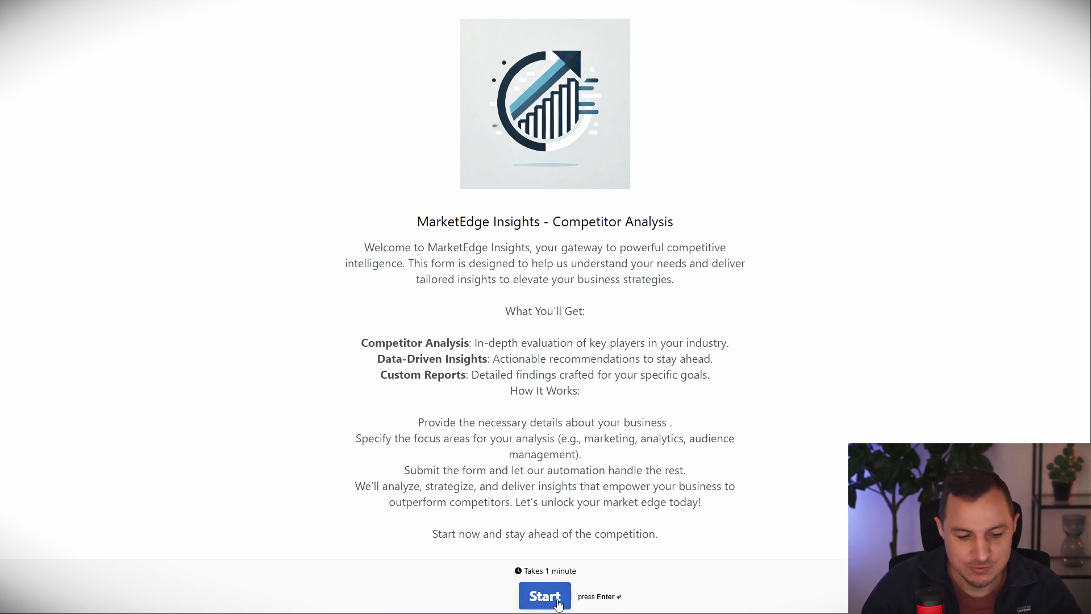
left_click(545, 595)
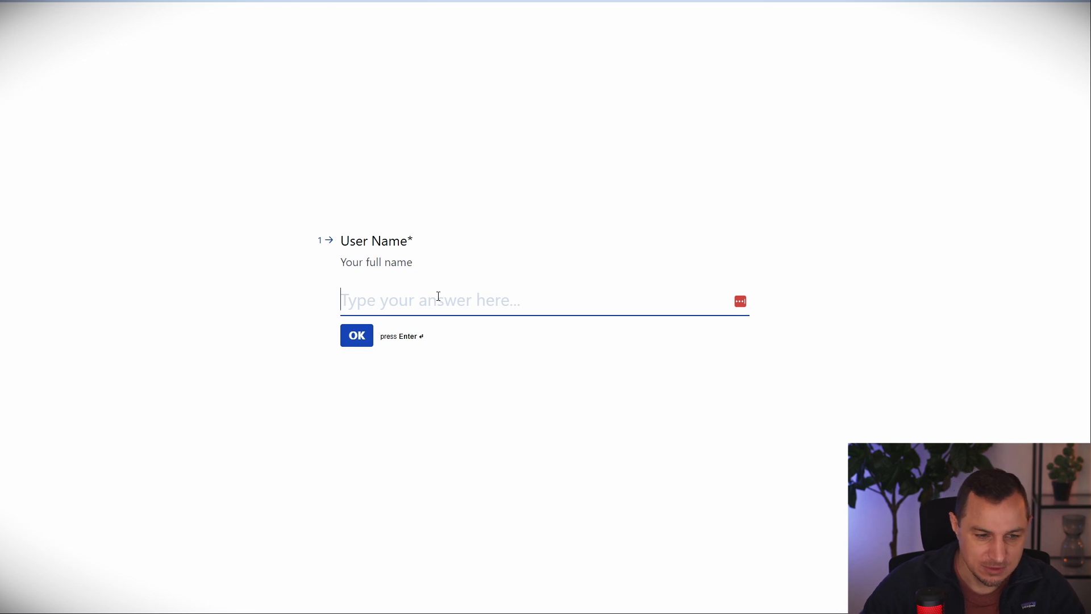
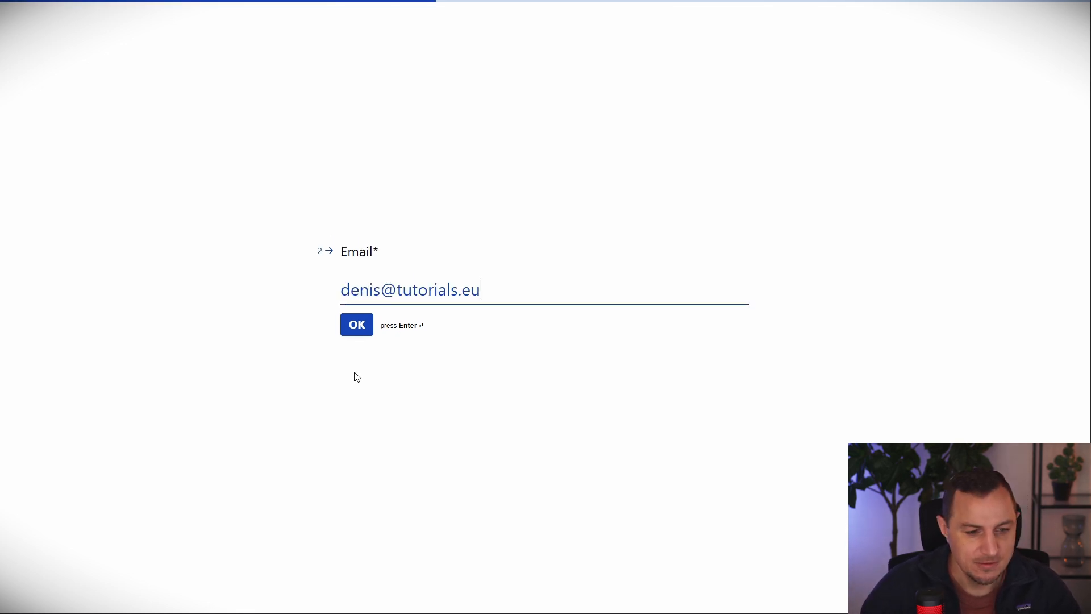
left_click(360, 328)
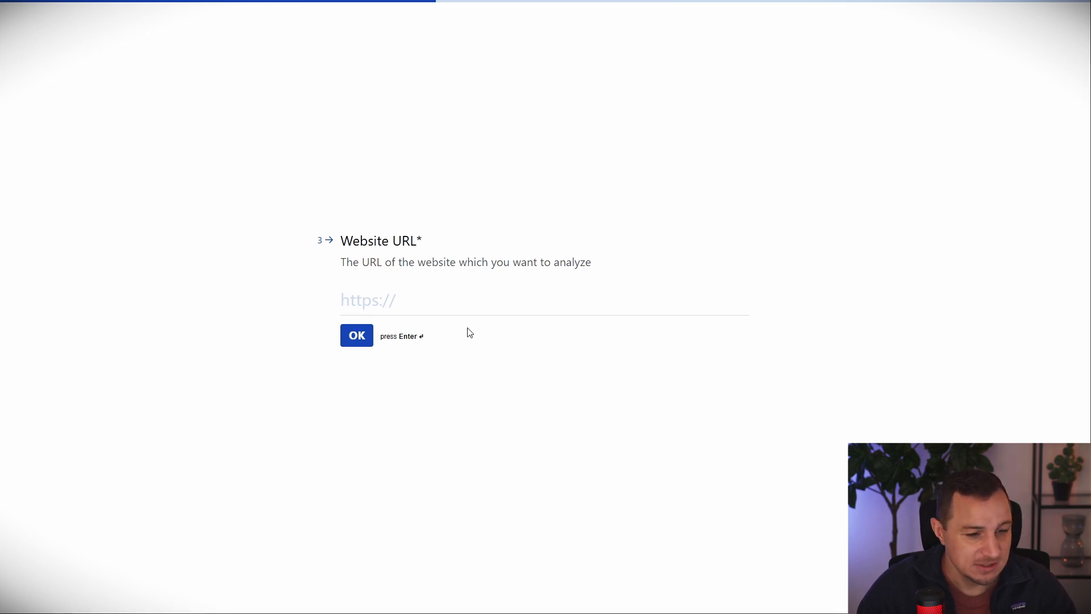
left_click(456, 298)
type("https://openai.com/")
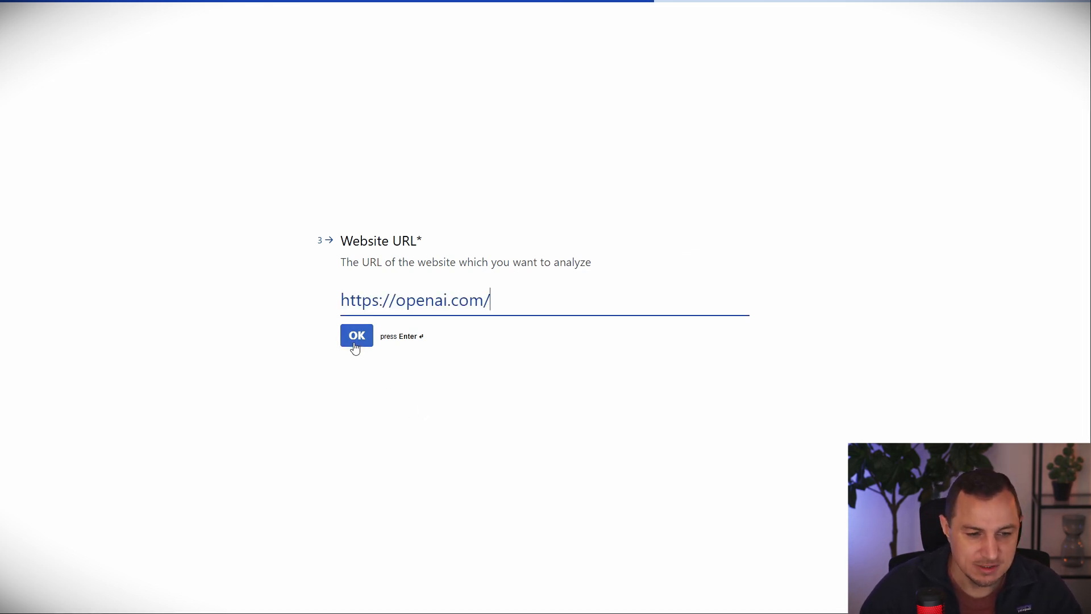
left_click(358, 341)
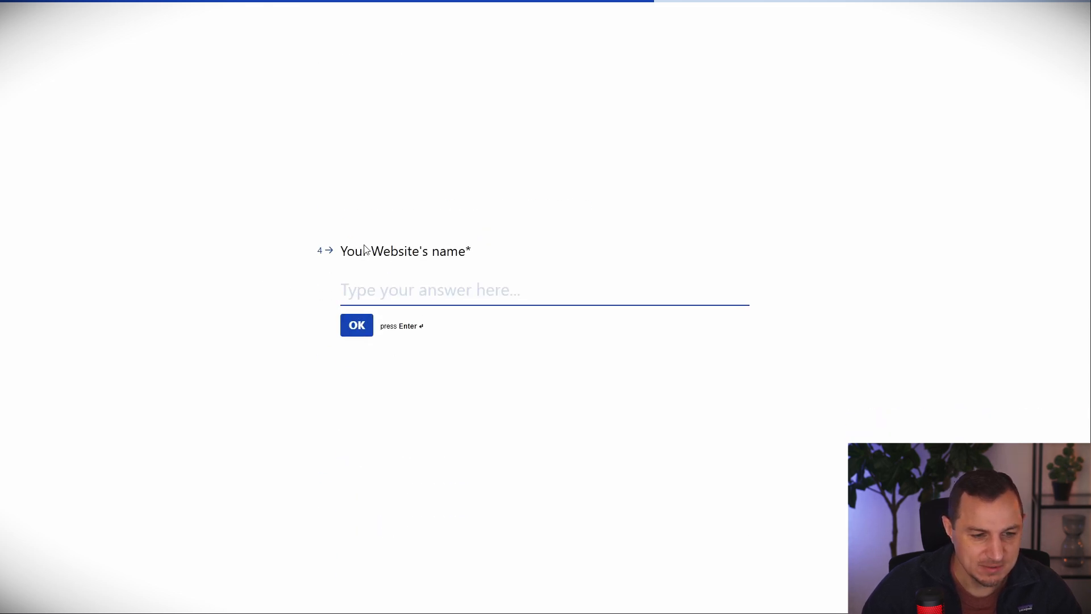
Name the website OpenAI, enter 'I want to focus on Products', submit, and view the report email.
type("OpenAi")
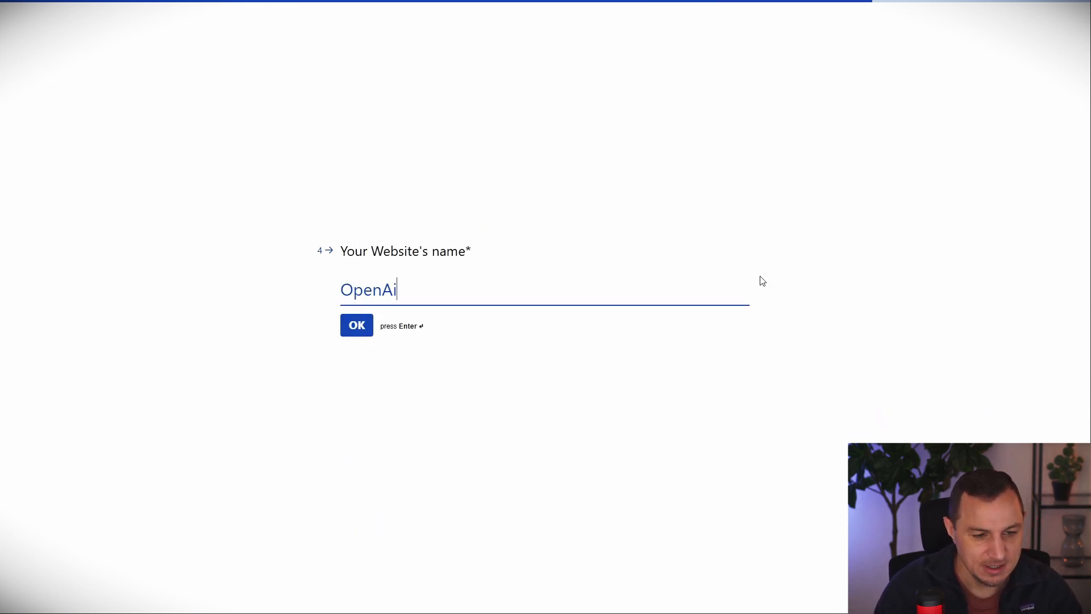
left_click(354, 334)
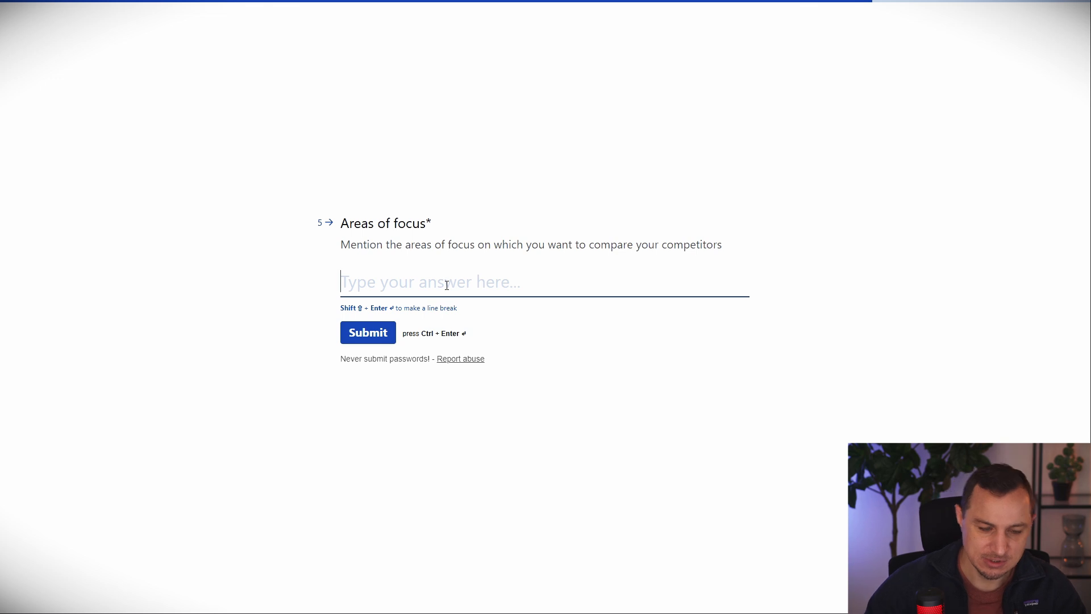
type("I want t")
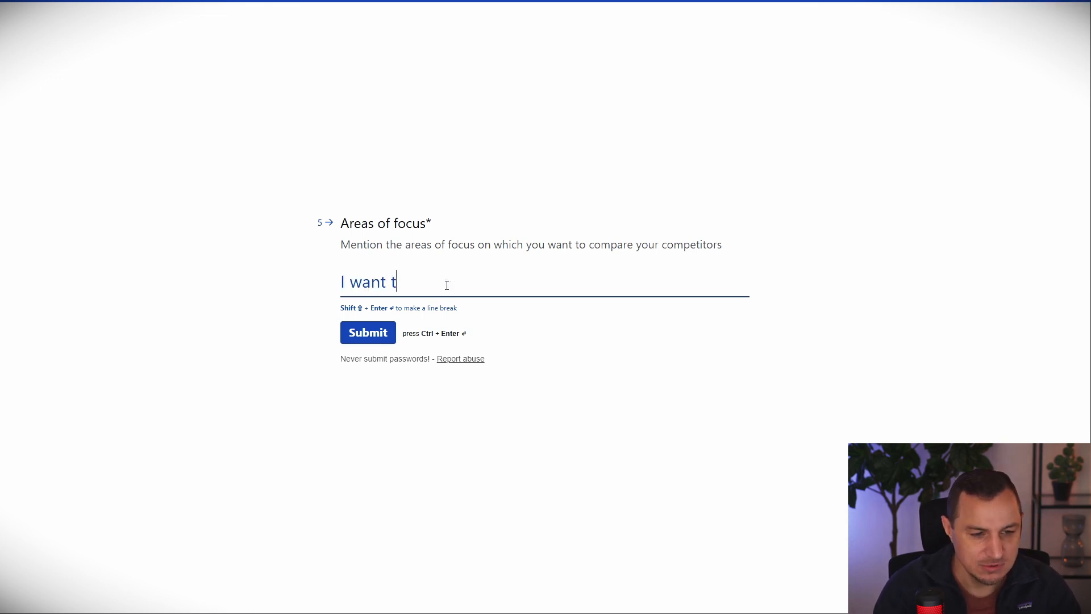
type("o focus on Products")
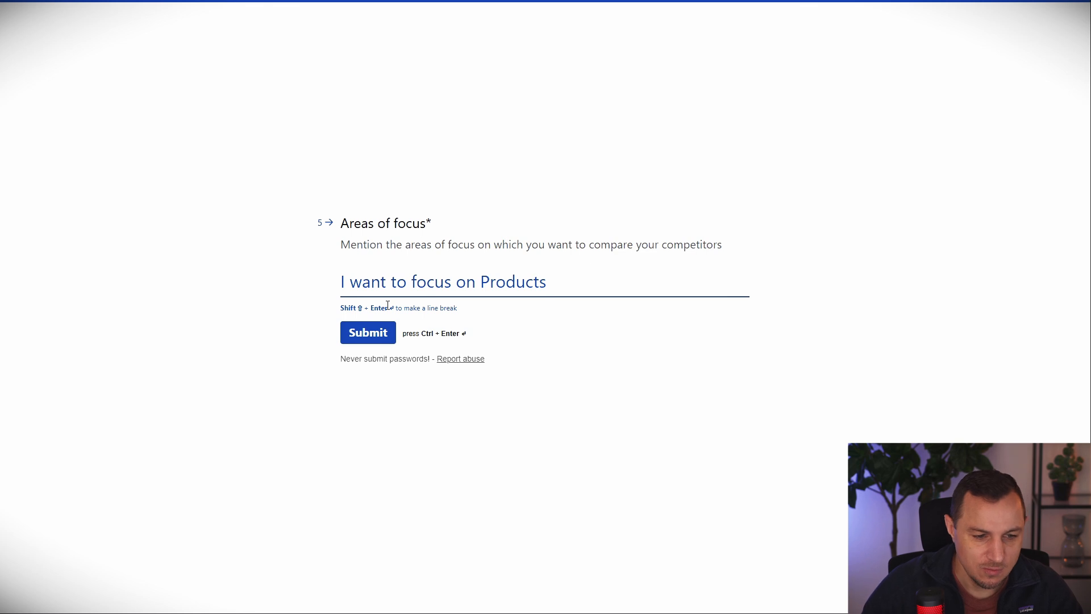
left_click(368, 333)
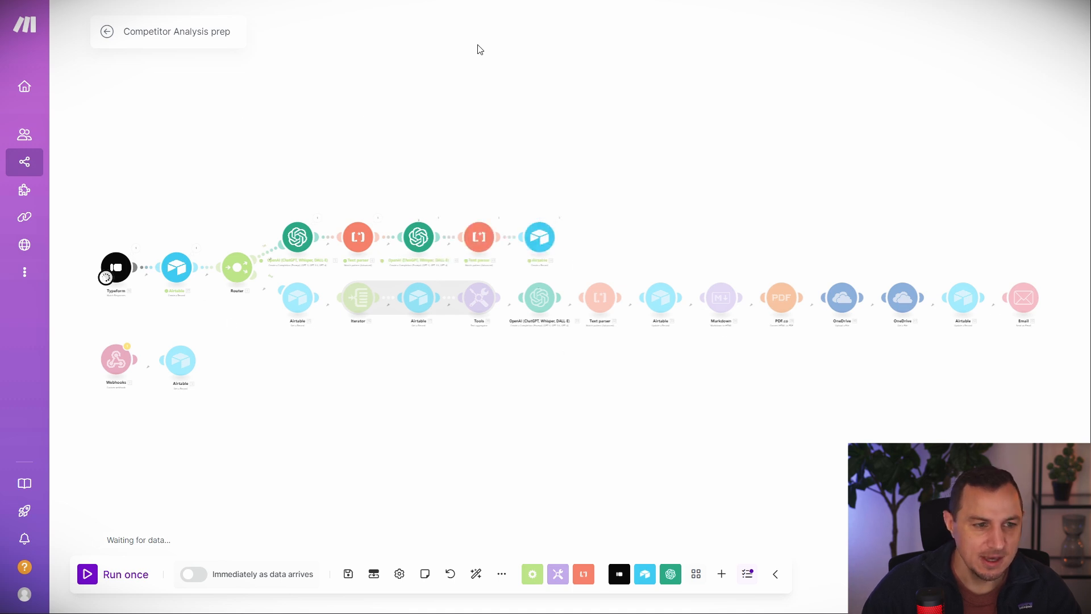
left_click(346, 0)
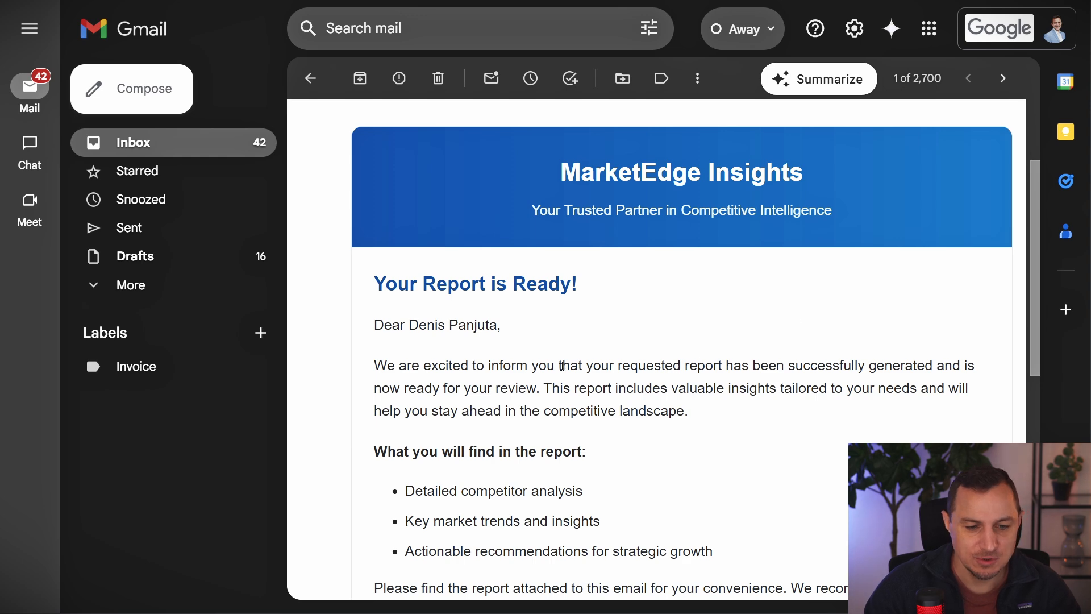
scroll(562, 365, "down", 9)
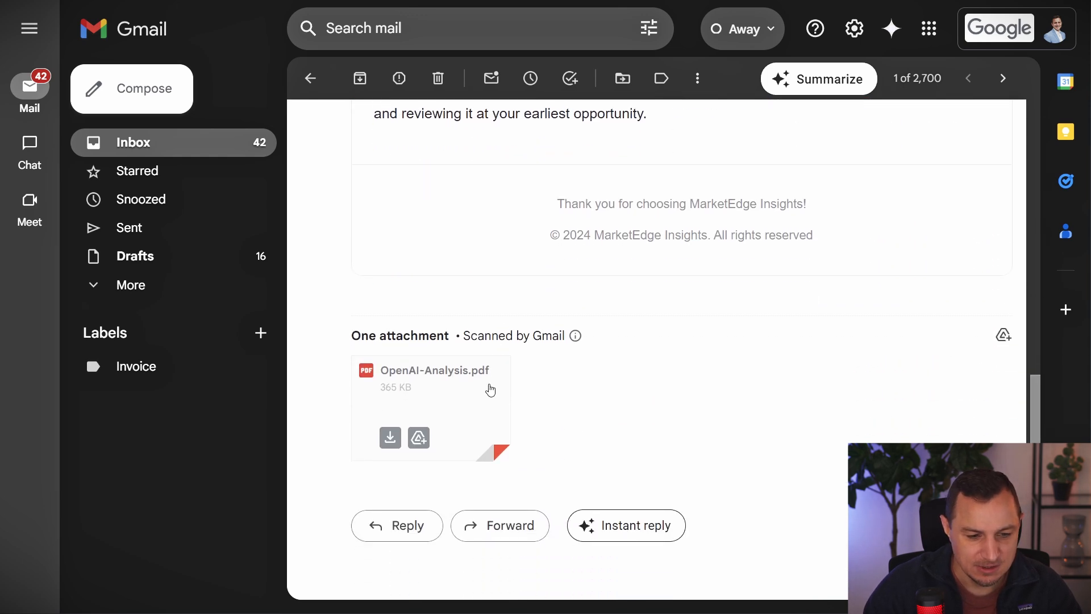
left_click(490, 390)
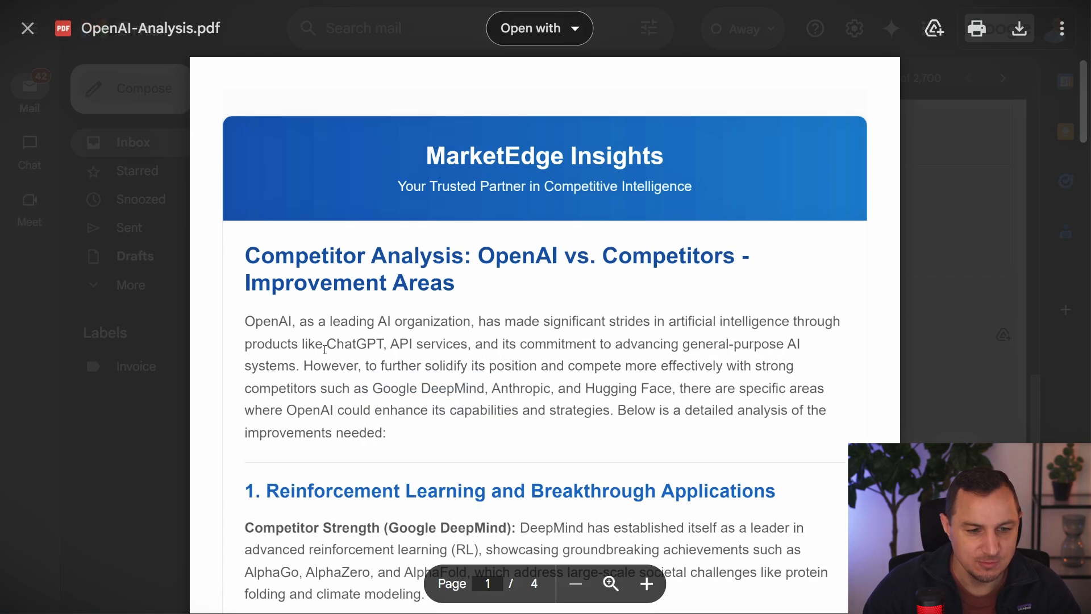
left_click_drag(280, 270, 627, 318)
left_click(608, 304)
scroll(606, 306, "down", 7)
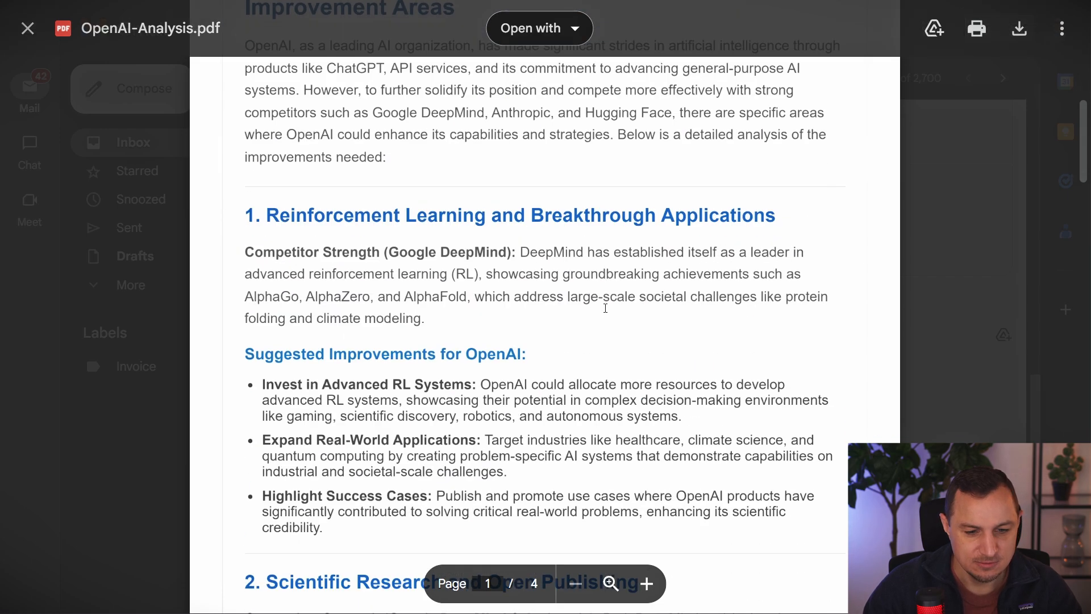
left_click_drag(1081, 179, 1082, 97)
left_click(956, 223)
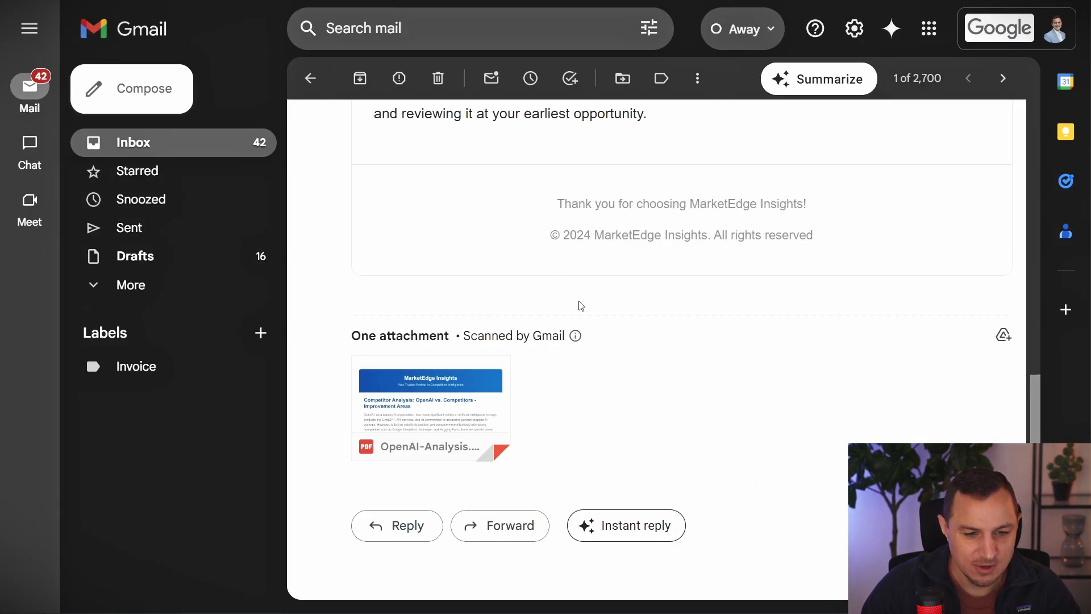
scroll(616, 307, "up", 5)
scroll(619, 307, "up", 3)
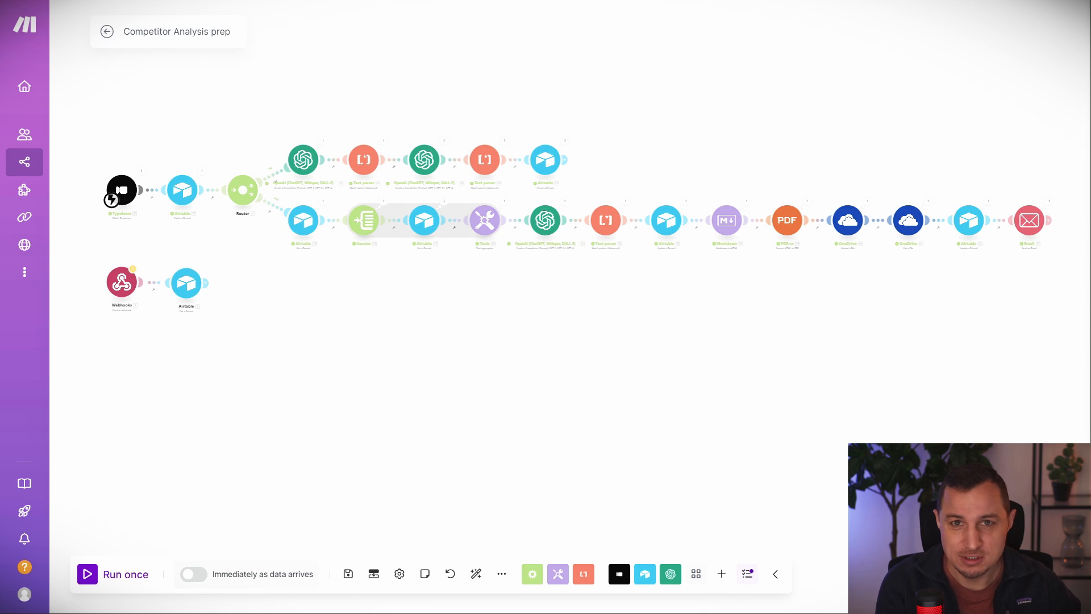
left_click_drag(798, 173, 1061, 185)
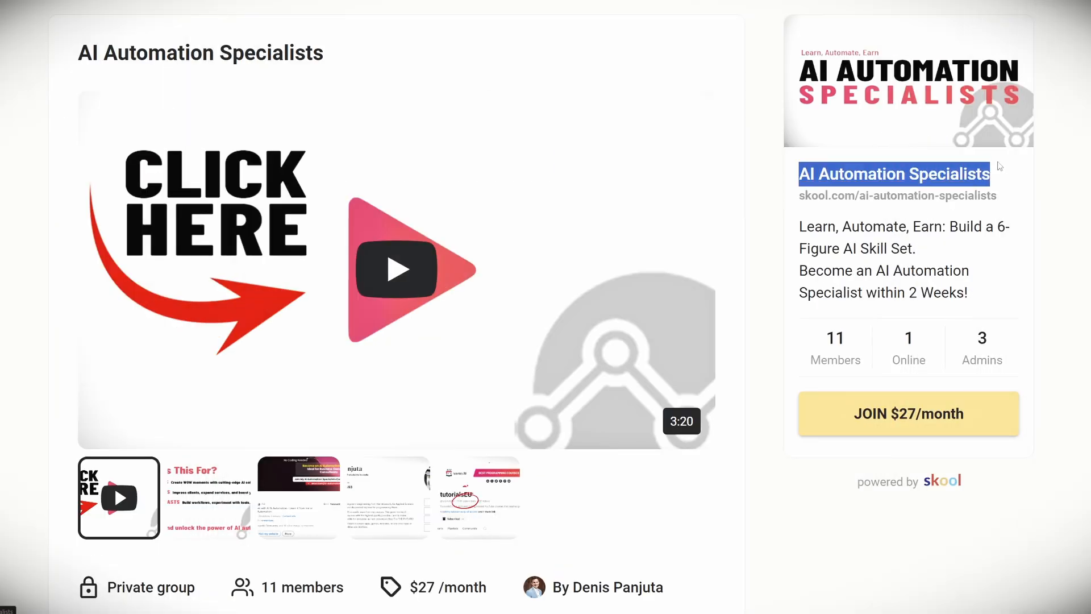
left_click(1060, 185)
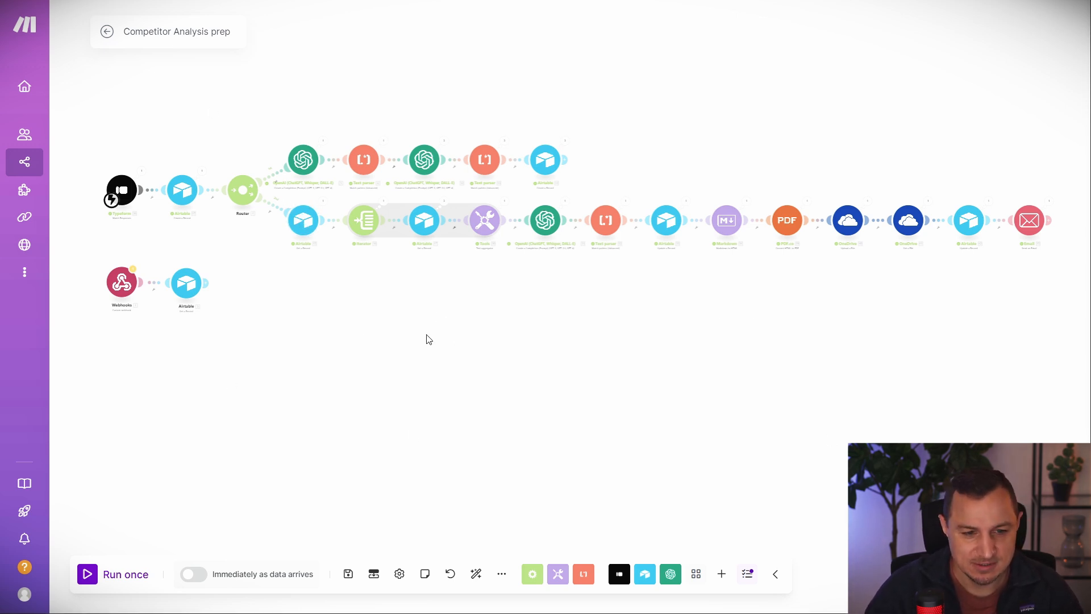
left_click(502, 574)
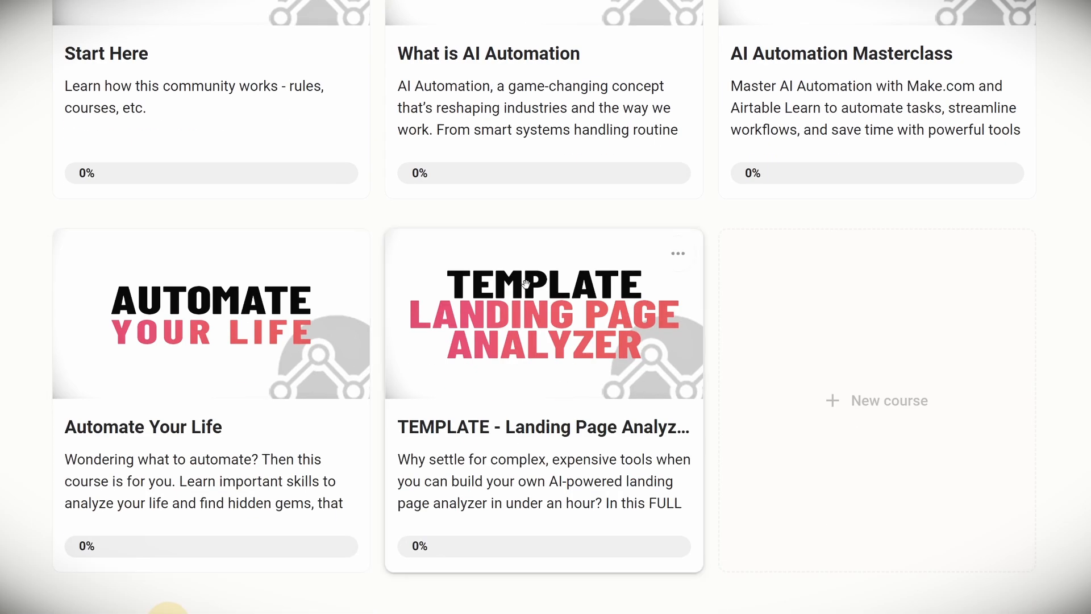
left_click(496, 317)
scroll(440, 484, "down", 2)
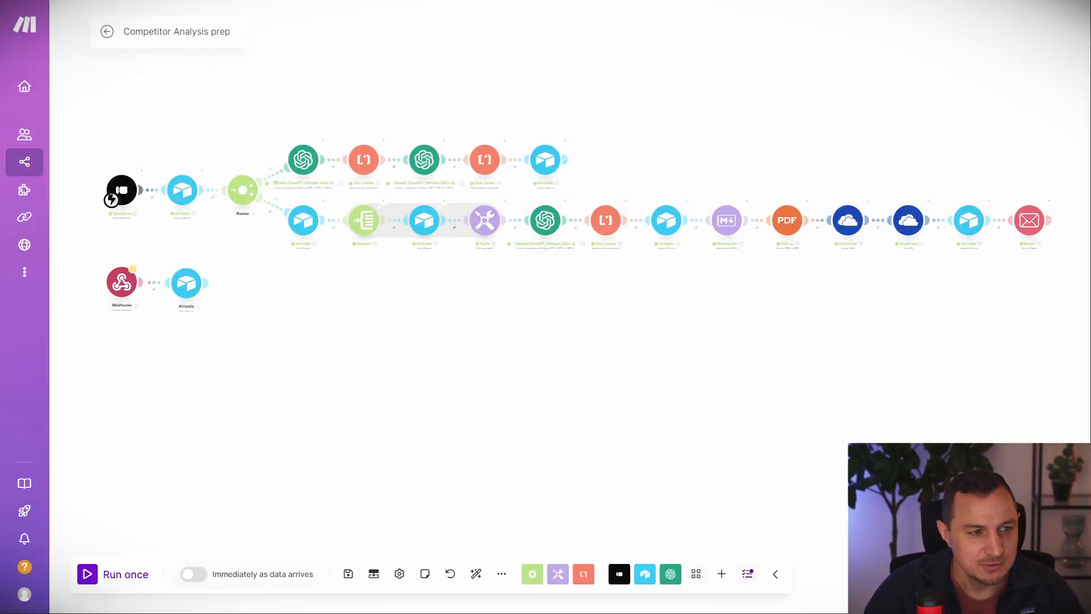
key("ctrl+Tab")
Create a new scenario titled 'Competitor Analysis YT' with Typeform Watch Responses as its trigger.
left_click(1014, 34)
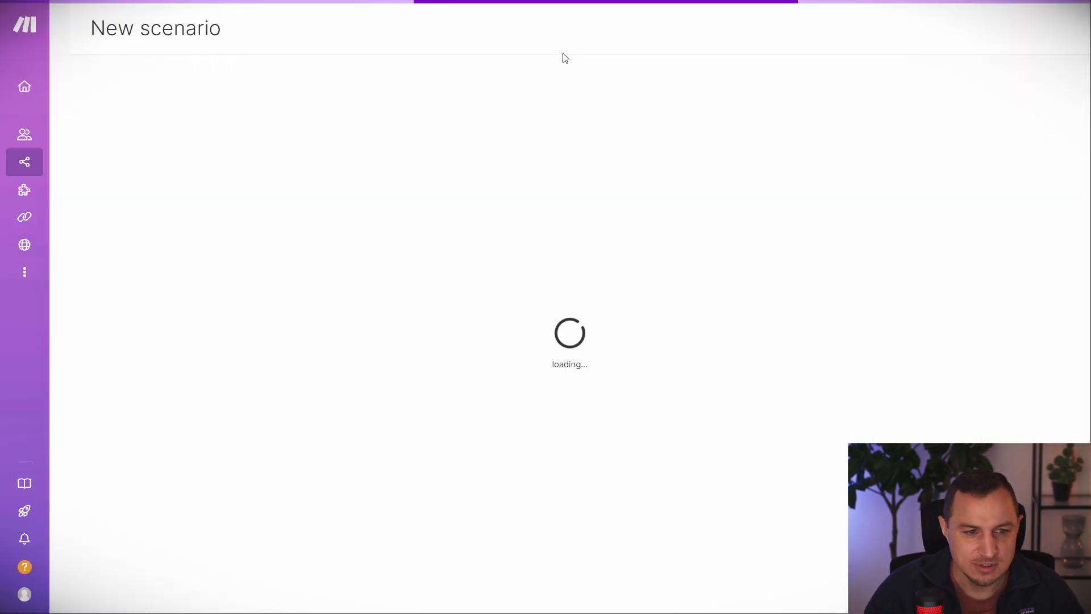
left_click(157, 28)
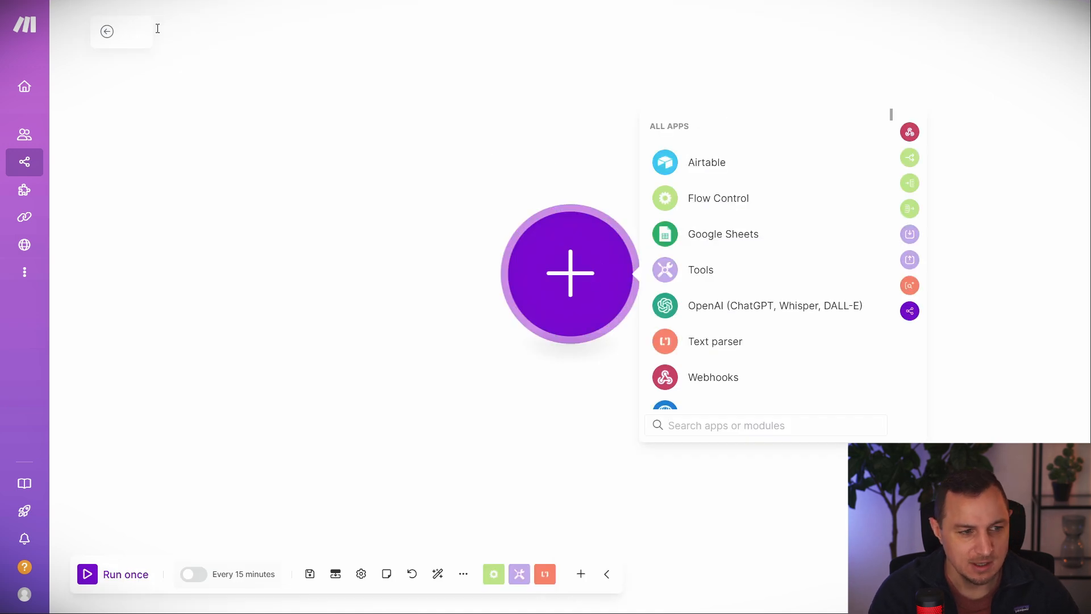
type("Competitor A")
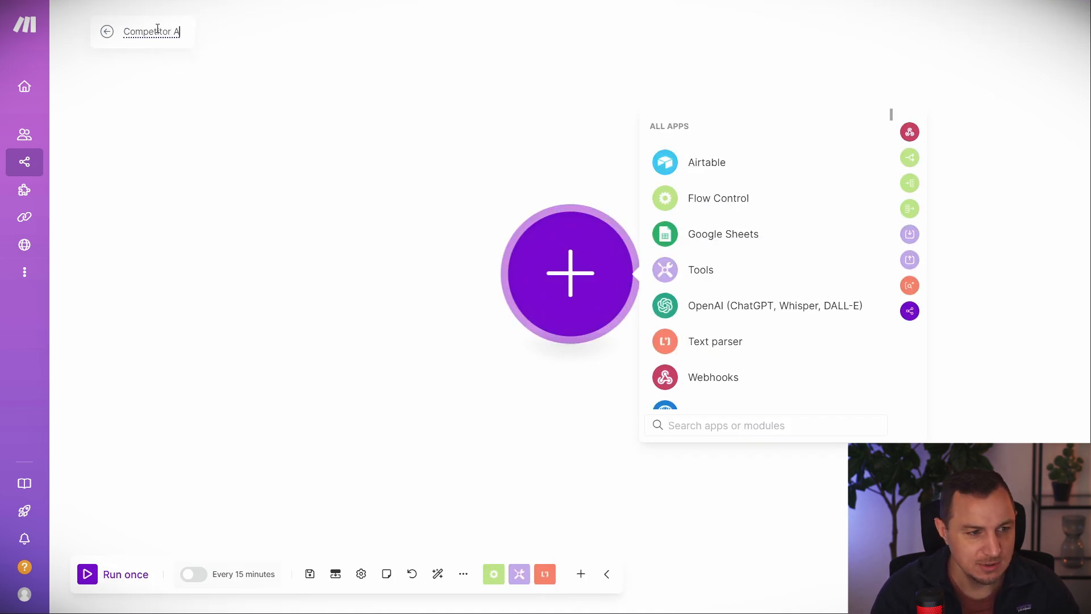
type("nalysis YT")
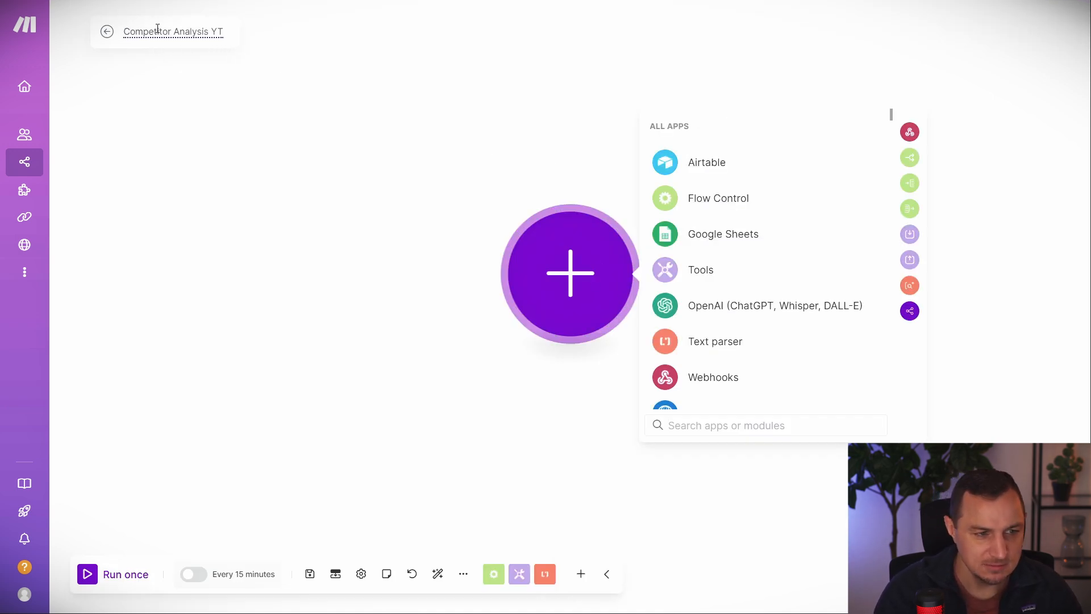
key("Return")
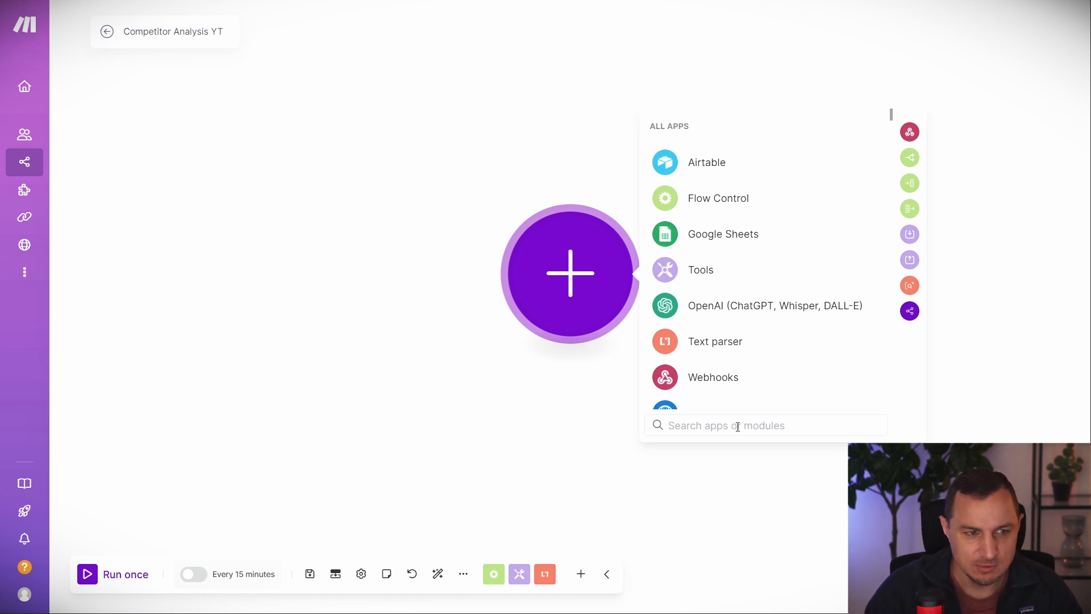
type("ty")
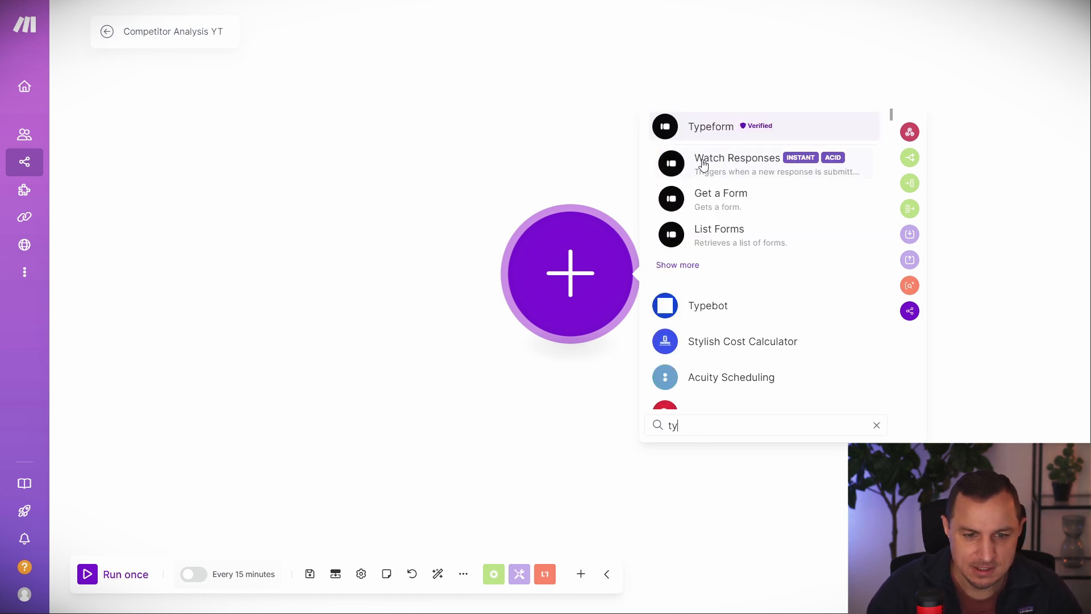
left_click(737, 164)
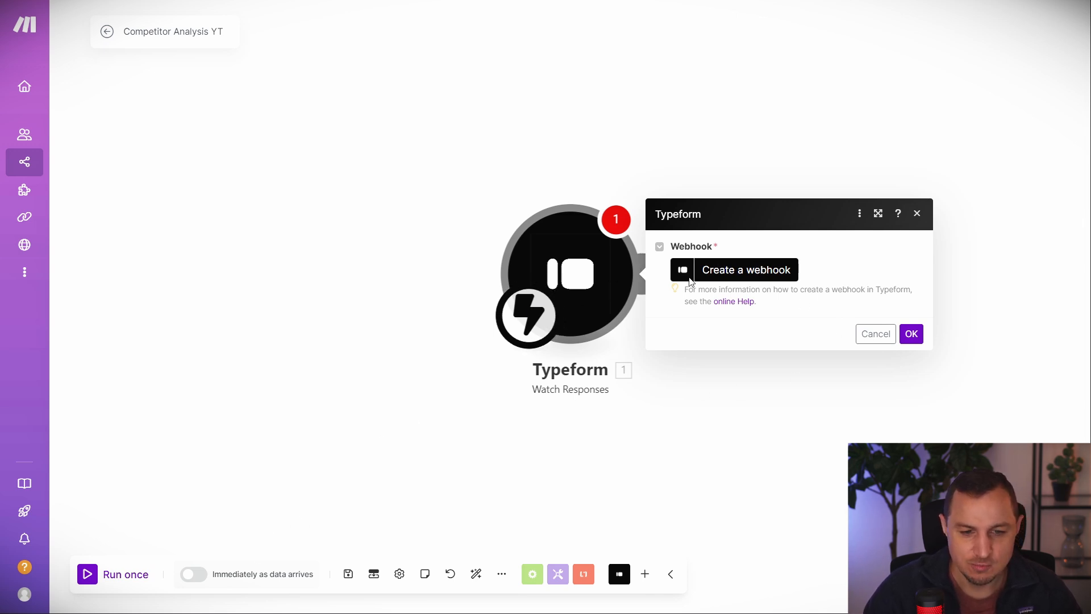
Begin a new Typeform webhook, dismiss the new-connection dialog, and open the Form ID list.
left_click(747, 272)
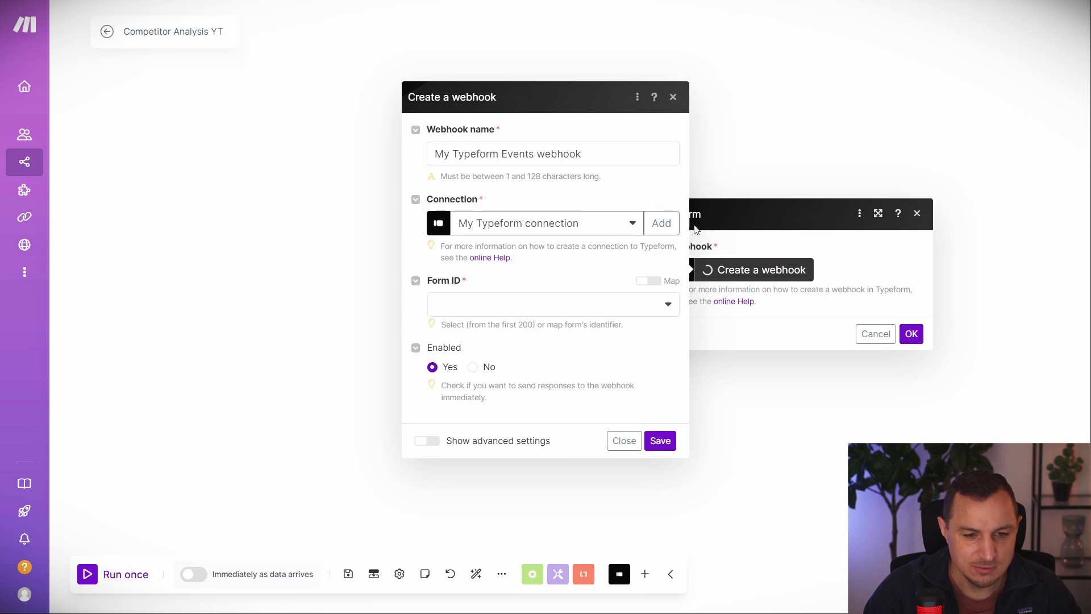
left_click(661, 223)
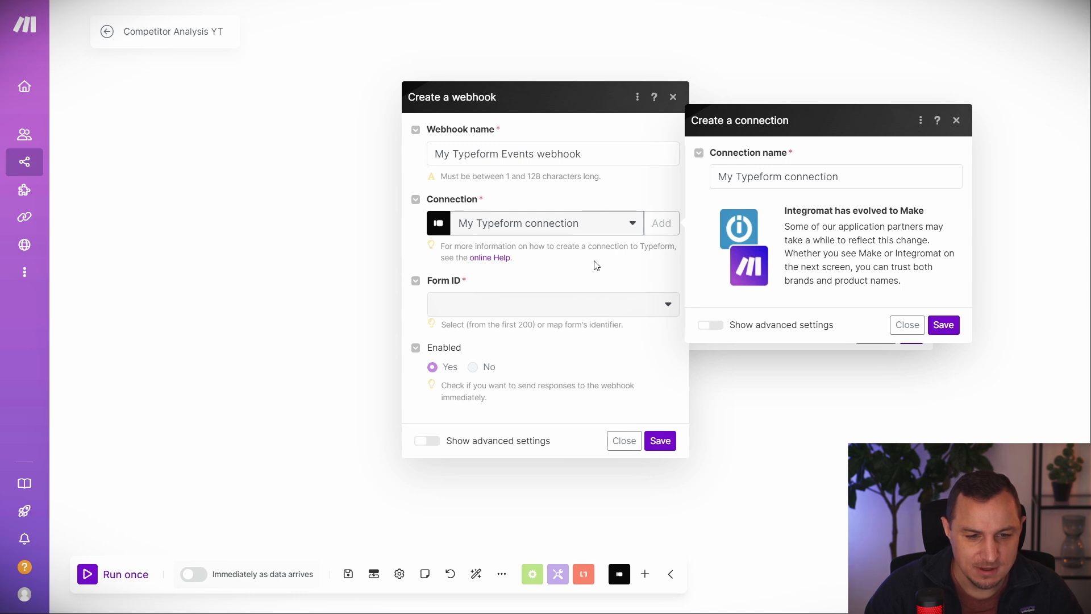
left_click(956, 120)
left_click(557, 317)
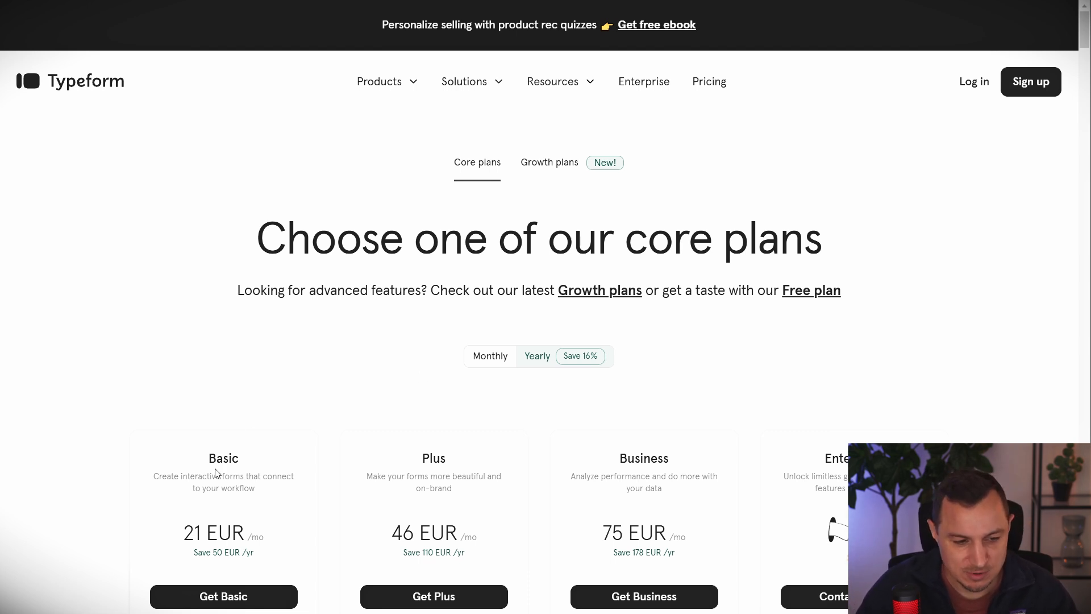
Check the Basic plan's 100 responses/mo allowance, then go to the Airtable base's Forms section.
scroll(309, 430, "down", 7)
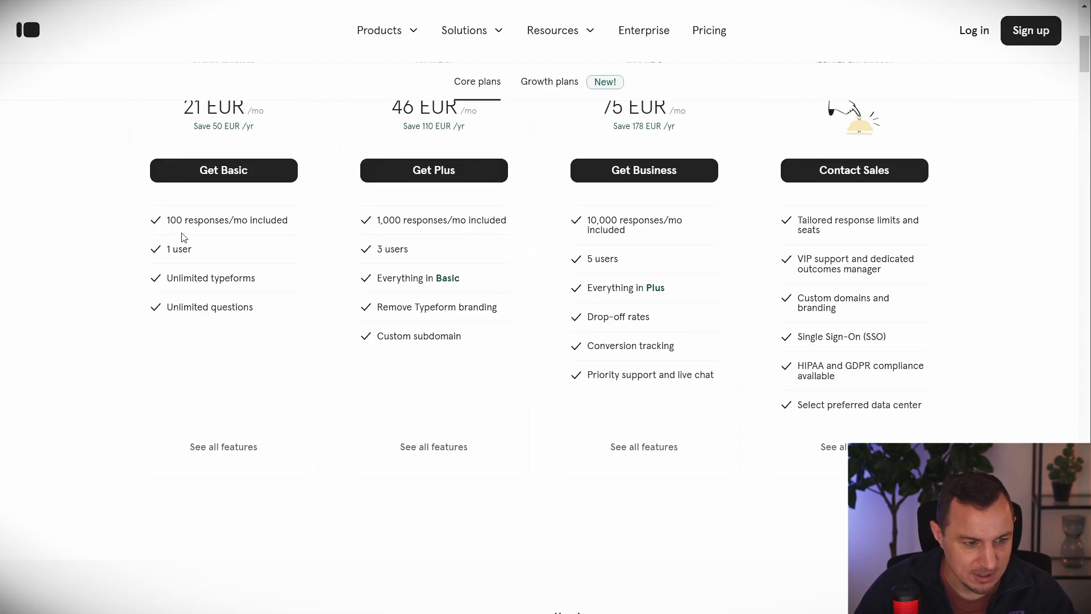
left_click_drag(177, 220, 296, 221)
left_click_drag(166, 220, 307, 232)
scroll(259, 334, "up", 8)
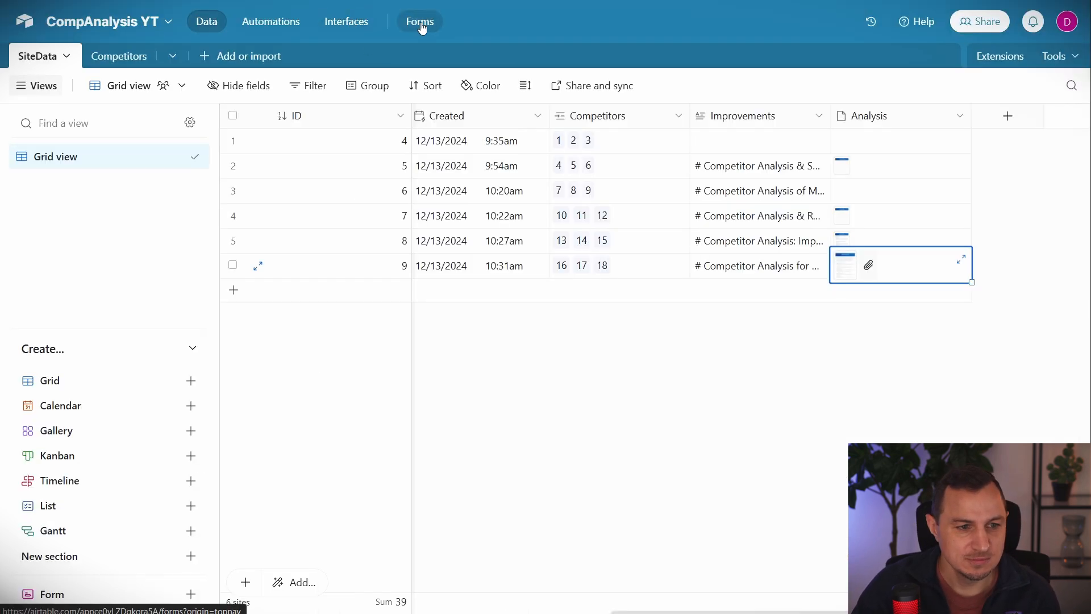
left_click(420, 21)
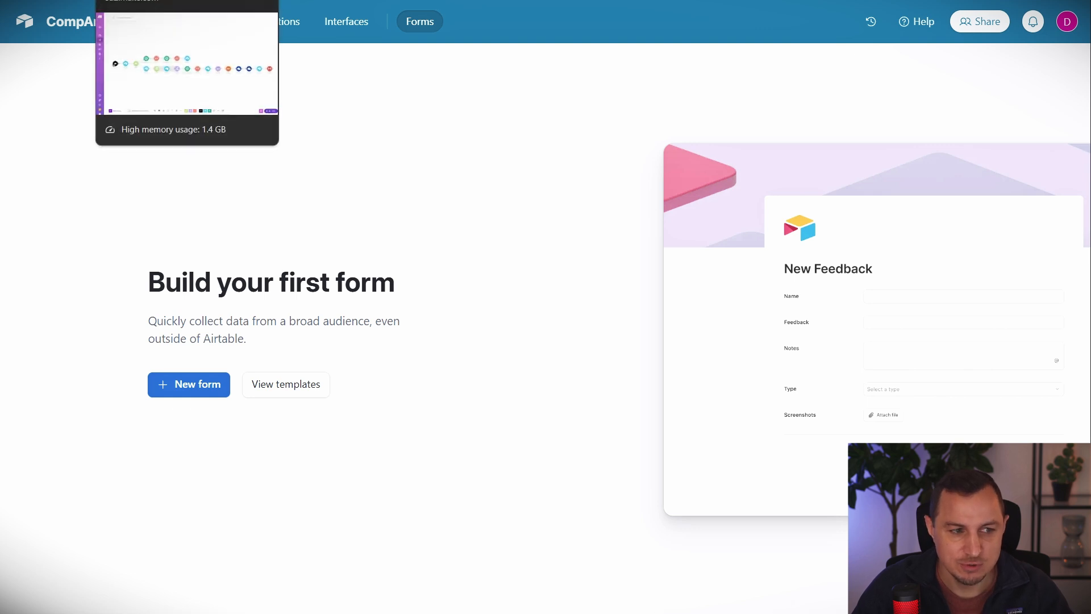
Save a webhook for the MarketEdge form on the Typeform trigger and start a module after it.
left_click(148, 1)
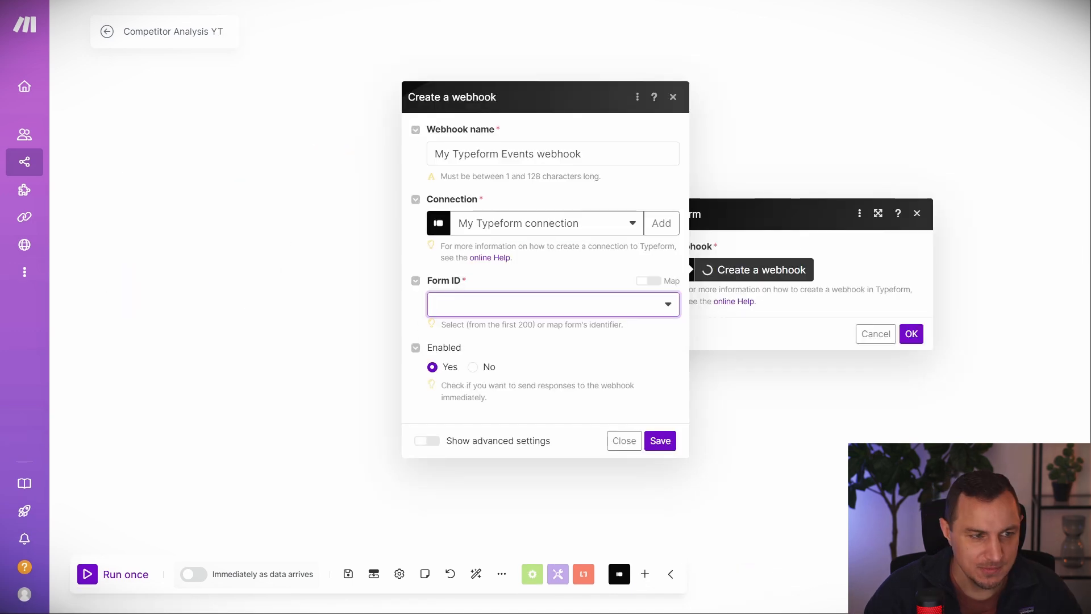
left_click(654, 304)
left_click(475, 326)
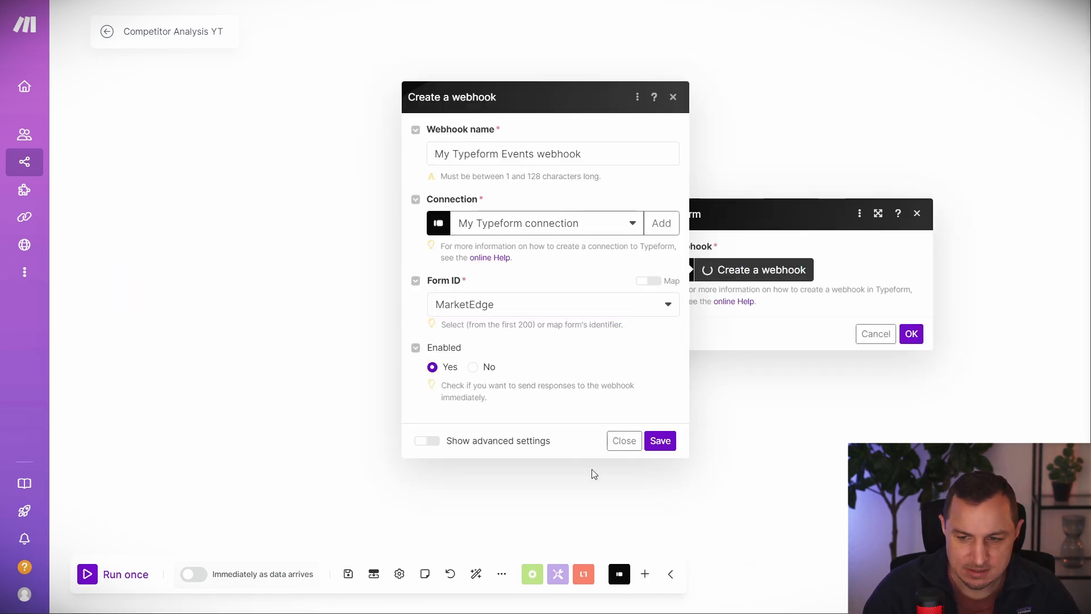
left_click(659, 442)
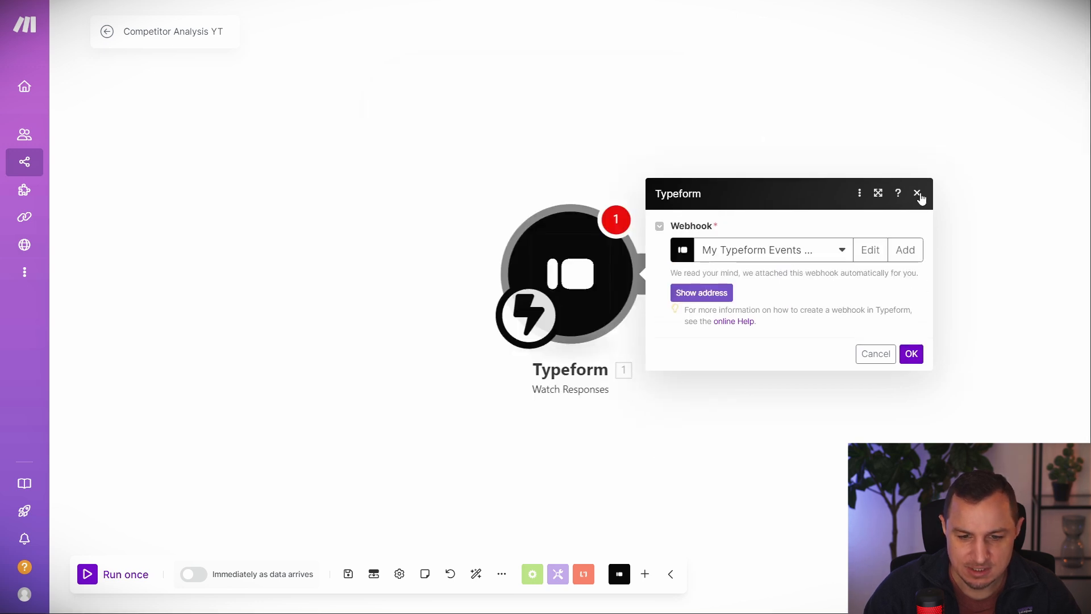
left_click(918, 194)
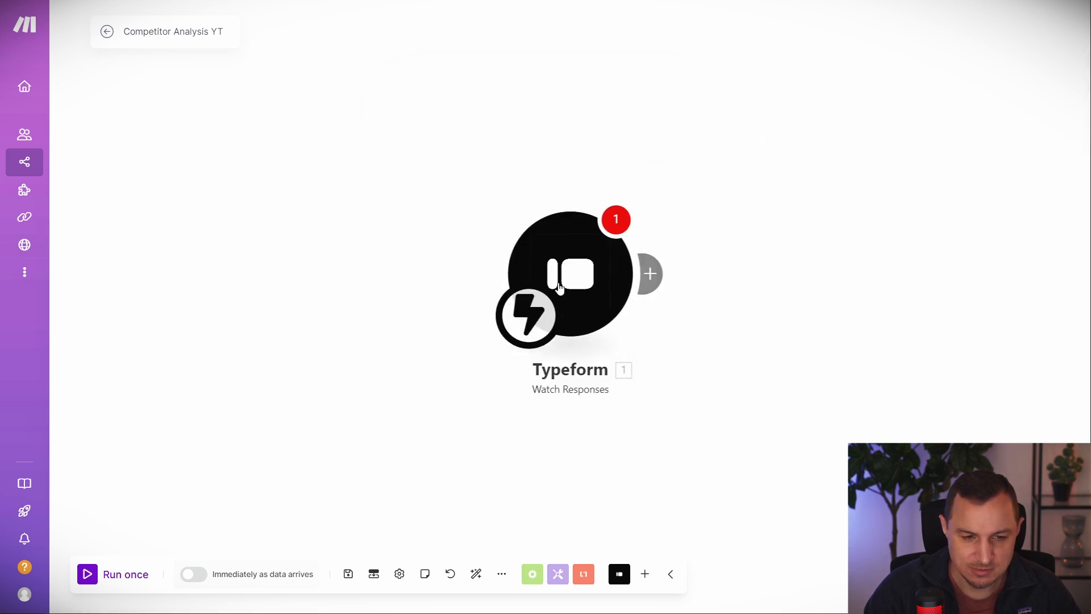
left_click(653, 275)
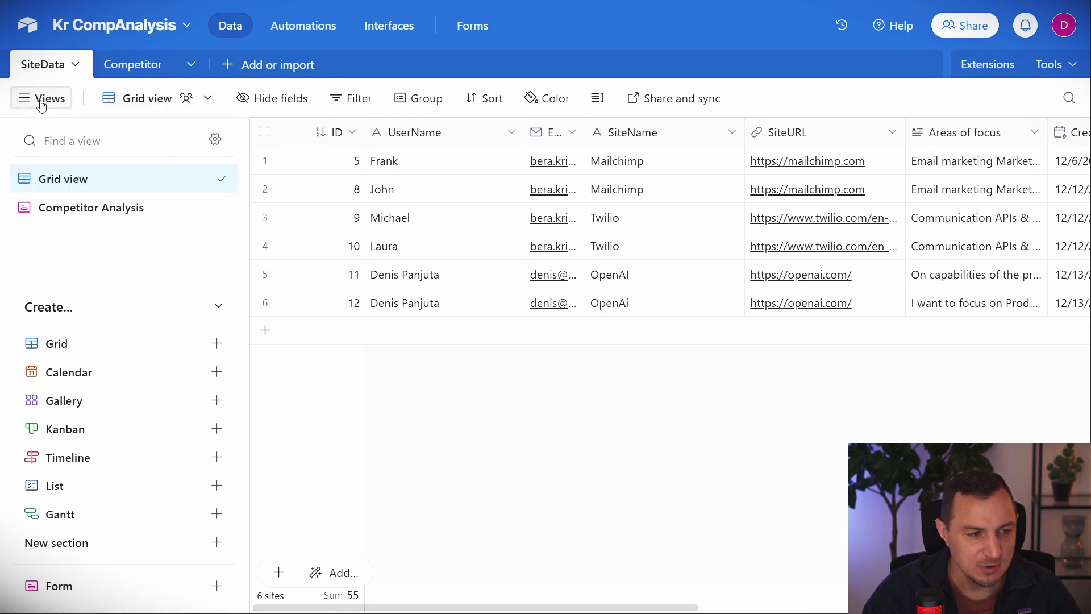
left_click(132, 64)
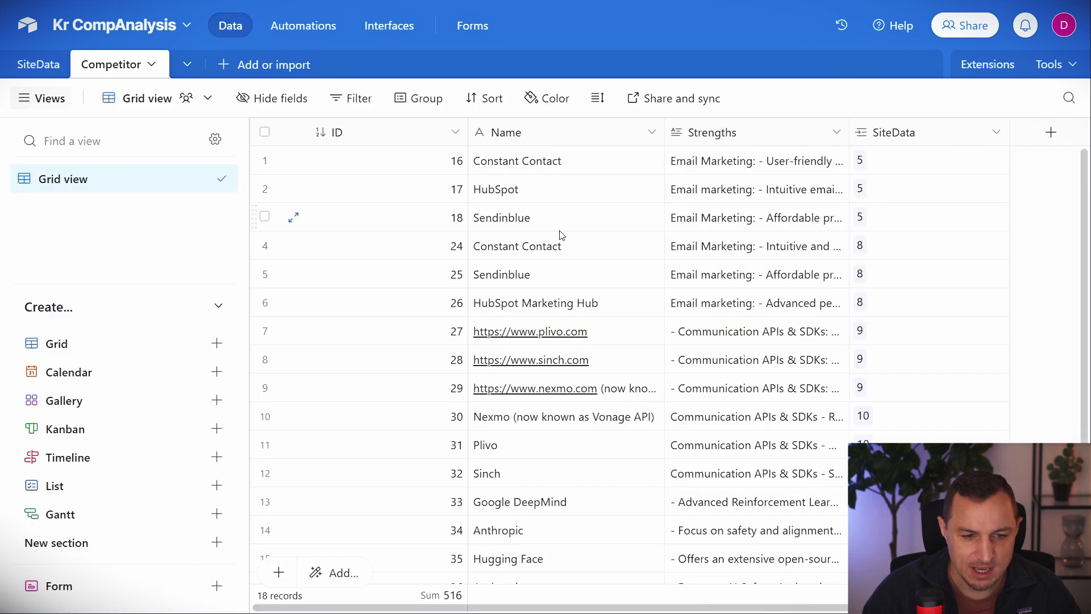
scroll(559, 236, "down", 4)
scroll(559, 239, "up", 4)
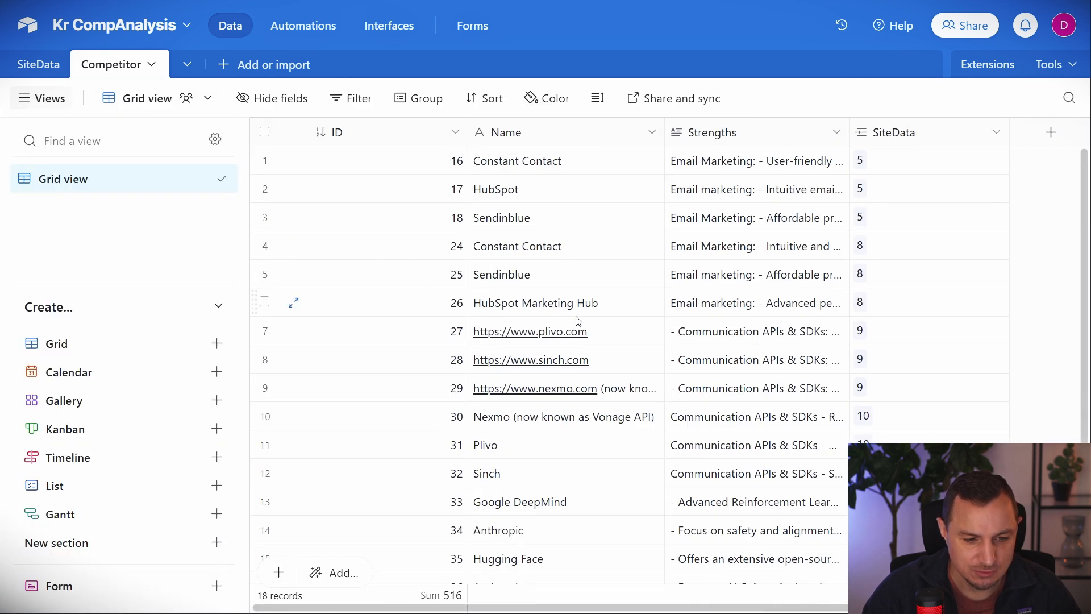
left_click(39, 64)
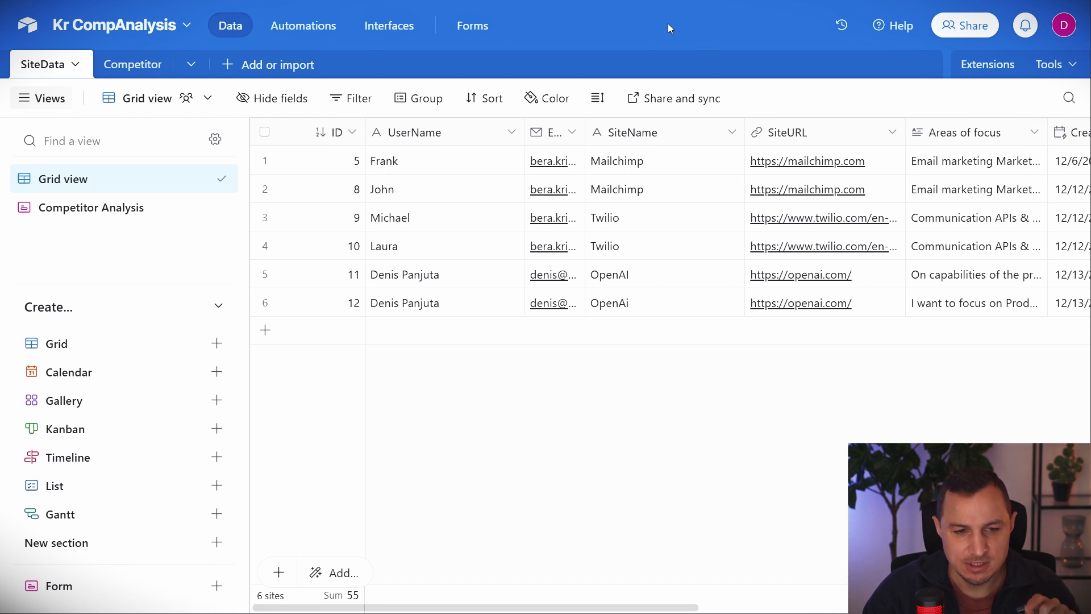
From Airtable home, start a base from scratch and title it 'CompAnalysis YT'.
left_click(29, 29)
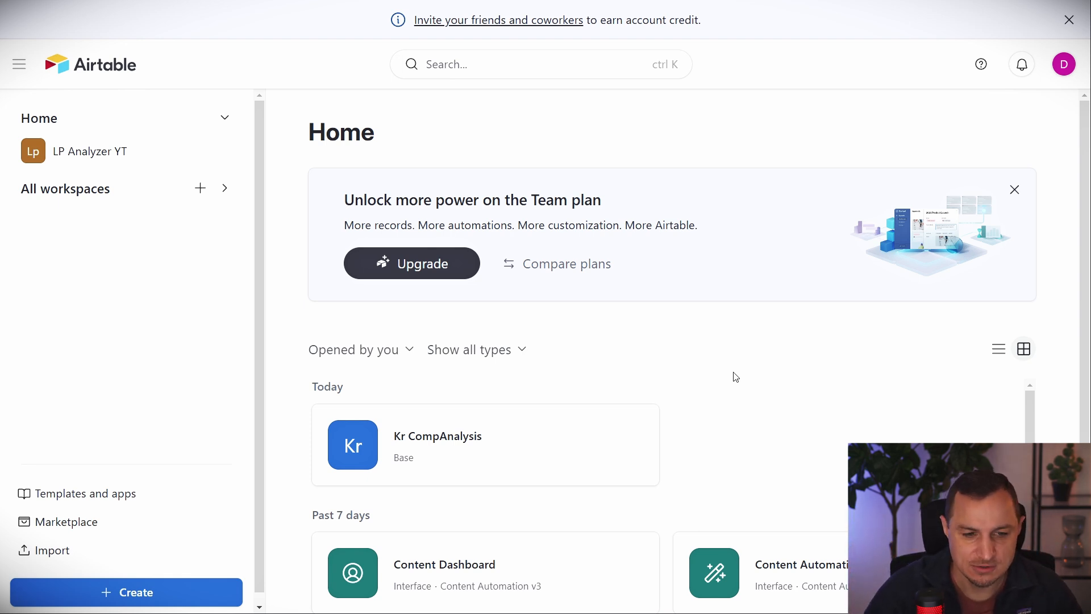
scroll(742, 403, "down", 3)
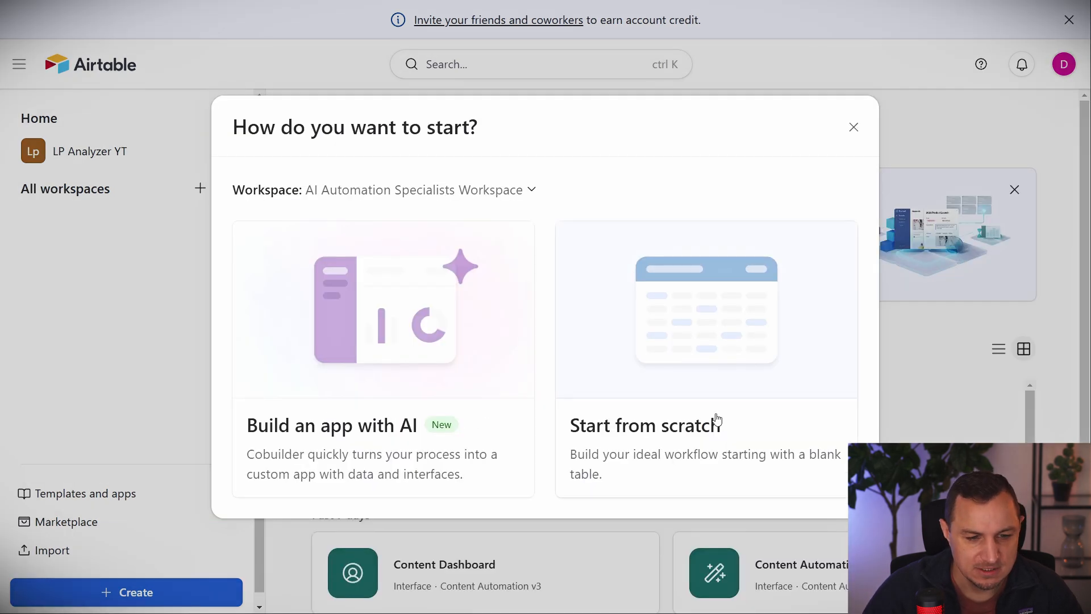
left_click(714, 421)
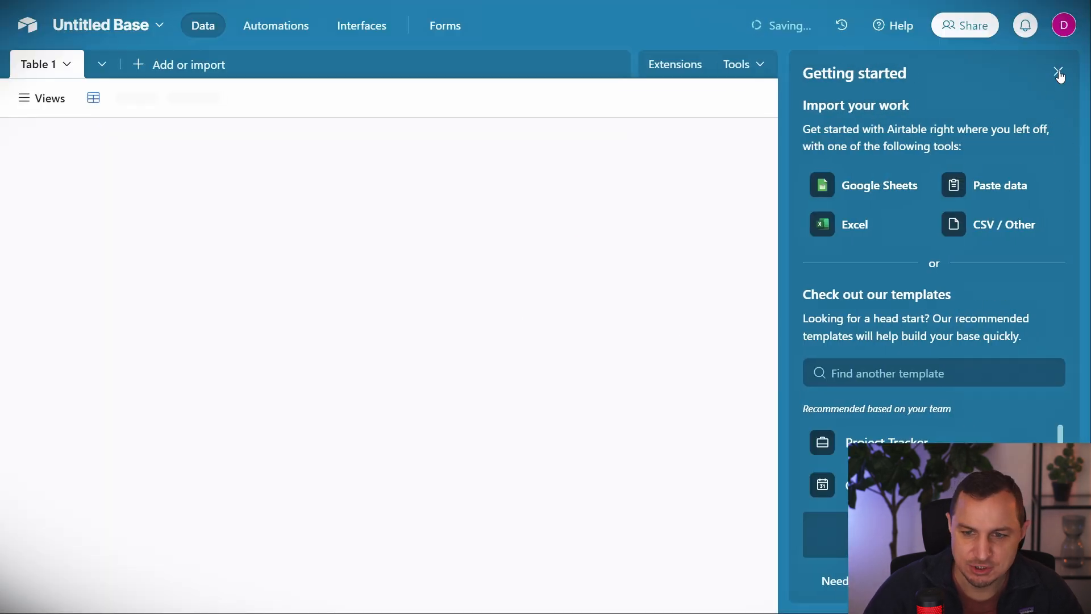
left_click(1058, 72)
left_click(108, 25)
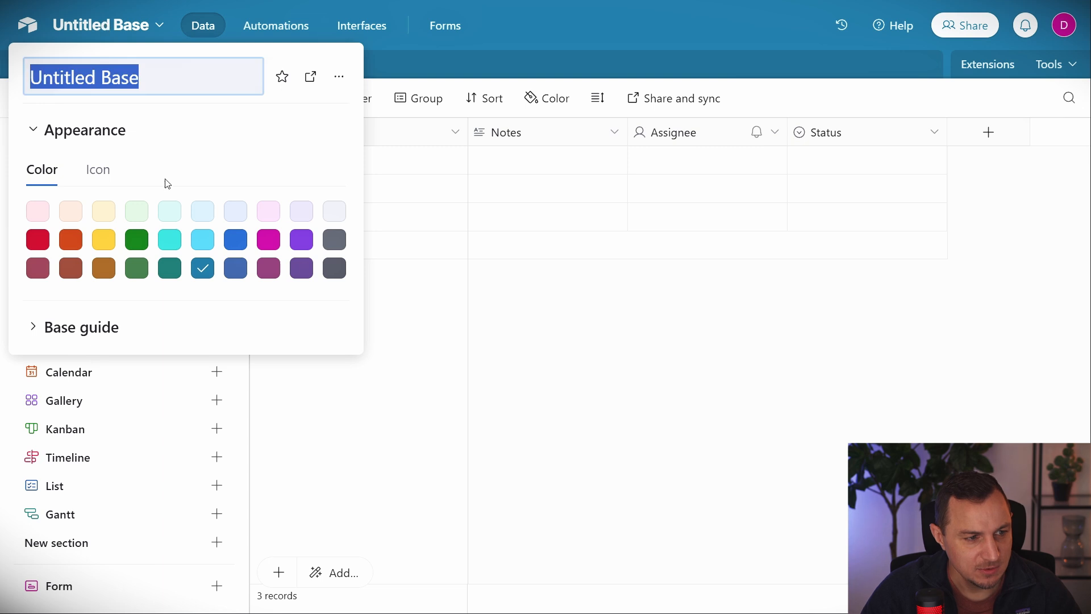
type("CompAnal")
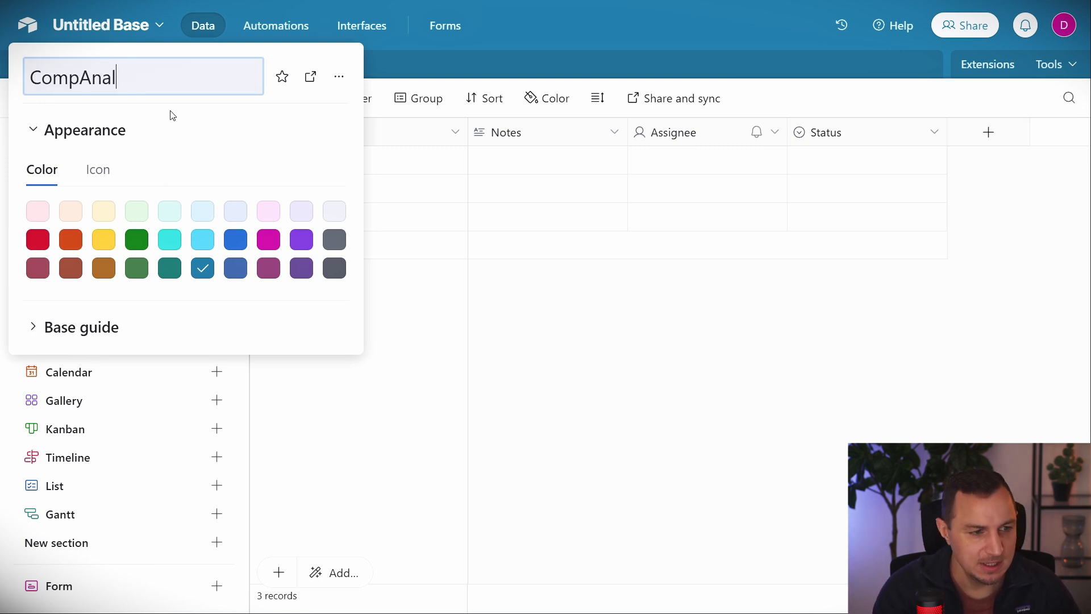
type("ysis YT")
left_click(559, 76)
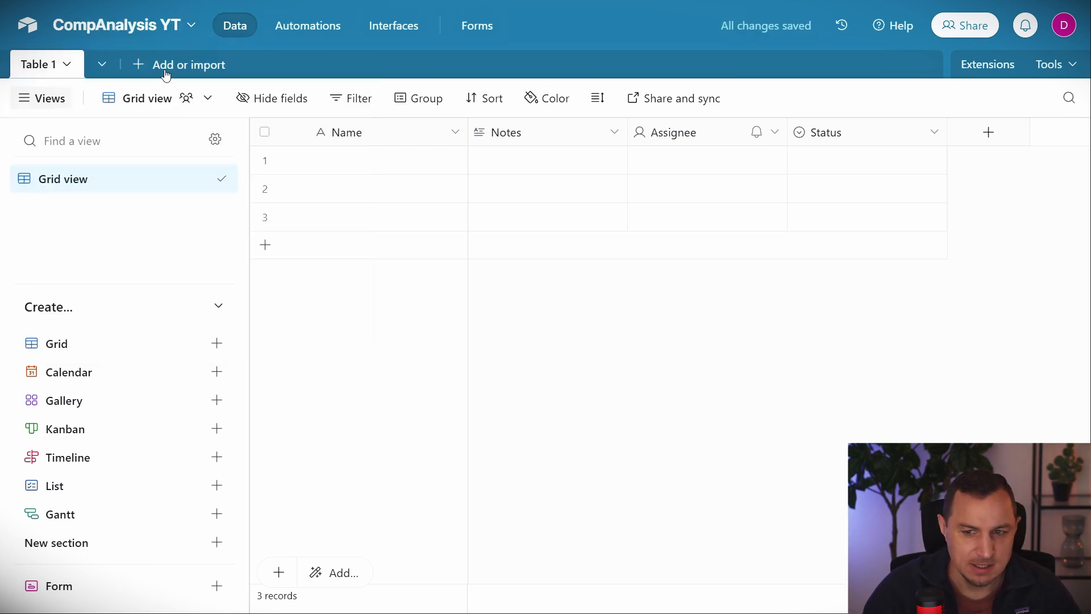
Rename Table 1 to SiteData.
left_click(26, 70)
left_click(58, 155)
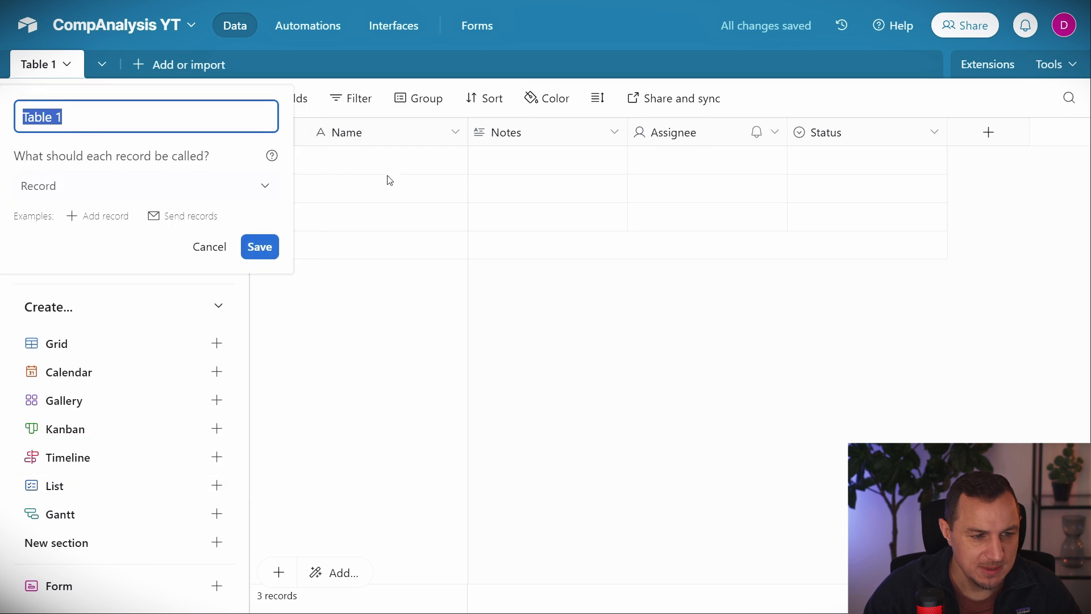
type("SiteData")
key("Return")
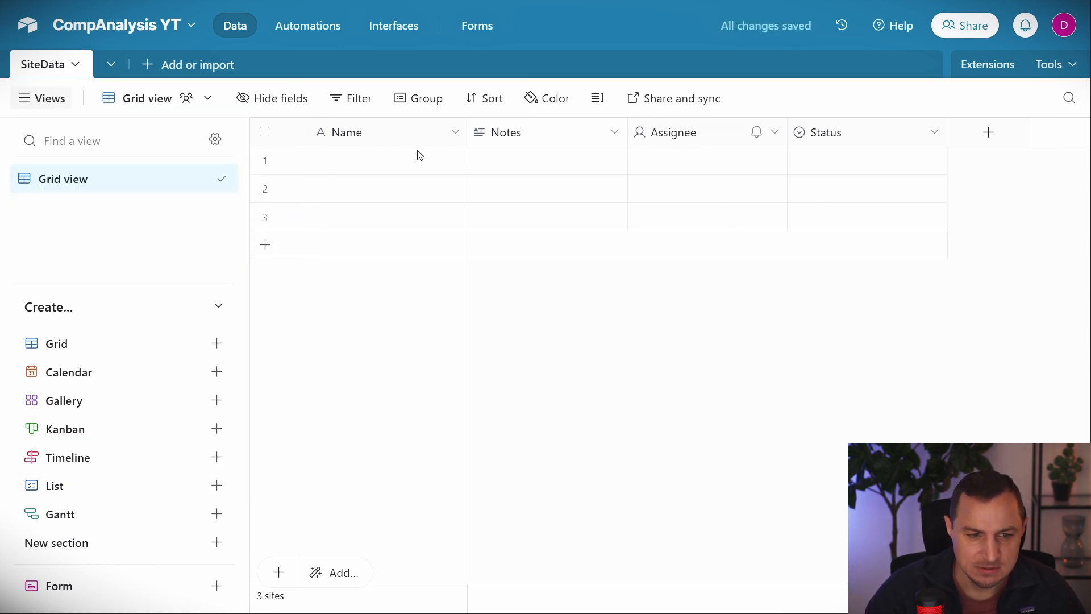
Convert the primary Name field into an Autonumber field named ID.
right_click(412, 136)
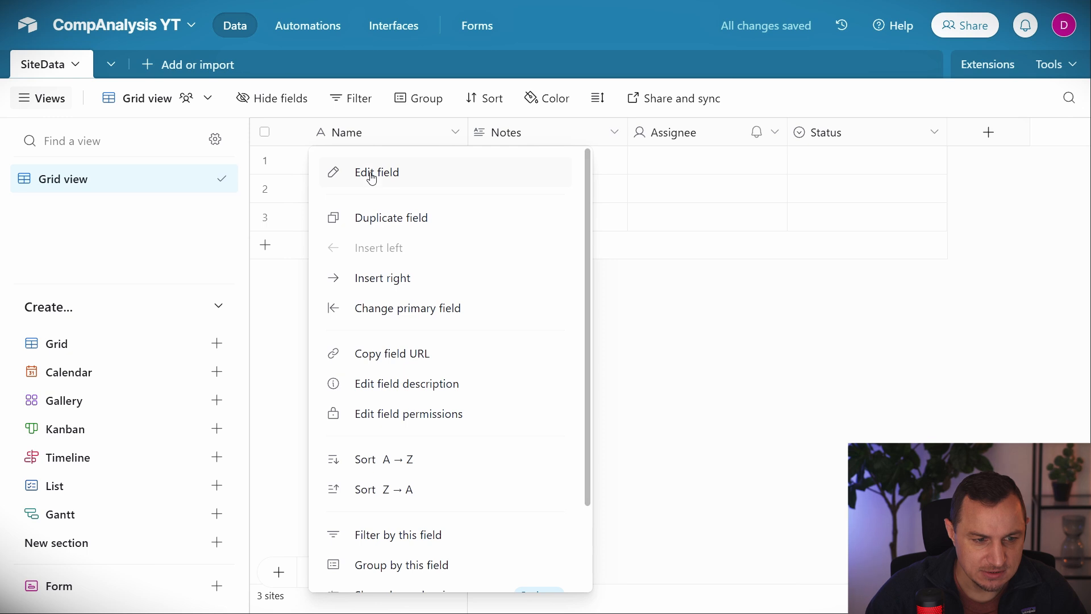
left_click(371, 173)
left_click(439, 266)
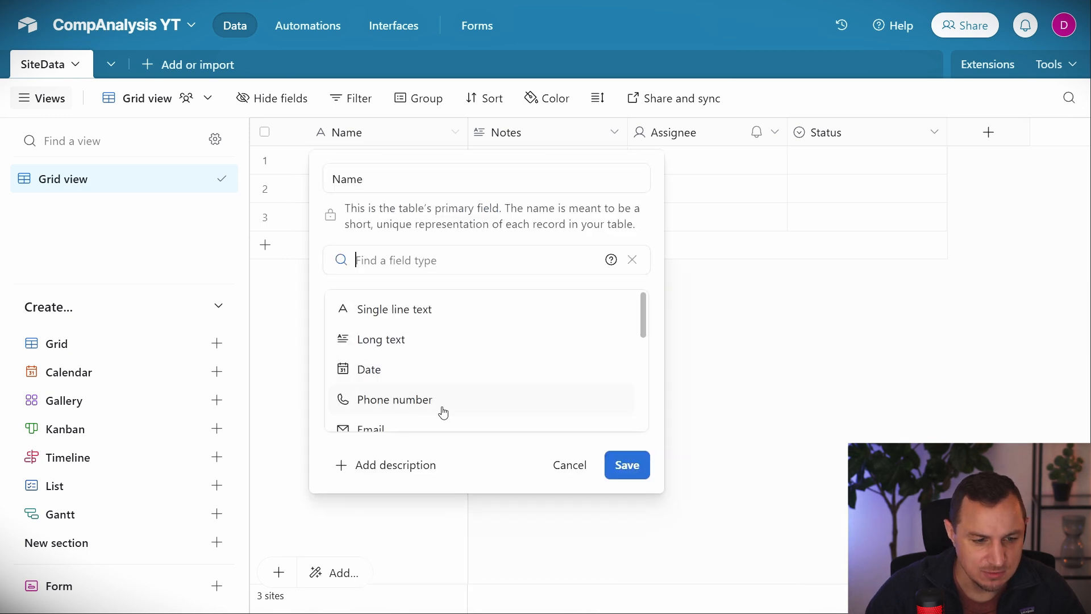
scroll(435, 392, "down", 5)
left_click(345, 388)
left_click(402, 182)
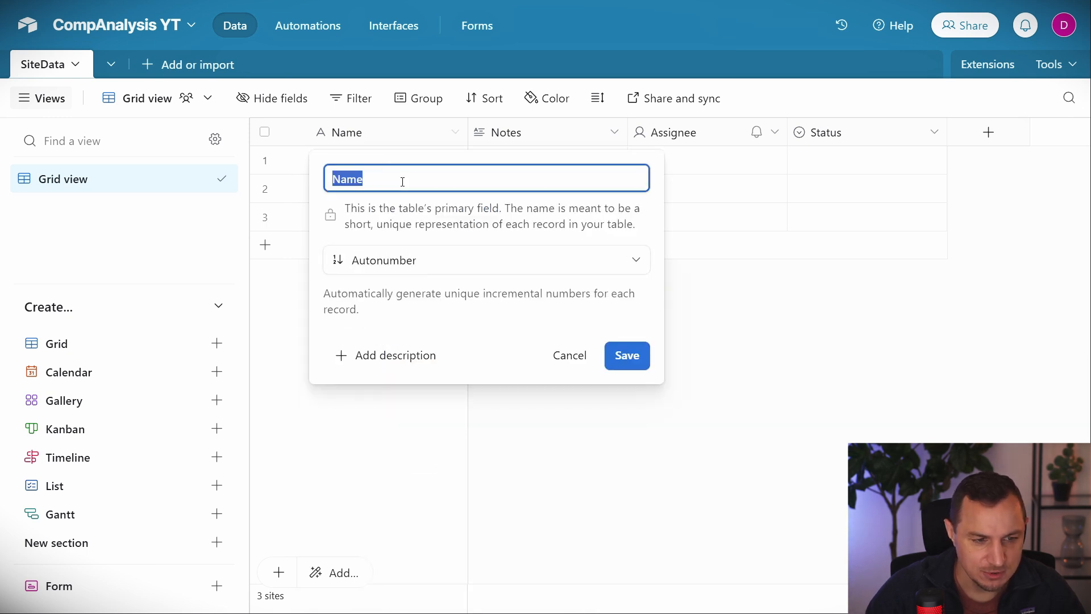
type("ID")
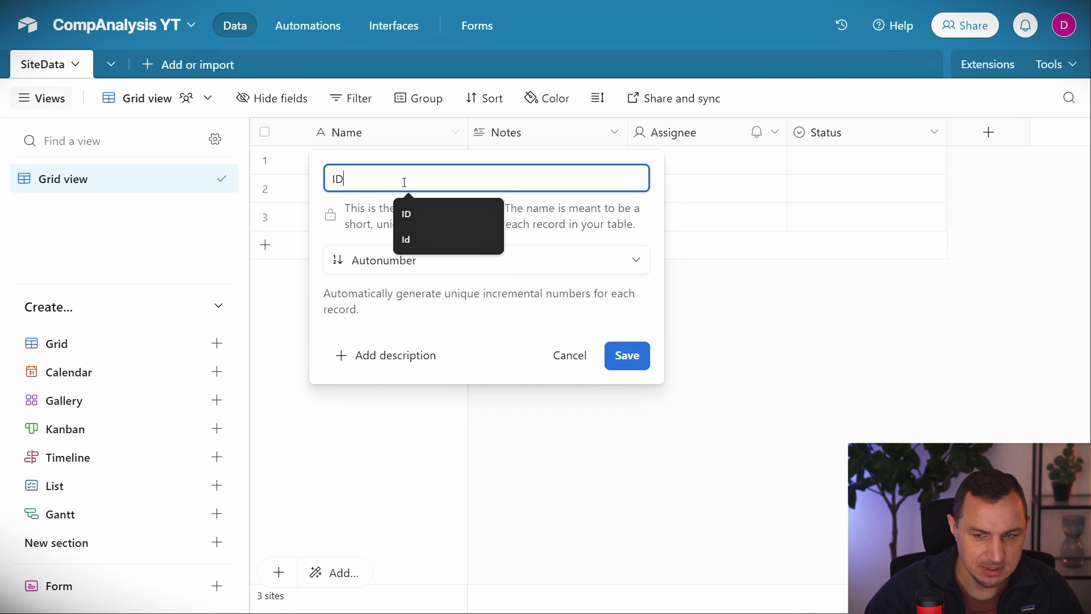
left_click(637, 367)
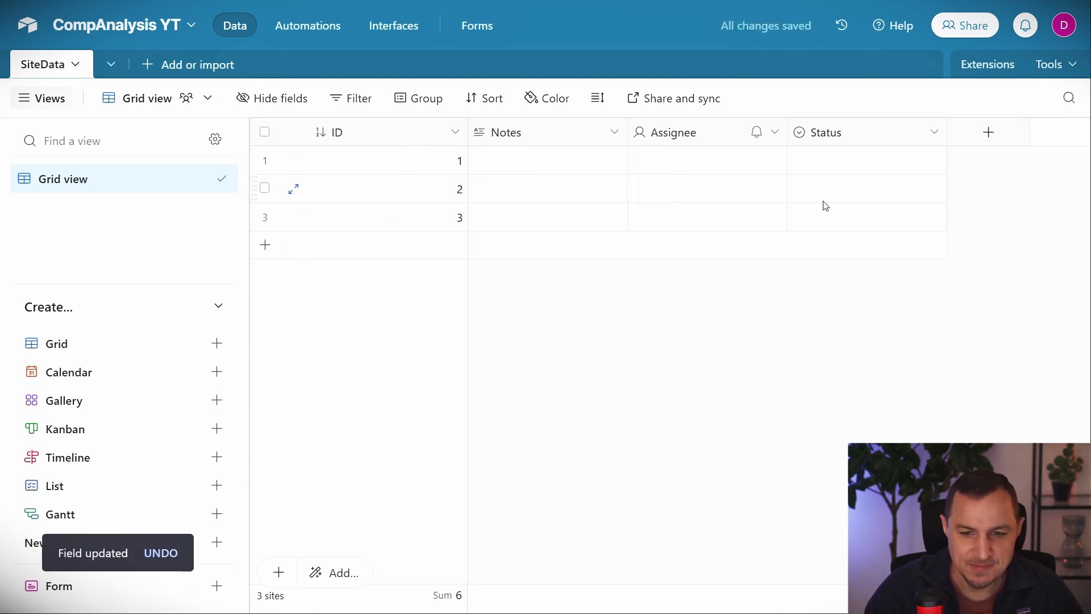
left_click(265, 132)
Delete all three selected records from SiteData.
right_click(626, 171)
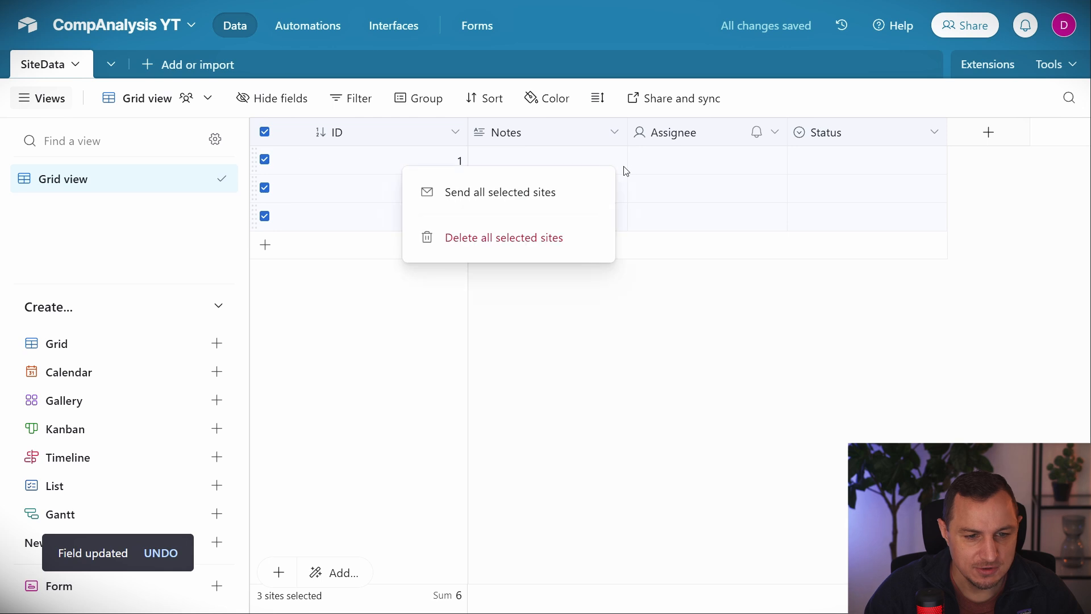
left_click(497, 240)
right_click(526, 131)
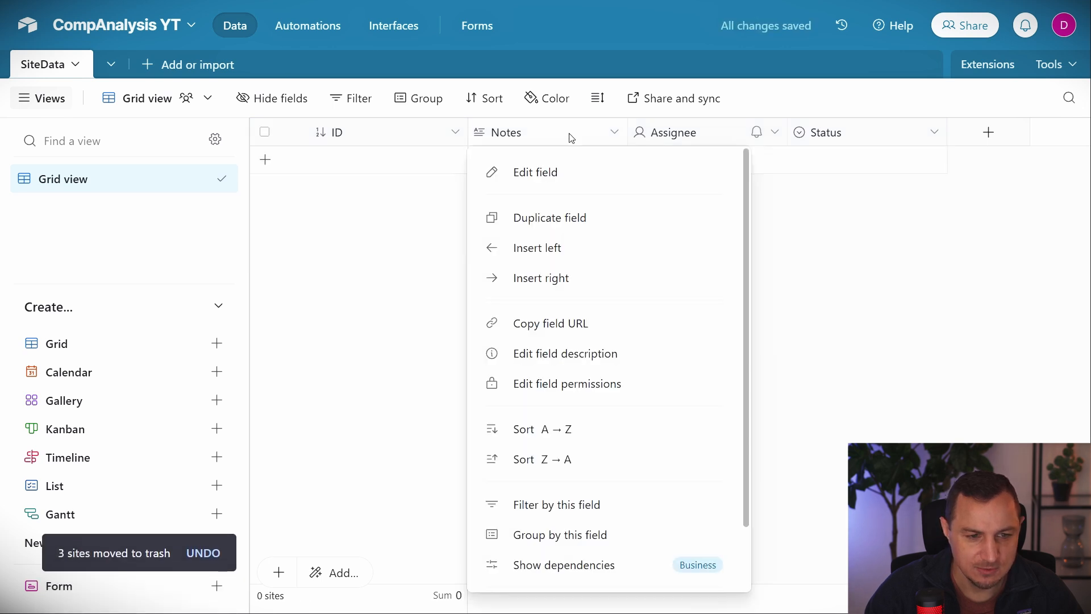
left_click(776, 317)
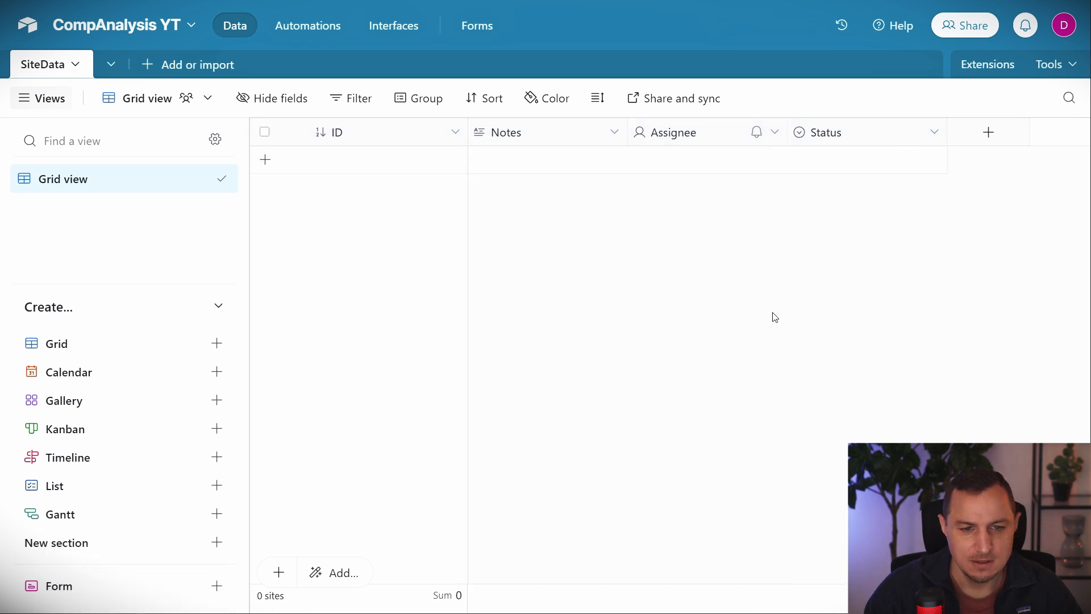
Delete the Status, Assignee and Notes fields, leaving only ID.
right_click(836, 134)
scroll(851, 370, "down", 2)
left_click(837, 567)
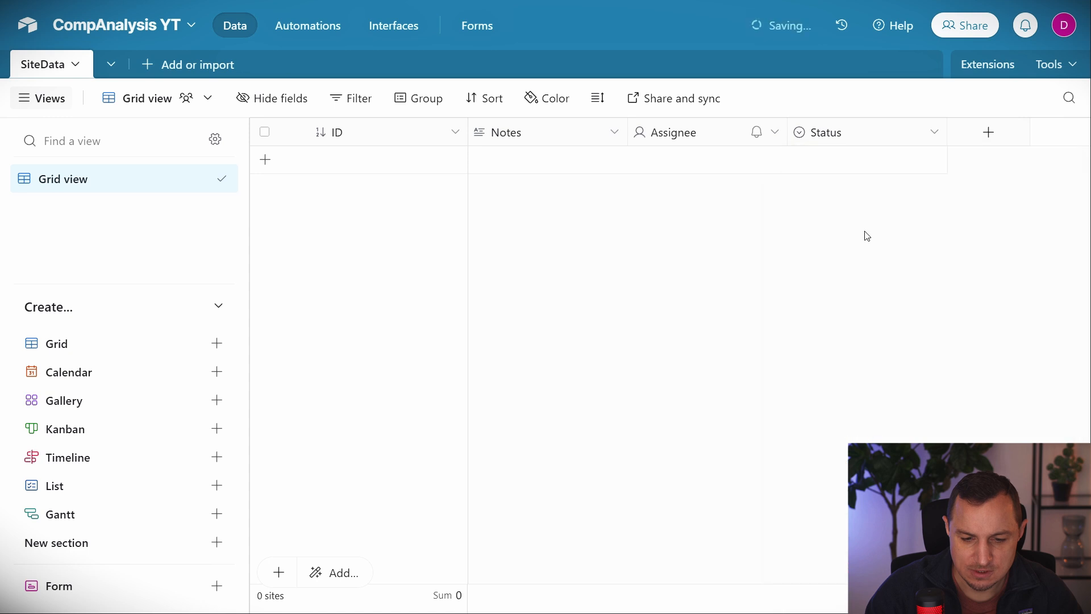
right_click(682, 132)
scroll(704, 398, "down", 2)
left_click(704, 567)
right_click(528, 132)
scroll(555, 513, "down", 2)
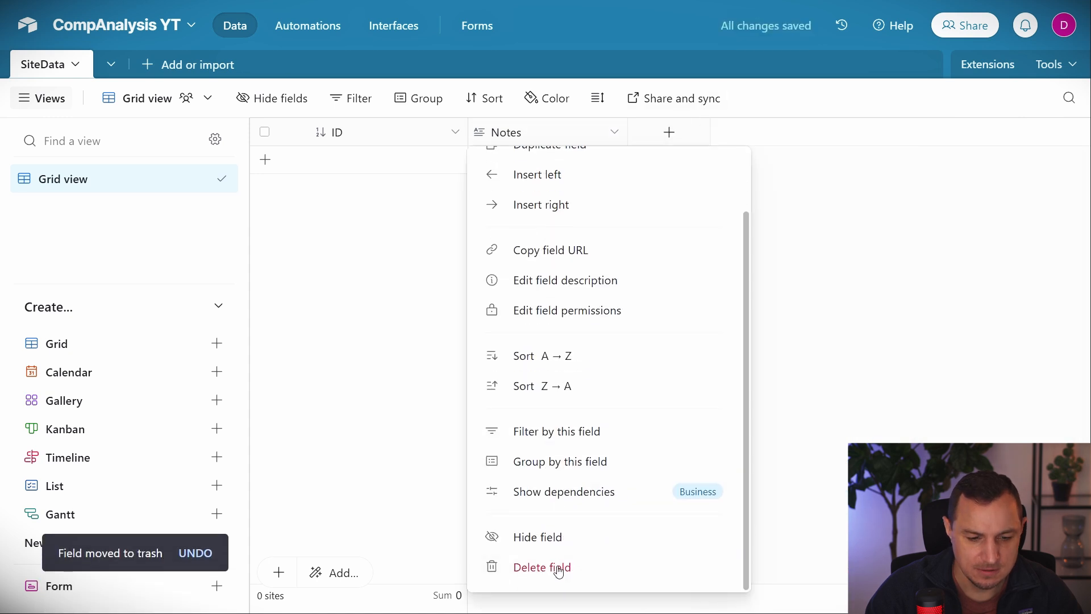
left_click(559, 568)
left_click(508, 132)
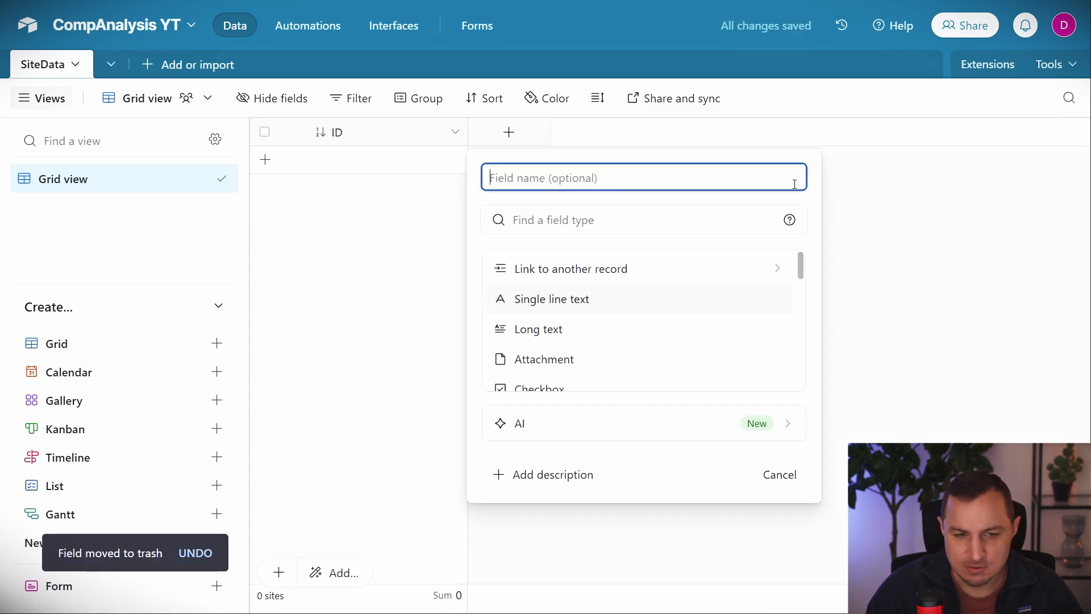
Add a UserName field and an Email-type Email field.
type("UserName")
key("Return")
left_click(687, 140)
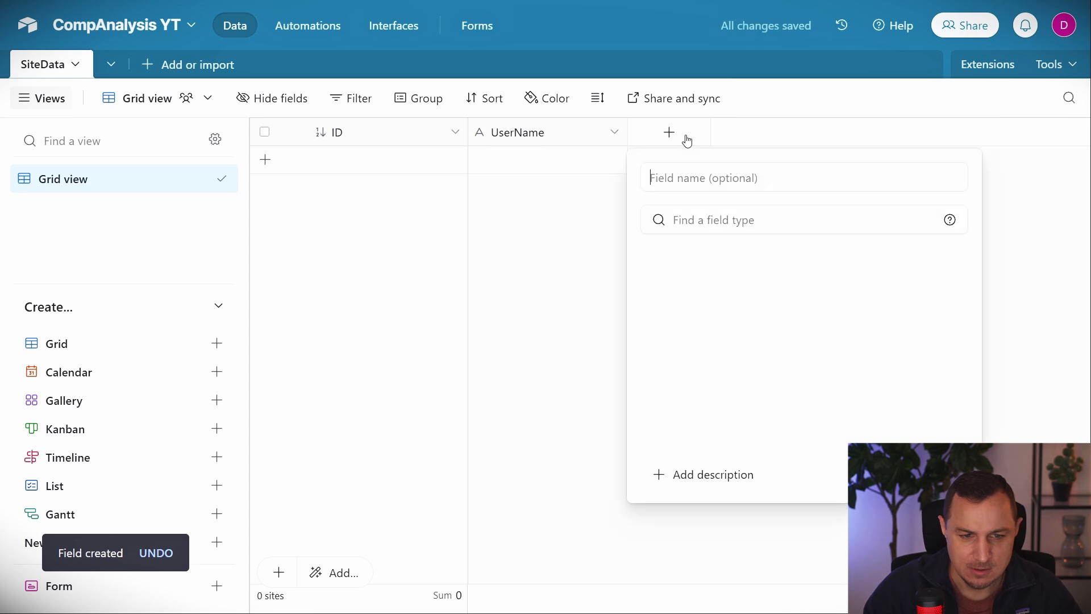
type("Email")
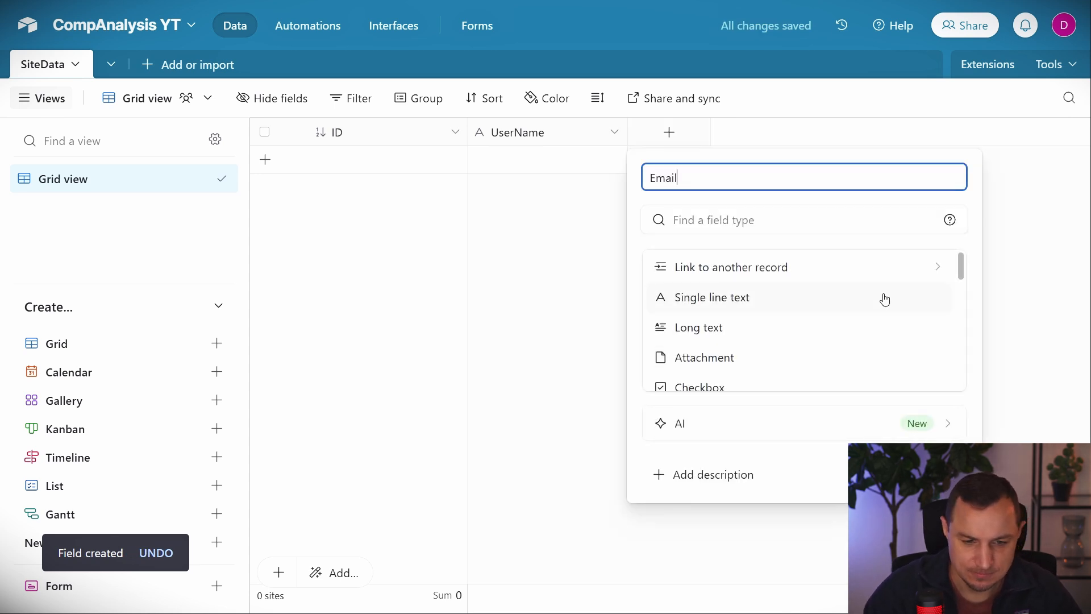
scroll(838, 311, "down", 3)
left_click(696, 364)
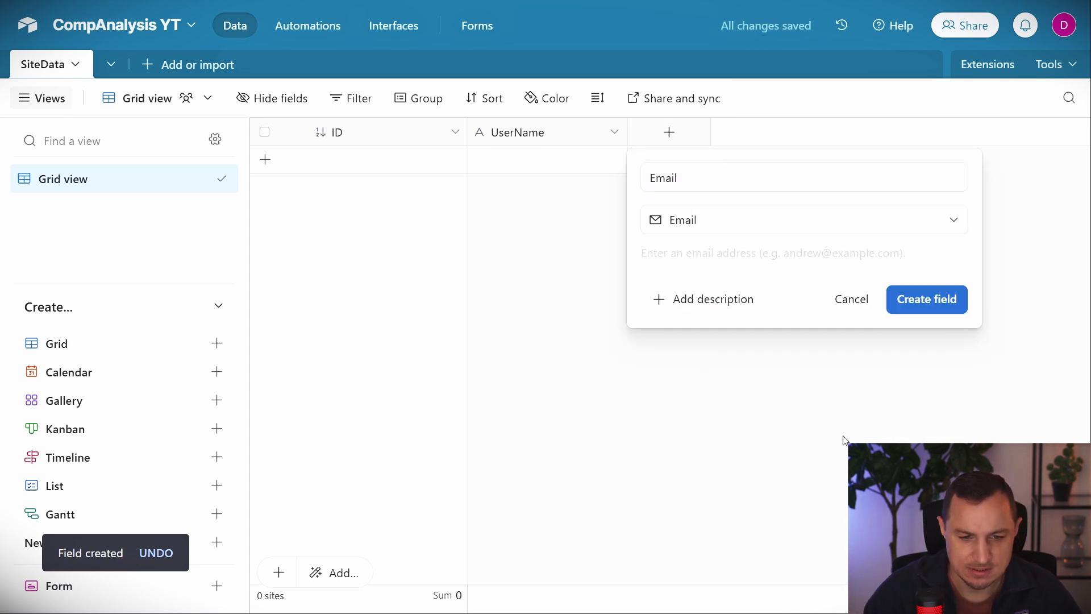
left_click(937, 305)
Add a single-line SiteName field and a URL-type SiteURL field.
left_click(823, 132)
type("SiteNa")
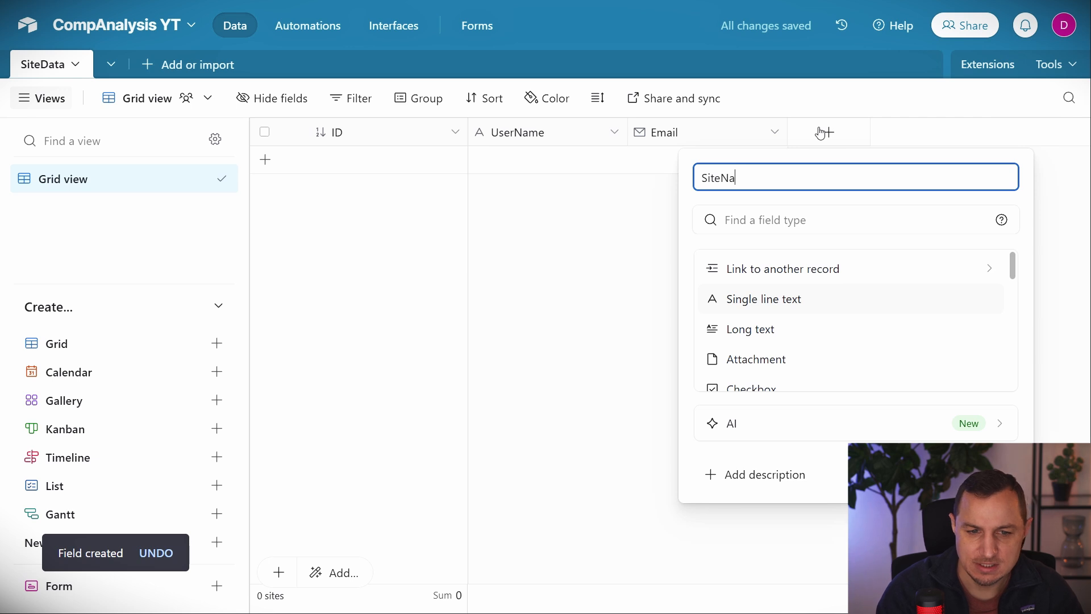
type("me")
key("Return")
left_click(986, 132)
type("SiteURL")
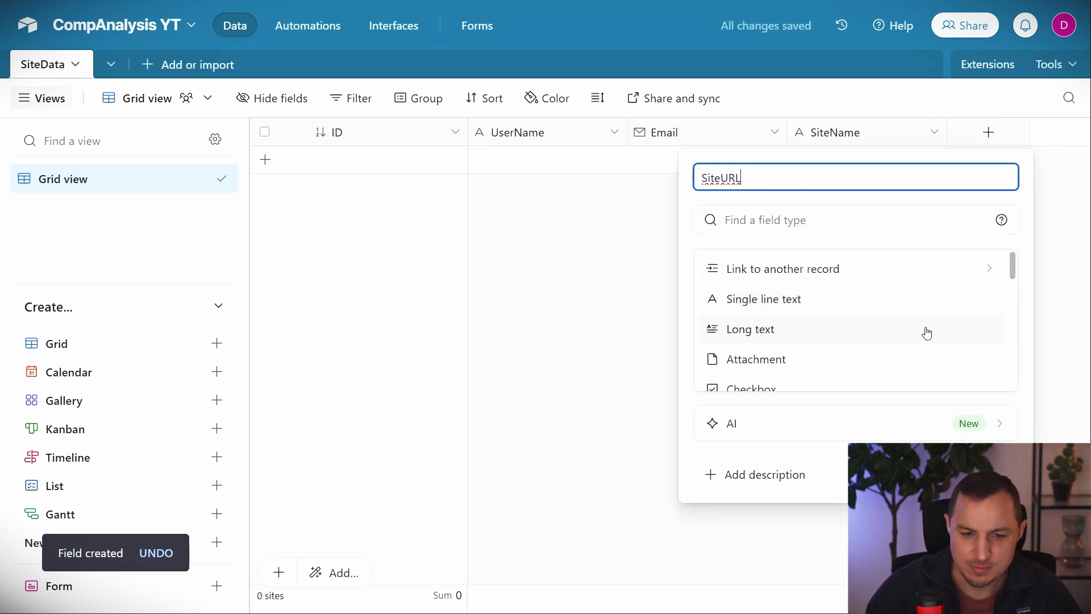
scroll(880, 320, "down", 3)
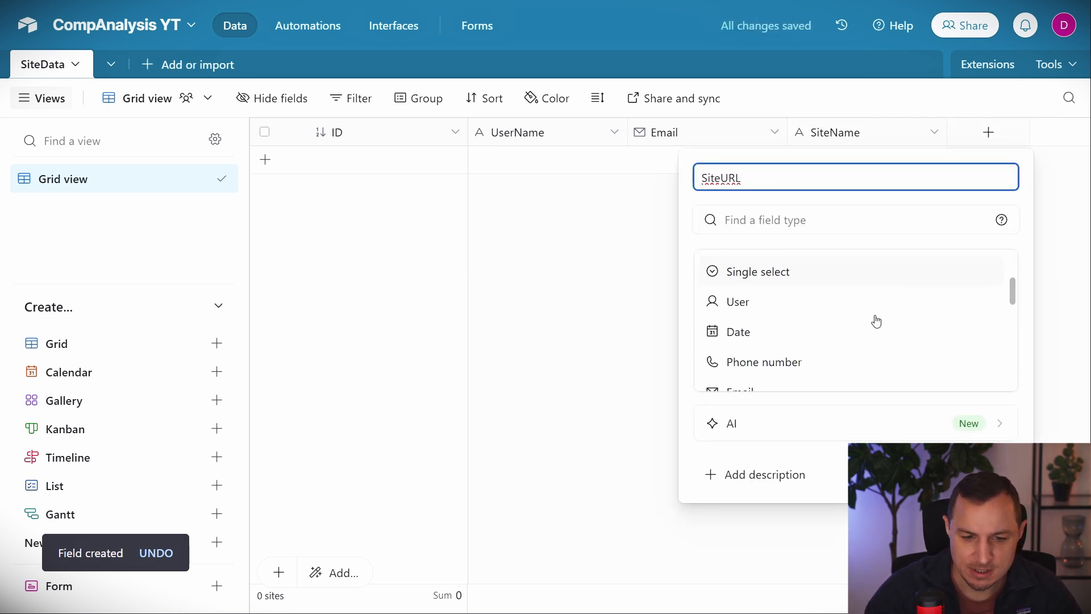
left_click(869, 341)
left_click(988, 305)
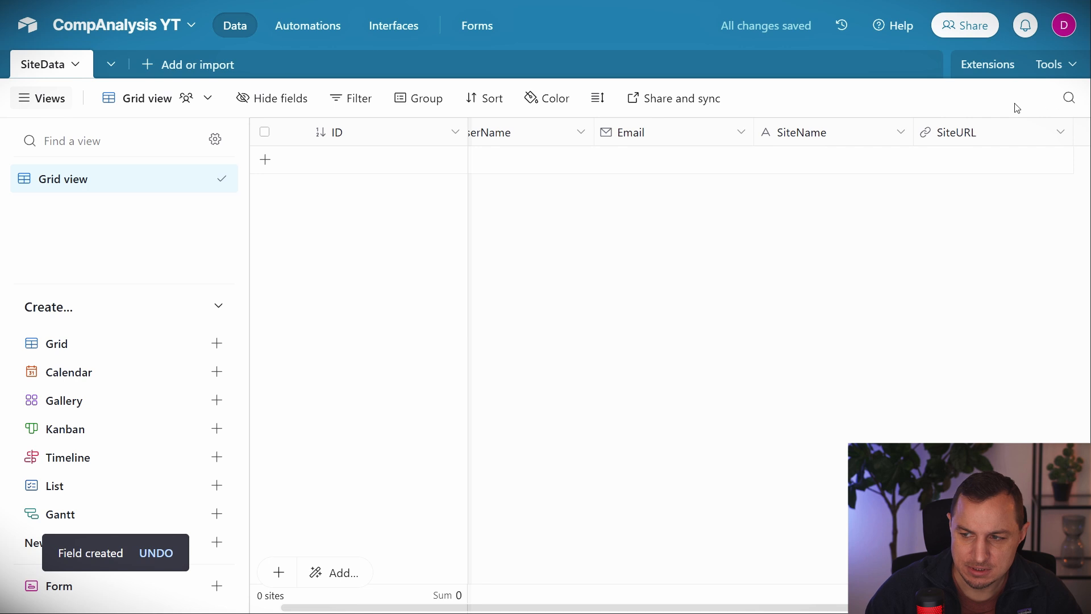
Add an Area of Focus field and change its type to Long text.
left_click(1066, 133)
type("Area")
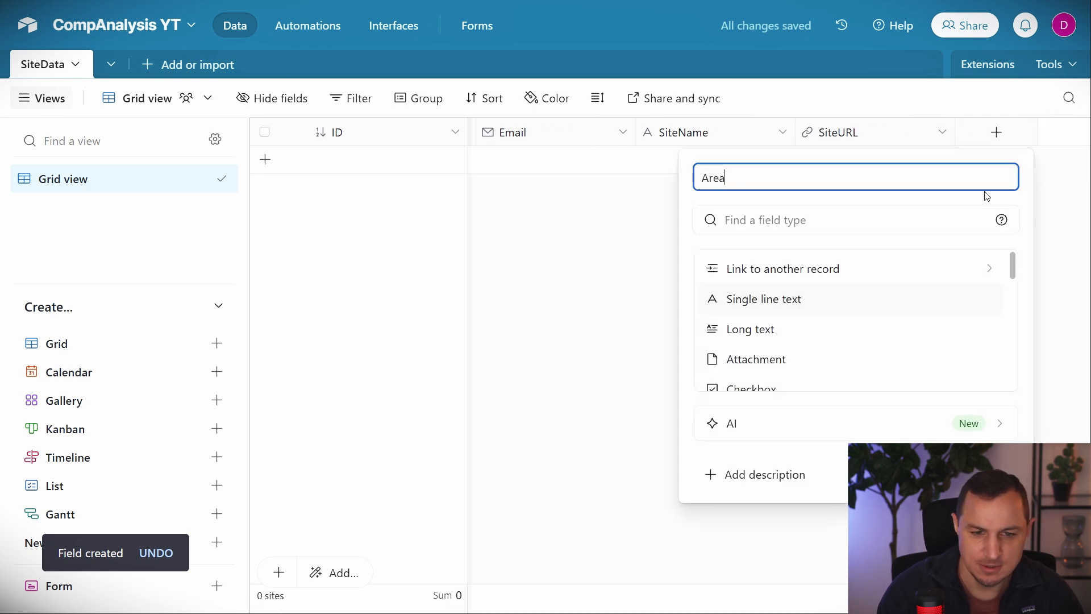
type(" of CF")
type("us")
key("Return")
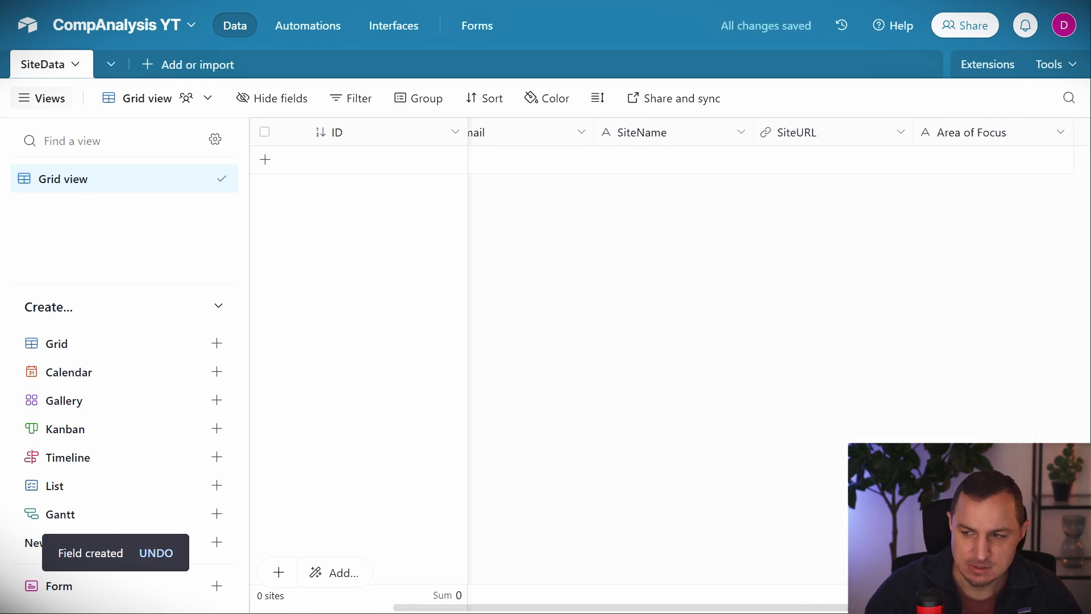
left_click(1060, 132)
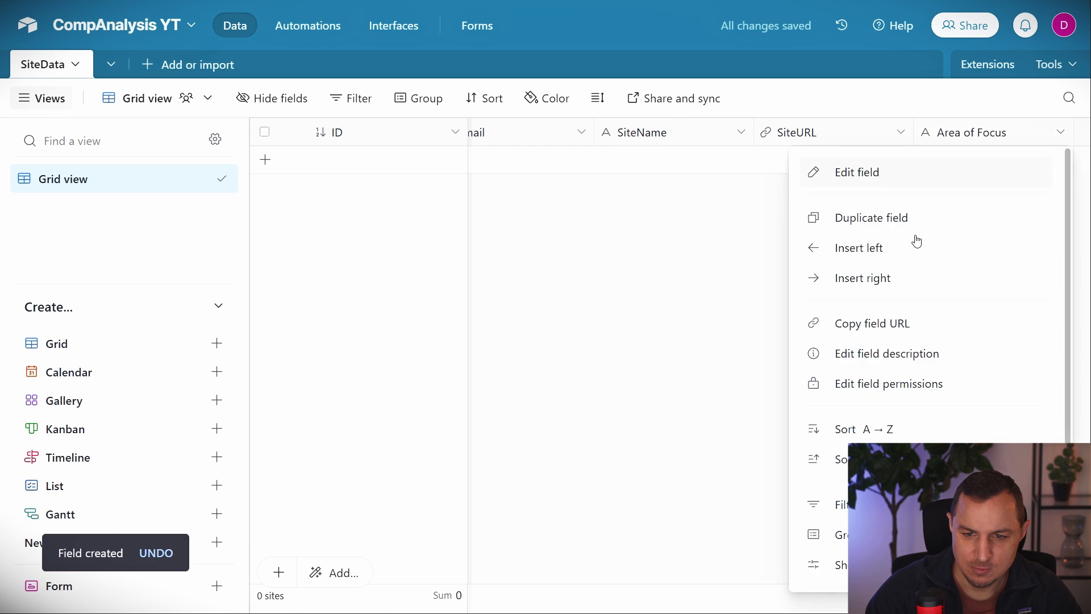
left_click(856, 353)
left_click(607, 221)
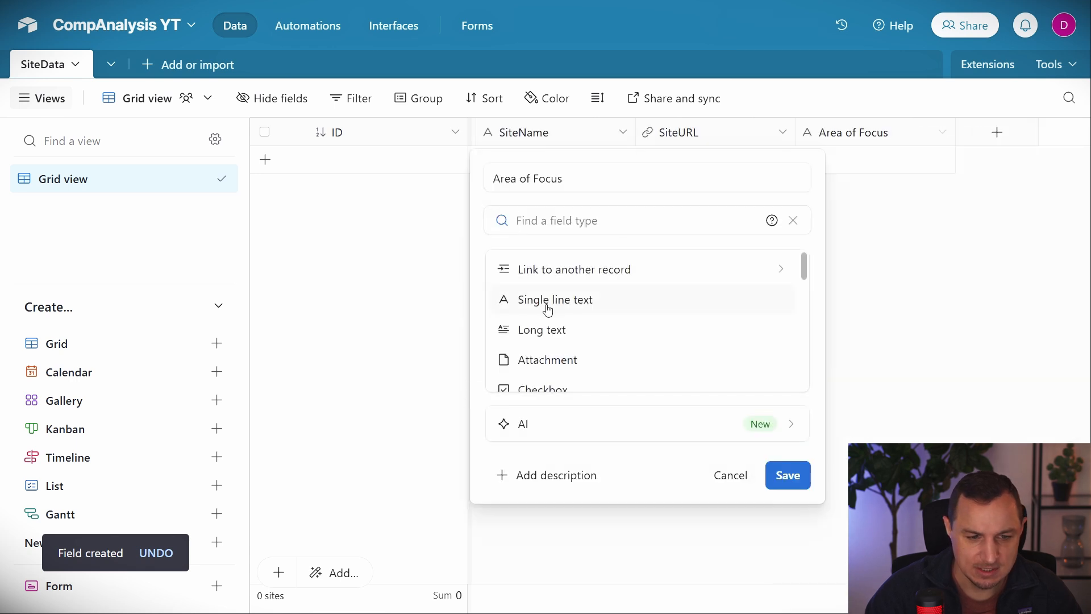
scroll(537, 284, "down", 1)
left_click(534, 260)
left_click(878, 345)
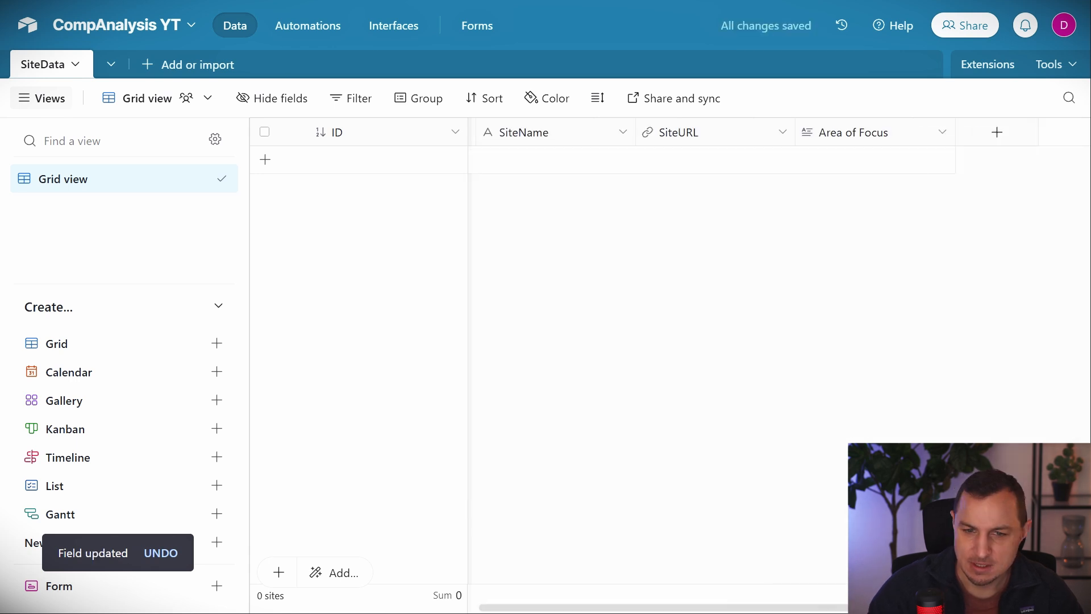
Add a Created field of type Created time.
left_click(995, 130)
type("Created")
scroll(810, 314, "down", 5)
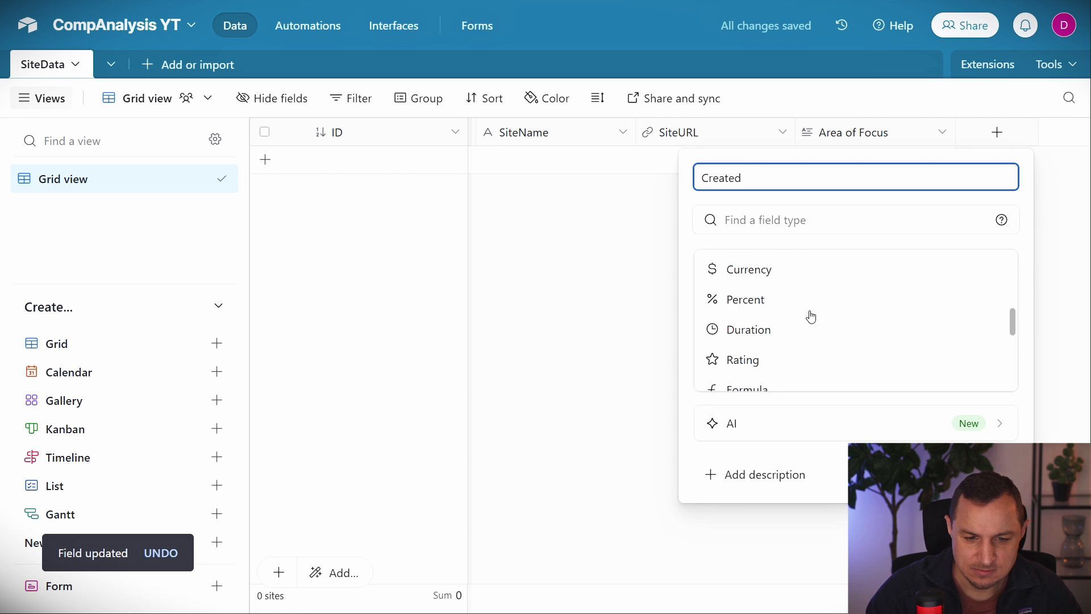
scroll(807, 315, "down", 2)
scroll(773, 321, "up", 3)
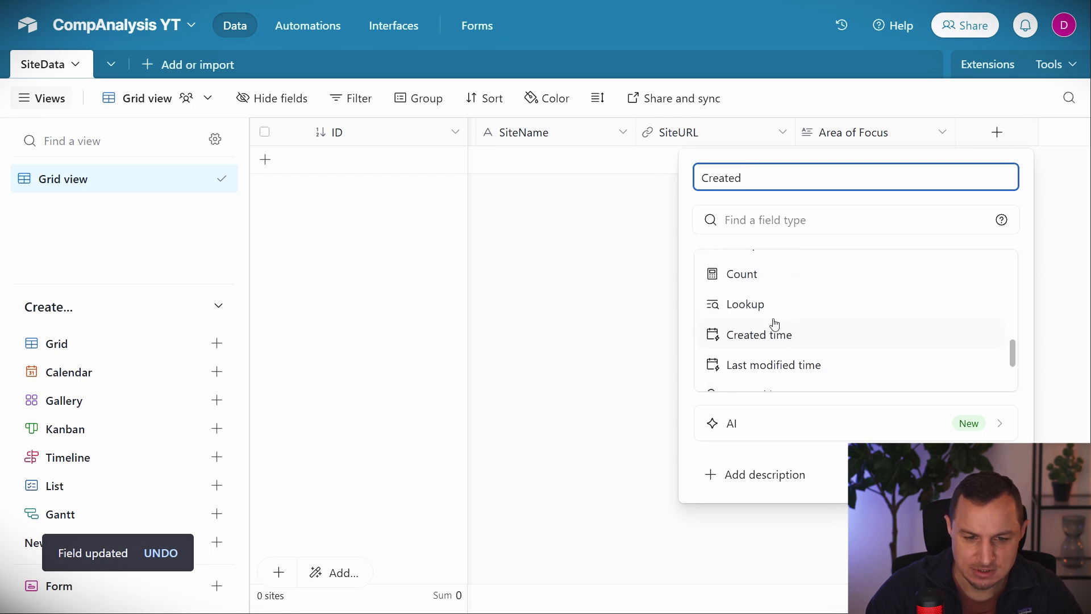
left_click(751, 335)
key("Return")
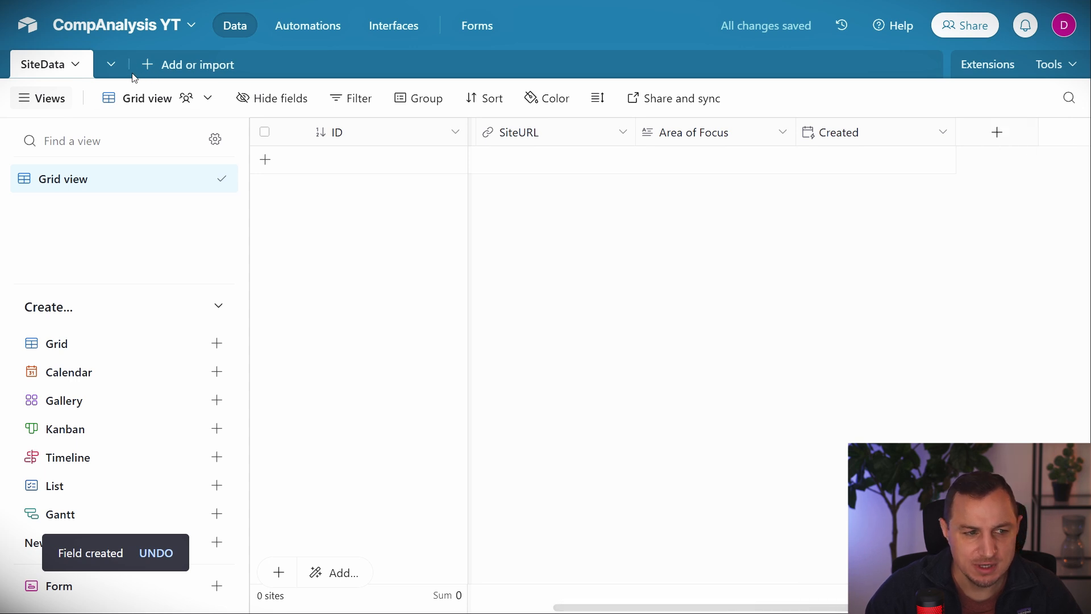
Add a single-line Competitors field and a long-text Improvements field.
left_click(997, 132)
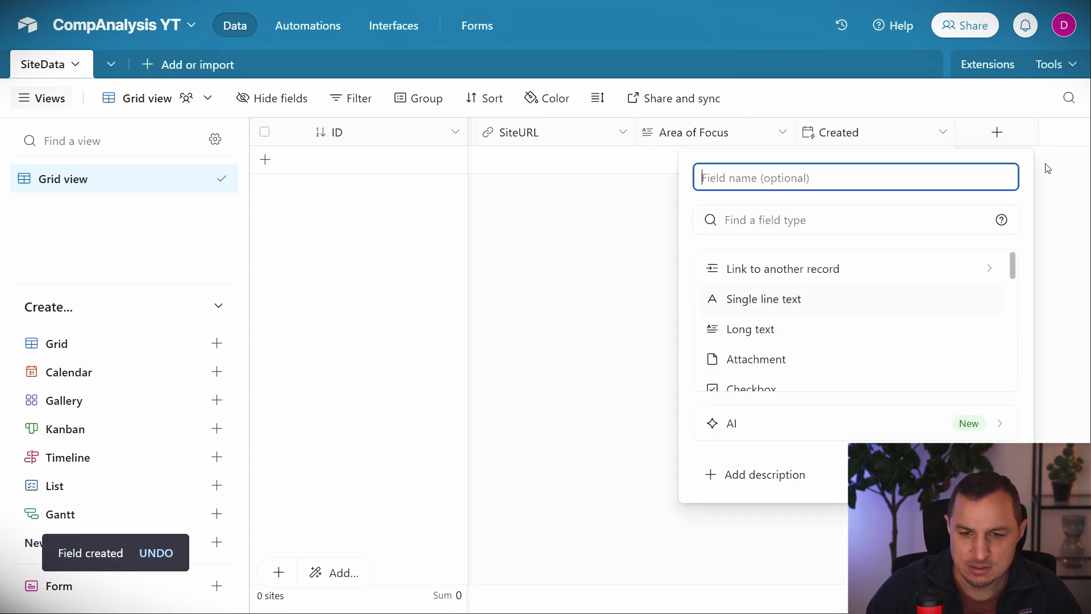
type("Competitors")
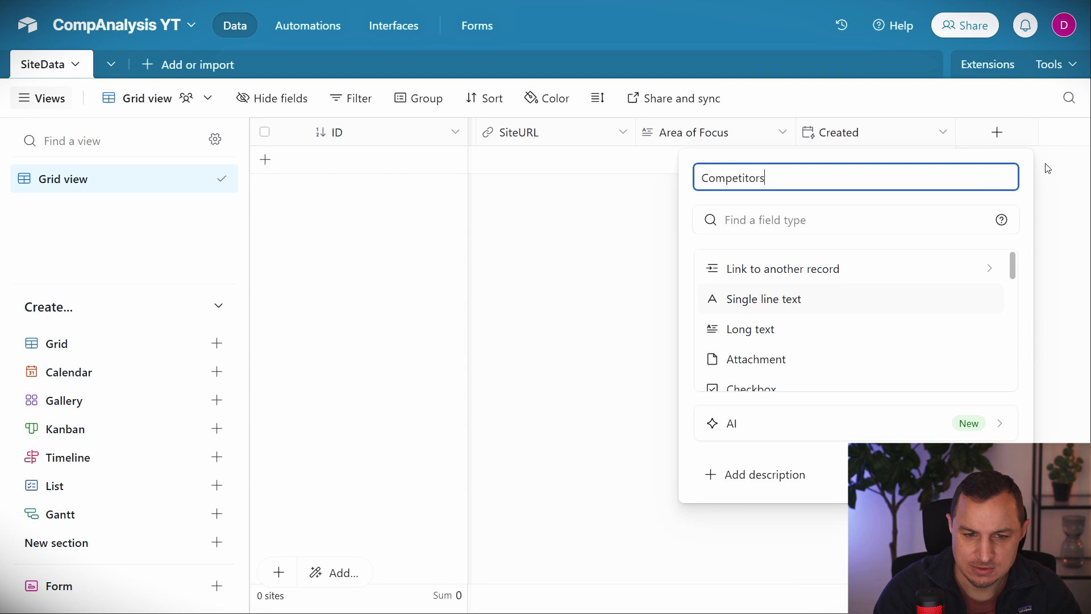
left_click(783, 294)
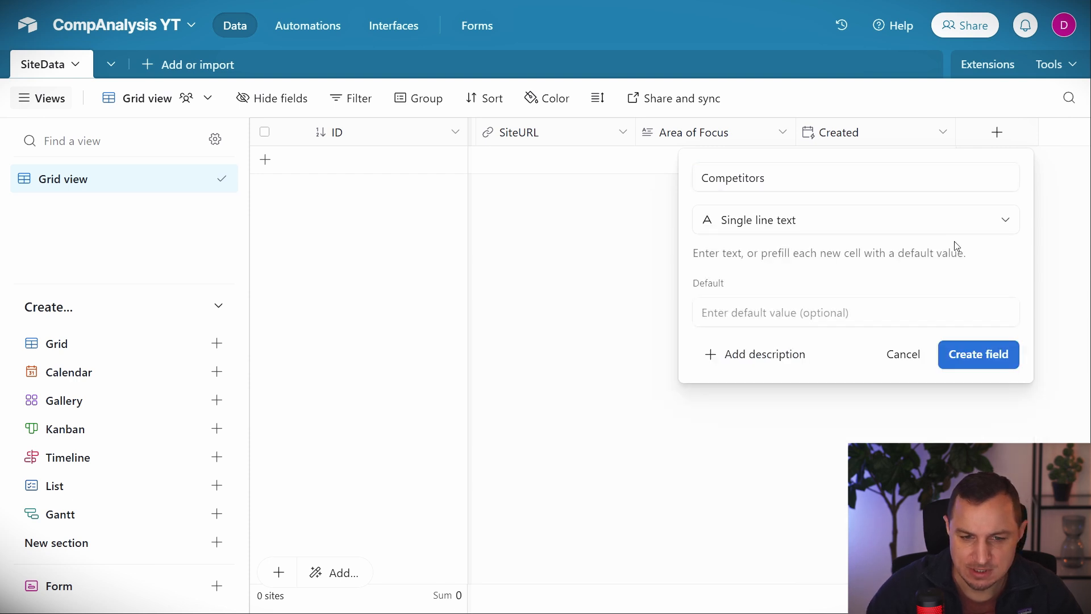
left_click(962, 367)
left_click(1004, 138)
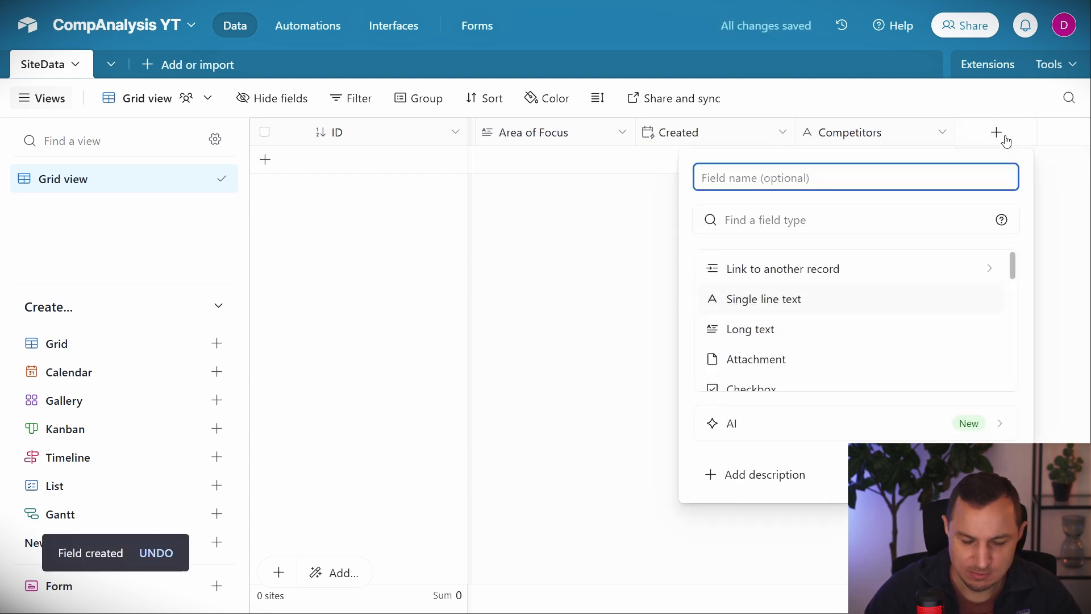
type("Improvements")
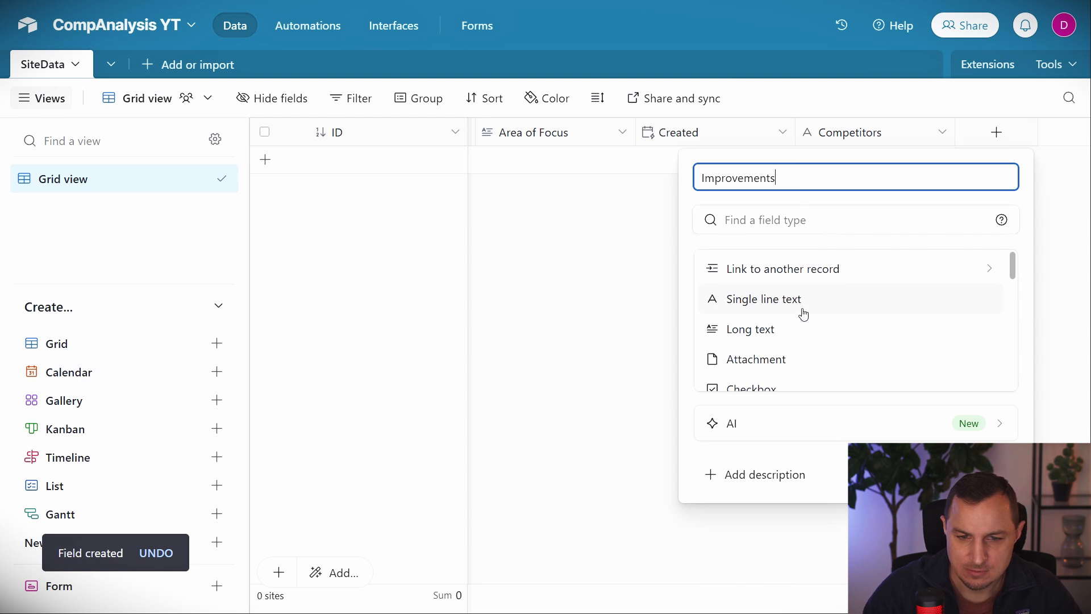
left_click(750, 330)
left_click(991, 346)
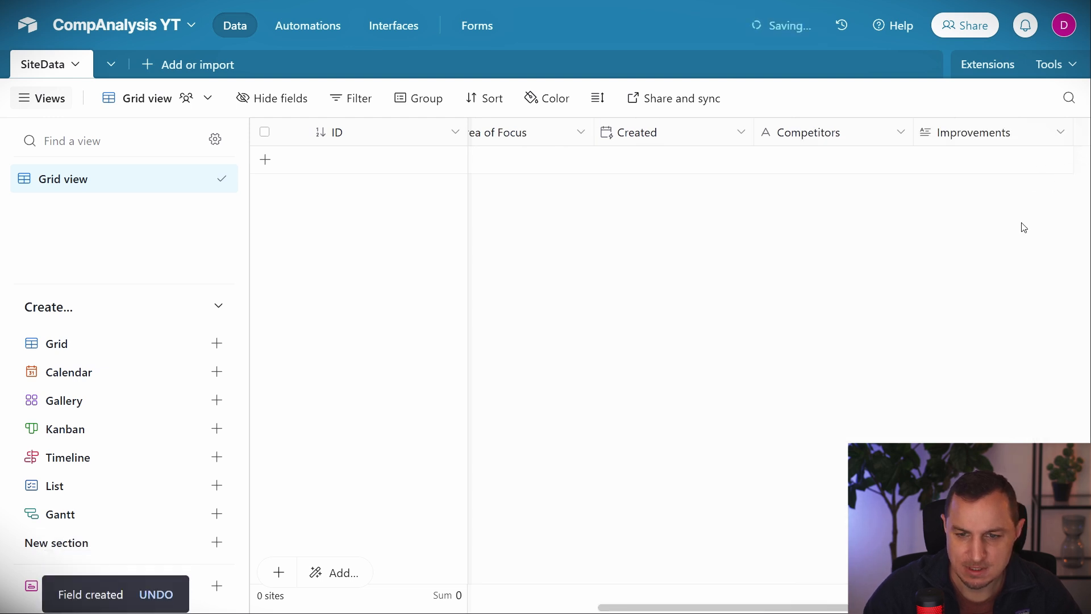
Add an attachment-type Analysis field and bring up the Competitors field's options.
left_click(997, 132)
type("Anal")
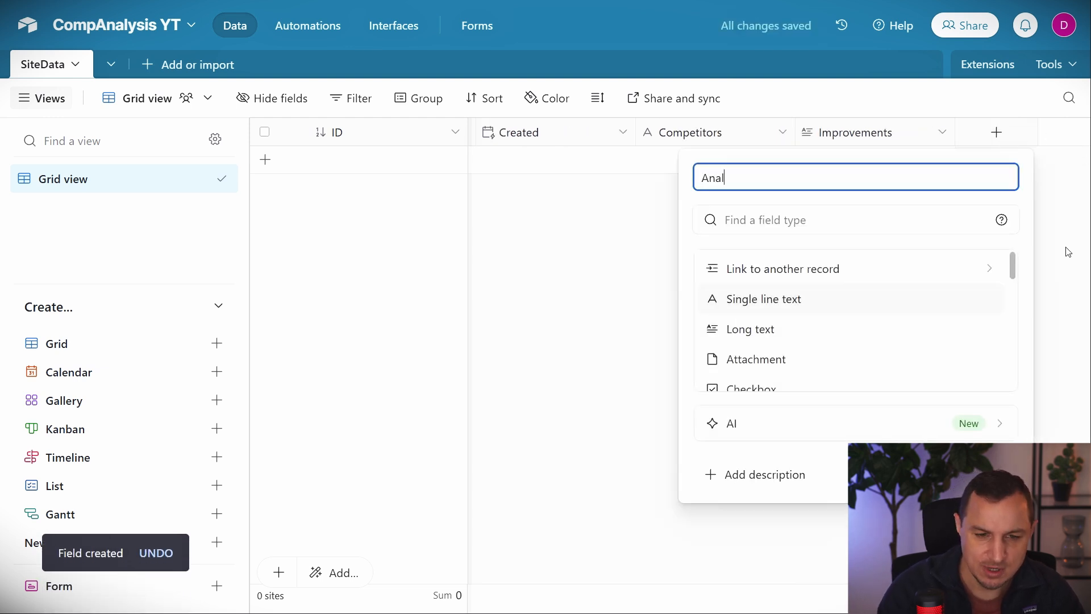
type("ysis")
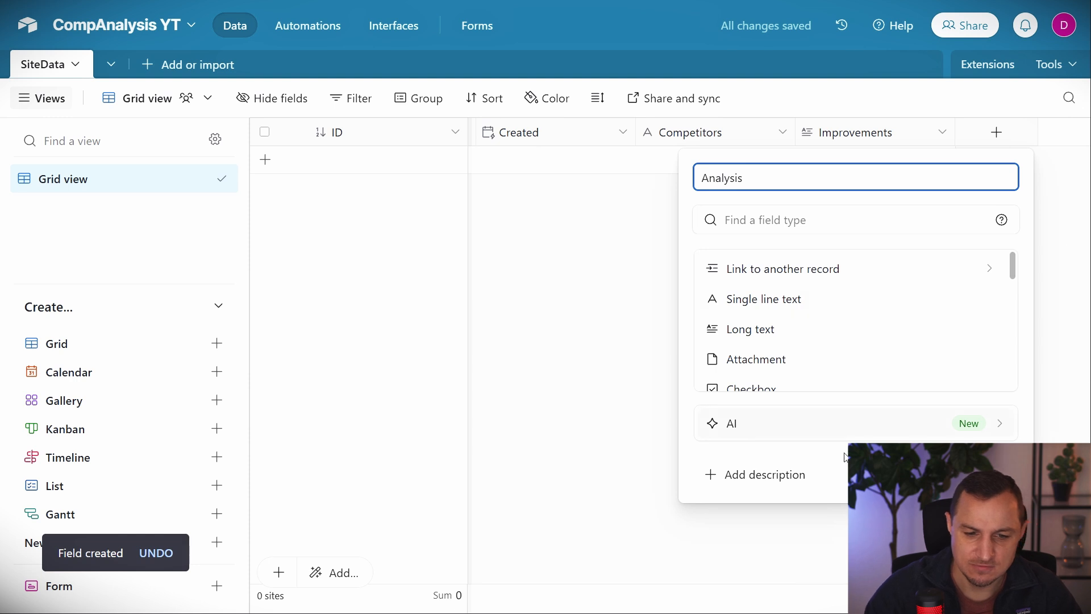
left_click(750, 358)
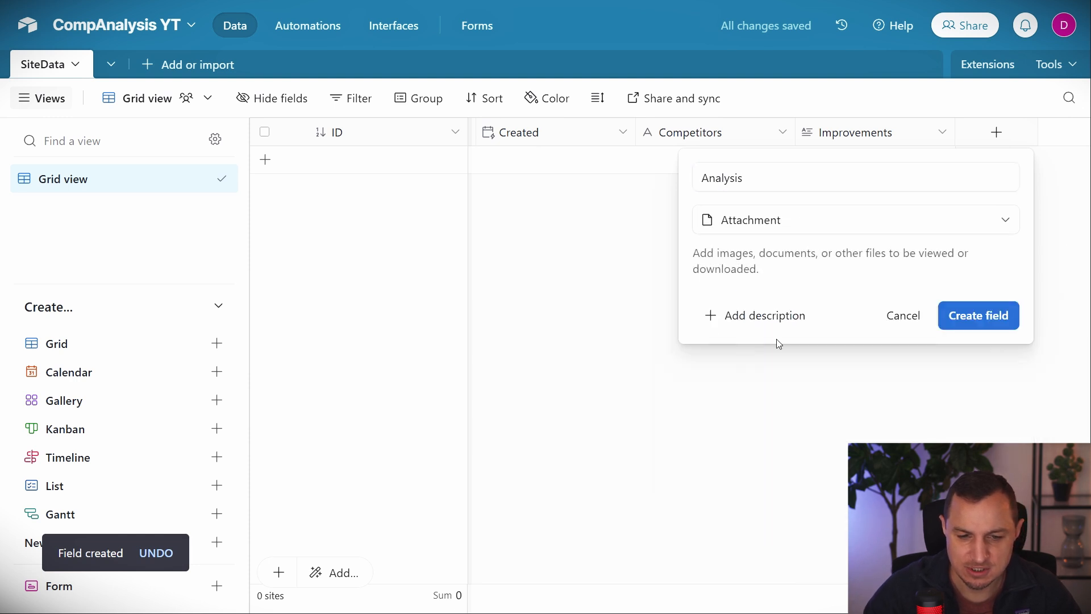
left_click(973, 316)
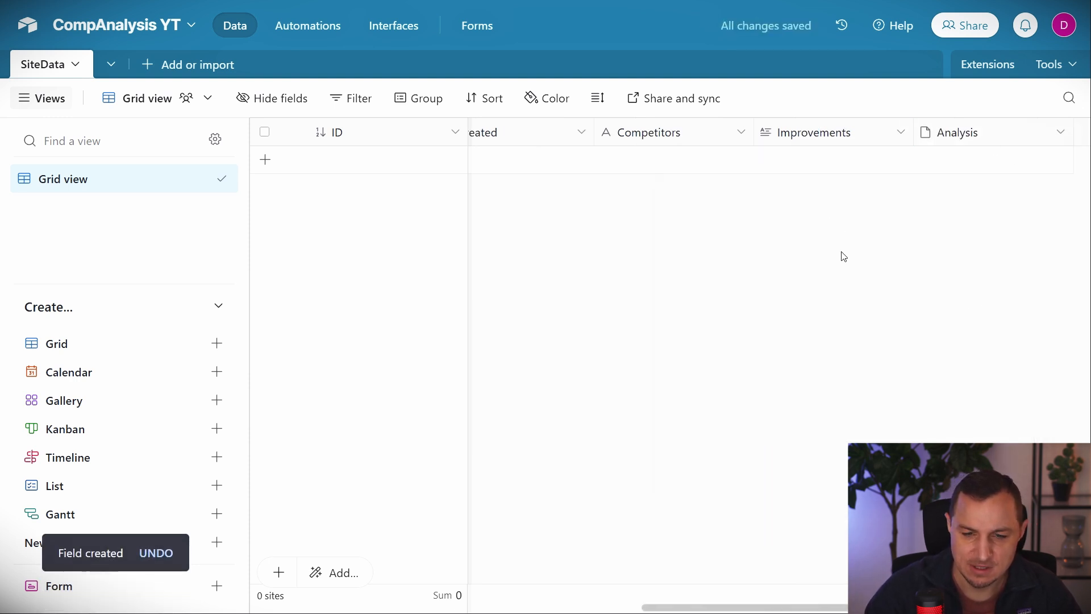
scroll(849, 273, "left", 10)
scroll(841, 276, "right", 8)
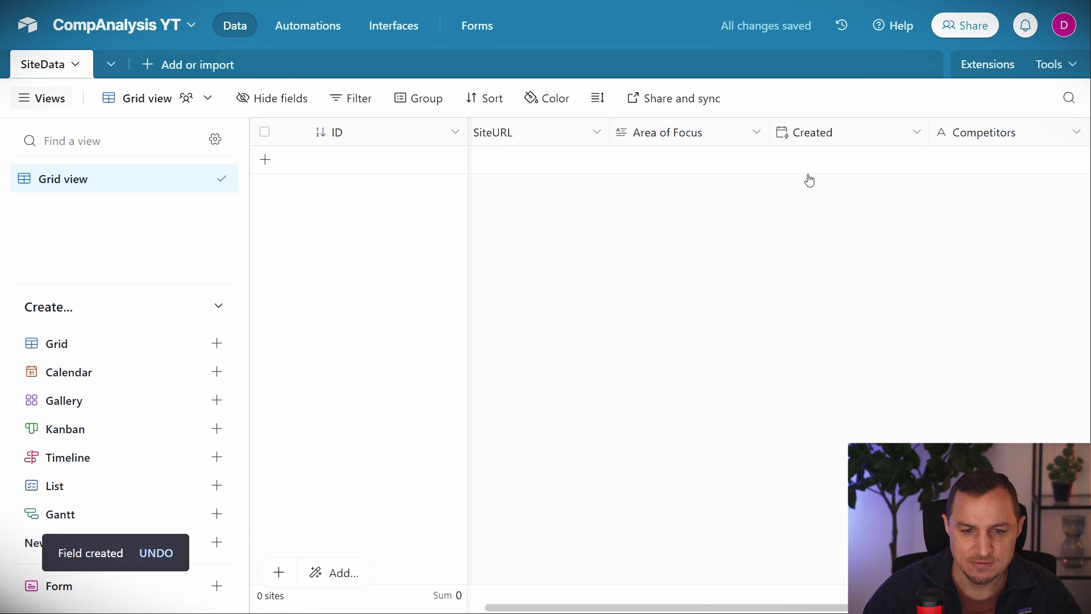
scroll(810, 181, "right", 6)
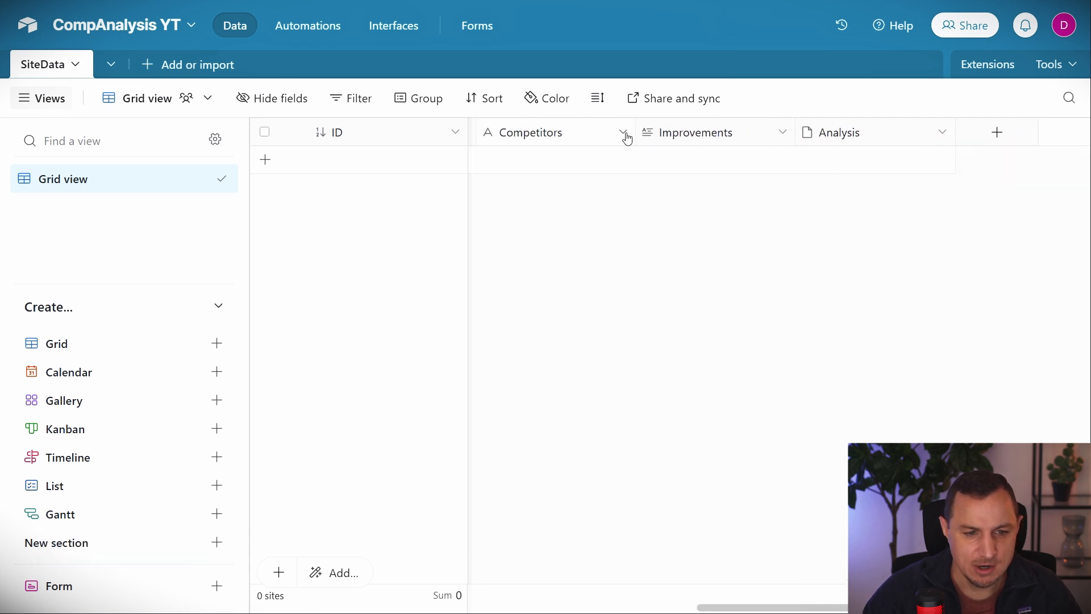
left_click(624, 134)
Convert the Competitors field into a link to a new Competitors table, skipping lookup fields.
left_click(546, 172)
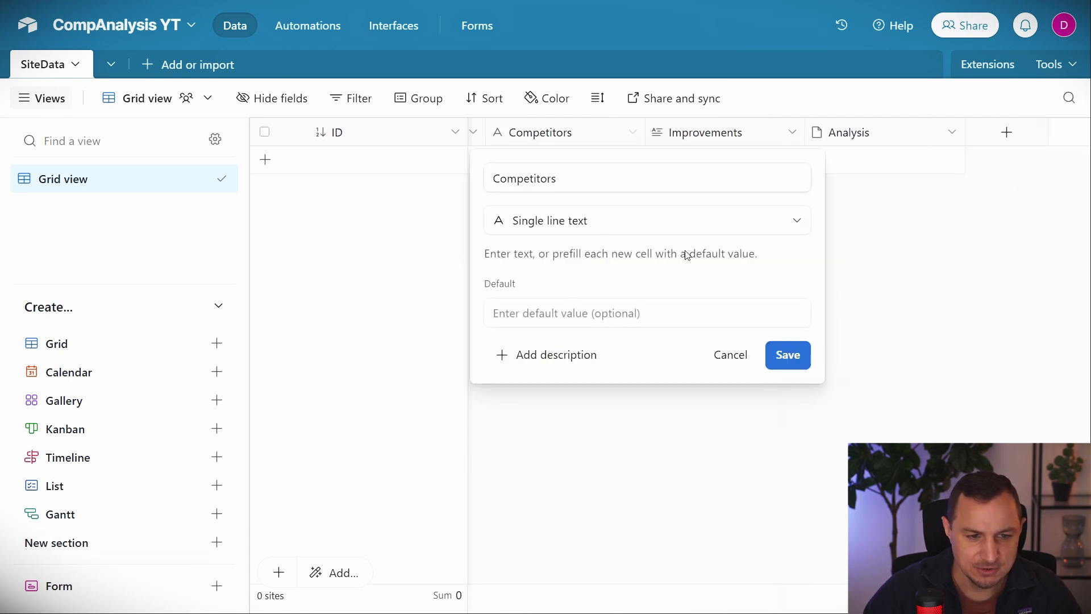
left_click(689, 223)
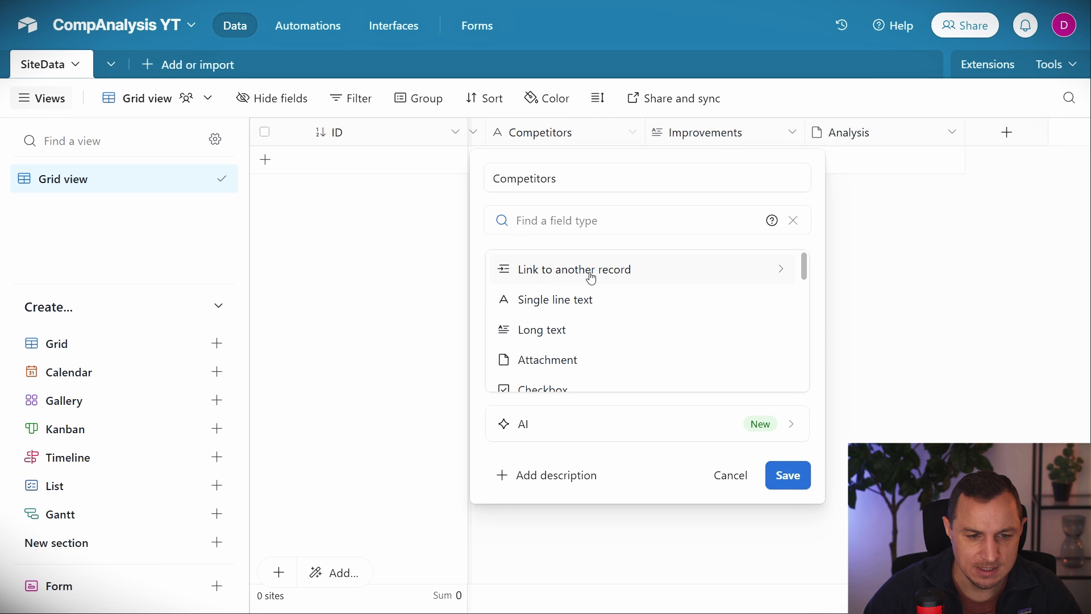
left_click(616, 277)
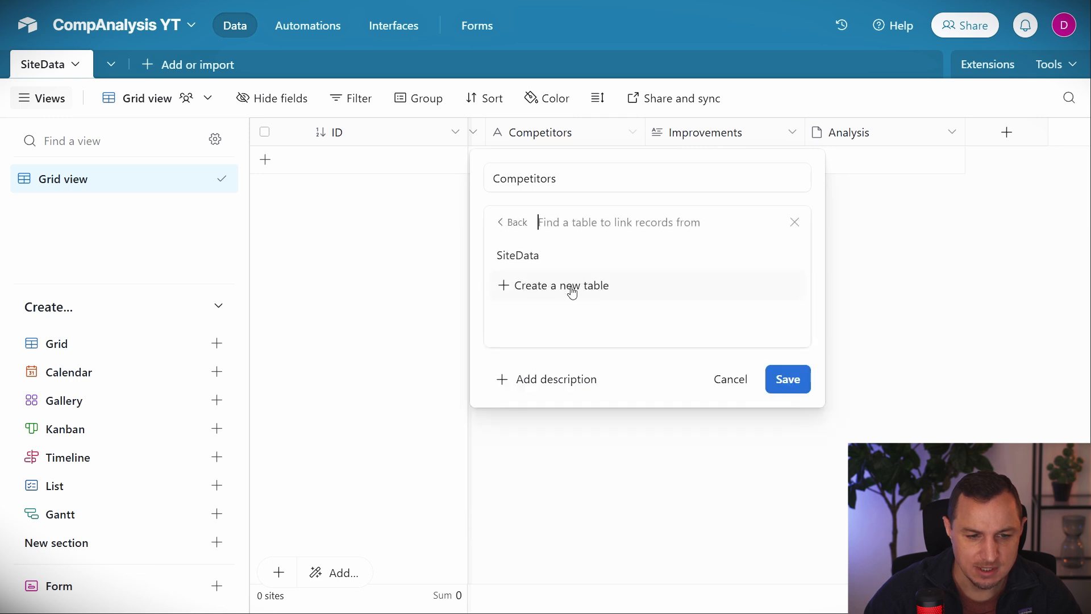
left_click(553, 288)
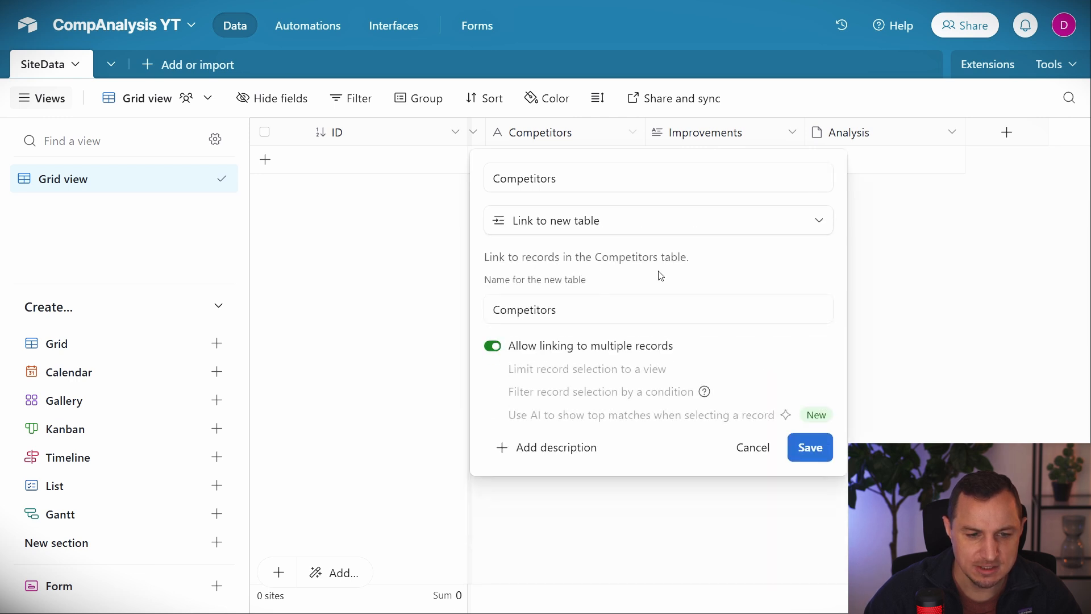
left_click(576, 315)
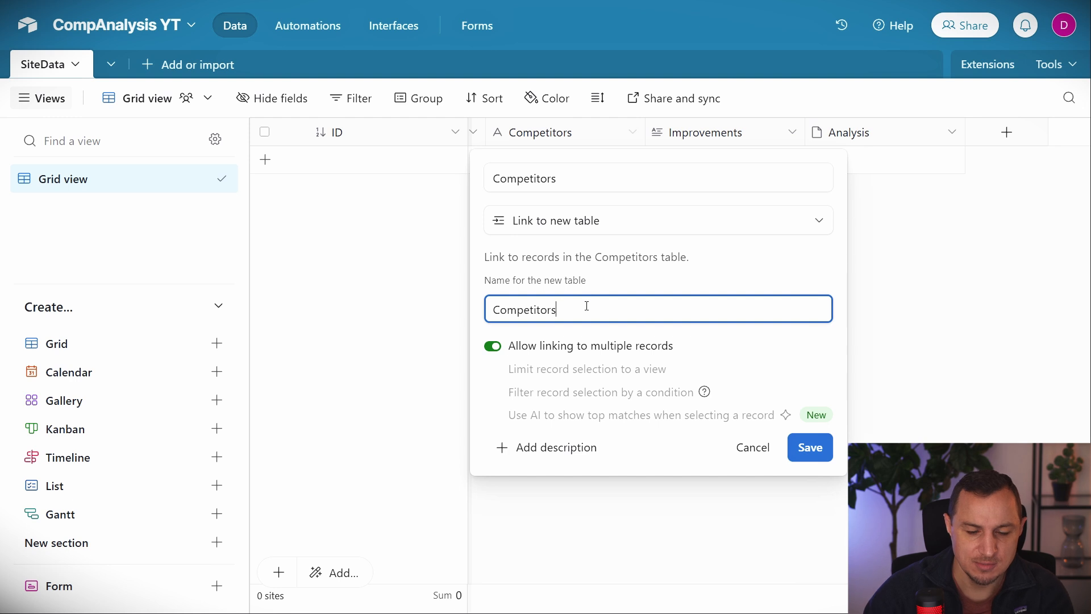
key("Return")
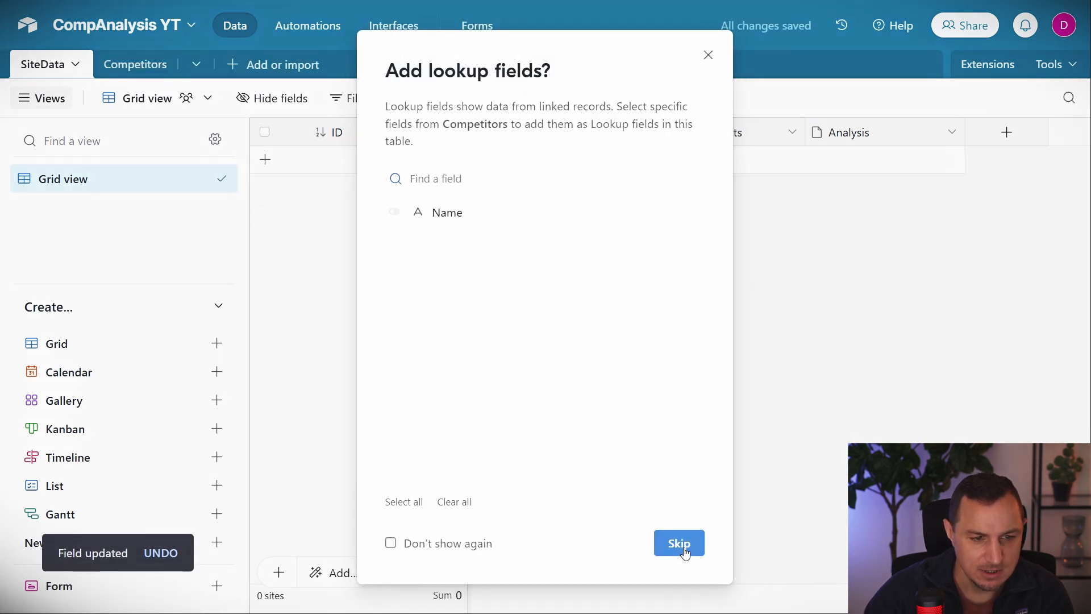
left_click(686, 550)
Rename the Competitors table's primary Name field to ID and make it an autonumber.
left_click(114, 64)
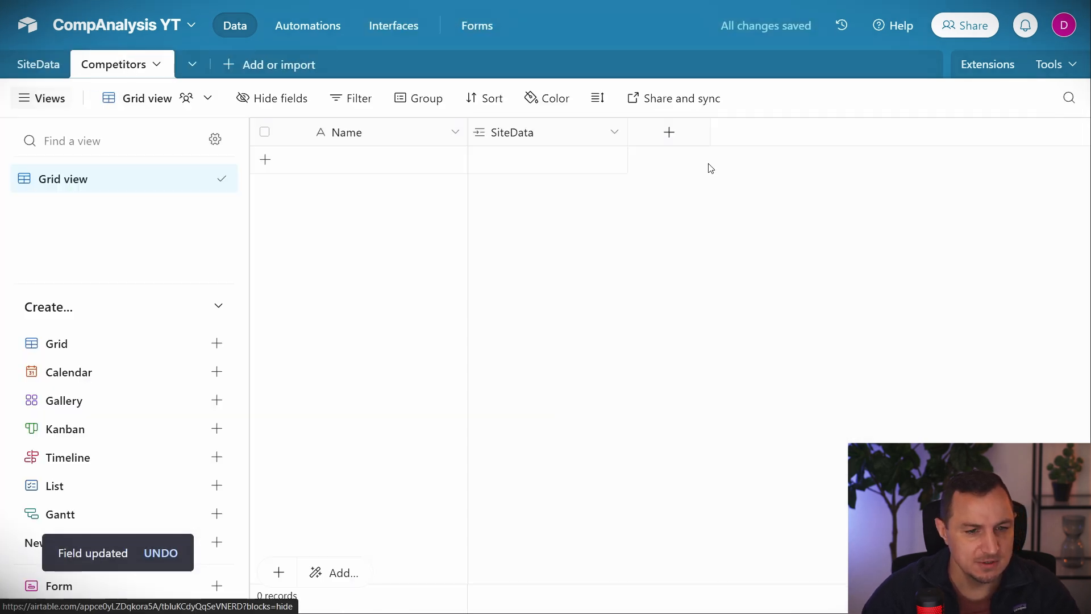
right_click(368, 134)
left_click(371, 172)
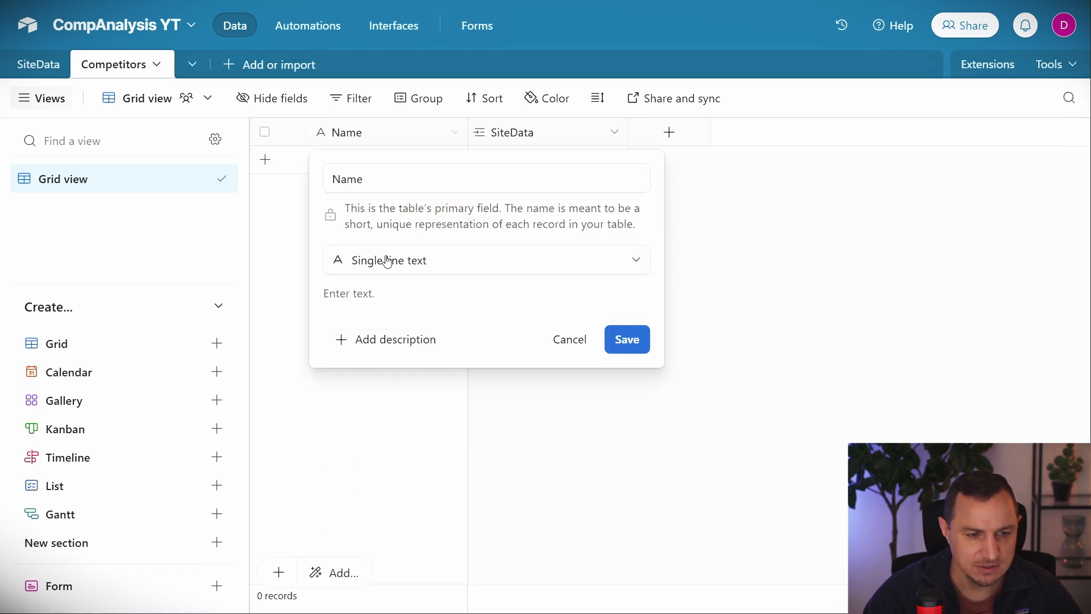
double_click(395, 185)
type("ID")
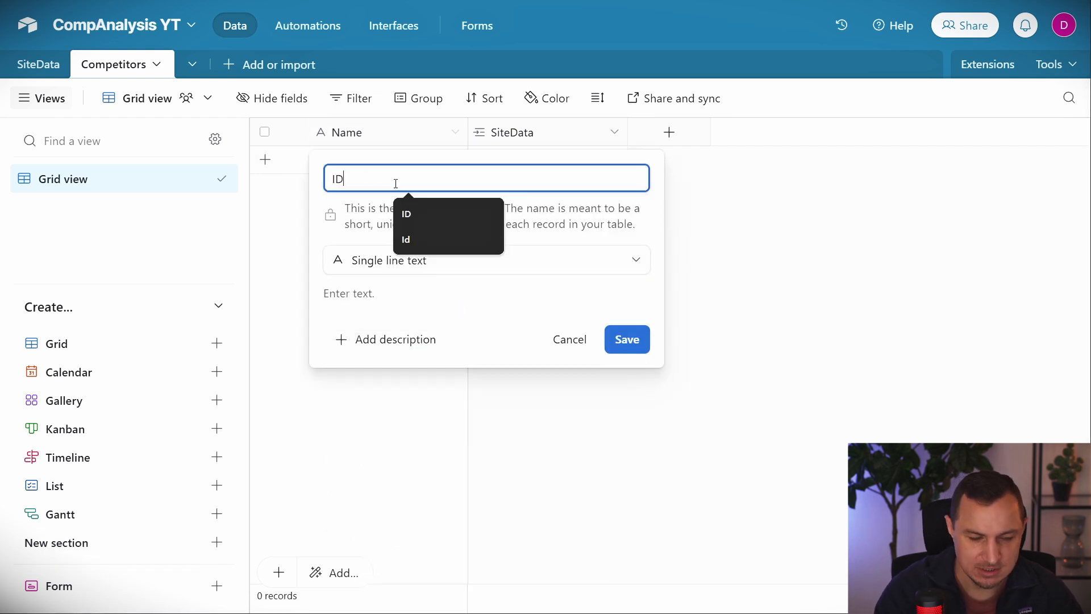
left_click(512, 260)
scroll(437, 366, "down", 5)
left_click(389, 384)
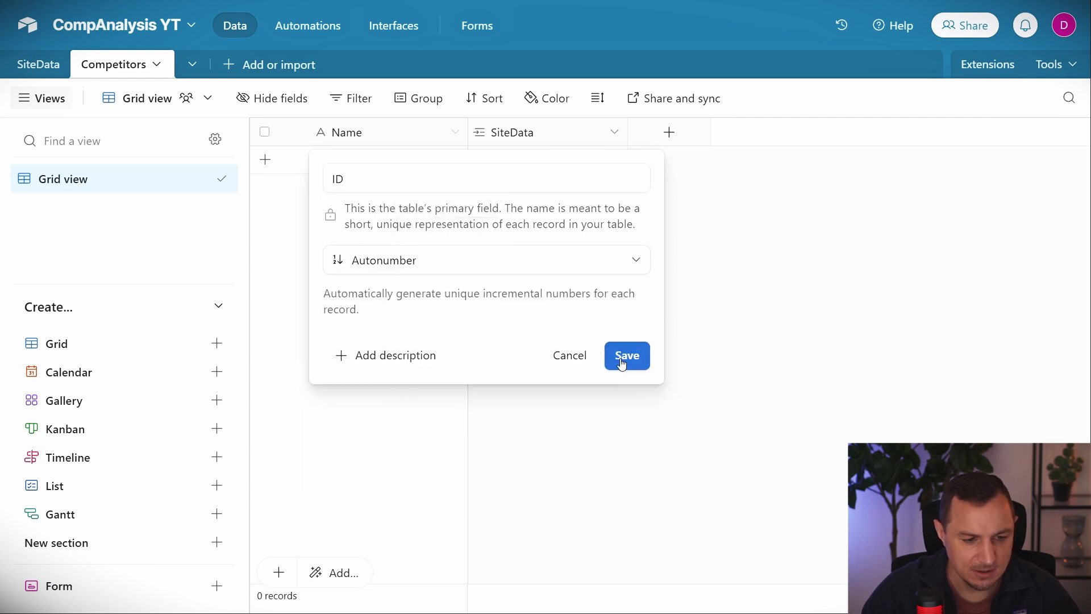
left_click(625, 358)
left_click(694, 425)
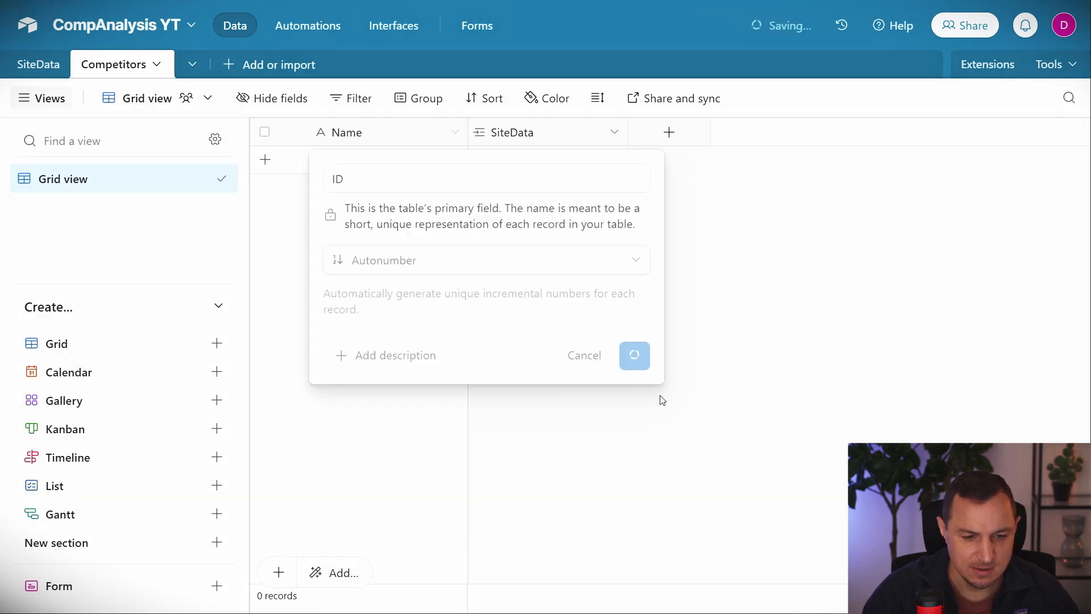
left_click_drag(467, 130, 384, 132)
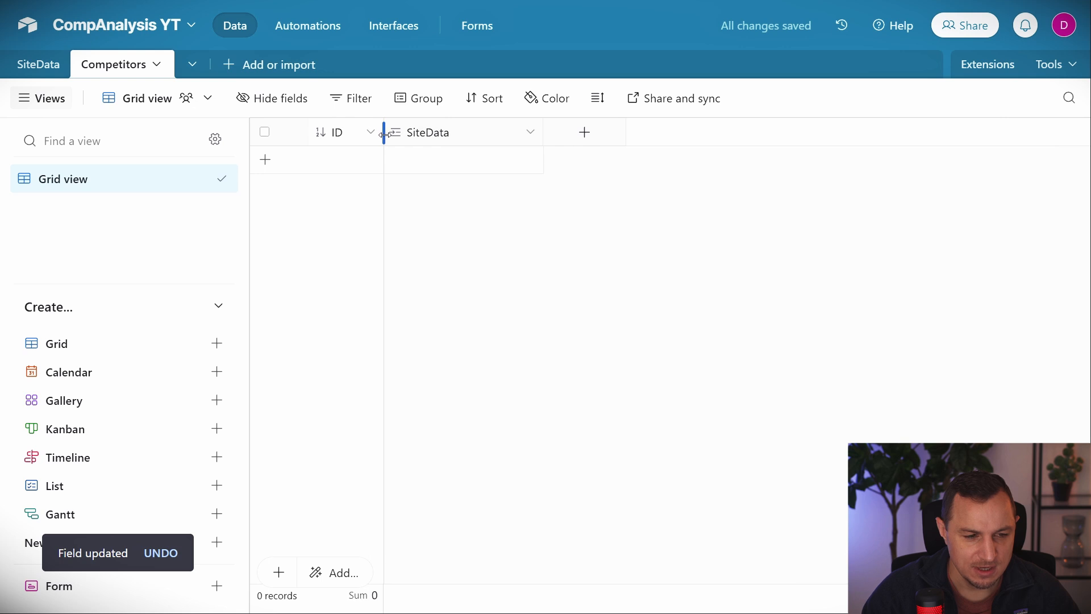
Add a single line text field Name and a long text field Strengths.
left_click(585, 132)
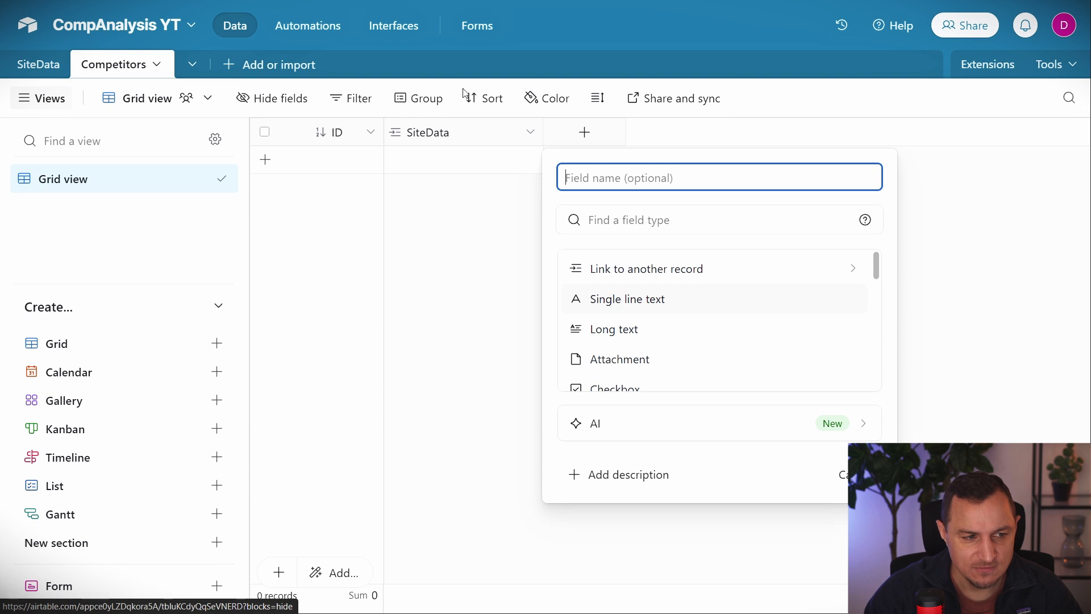
type("Name")
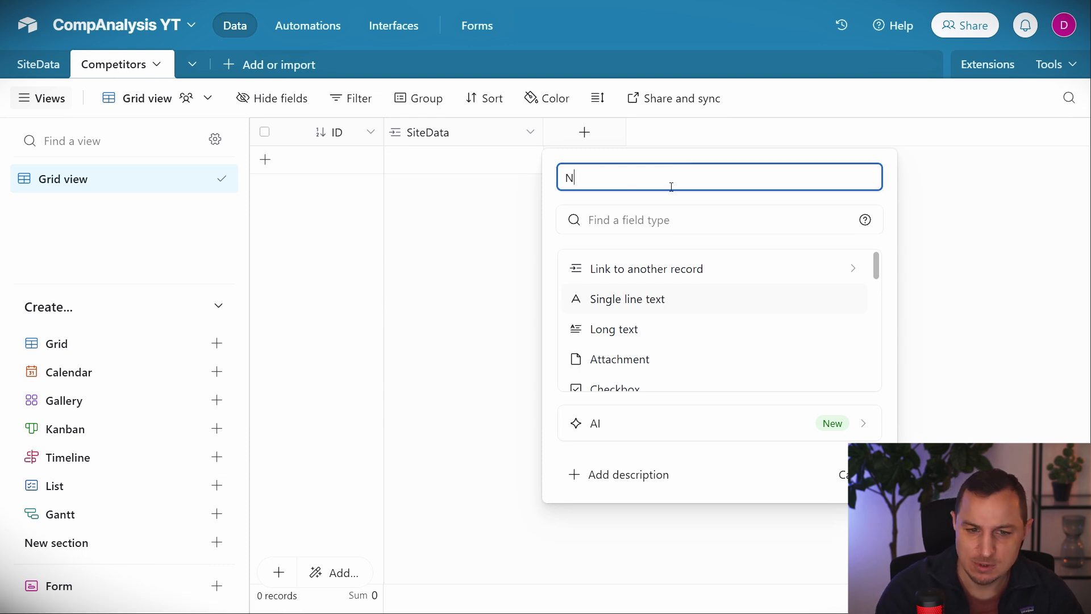
left_click(638, 300)
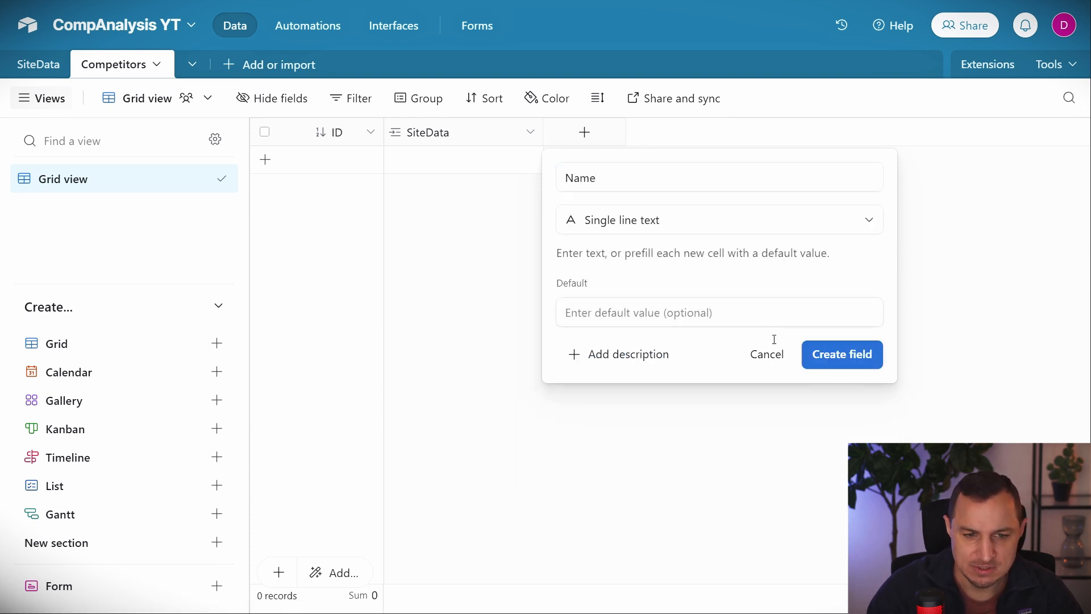
left_click(852, 366)
left_click(738, 134)
type("String")
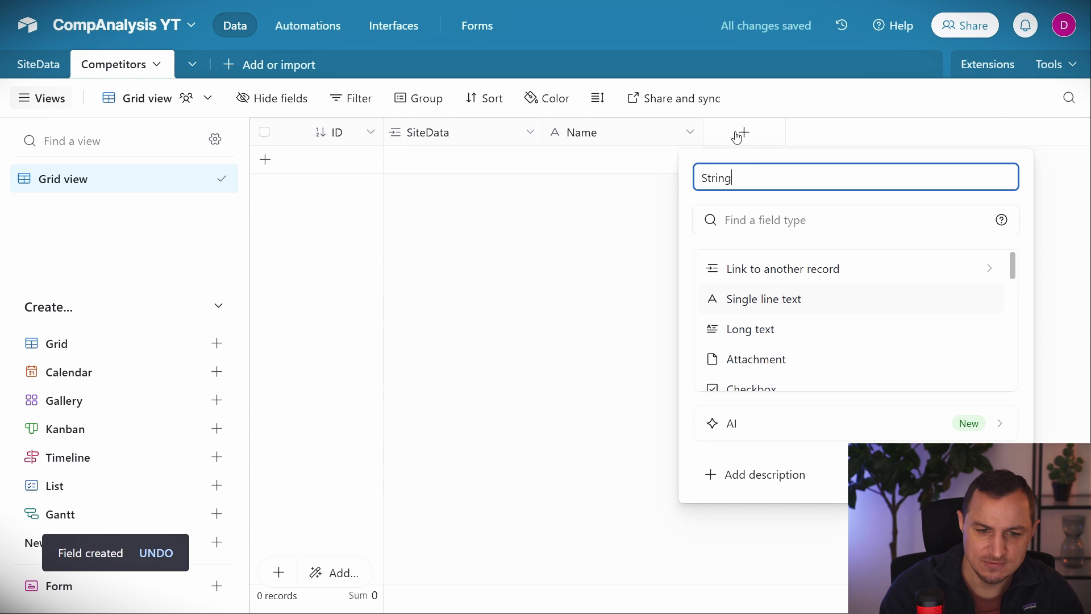
key("BackSpace")
key("BackSpace")
key("BackSpace")
type("engths")
left_click(751, 329)
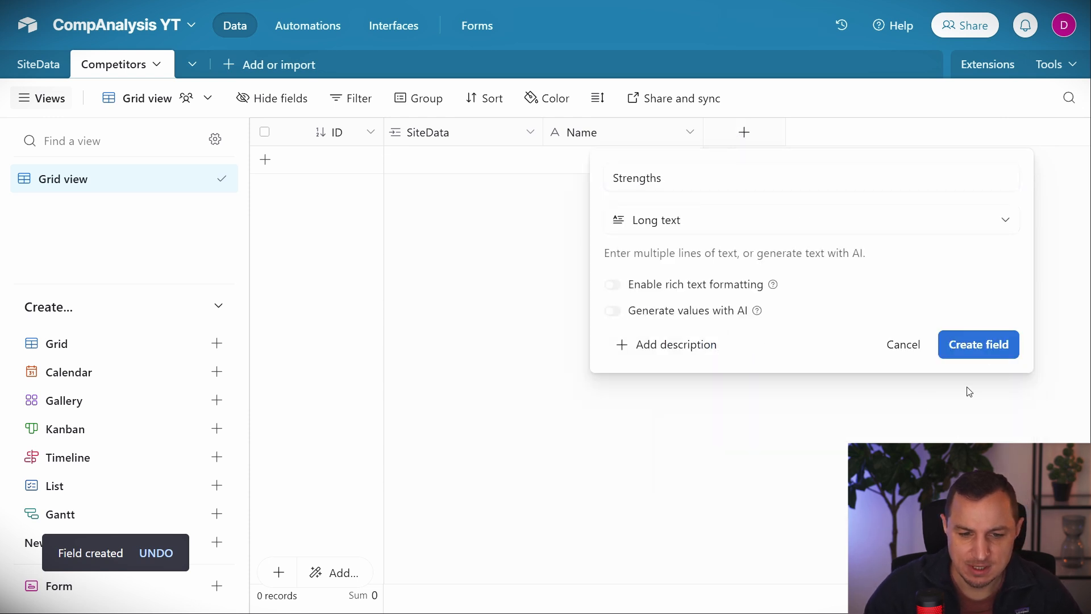
left_click(979, 343)
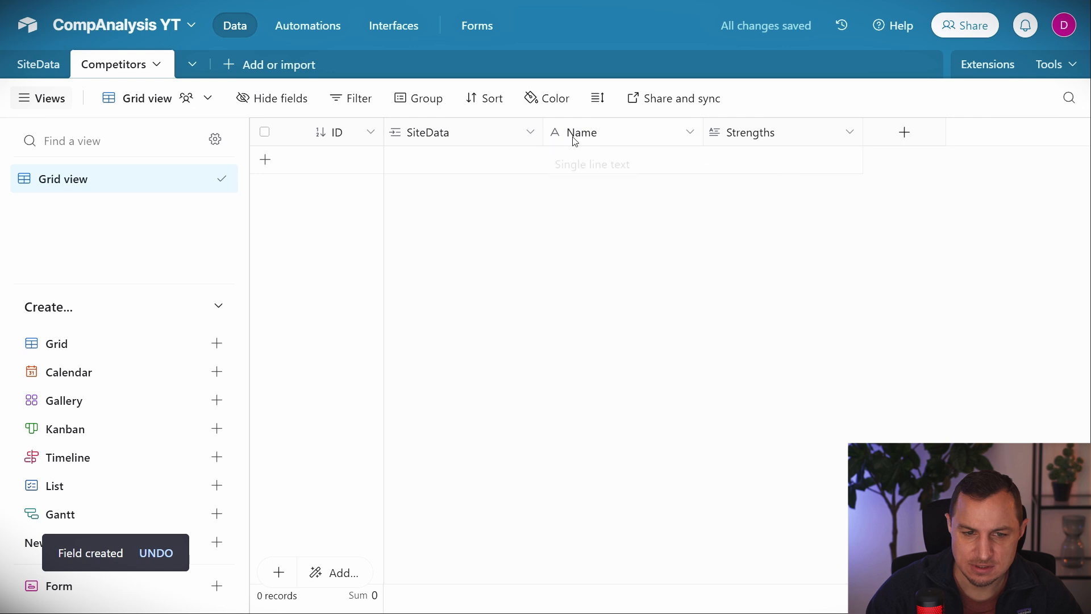
Reorder the columns to ID, Name, Strengths, SiteData and glance at the SiteData table.
left_click_drag(594, 139, 432, 133)
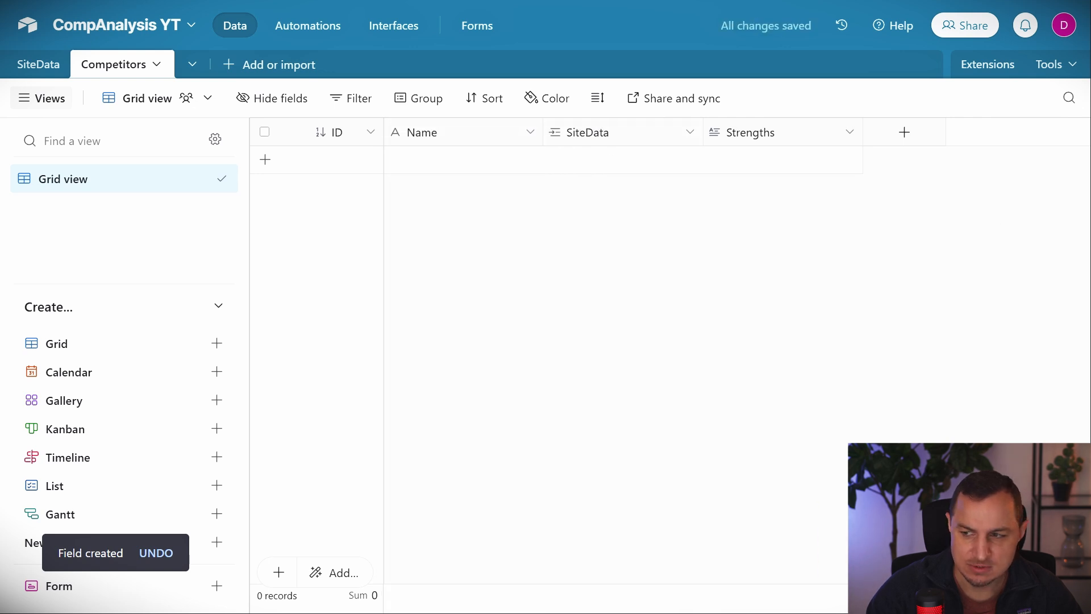
left_click_drag(603, 136, 779, 226)
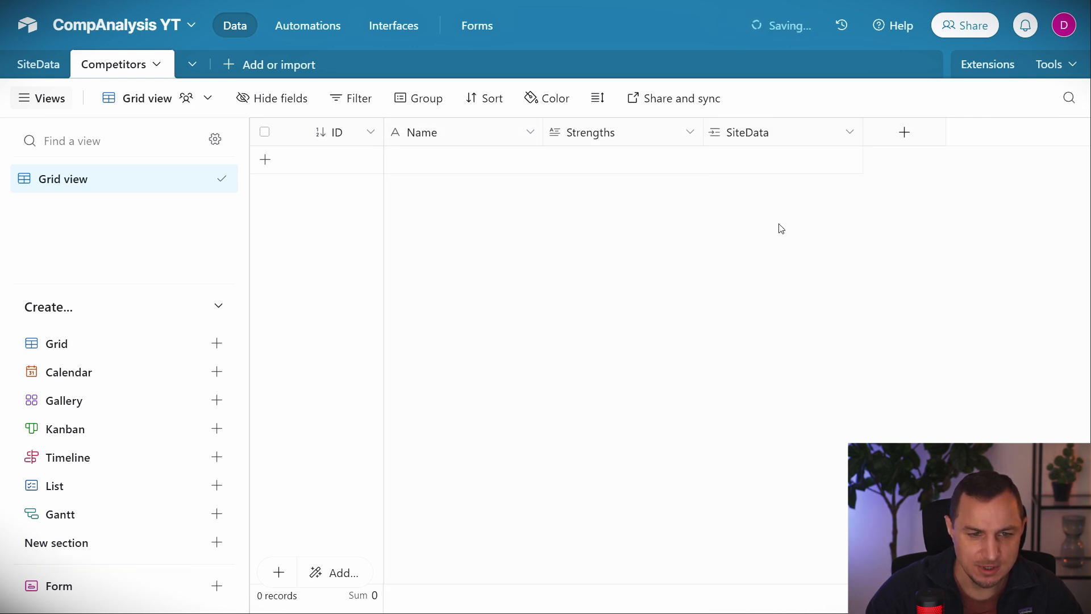
left_click(37, 64)
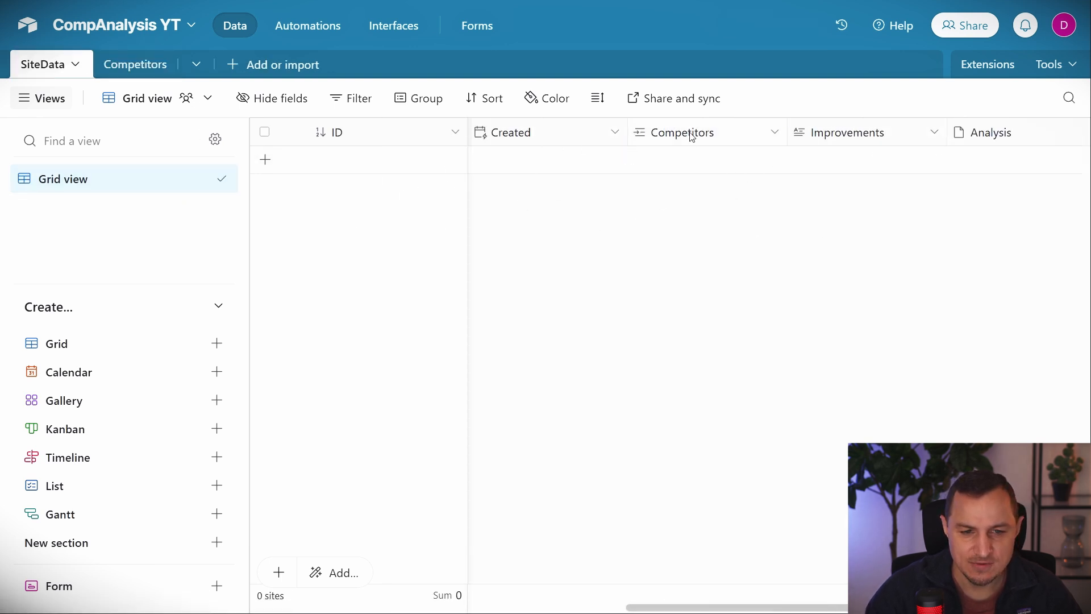
left_click(139, 67)
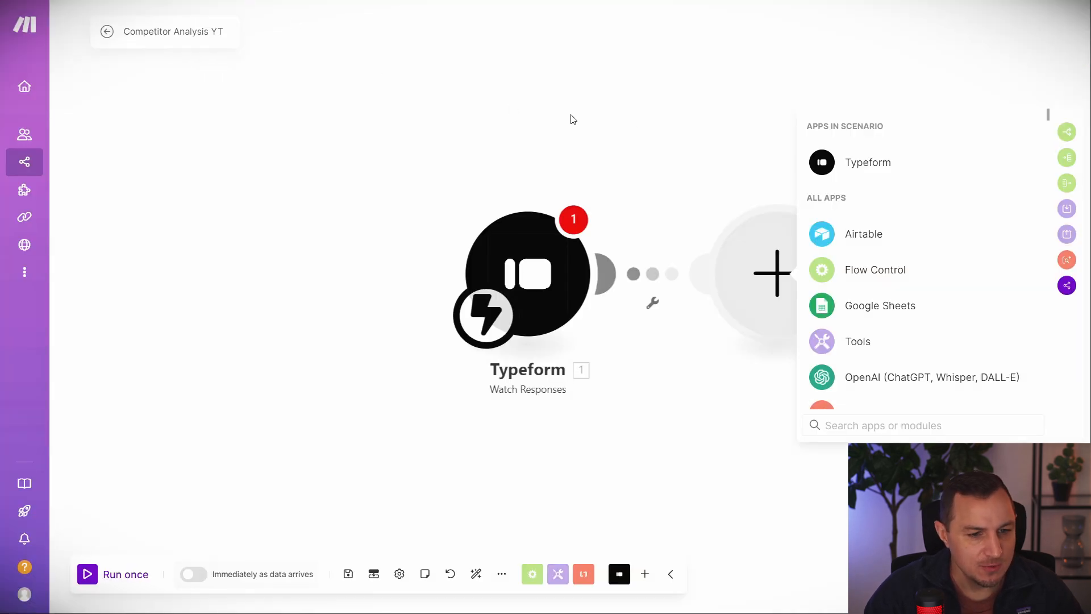
Add an Airtable Create a Record module with a new AirtableCompAn connection granted CompAnalysis YT access.
left_click(872, 236)
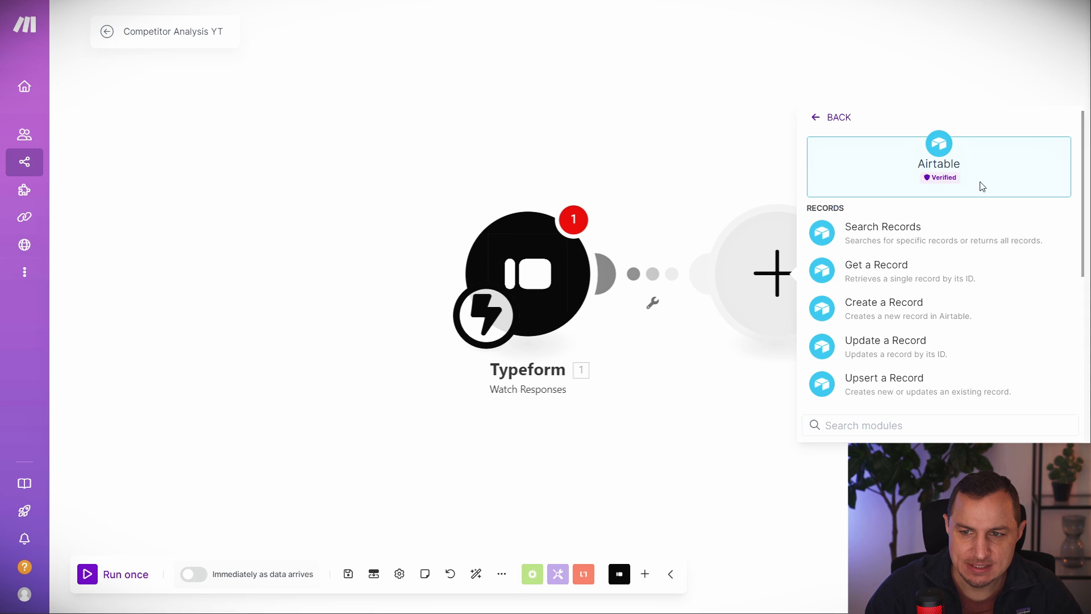
left_click(884, 309)
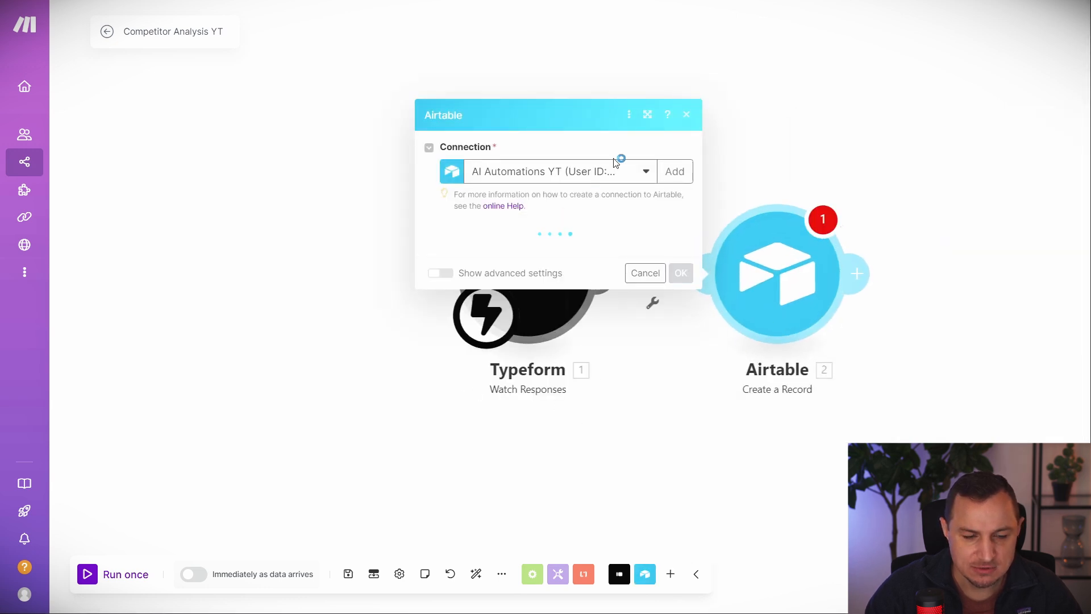
left_click(675, 171)
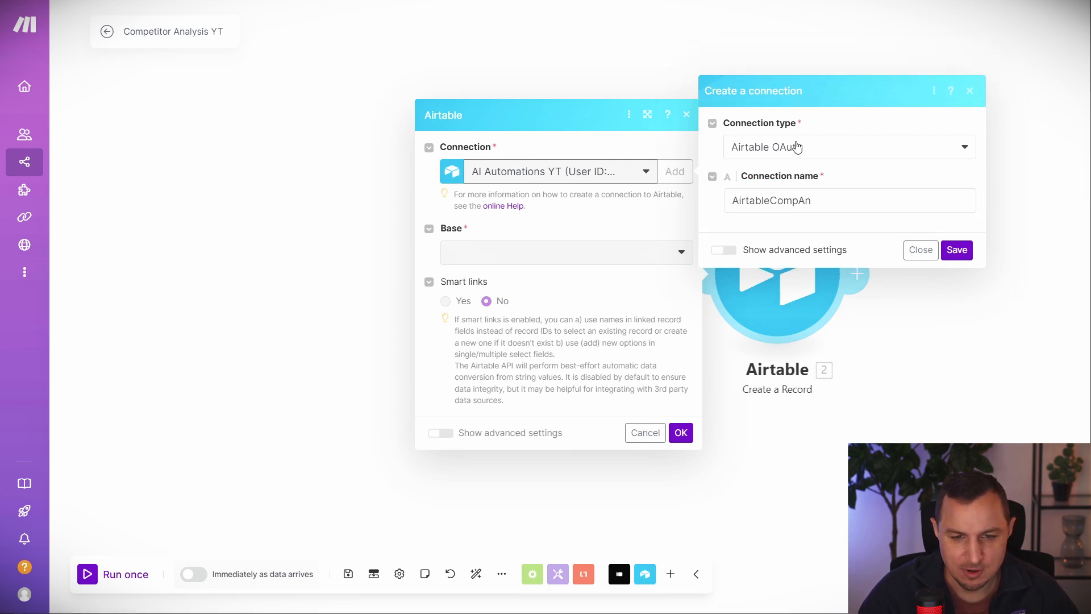
left_click(957, 250)
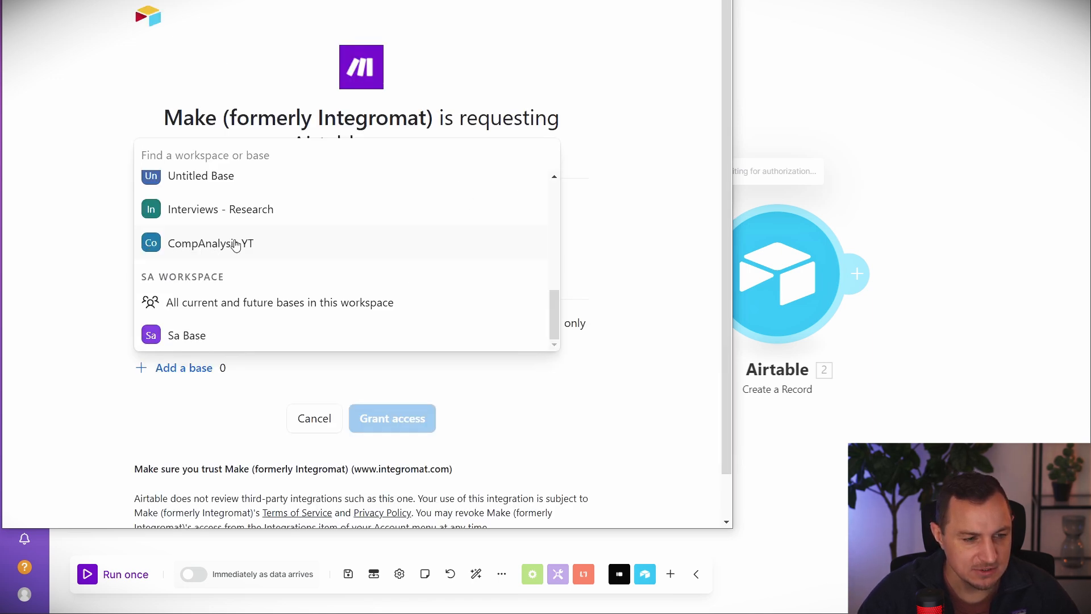
left_click(178, 246)
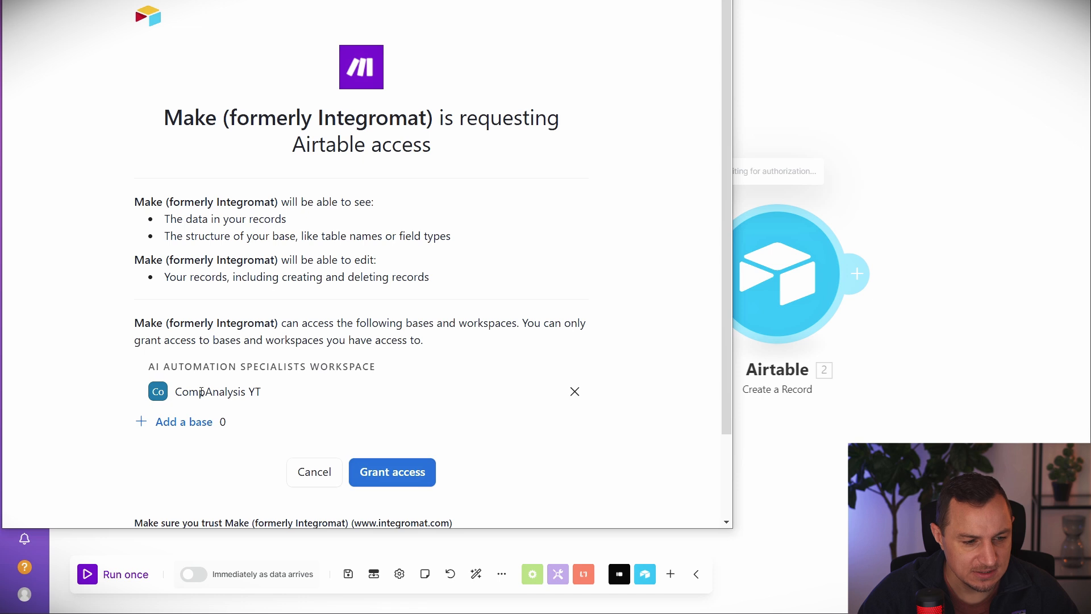
left_click(404, 474)
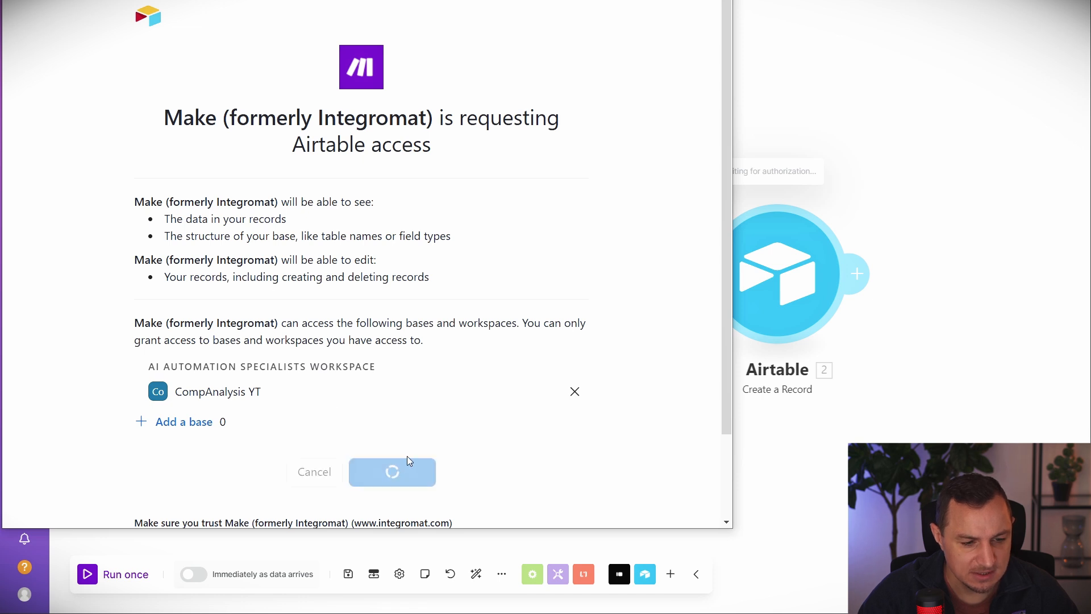
scroll(455, 409, "down", 2)
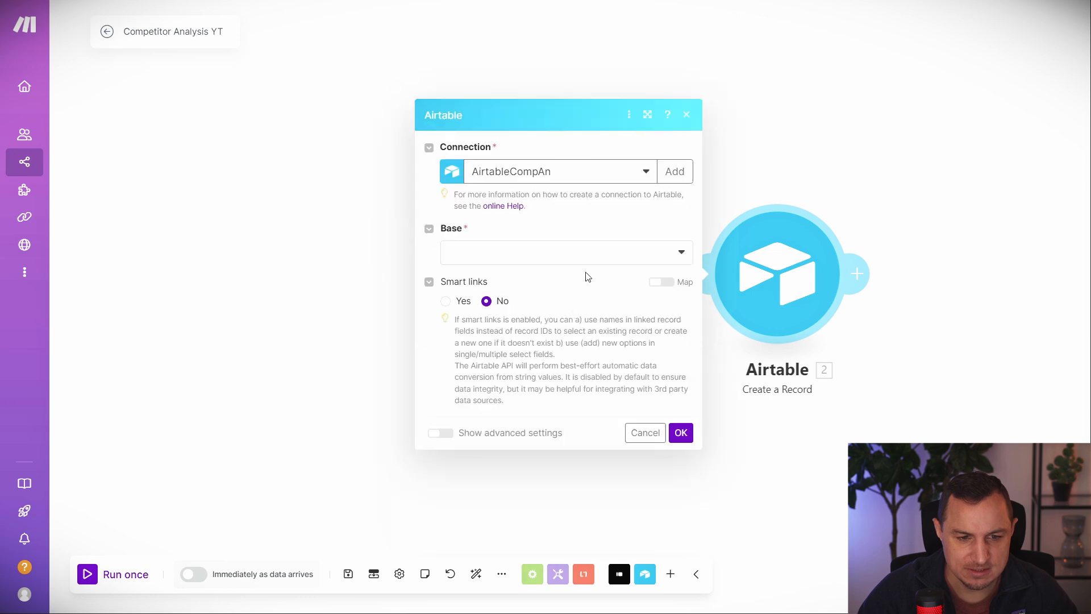
Point the Airtable module at the CompAnalysis YT base and its SiteData table.
left_click(508, 254)
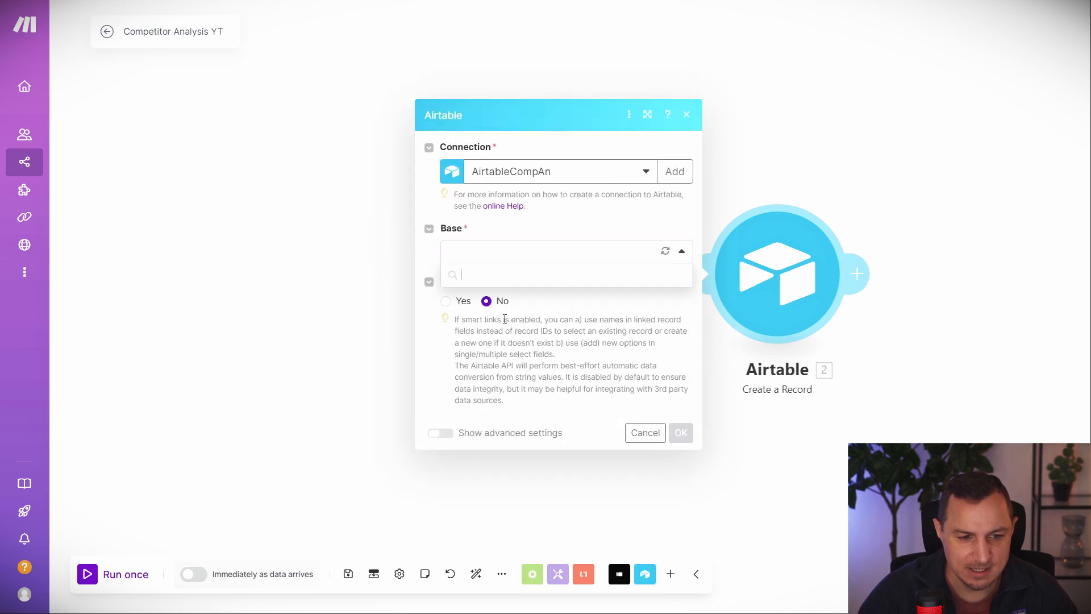
left_click(486, 274)
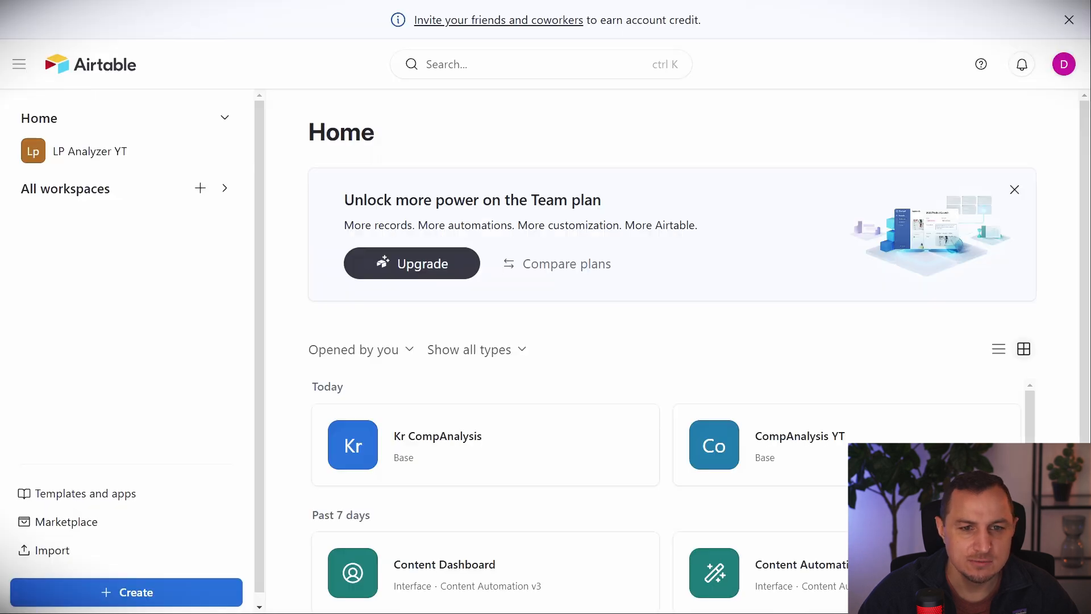
left_click(688, 460)
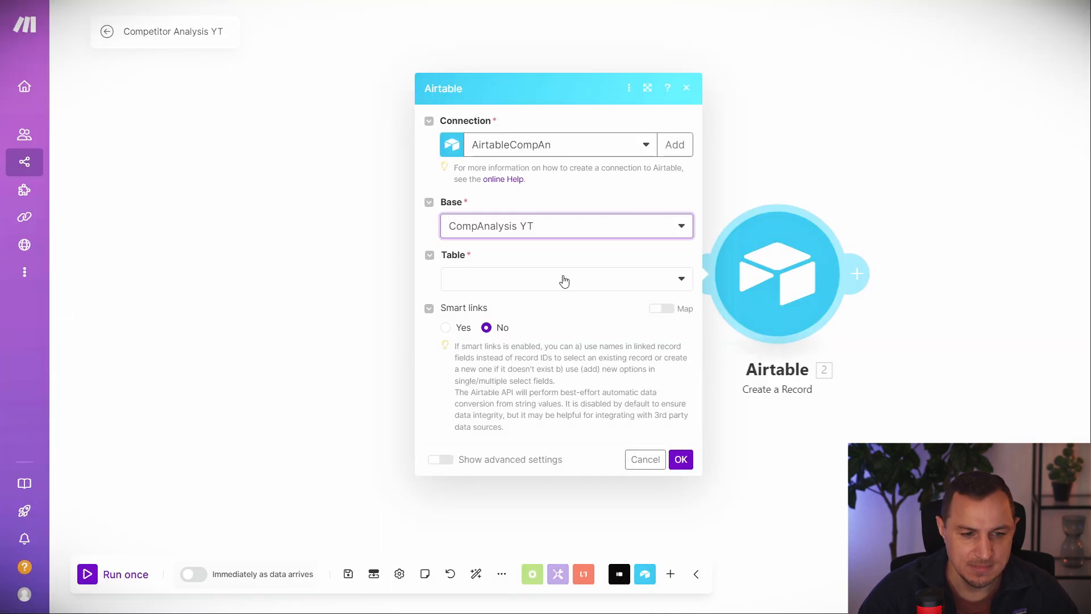
left_click(564, 281)
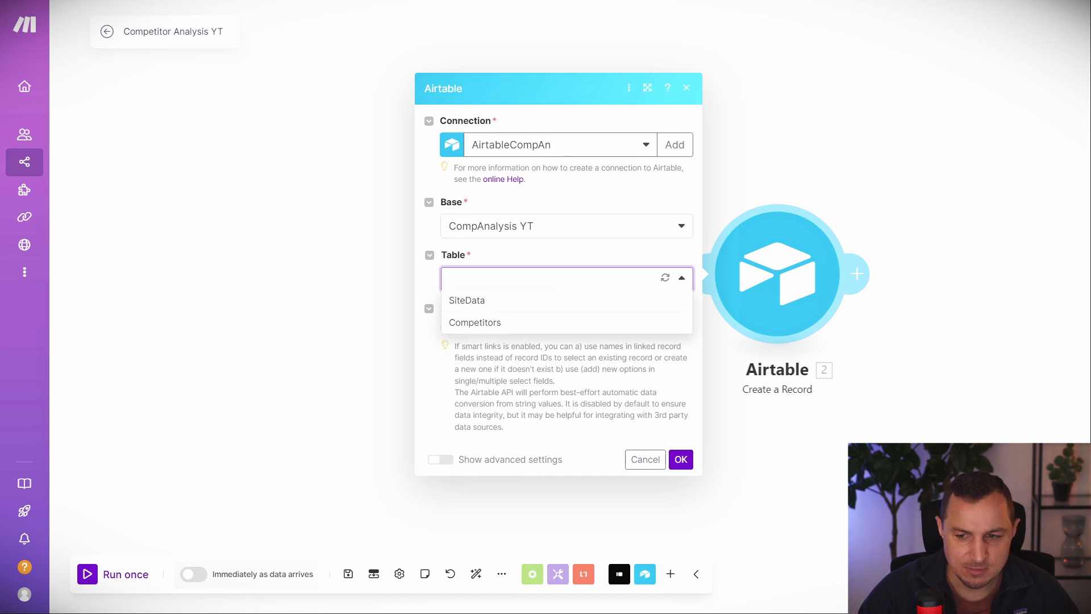
left_click(472, 301)
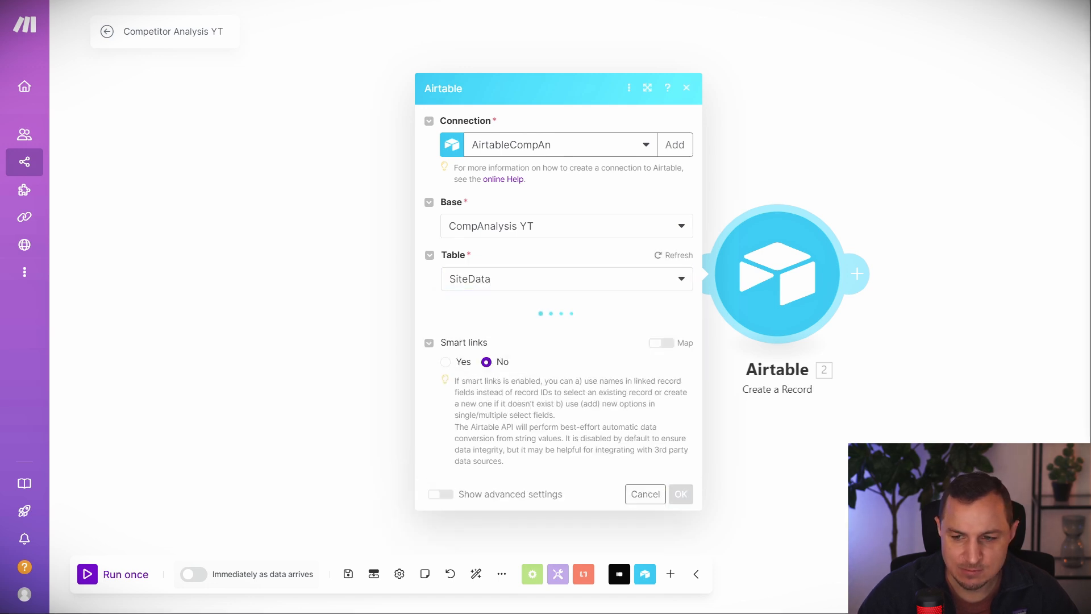
left_click(518, 290)
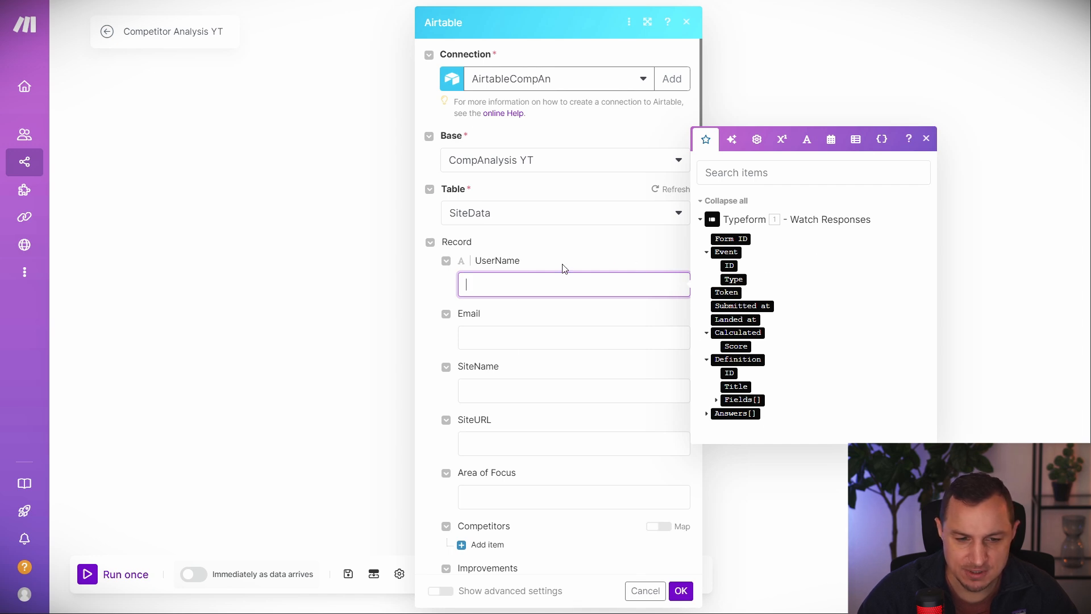
left_click(353, 276)
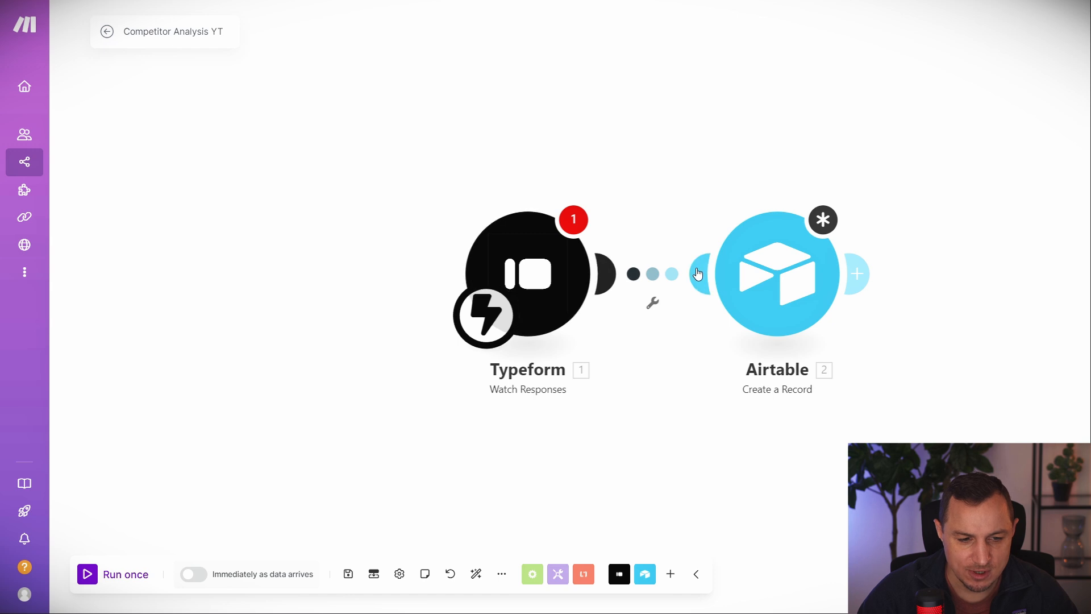
Unlink Airtable from the Typeform trigger and attempt a single run.
left_click(652, 302)
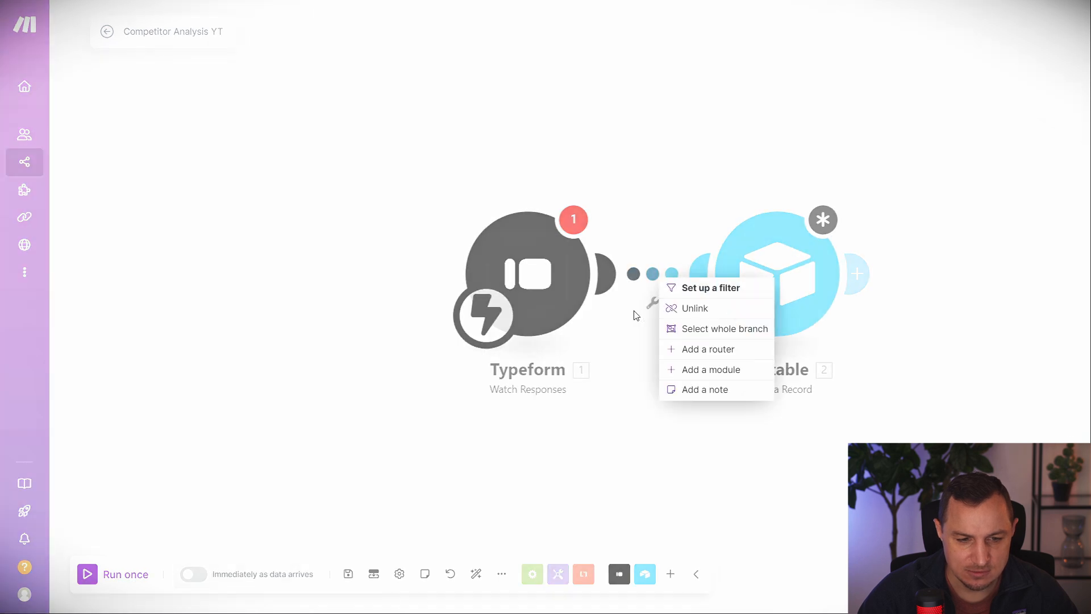
left_click(682, 307)
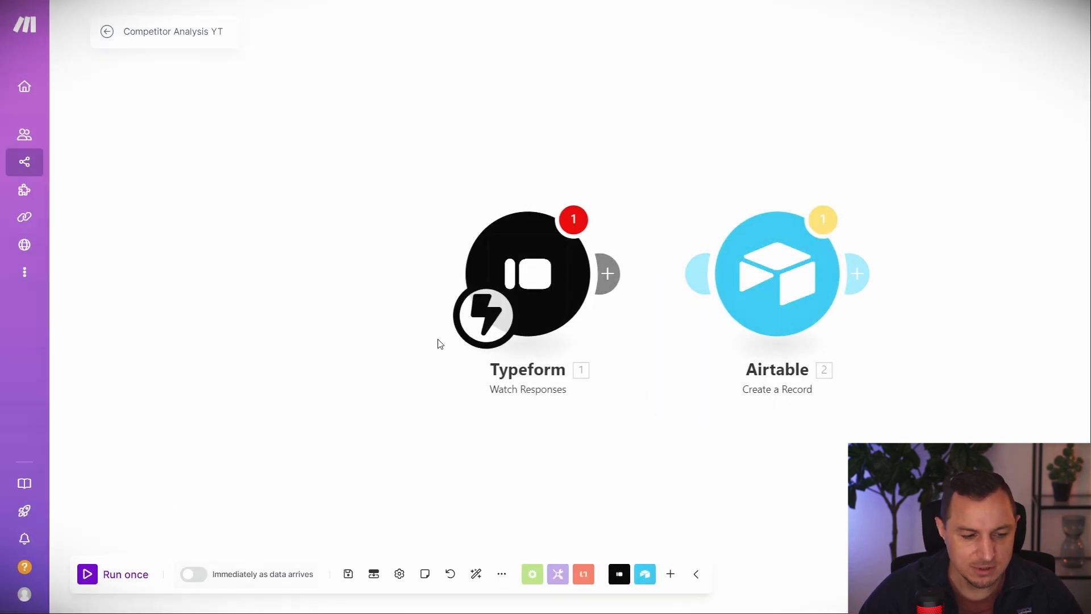
left_click(86, 575)
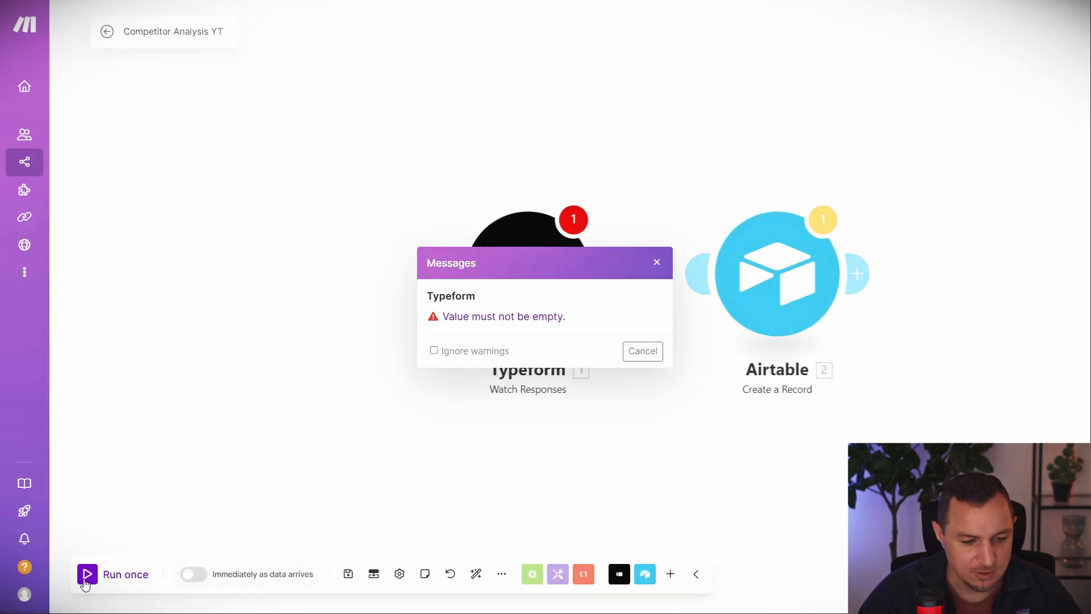
left_click(641, 352)
Attach the My Typeform Events webhook and run the scenario once to await data.
left_click(761, 275)
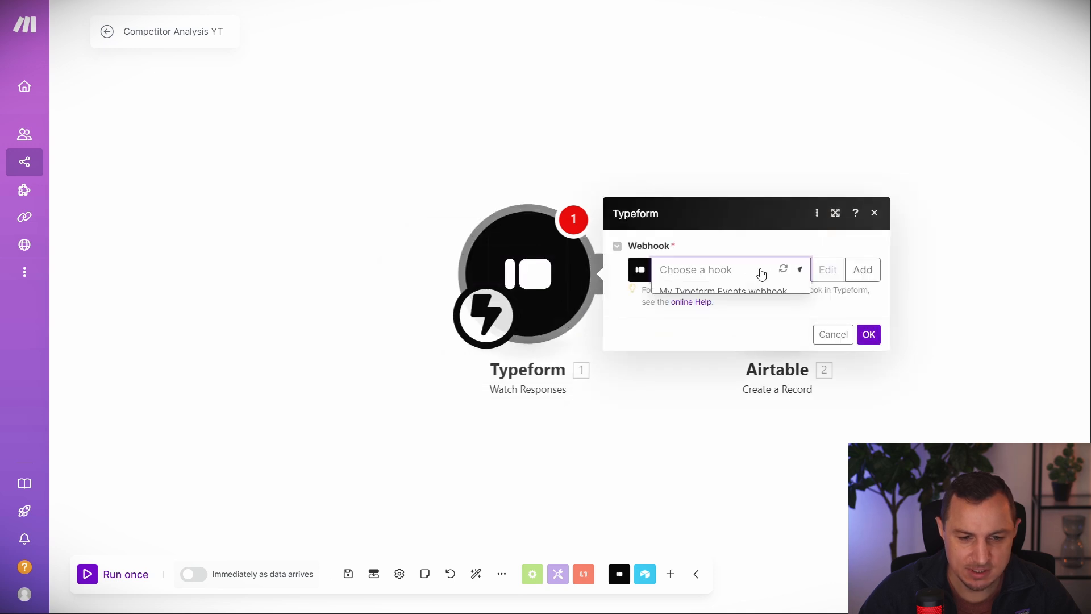
left_click(696, 292)
left_click(867, 355)
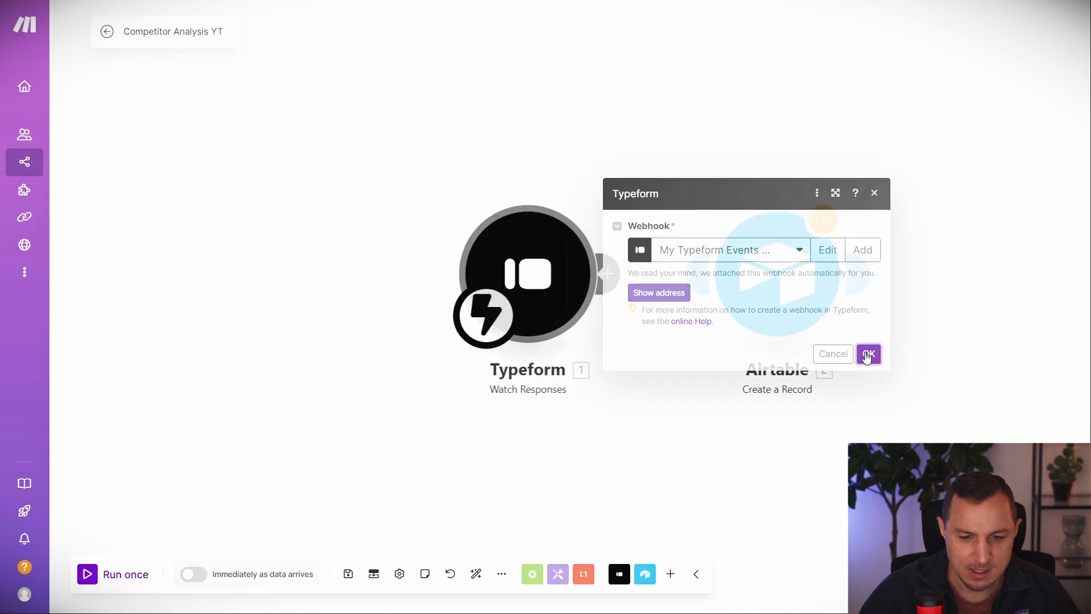
left_click(91, 582)
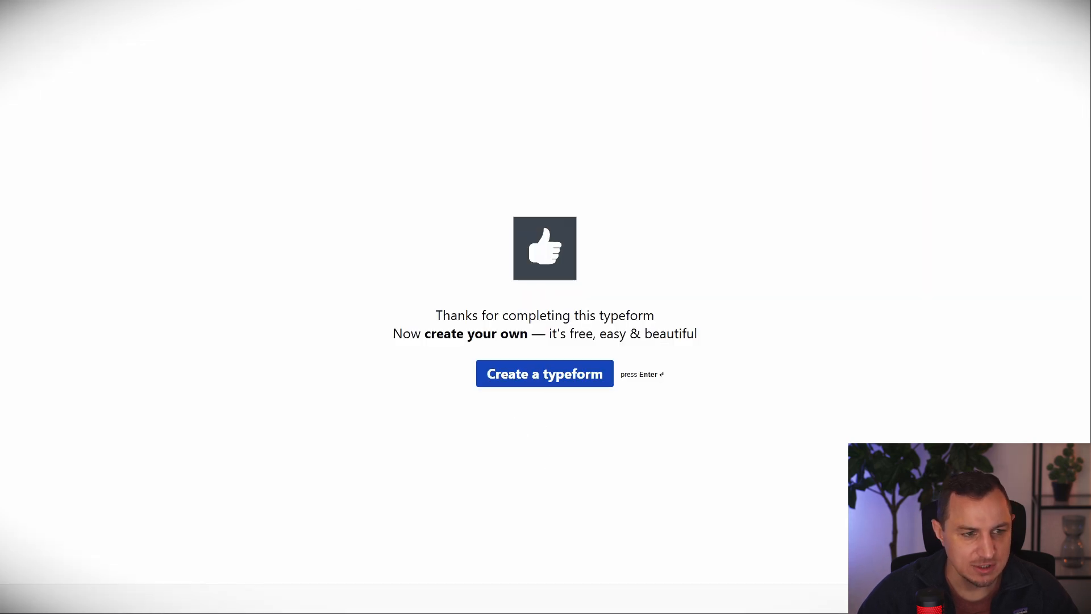
Submit the form with the user's name, default email, make.com, site name Make and focus automation.
key("F5")
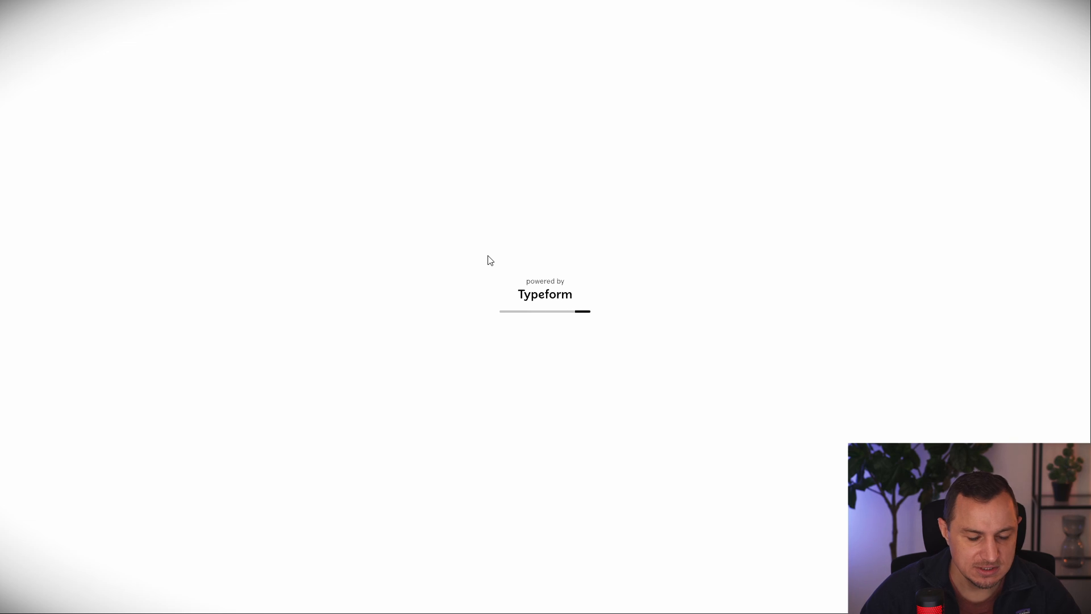
scroll(536, 395, "down", 2)
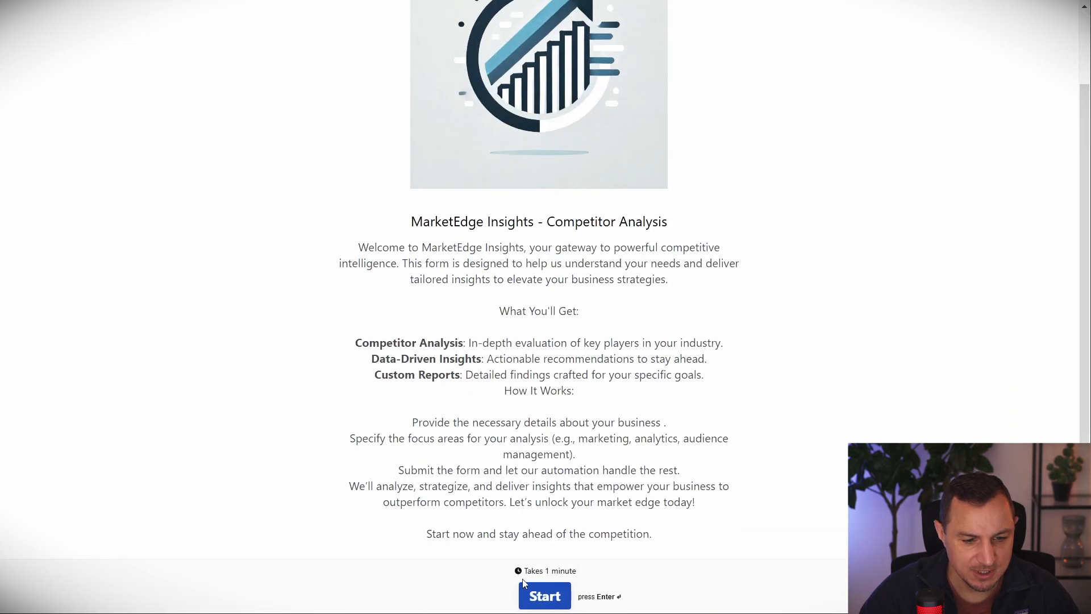
left_click(524, 584)
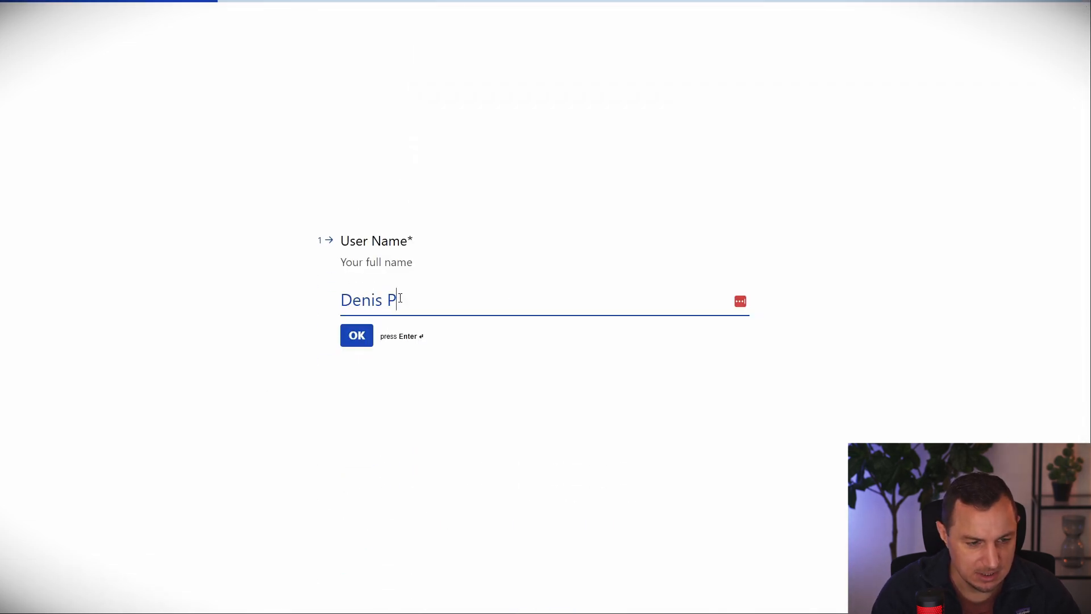
key("Return")
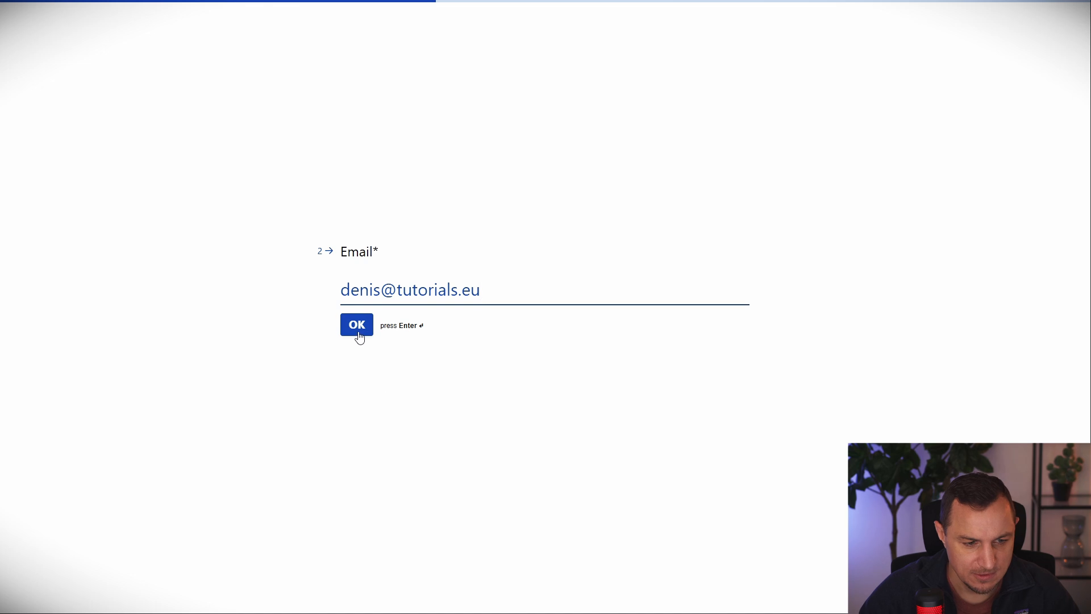
left_click(358, 333)
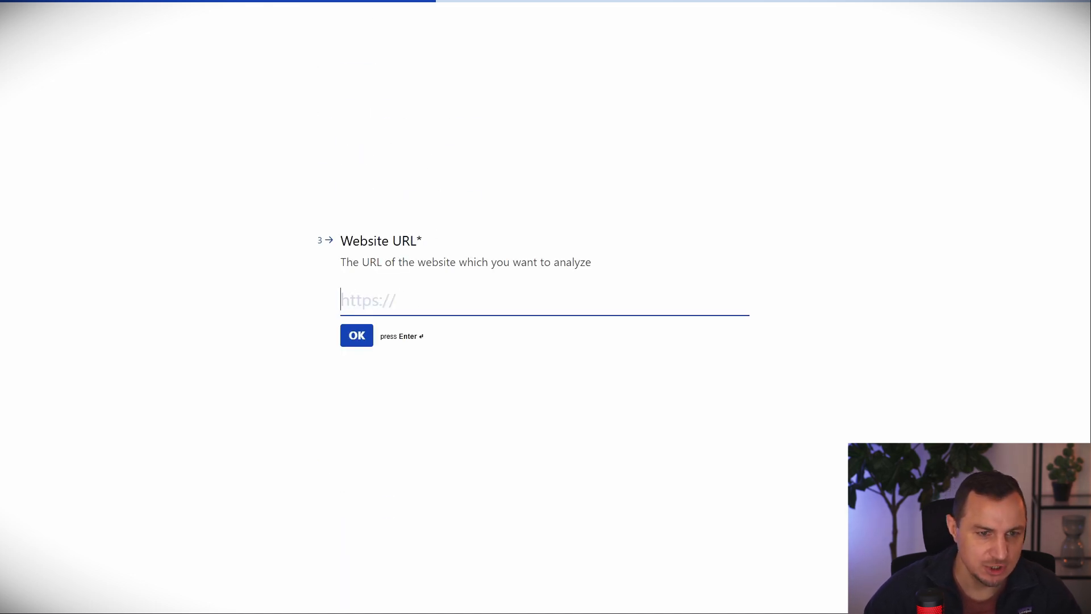
type("make.com")
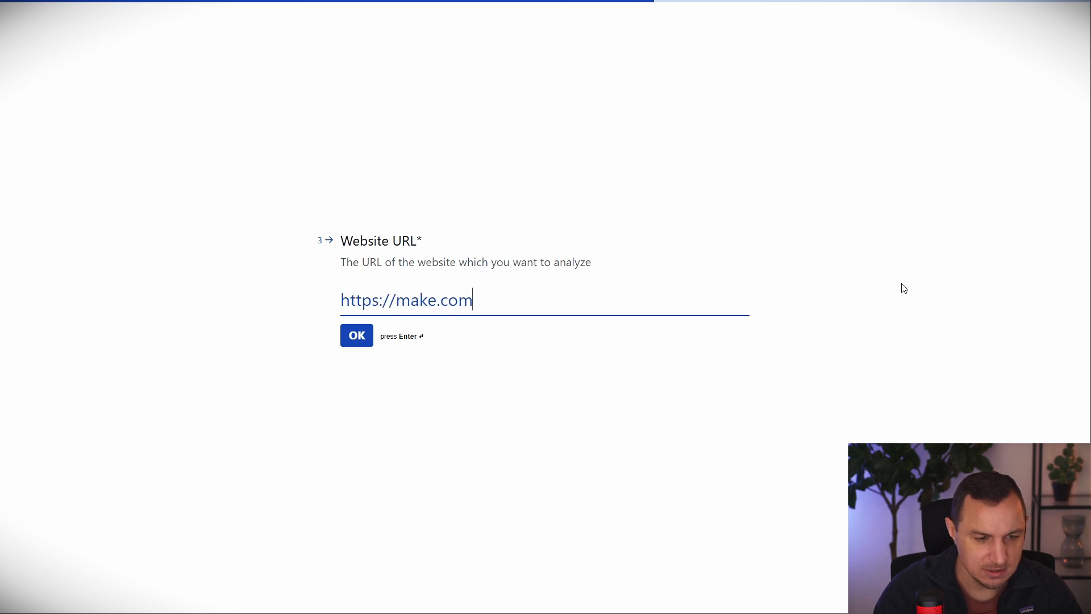
key("Return")
type("Make")
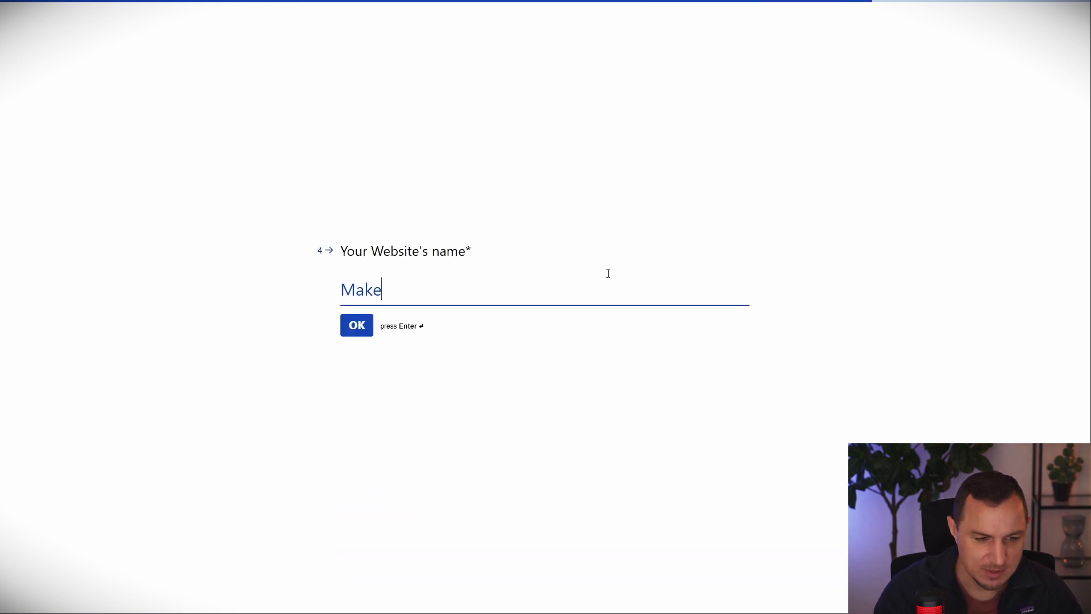
key("Return")
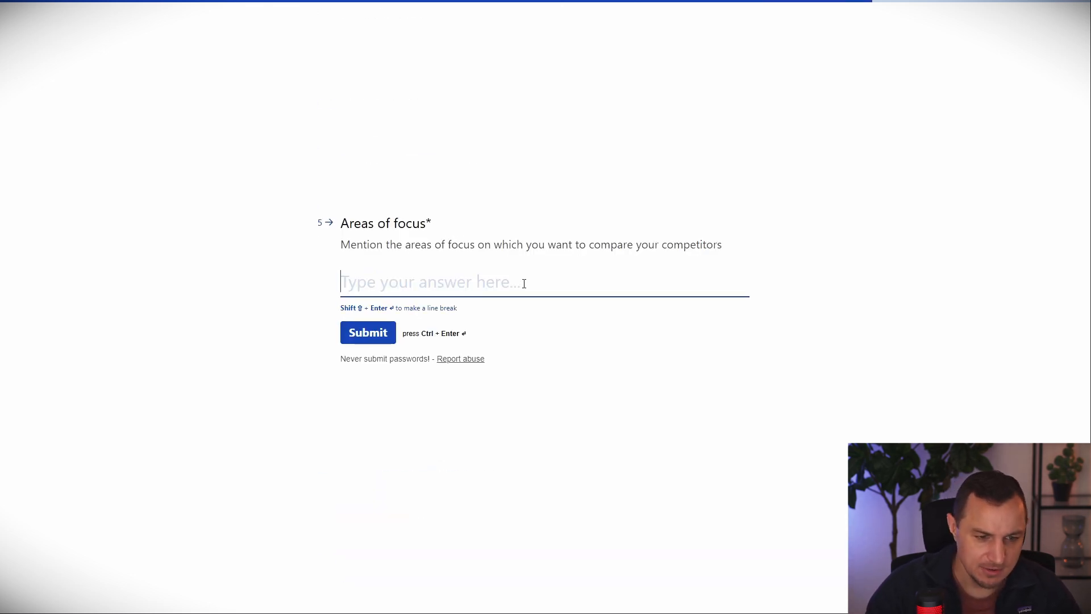
type("automation")
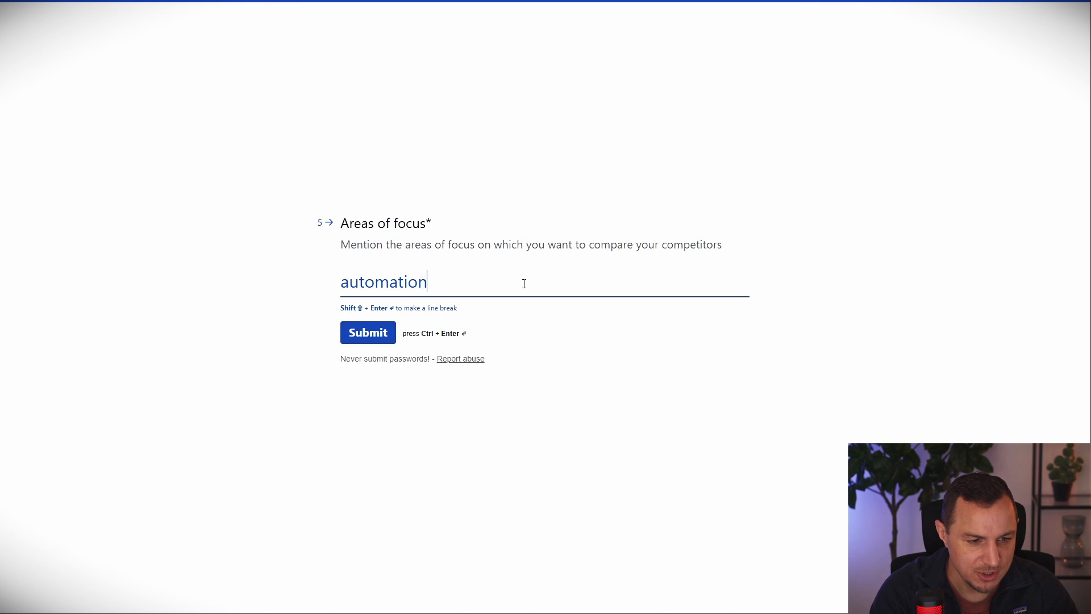
left_click(361, 333)
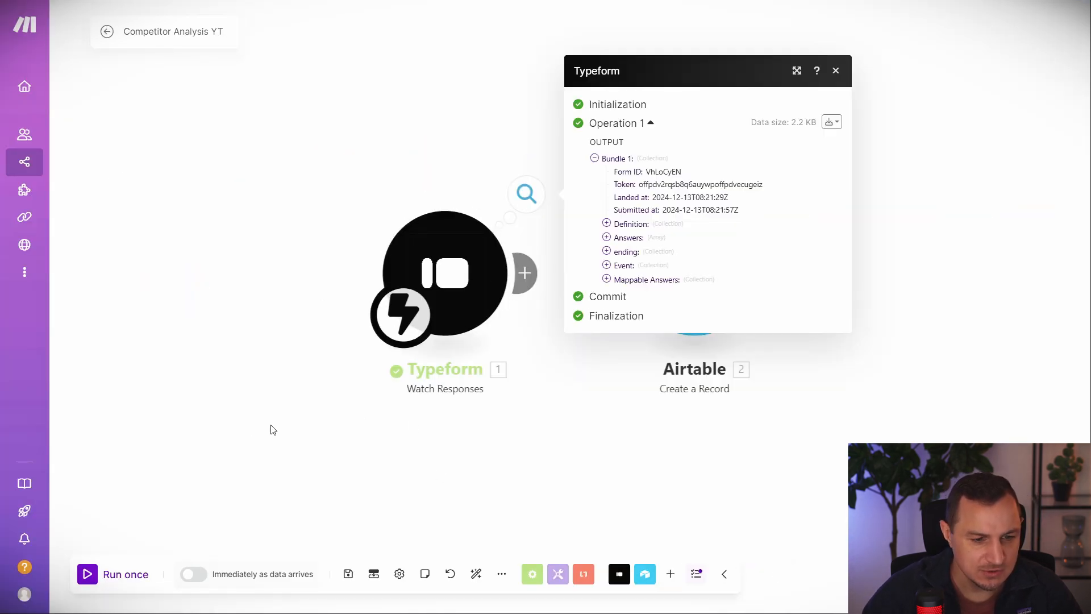
Expand the Typeform output and review the five submitted answers.
left_click(608, 238)
left_click(620, 218)
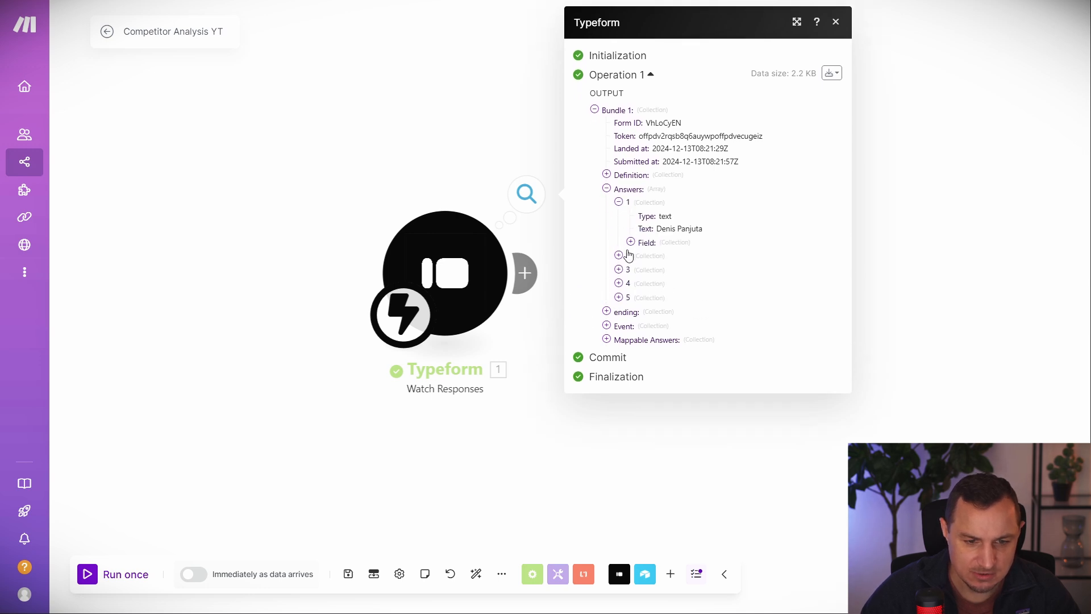
left_click(619, 256)
left_click(619, 255)
left_click(619, 270)
left_click(618, 324)
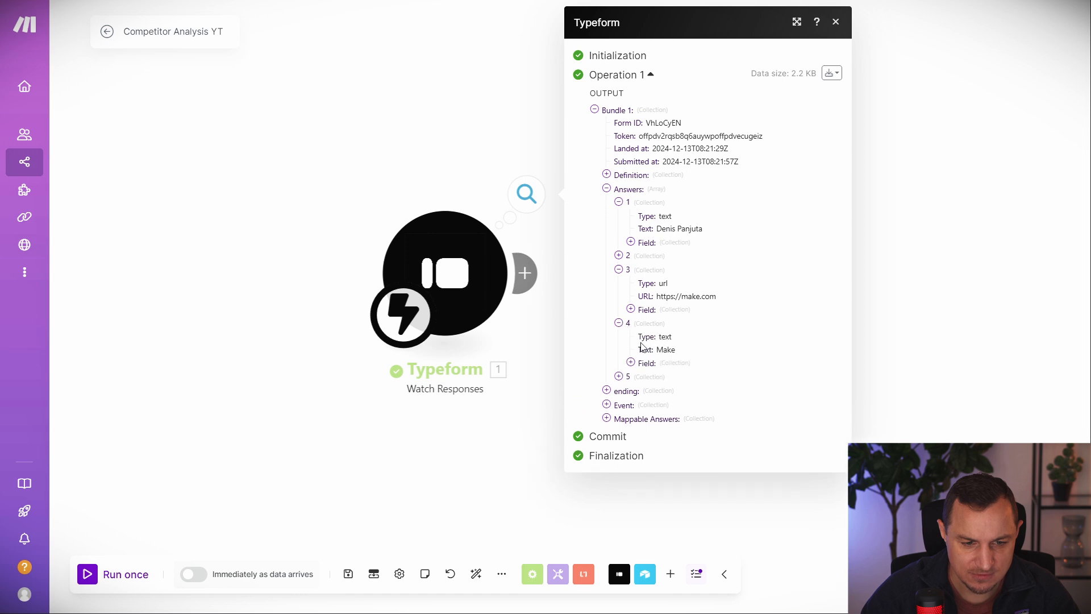
left_click(625, 379)
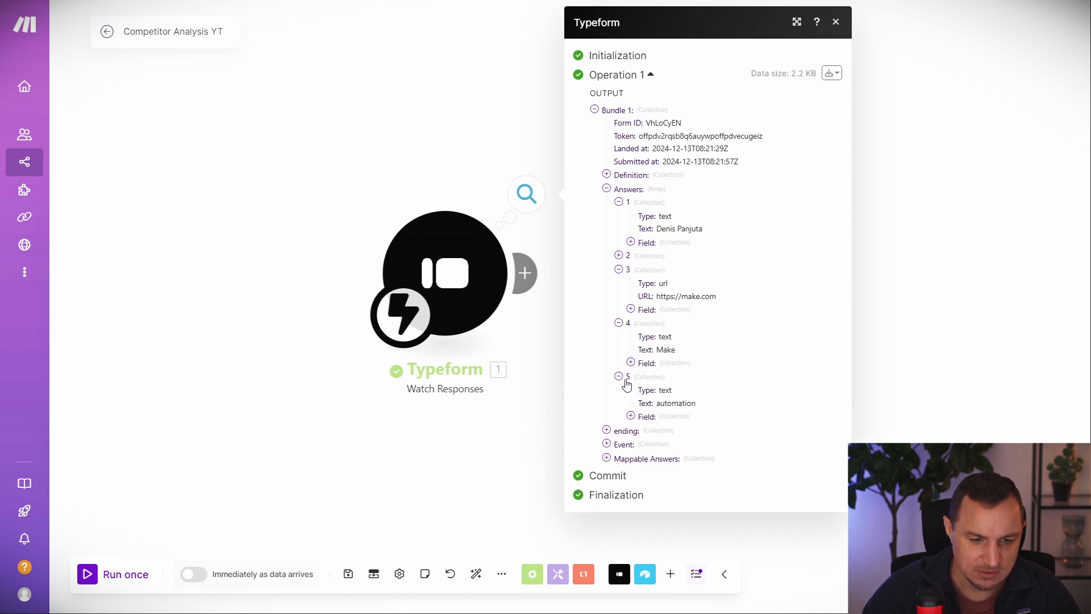
Close the output and delete the old Airtable module, leaving the Typeform trigger.
left_click(941, 293)
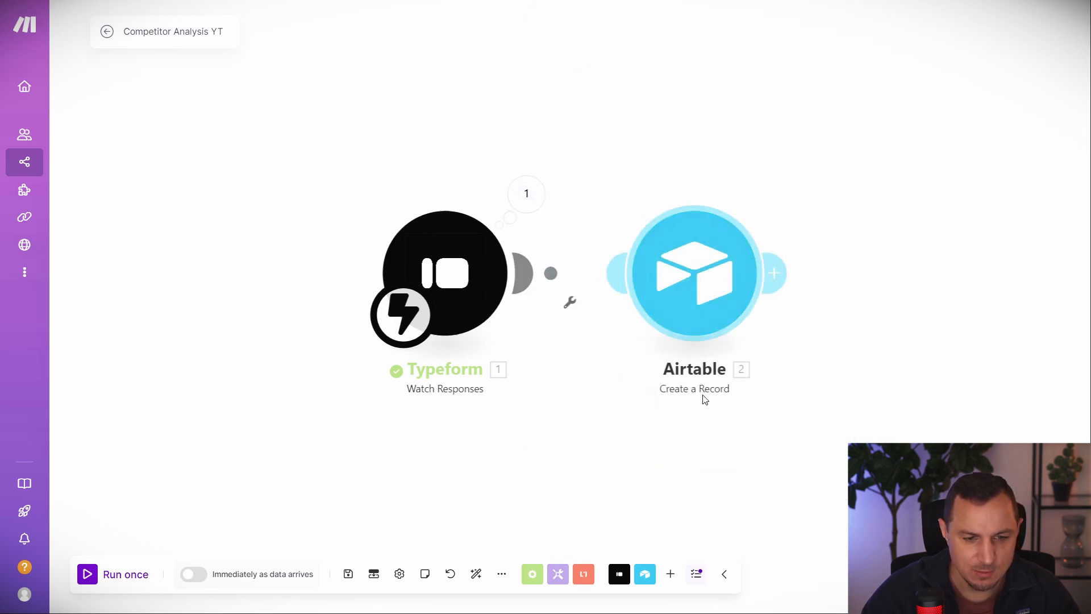
left_click(682, 259)
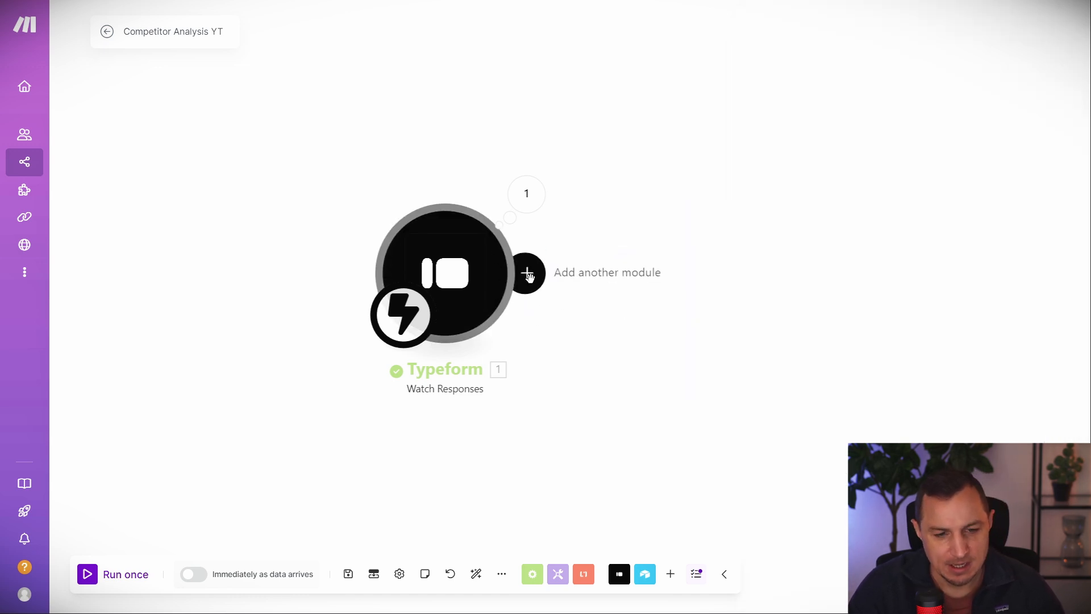
left_click(528, 275)
Add an Airtable Create a Record module using AirtableCompAn, base CompAnalysis YT, table SiteData.
left_click(834, 273)
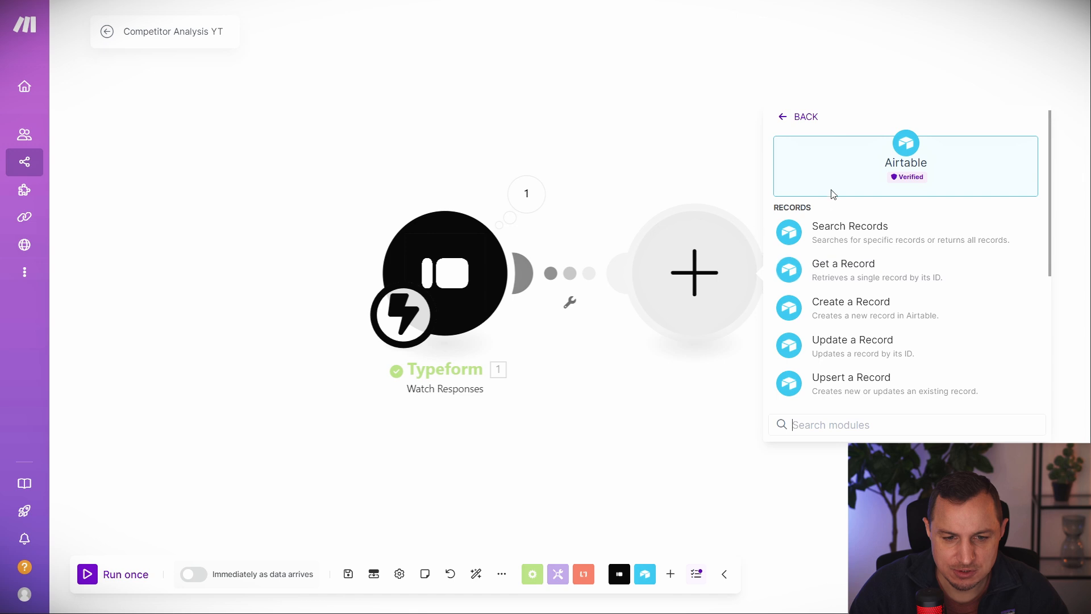
left_click(835, 310)
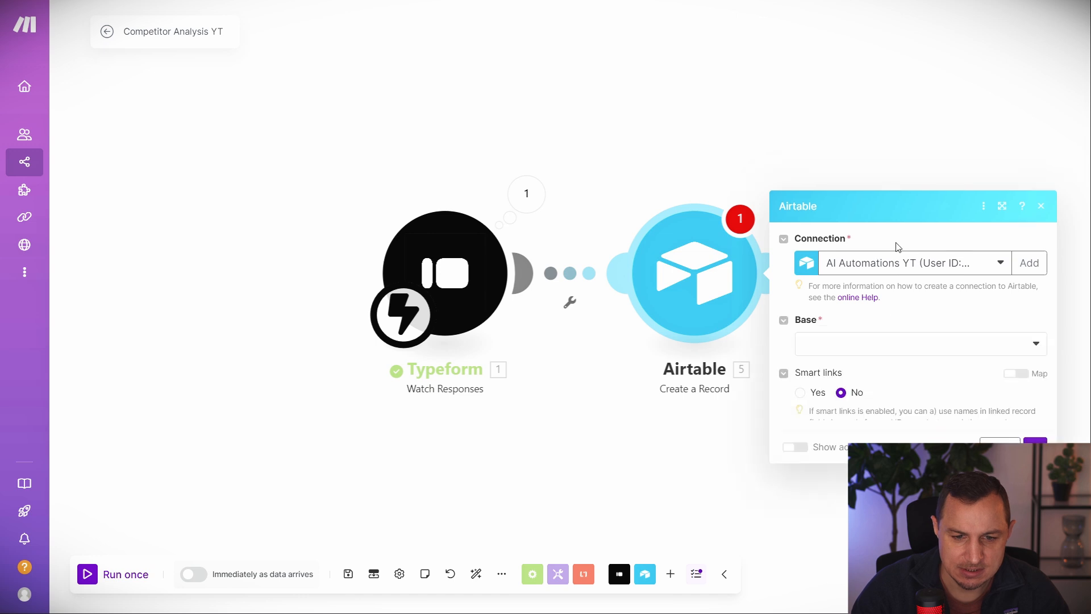
left_click(881, 177)
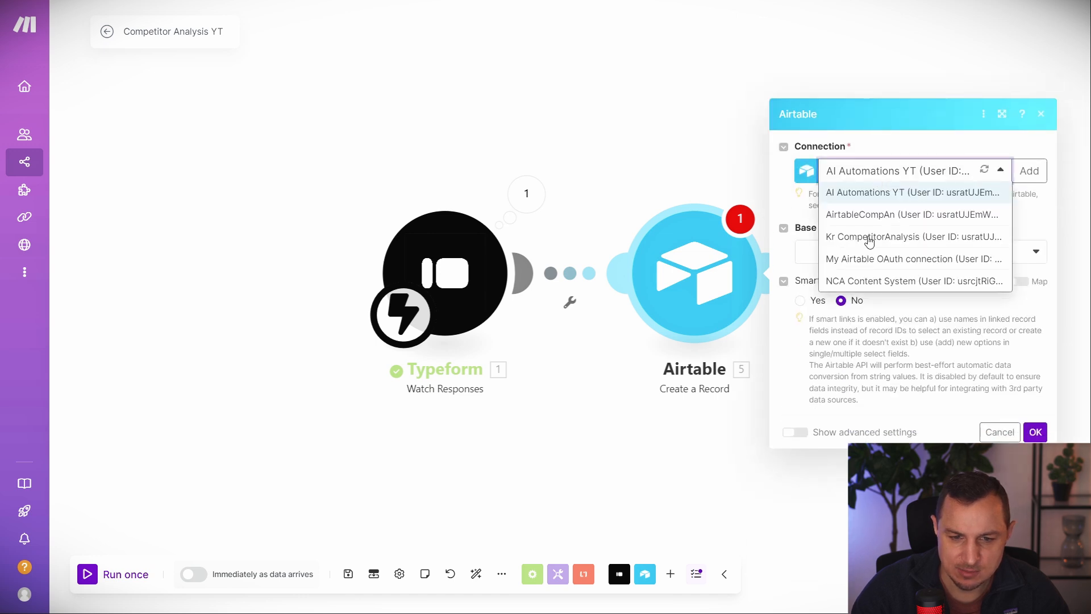
left_click(861, 218)
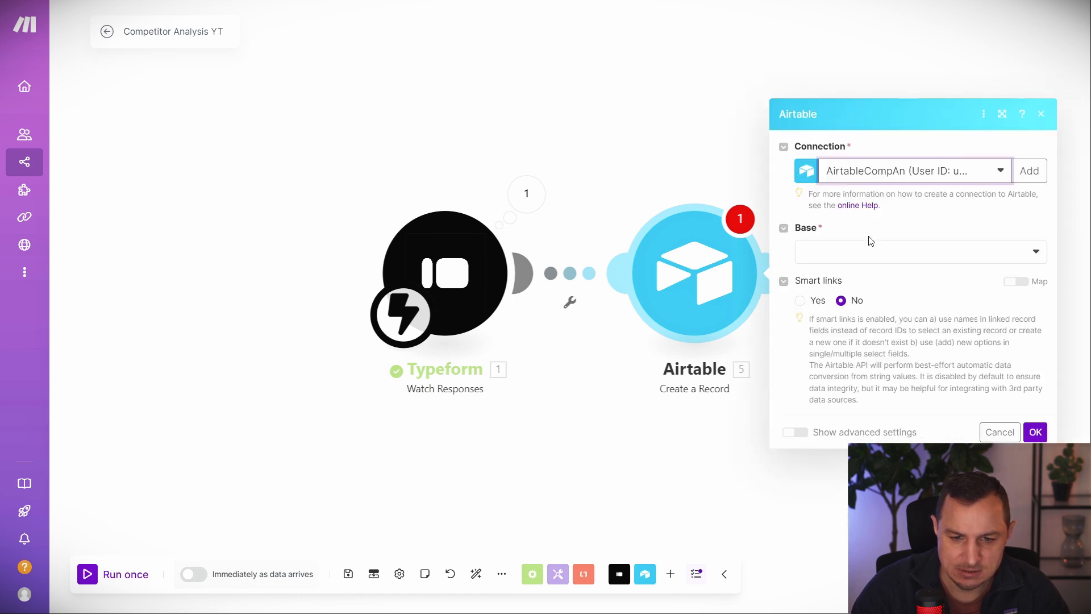
left_click(860, 257)
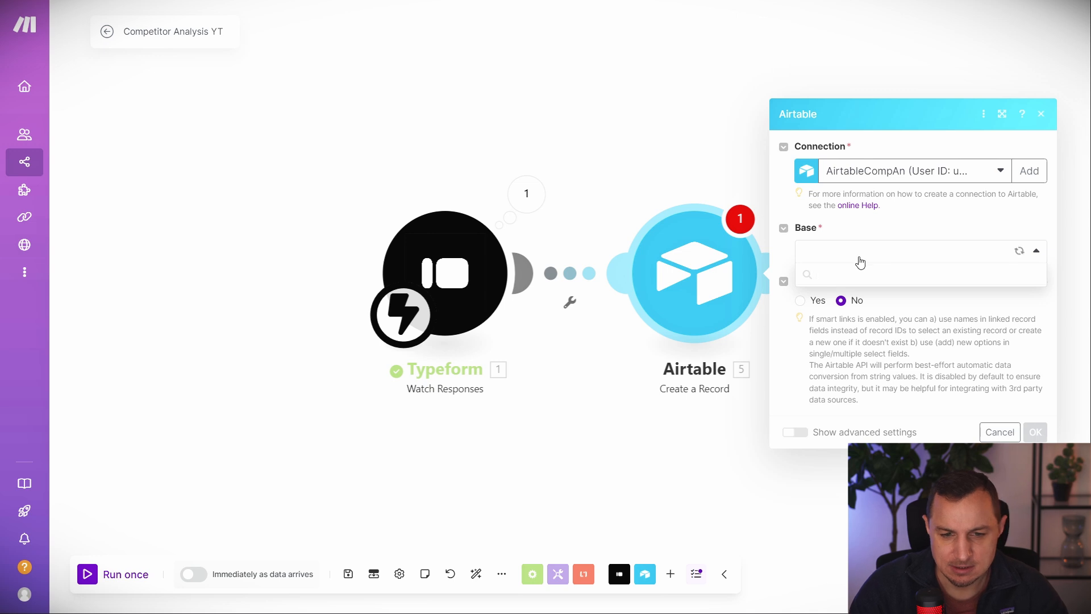
left_click(852, 280)
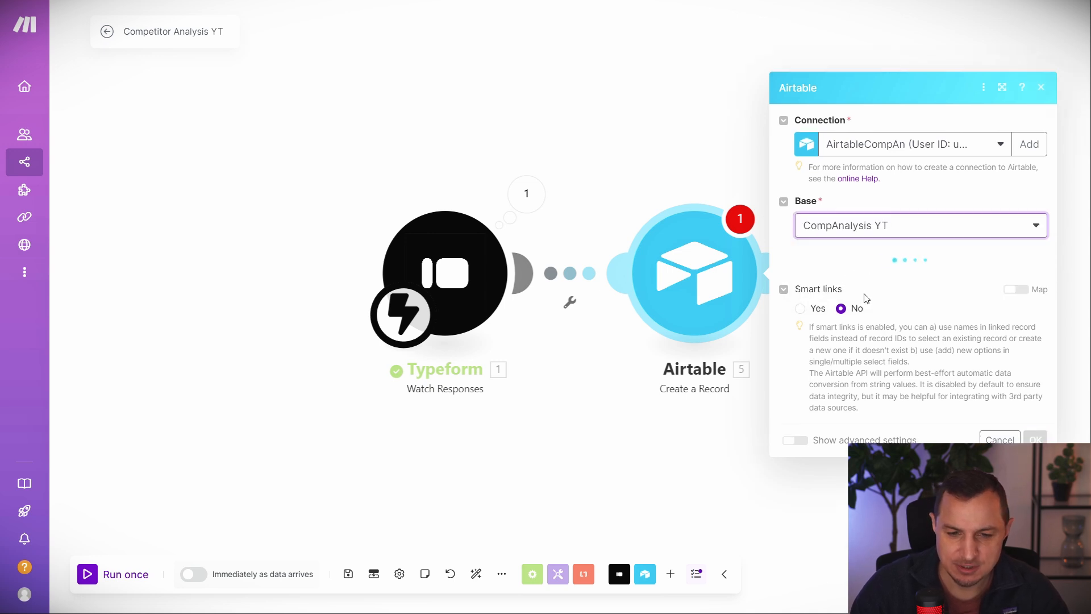
left_click(840, 281)
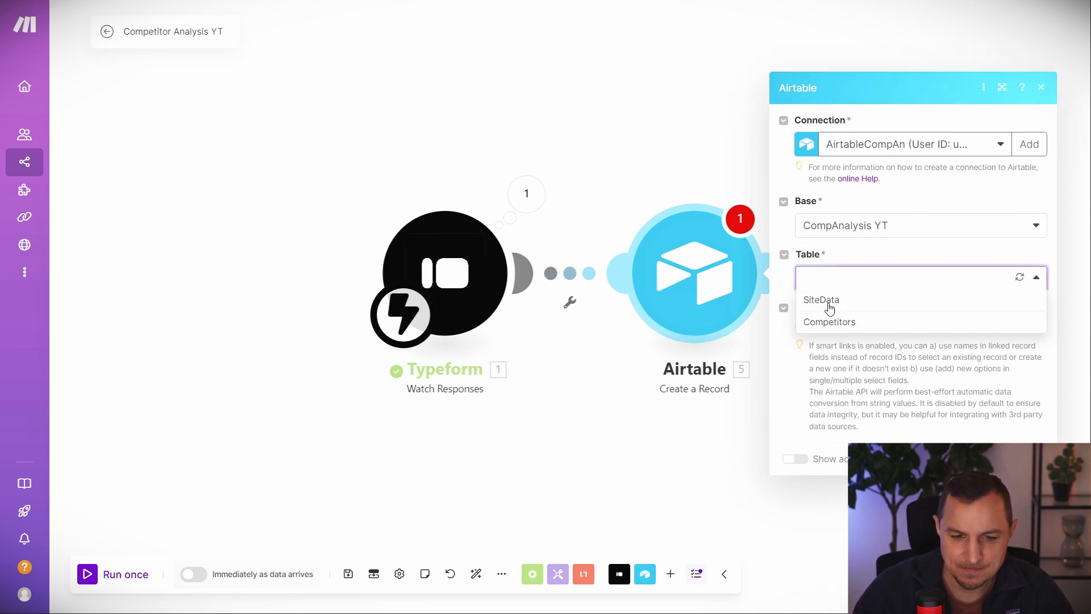
left_click(831, 301)
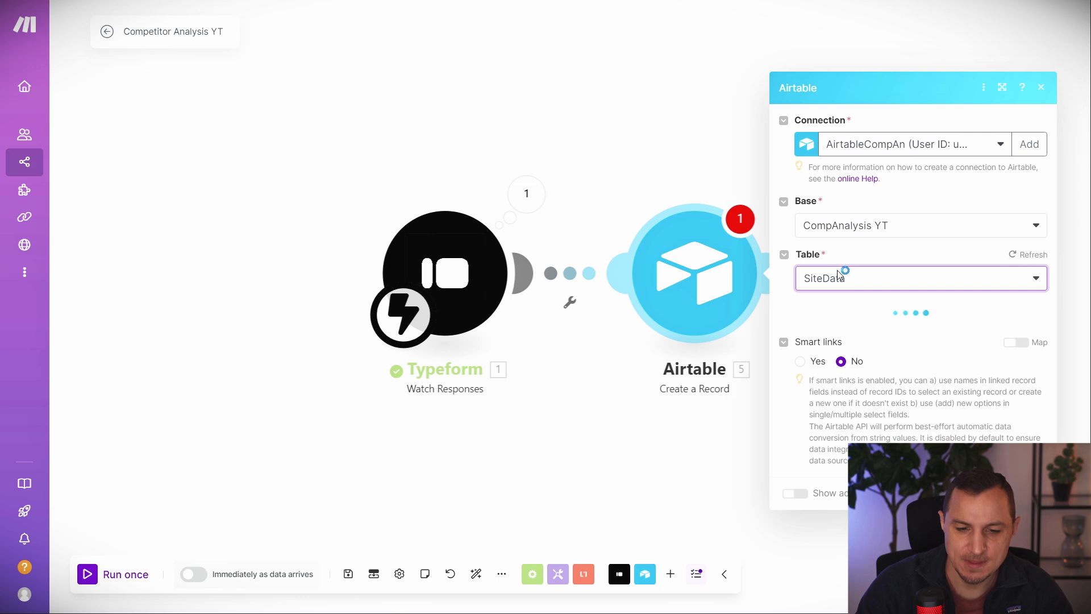
Map the form answers into UserName, Email, SiteName, SiteURL and Area of focus, then save.
left_click(866, 284)
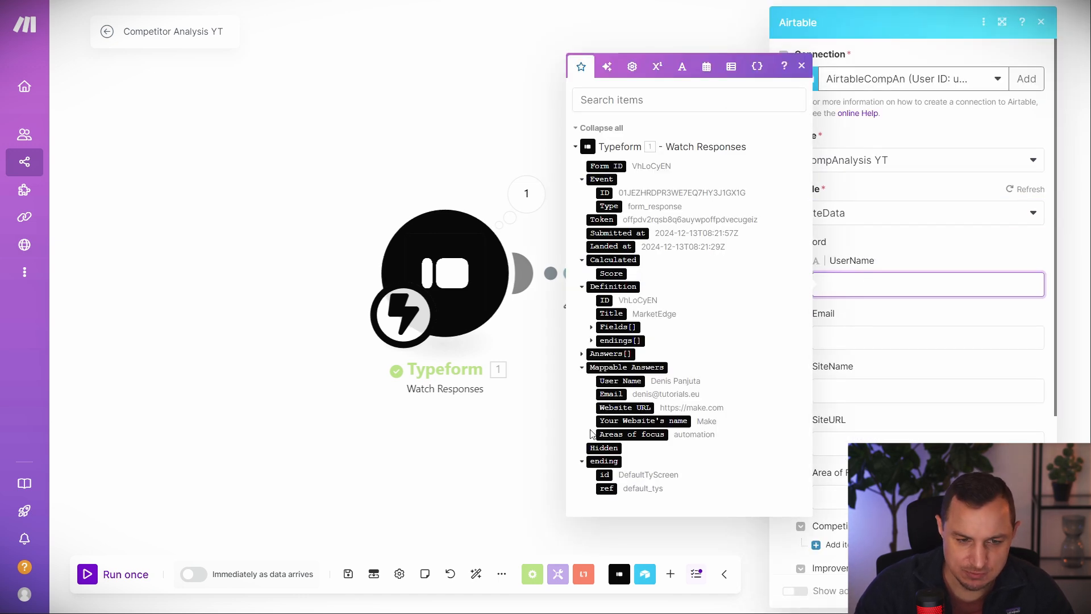
left_click(621, 384)
left_click(844, 336)
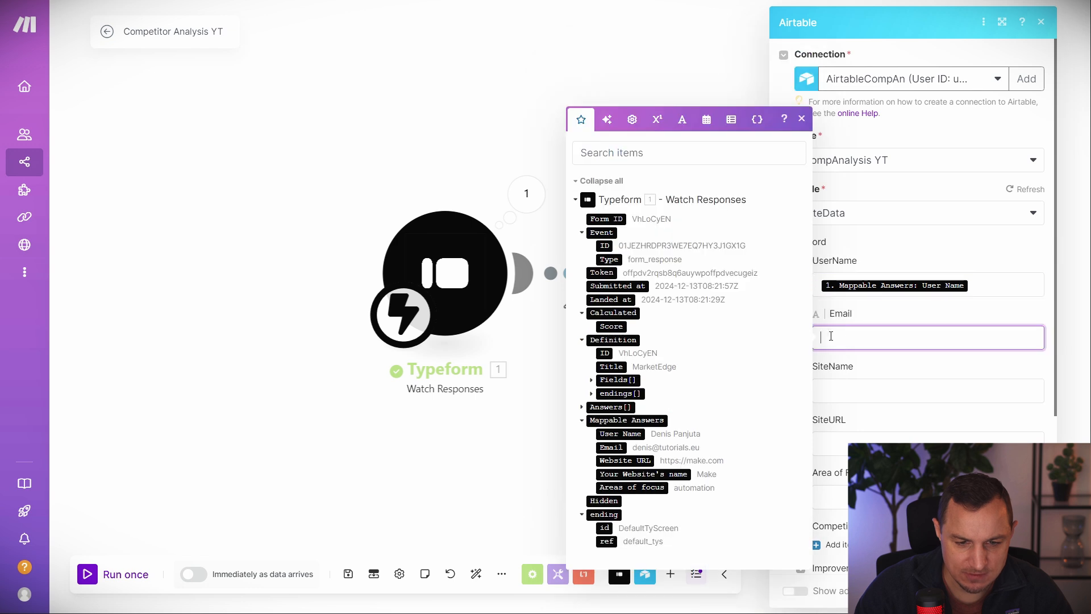
left_click(611, 446)
left_click(863, 391)
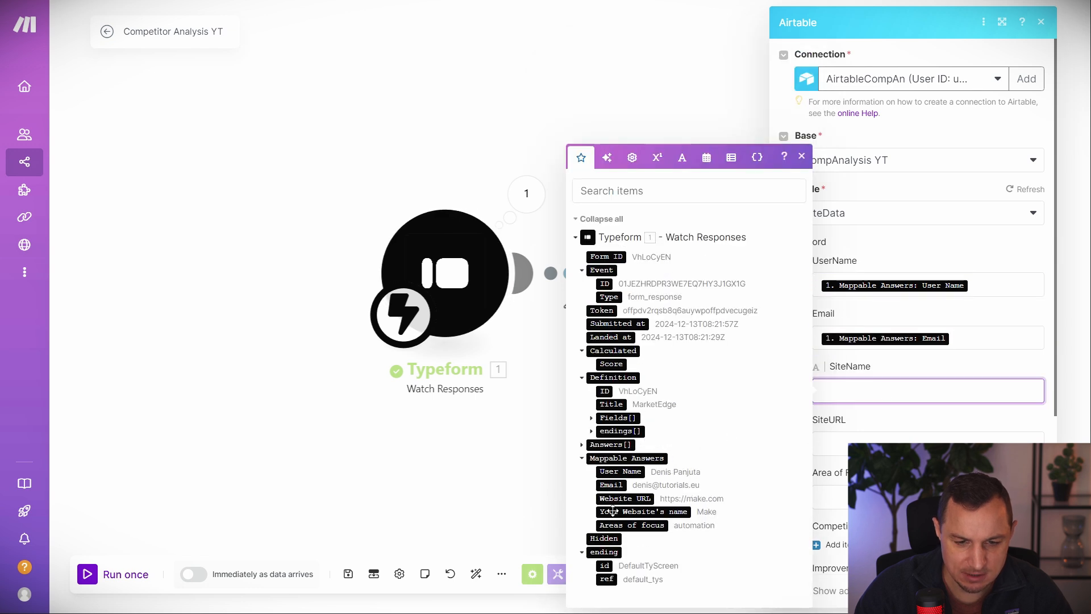
left_click(625, 498)
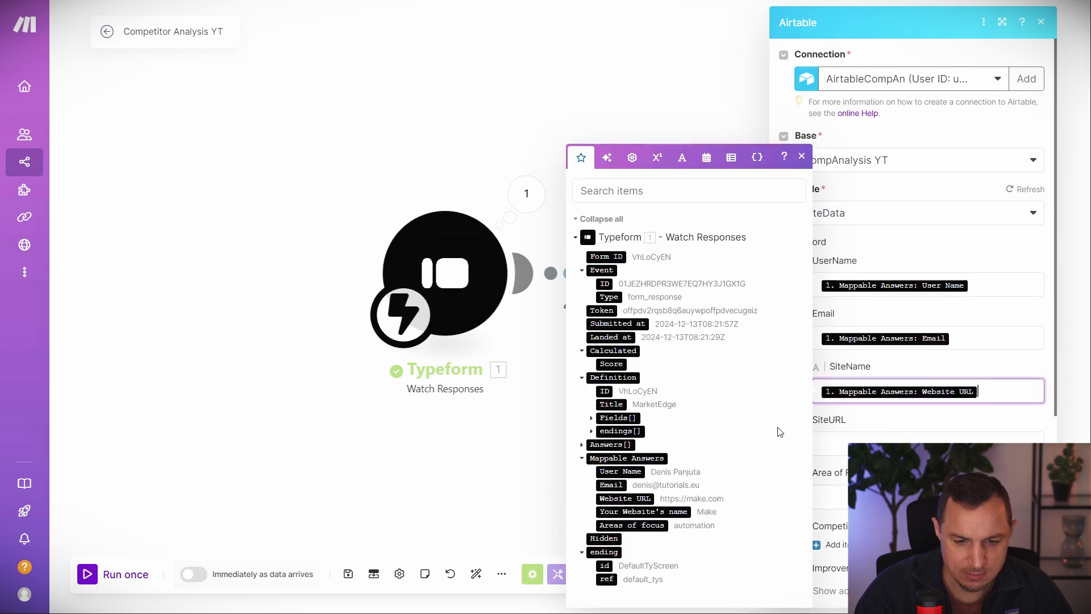
key("BackSpace")
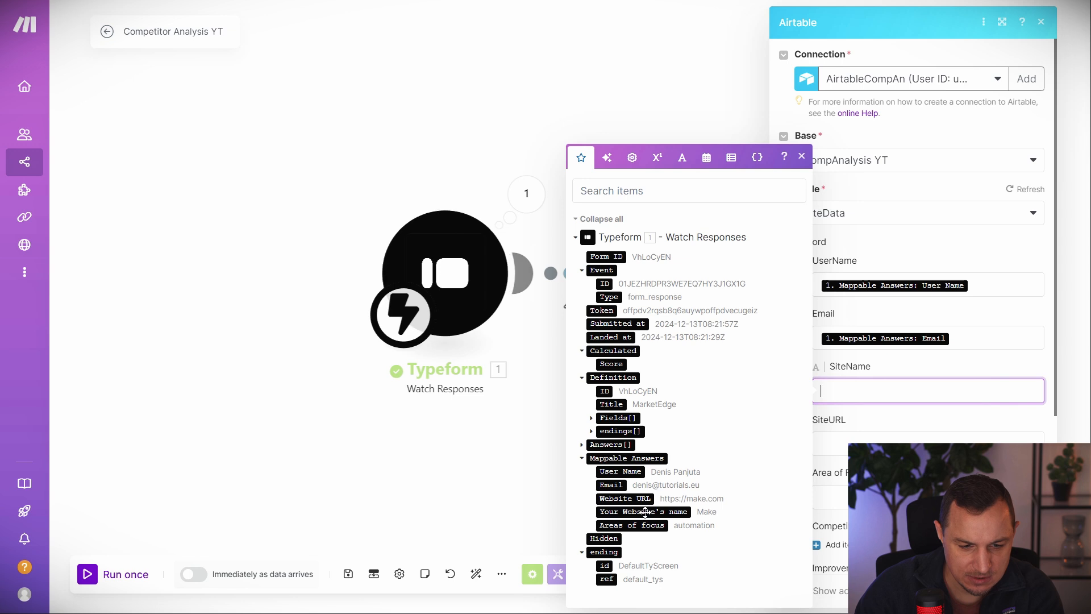
left_click(645, 511)
left_click(858, 440)
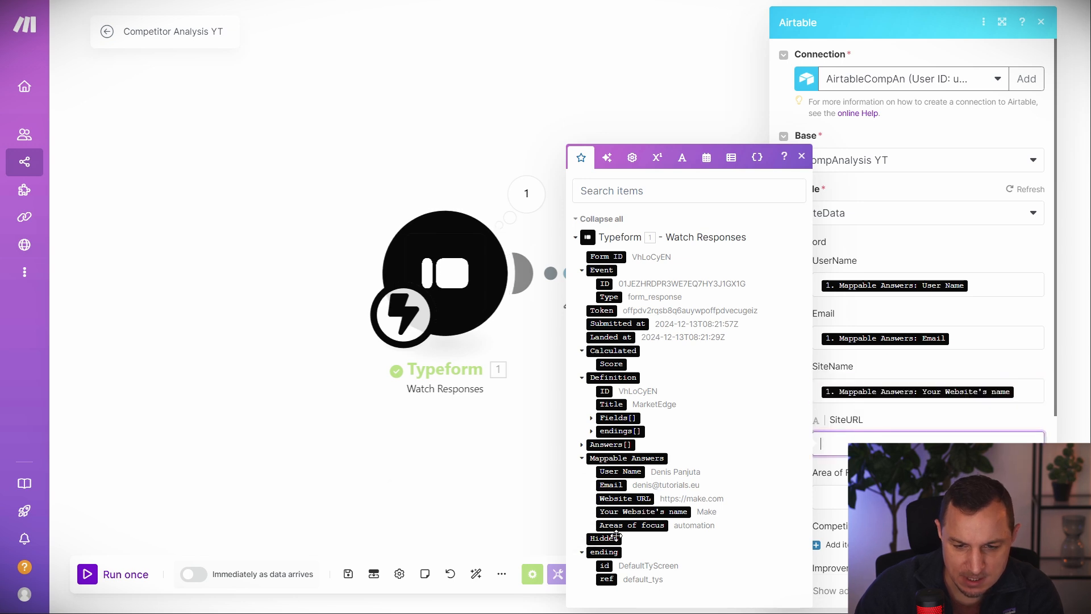
left_click(615, 497)
key("Tab")
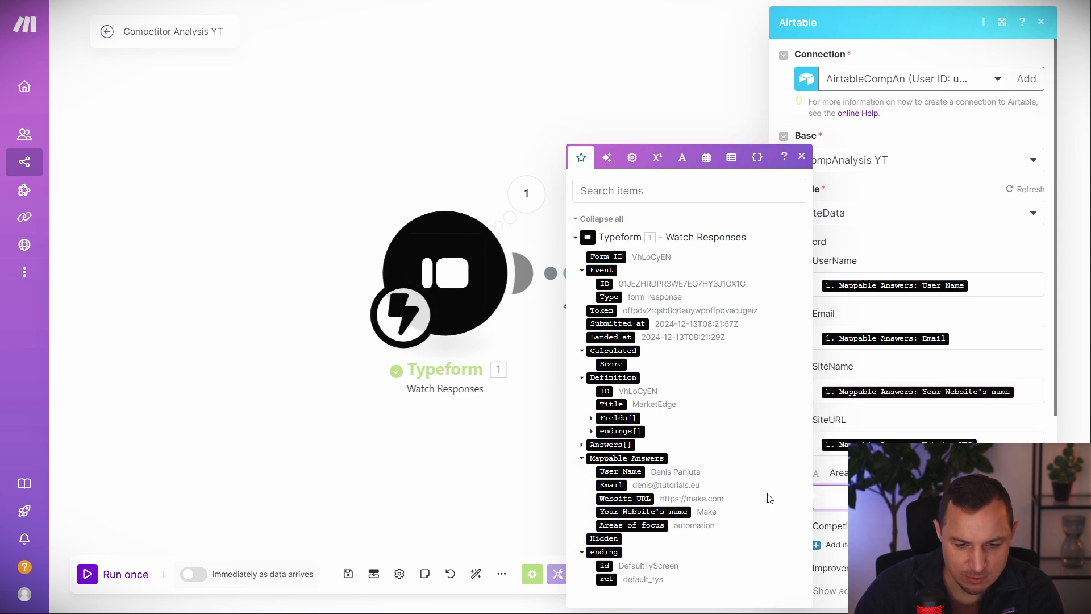
left_click(628, 525)
left_click(1029, 591)
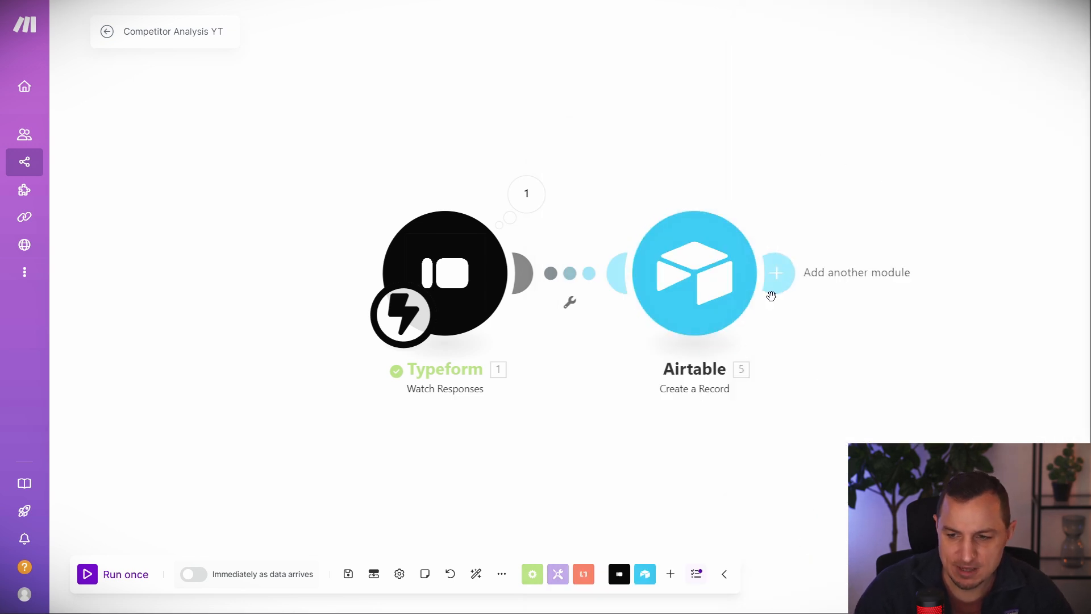
Add a Flow Control Router after the Airtable module.
left_click(776, 274)
left_click(880, 307)
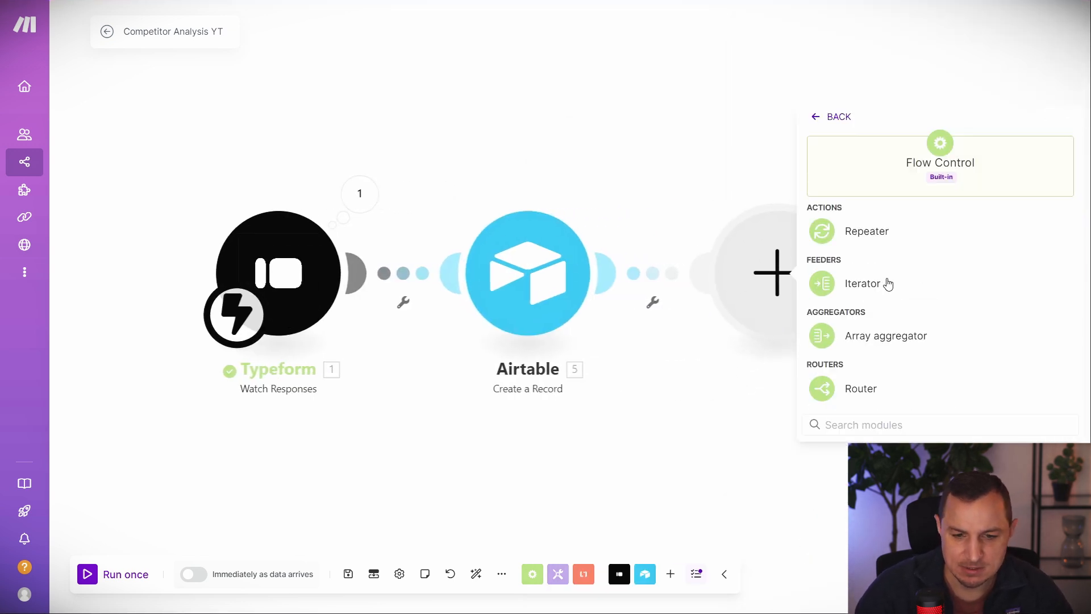
left_click(853, 389)
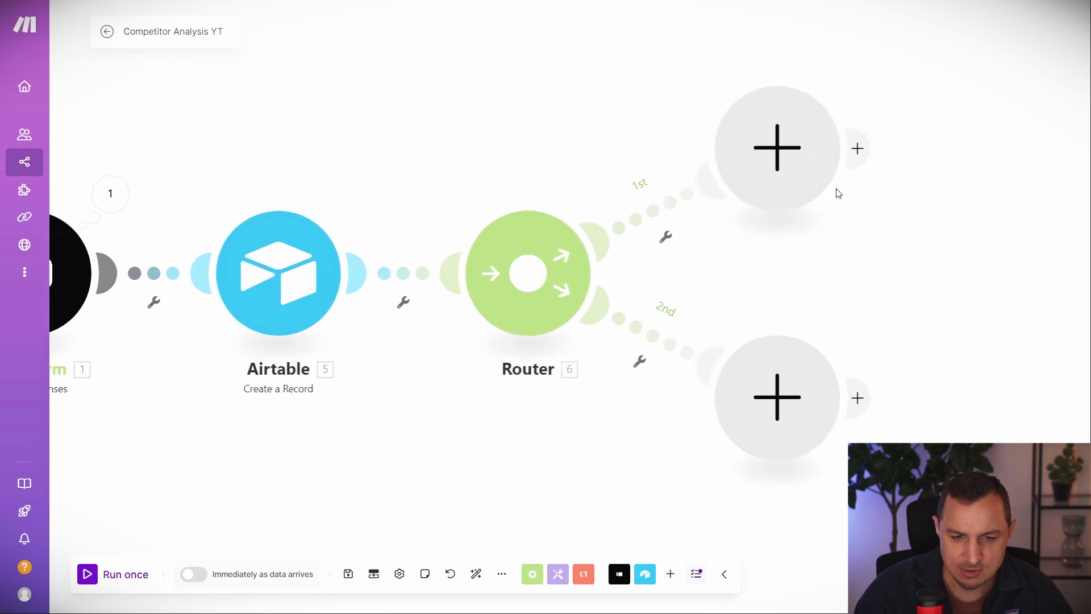
left_click_drag(960, 86, 854, 240)
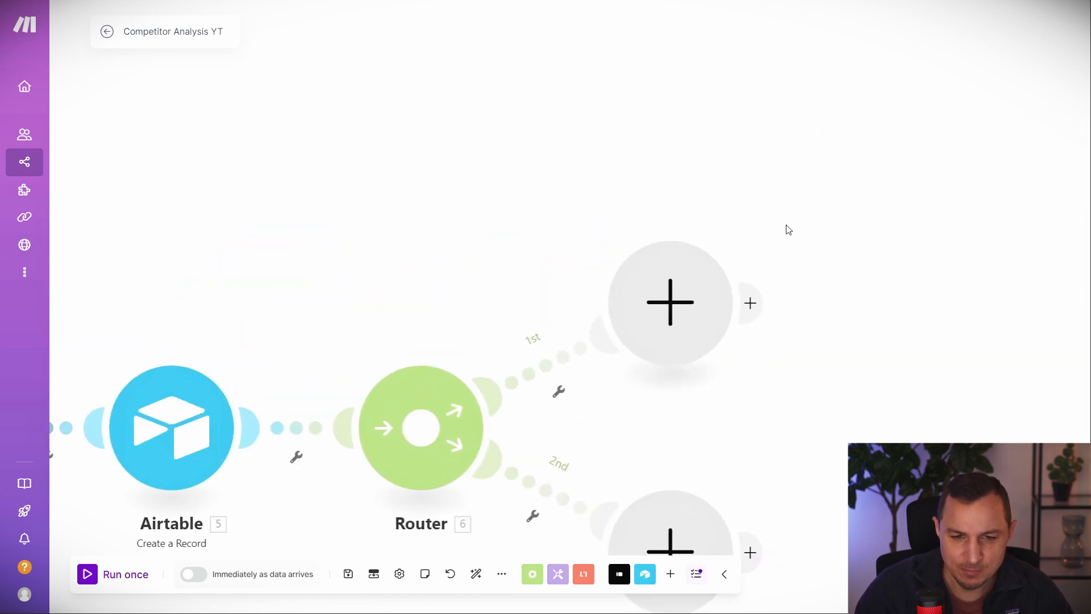
Put an OpenAI Create a Completion on branch 1 using the chatgpt-4o-latest model.
left_click(680, 291)
scroll(824, 310, "down", 3)
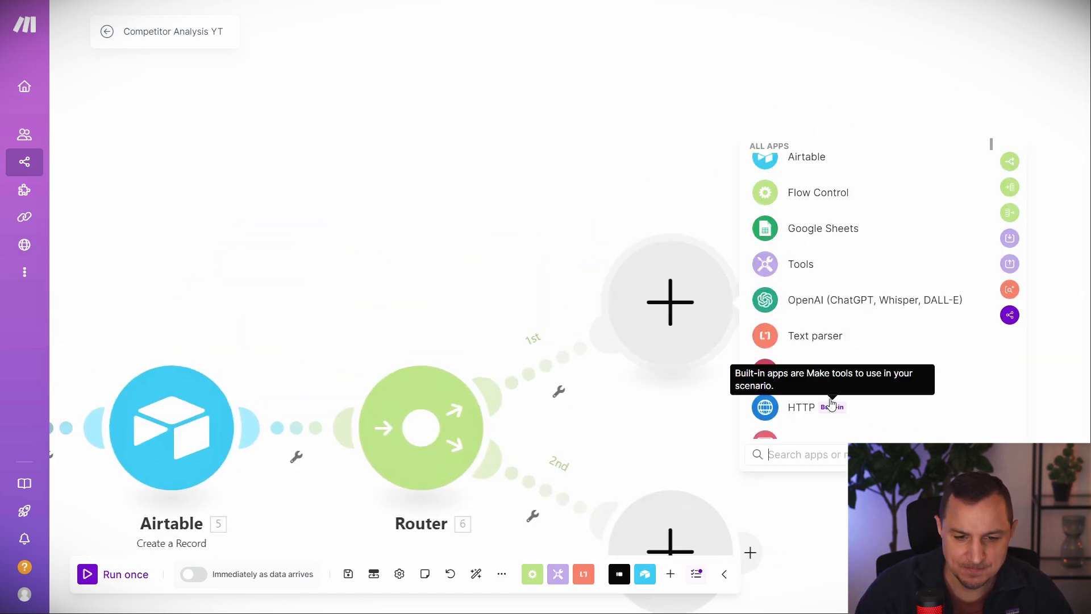
left_click(825, 305)
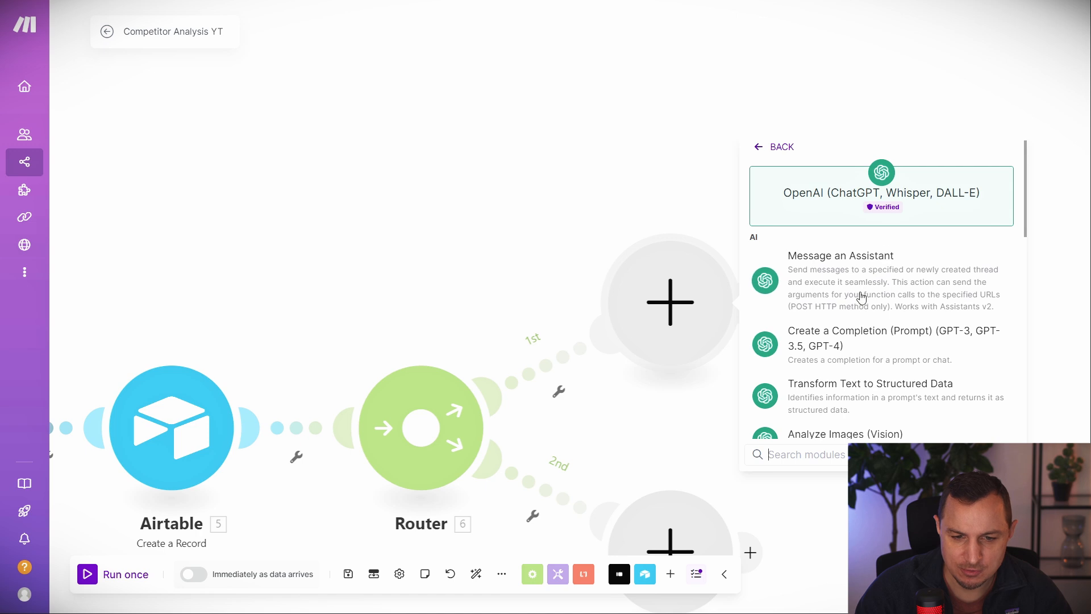
left_click(851, 278)
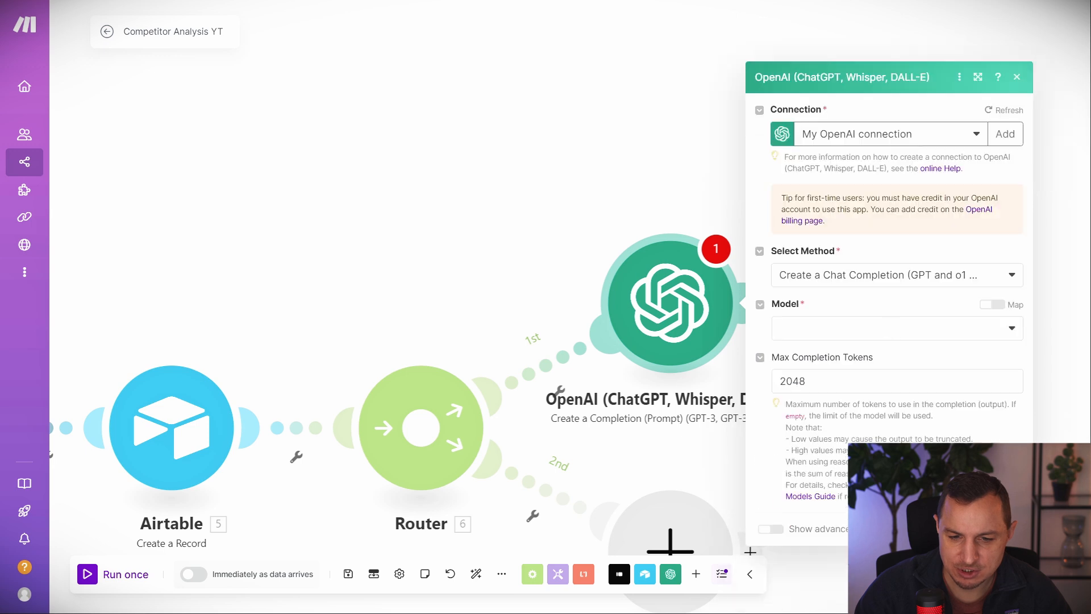
left_click(872, 327)
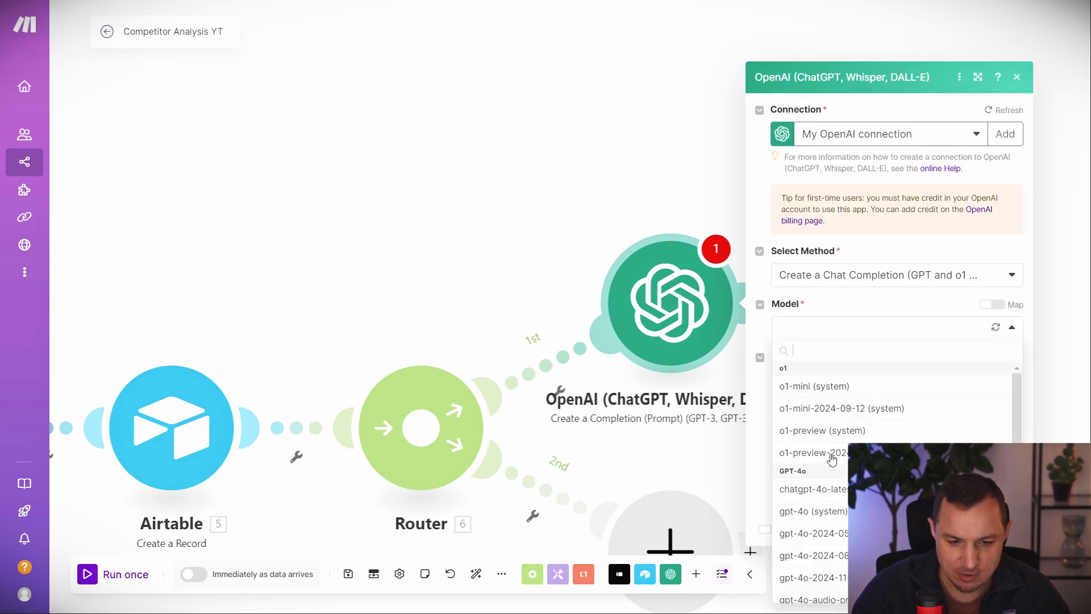
scroll(836, 447, "down", 2)
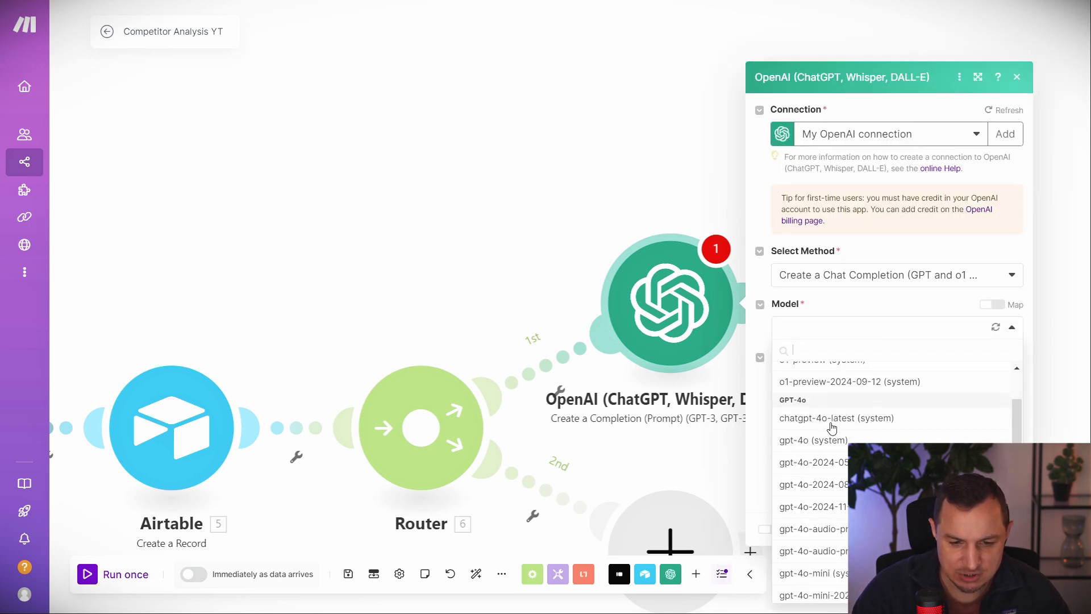
left_click(829, 421)
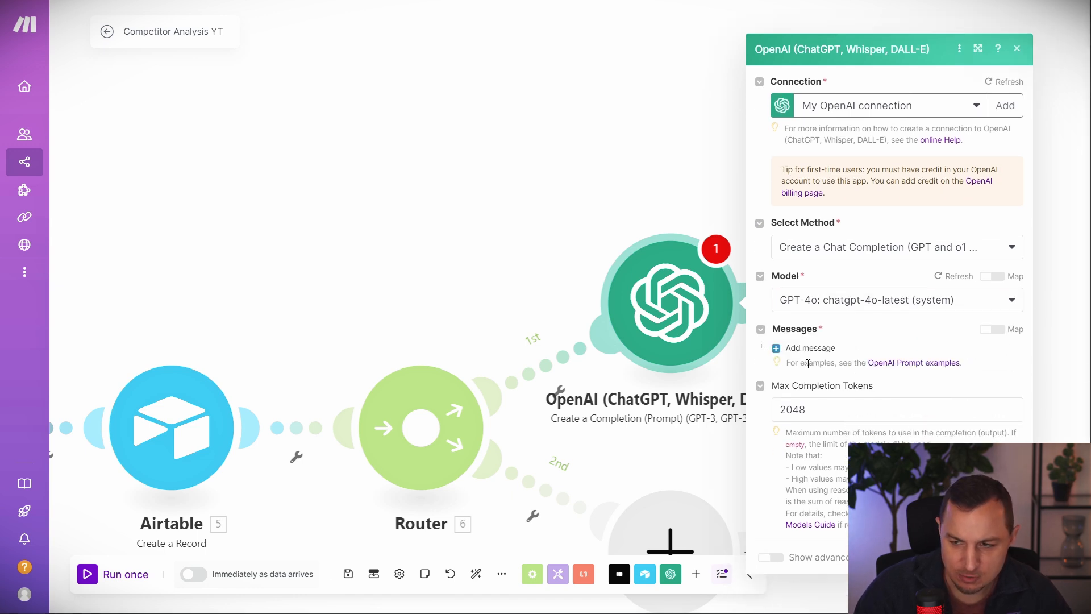
Add a User message with the competitor-finding prompt ending in the mapped Website URL.
left_click(807, 348)
left_click(847, 364)
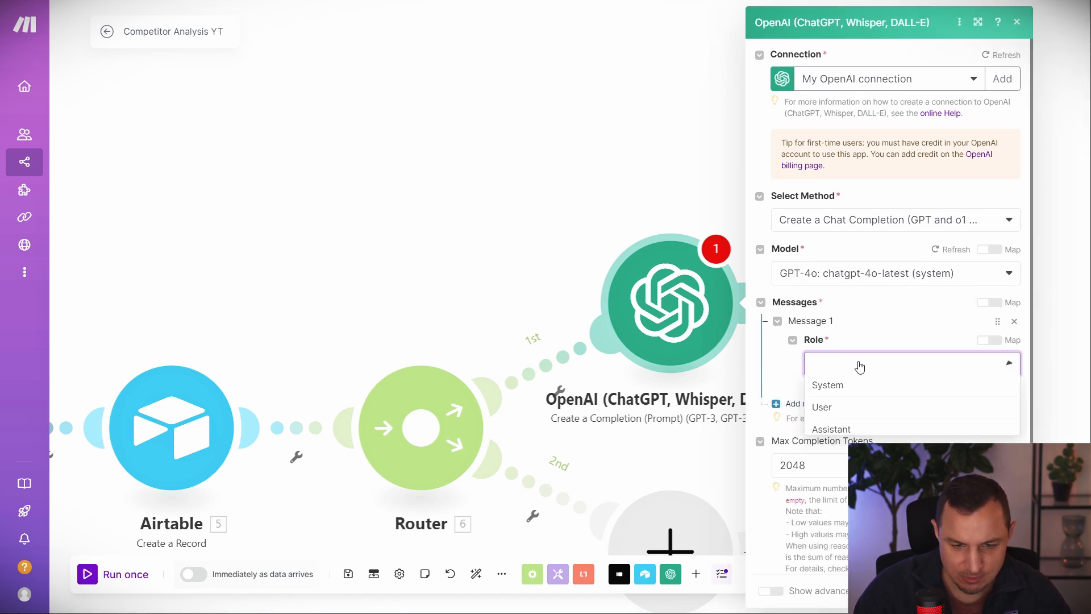
left_click(840, 408)
left_click(875, 419)
key("ctrl+v")
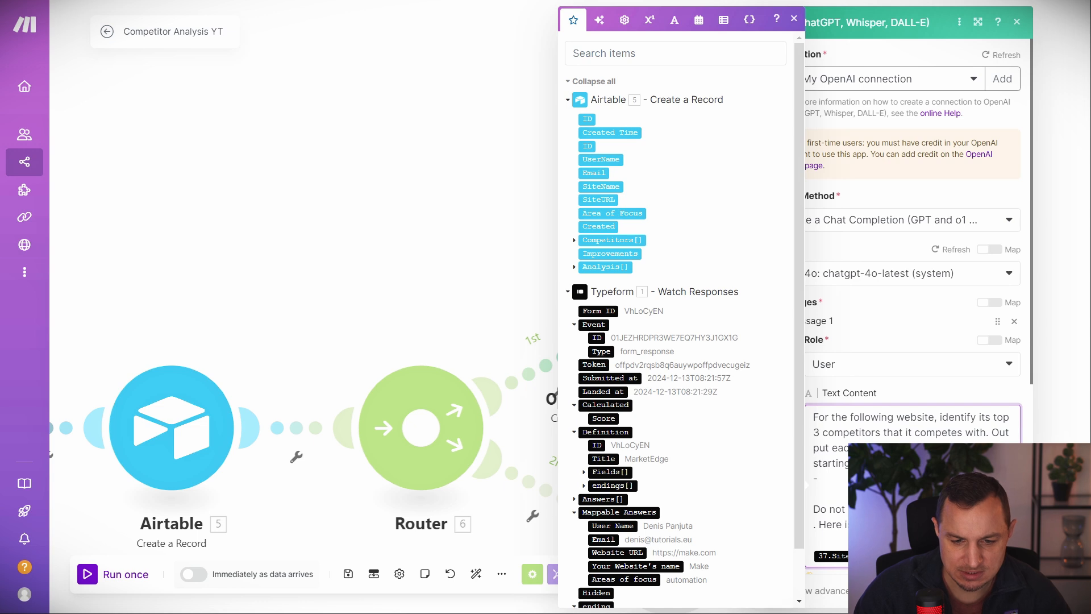
key("BackSpace")
scroll(913, 318, "down", 4)
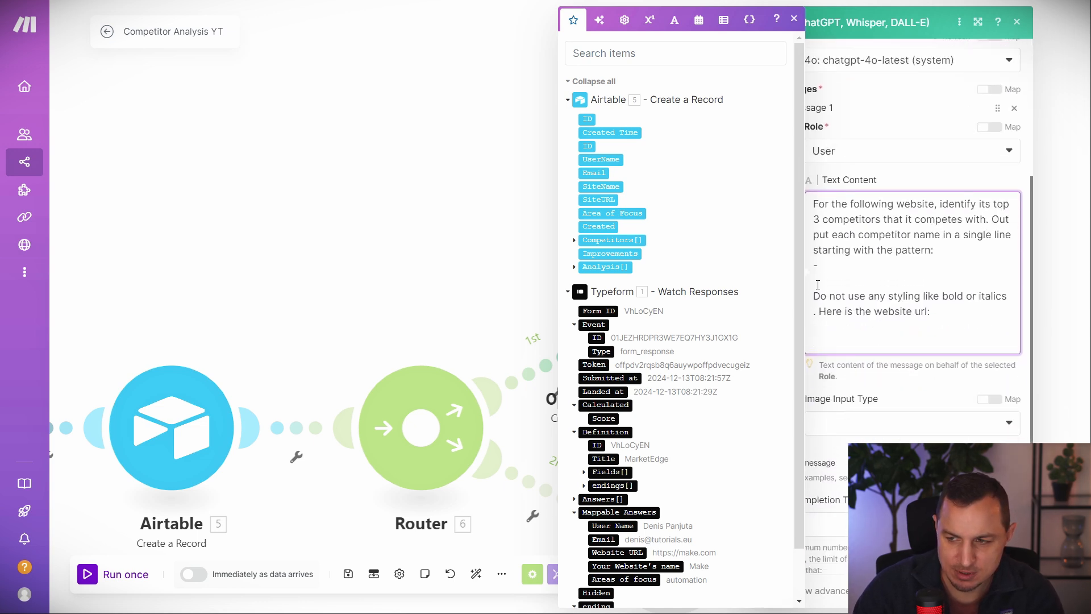
scroll(882, 178, "up", 1)
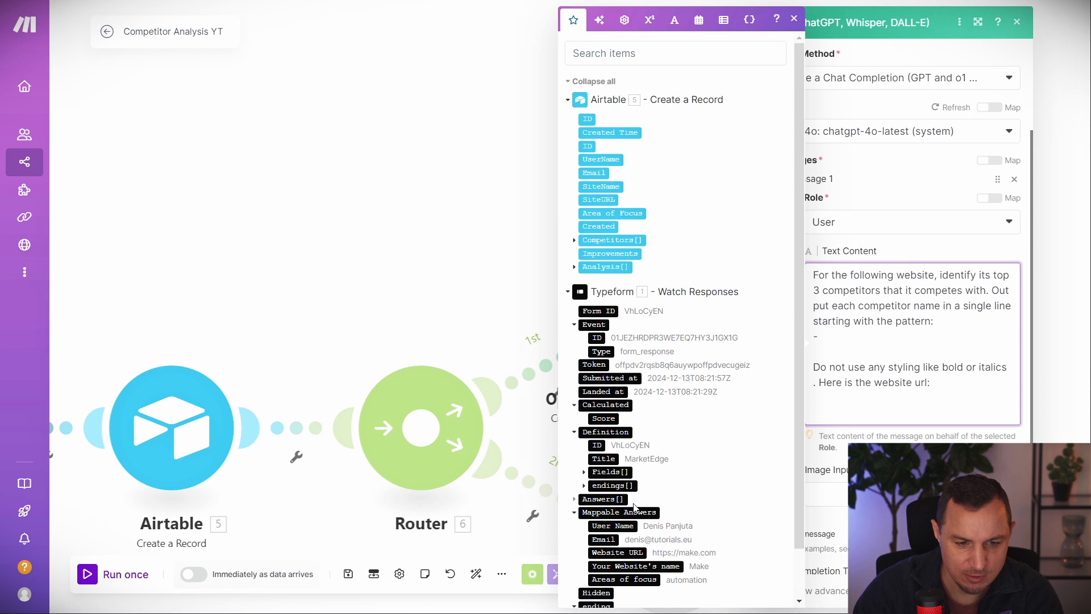
scroll(635, 507, "down", 1)
left_click(612, 499)
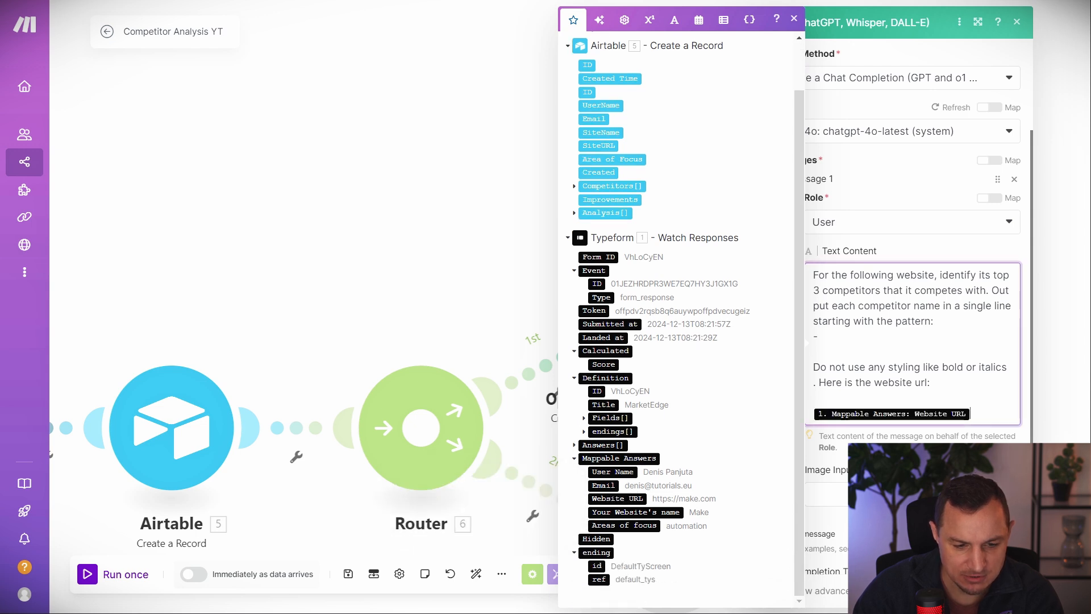
left_click(1004, 591)
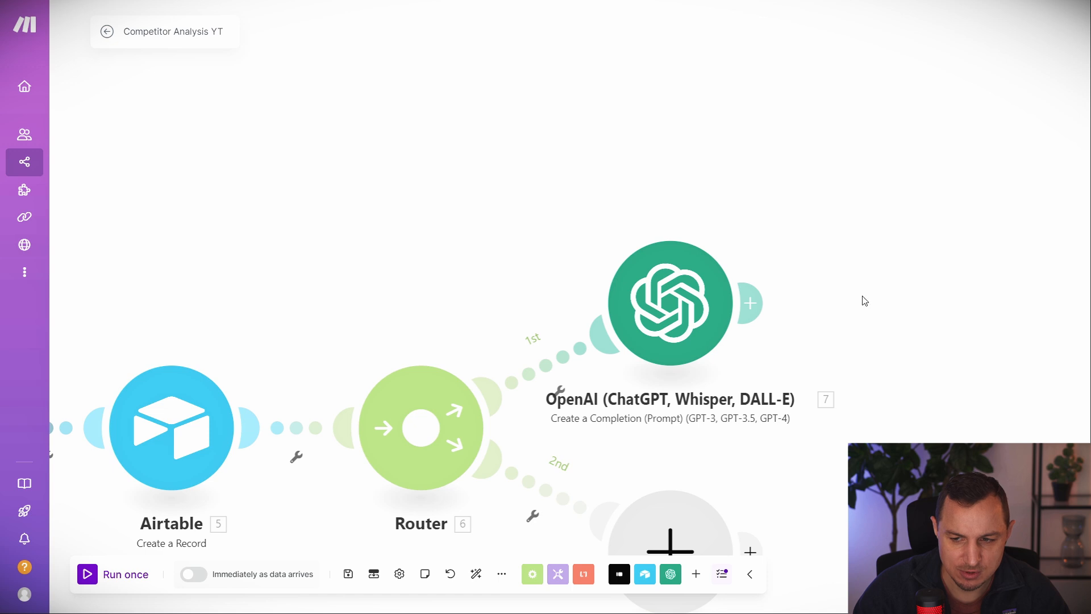
Add a Text parser Match pattern (Advanced) module after OpenAI.
left_click(750, 302)
type("e")
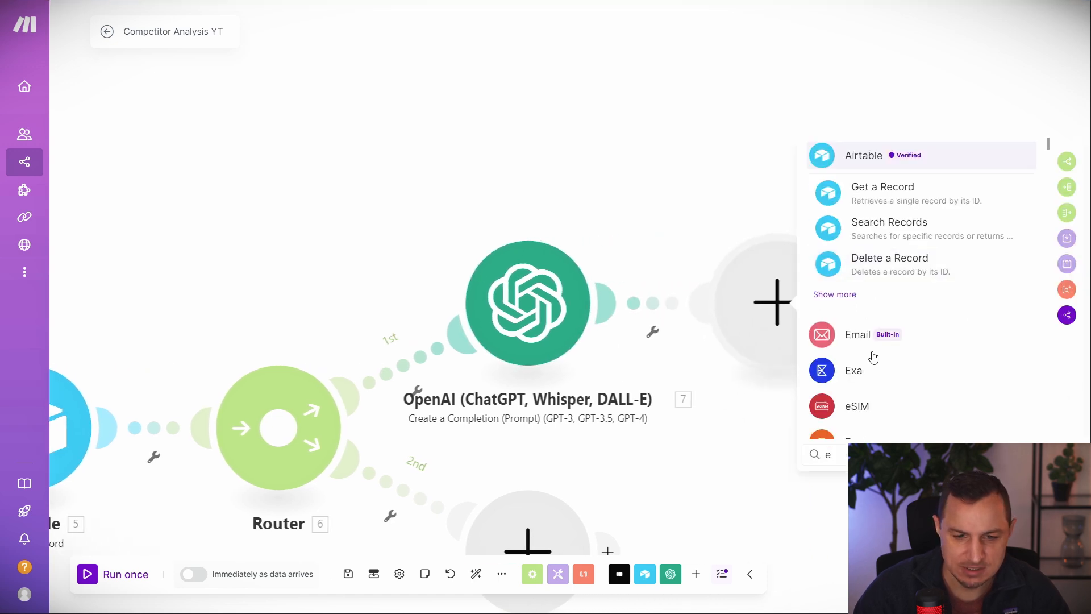
type("xt")
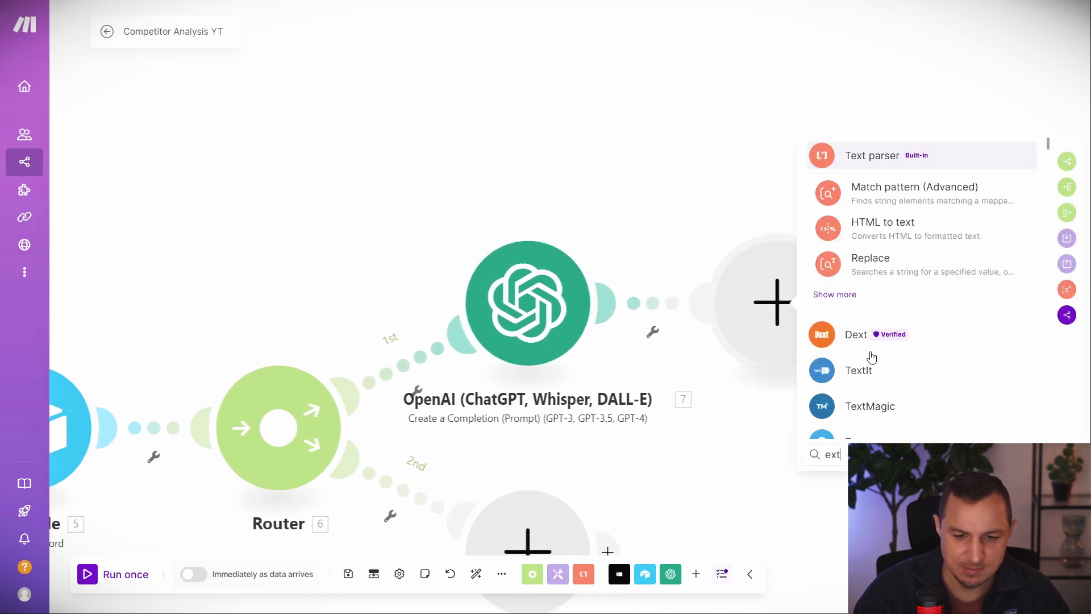
left_click(871, 165)
scroll(942, 361, "down", 4)
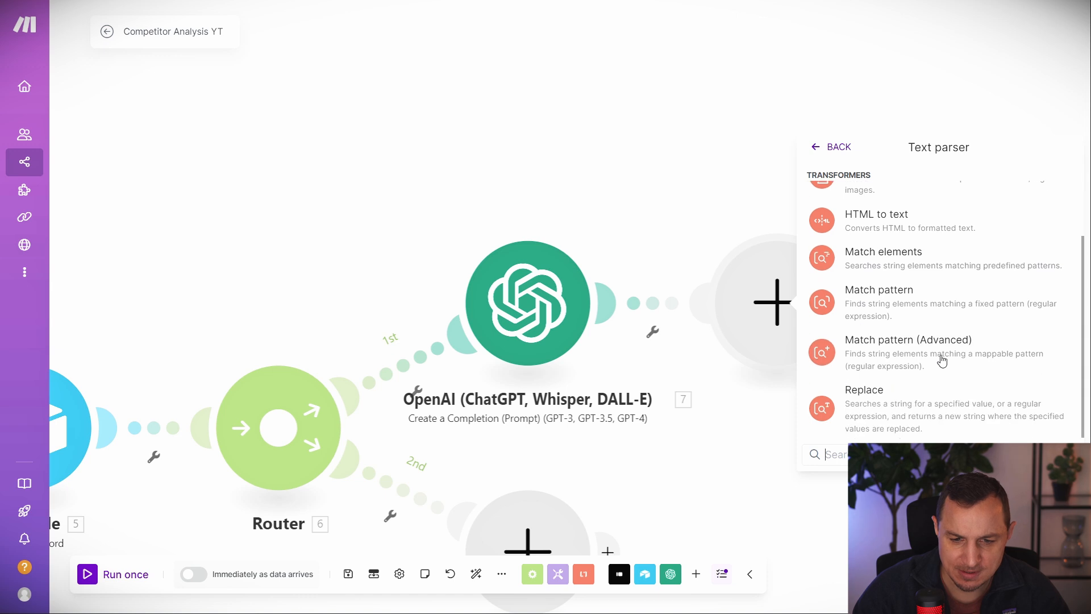
left_click(942, 359)
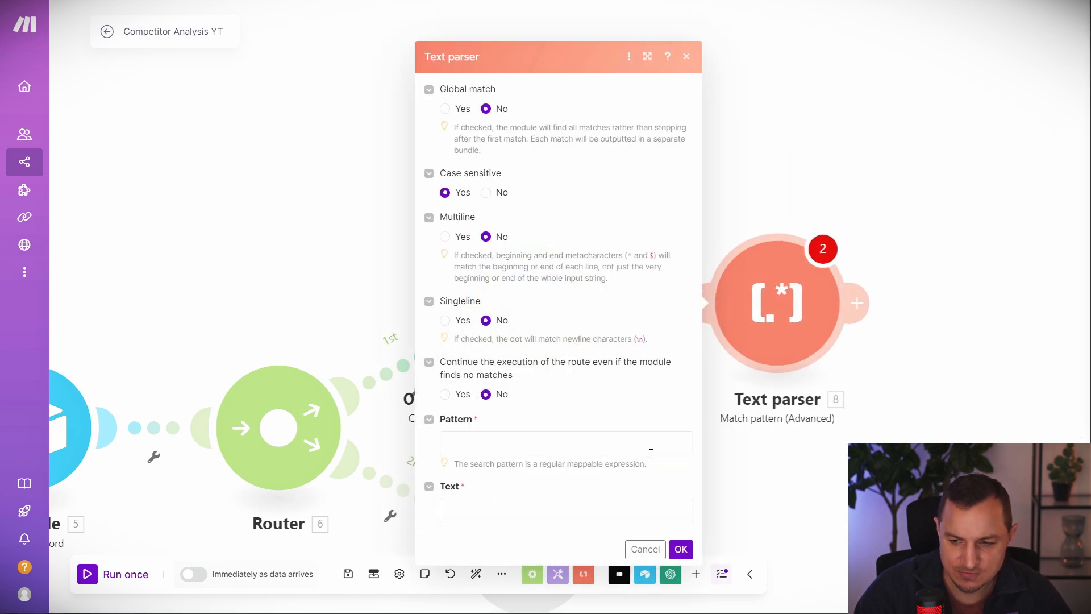
Set the pattern ^.*- (.+) with global match, case-insensitive and multiline enabled.
left_click(548, 448)
type("^.*- (.+)")
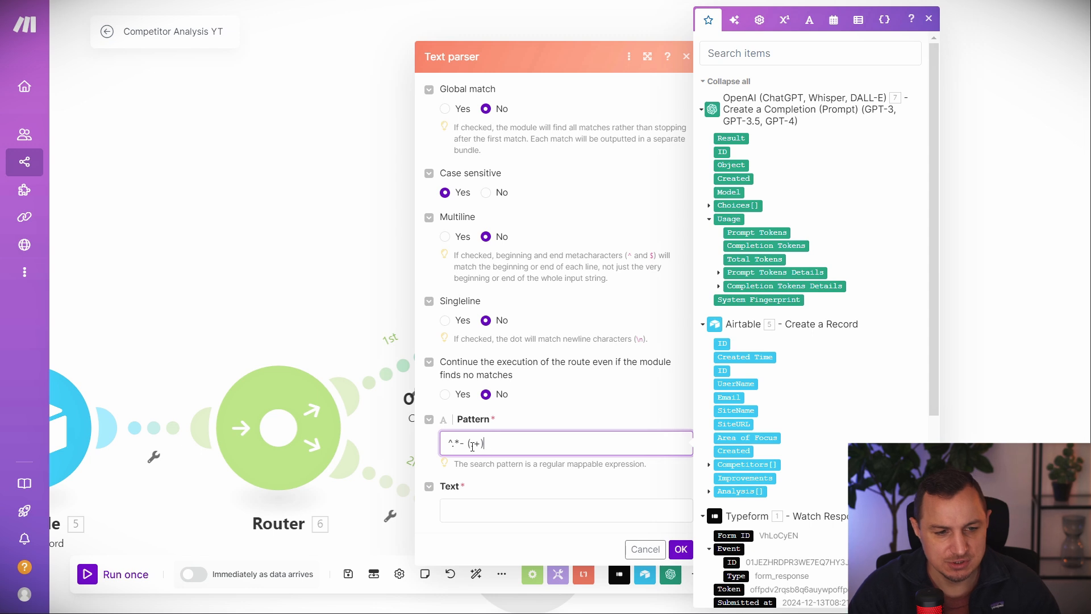
left_click(461, 109)
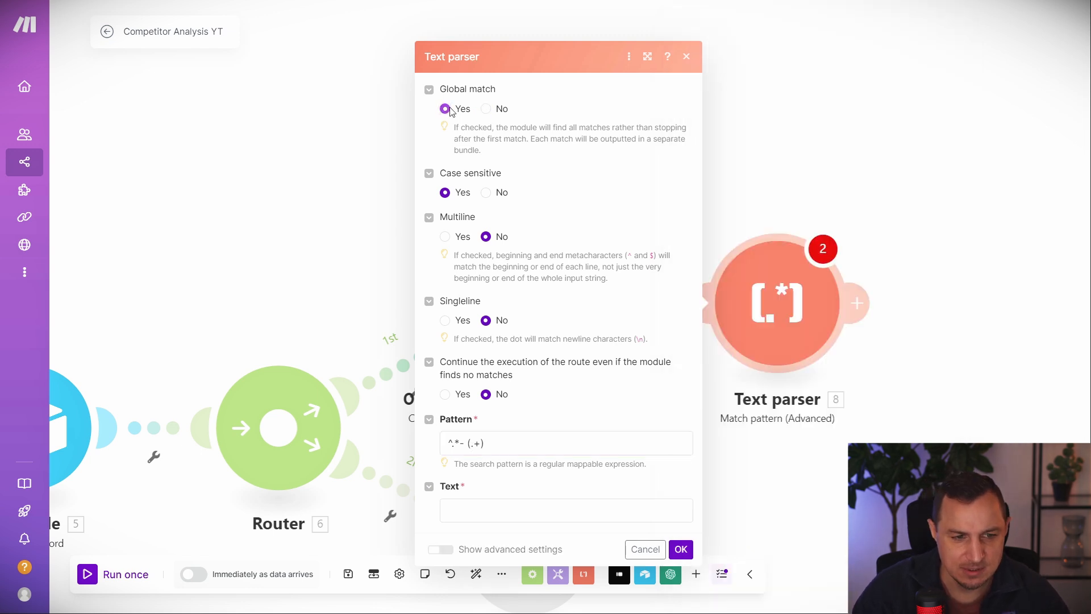
left_click(487, 193)
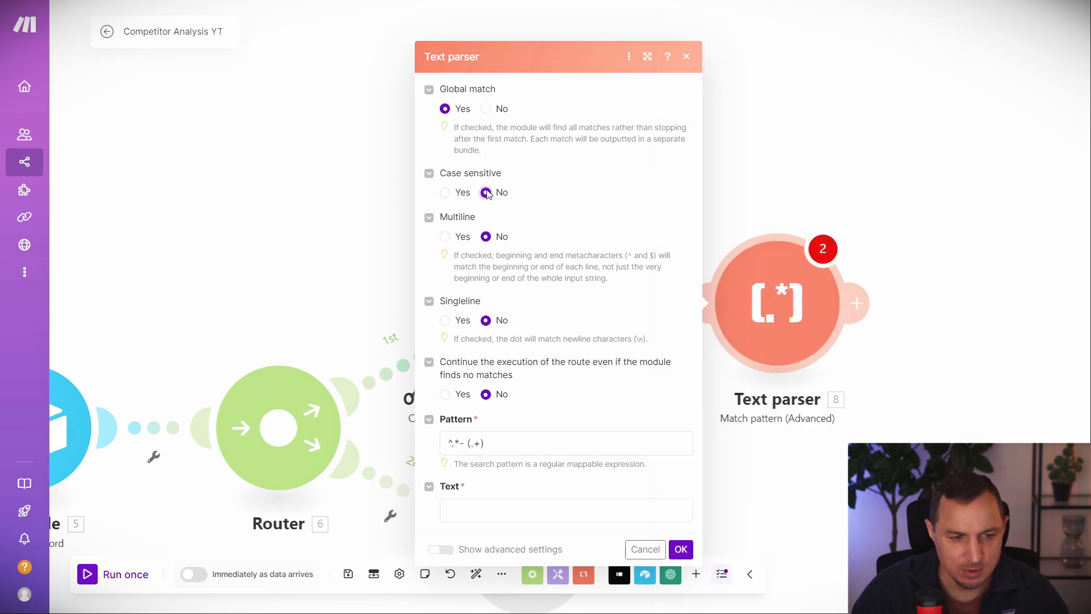
left_click(445, 238)
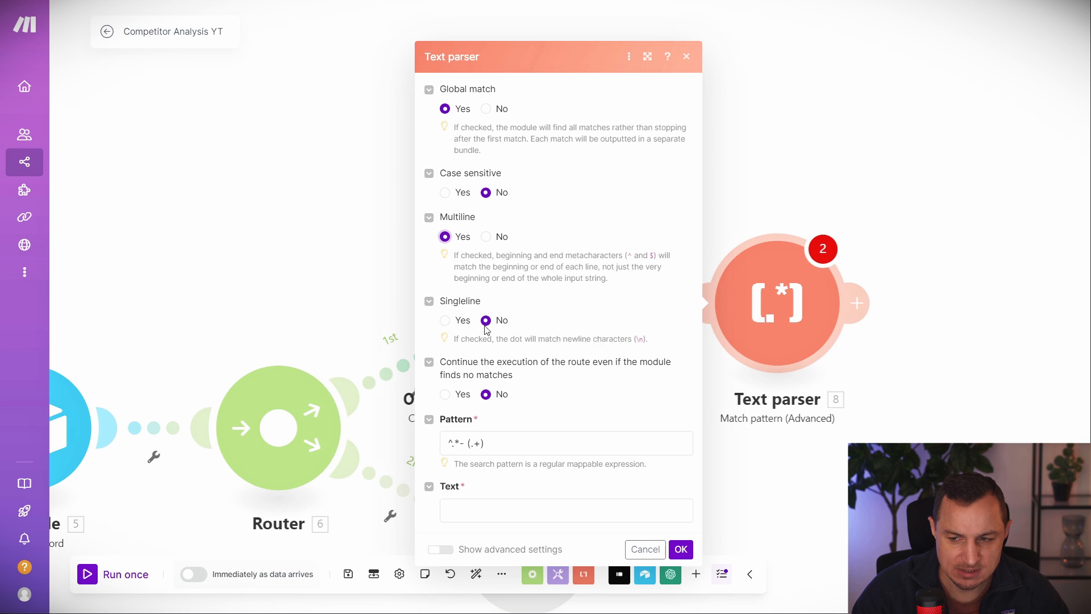
Map the OpenAI Result into the Text field and select the pattern to copy.
left_click(484, 518)
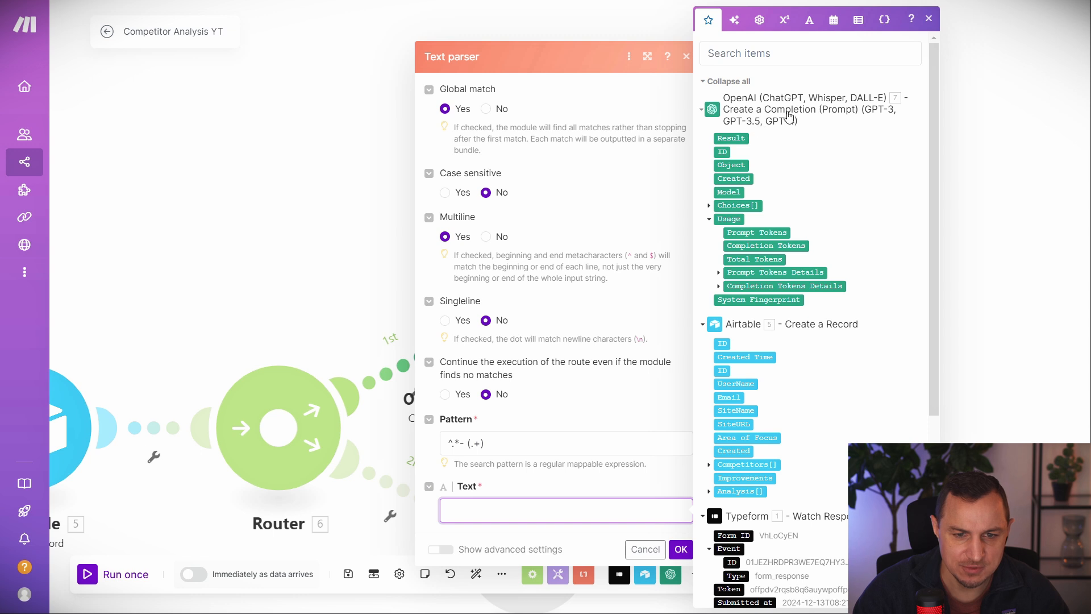
left_click_drag(735, 139, 511, 510)
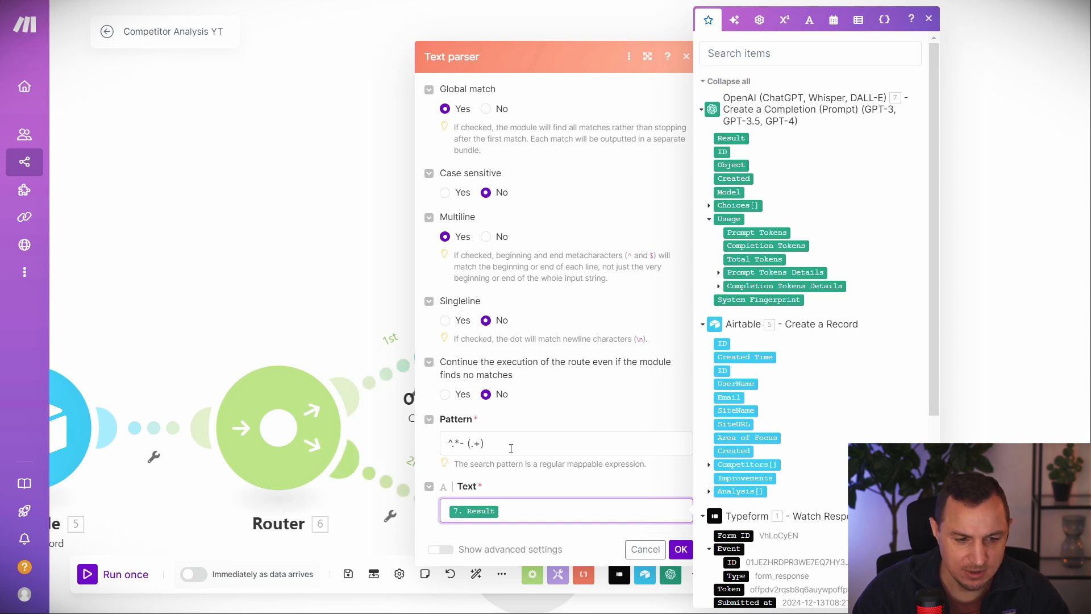
left_click(621, 445)
left_click_drag(621, 446, 448, 445)
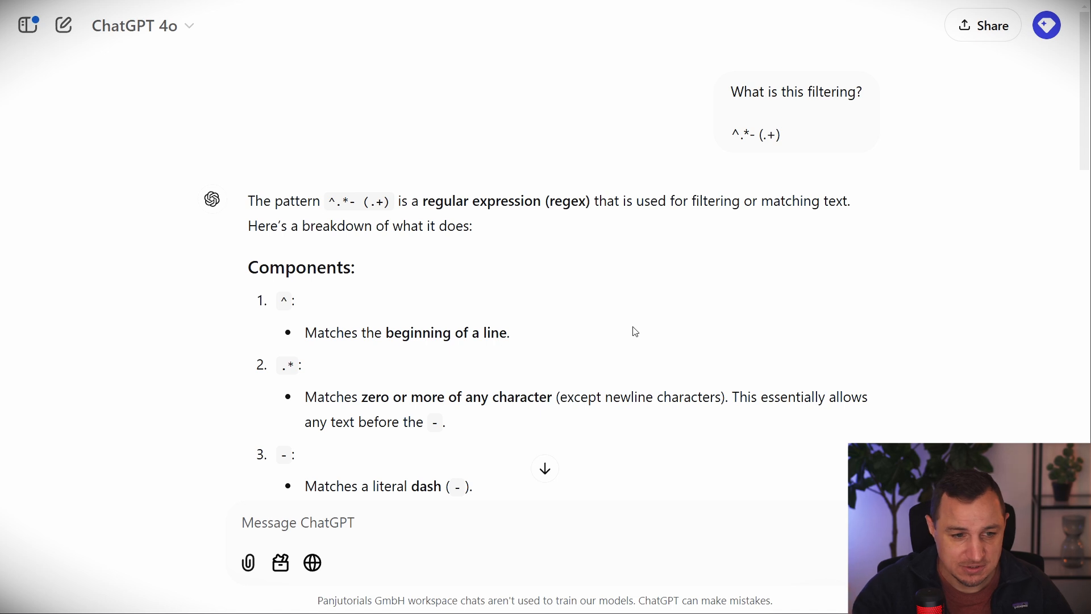
Read ChatGPT's regex breakdown: line start, zero-or-more characters, literal dash and capturing group.
scroll(321, 295, "down", 1)
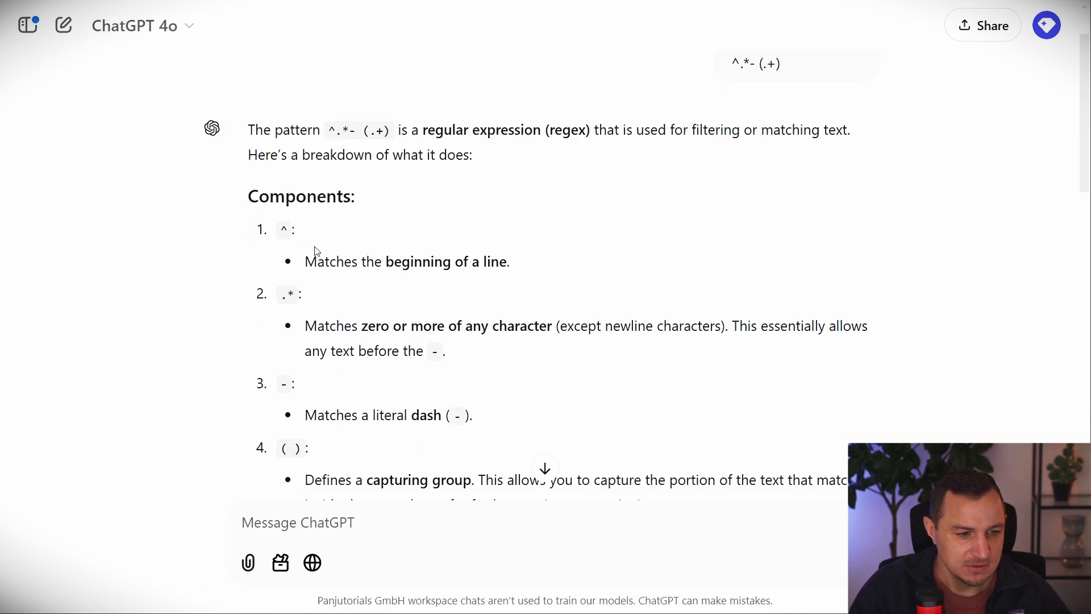
scroll(292, 371, "down", 1)
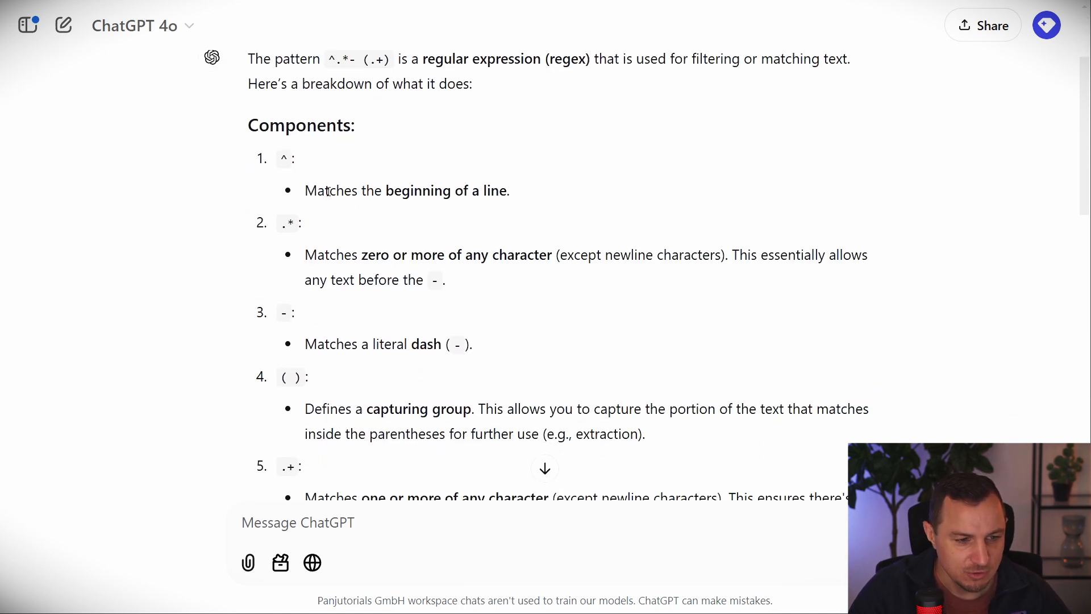
left_click_drag(336, 191, 546, 185)
left_click_drag(358, 254, 530, 246)
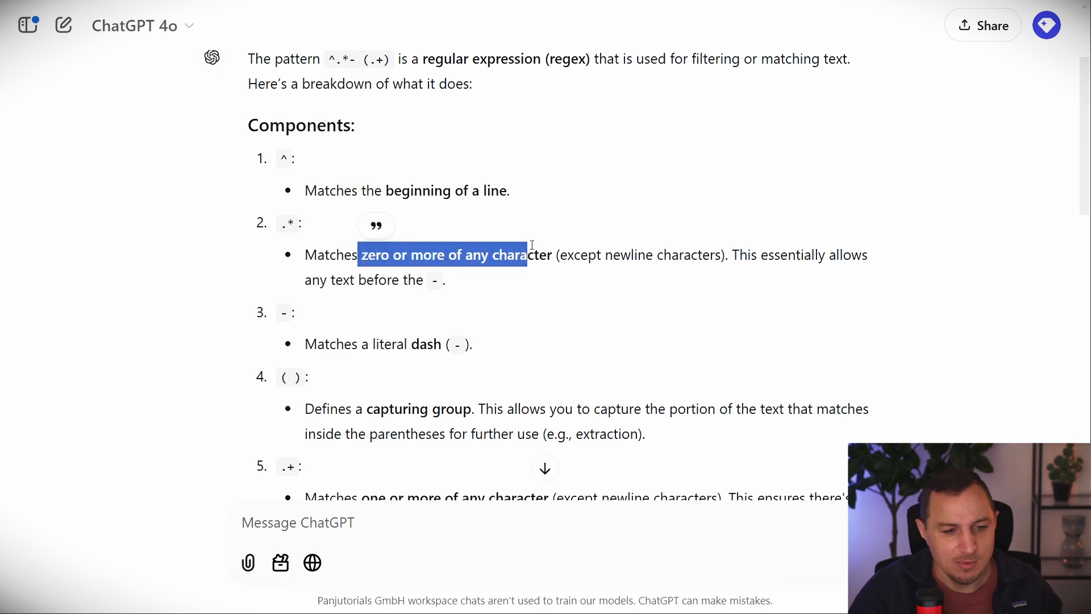
left_click_drag(318, 344, 540, 355)
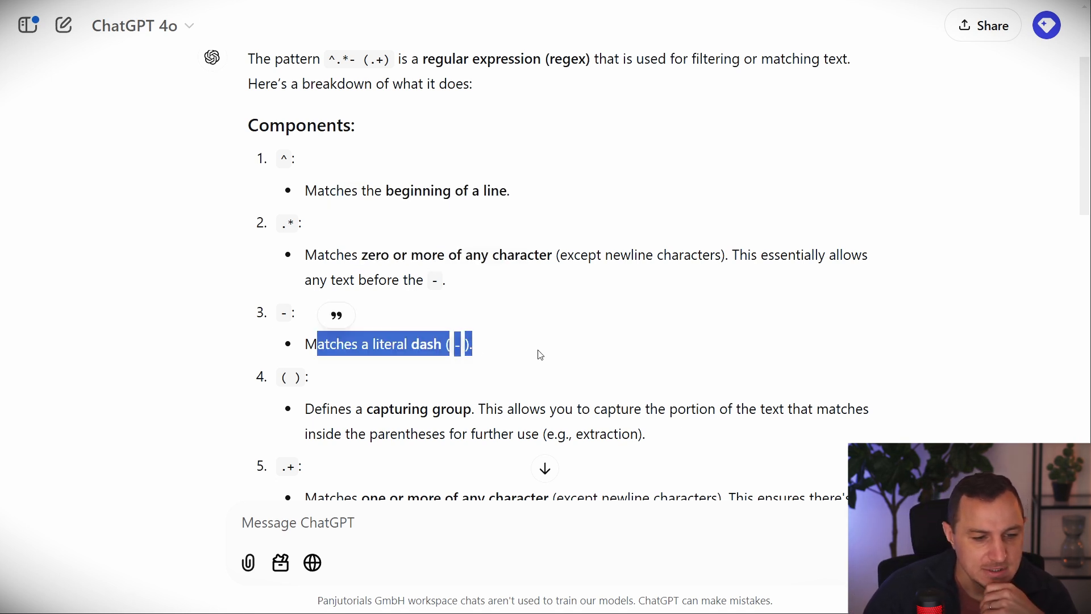
left_click(555, 339)
scroll(353, 356, "down", 1)
left_click_drag(305, 337, 482, 338)
scroll(482, 338, "down", 1)
left_click_drag(305, 358, 487, 391)
left_click(484, 364)
Check the examples, where 'Complete the project' is captured after the dash, then confirm the Text parser.
scroll(482, 318, "down", 4)
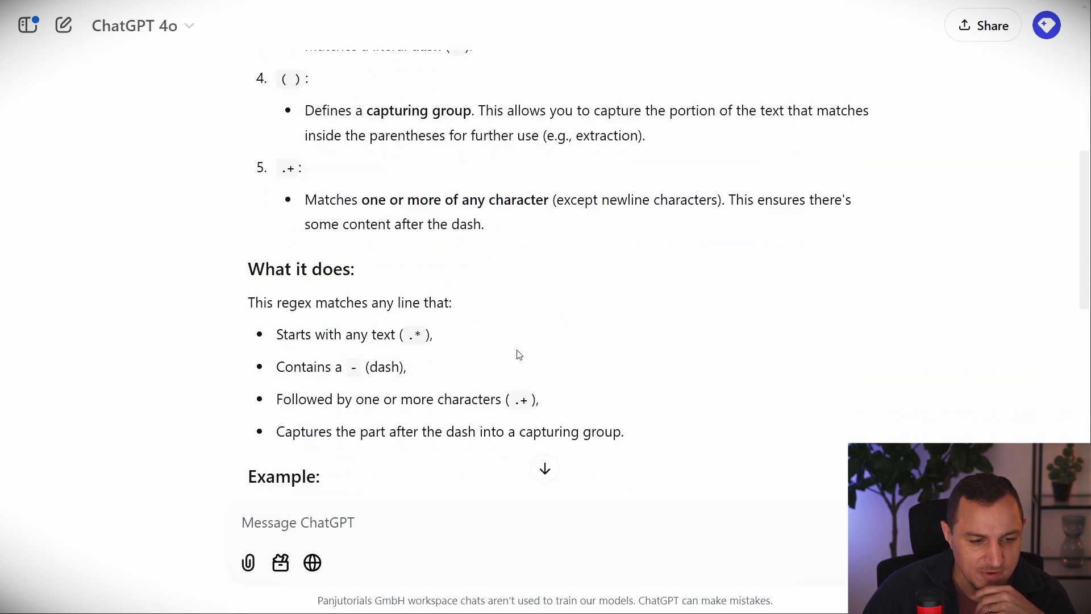
scroll(481, 318, "down", 4)
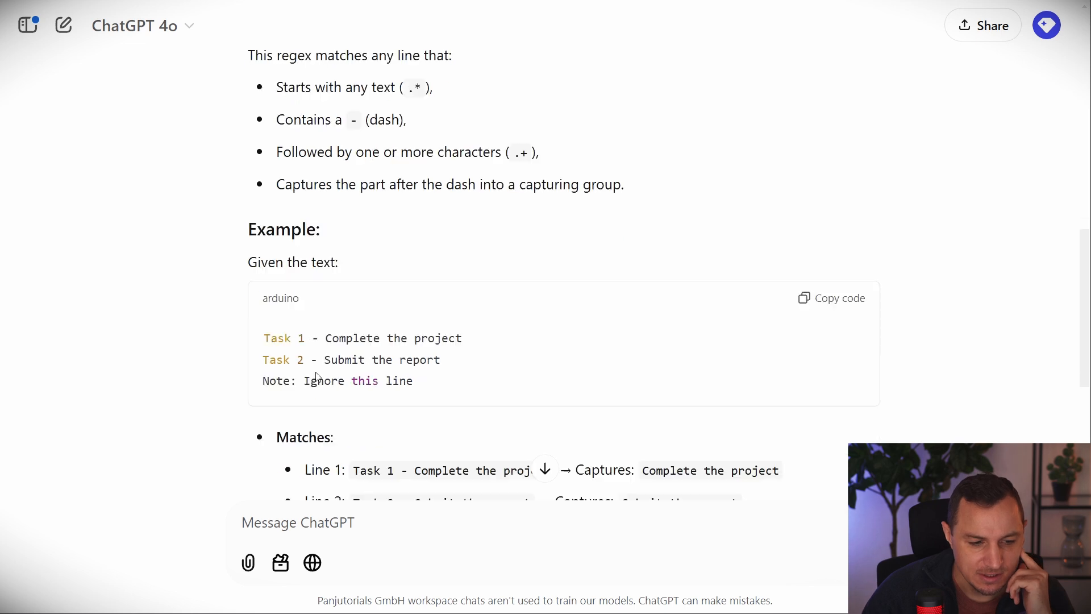
double_click(316, 245)
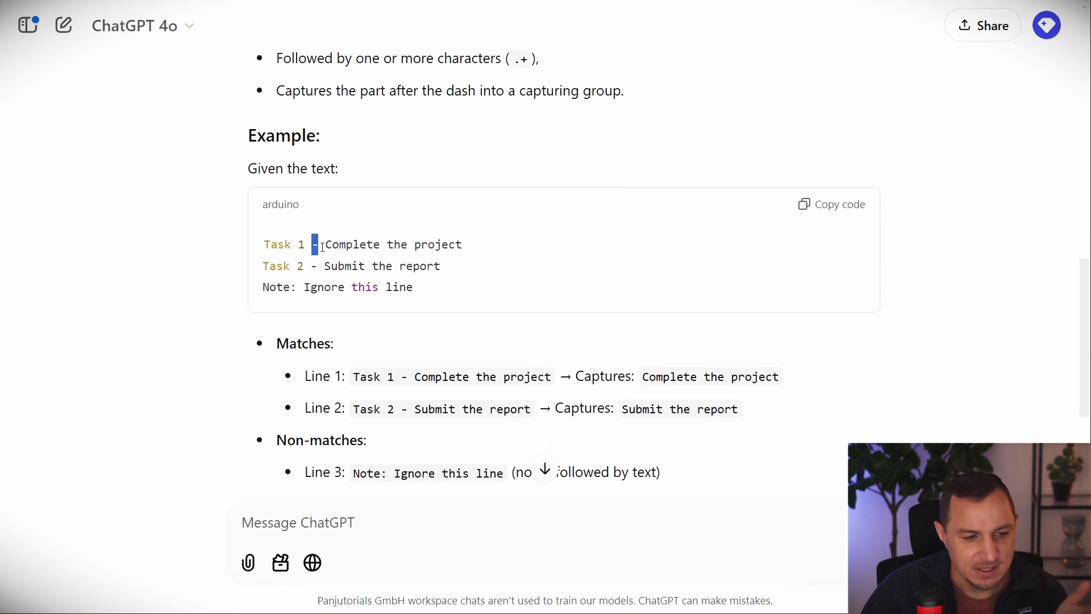
left_click_drag(325, 244, 476, 245)
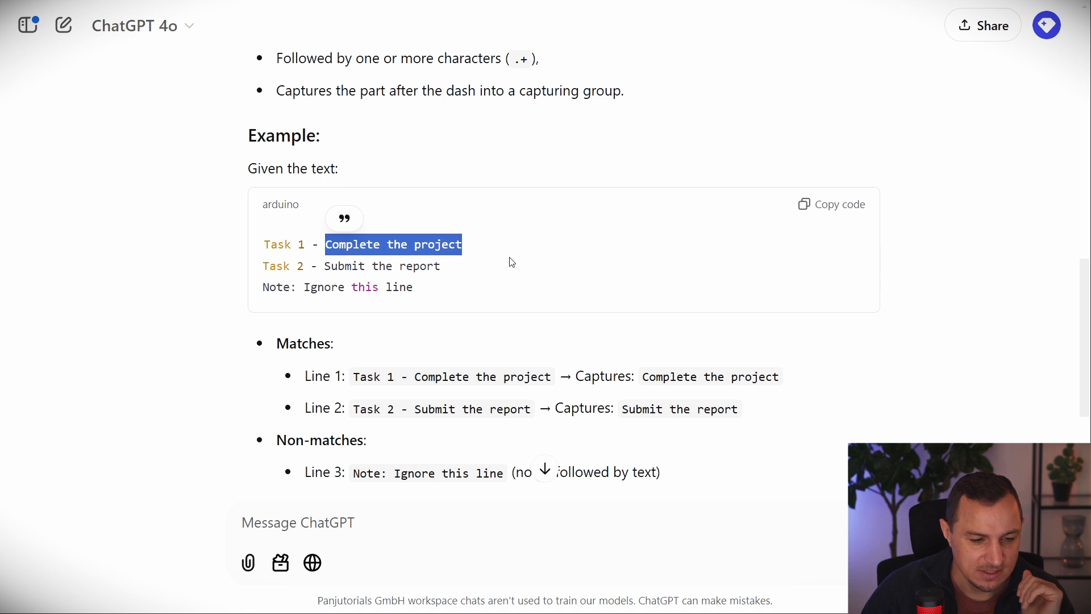
mouse_move(305, 287)
left_mouse_down()
mouse_move(262, 287)
mouse_move(448, 297)
mouse_move(302, 306)
mouse_move(299, 285)
left_mouse_up()
left_click(316, 284)
left_click(294, 286)
left_click_drag(431, 287, 283, 288)
left_click(458, 342)
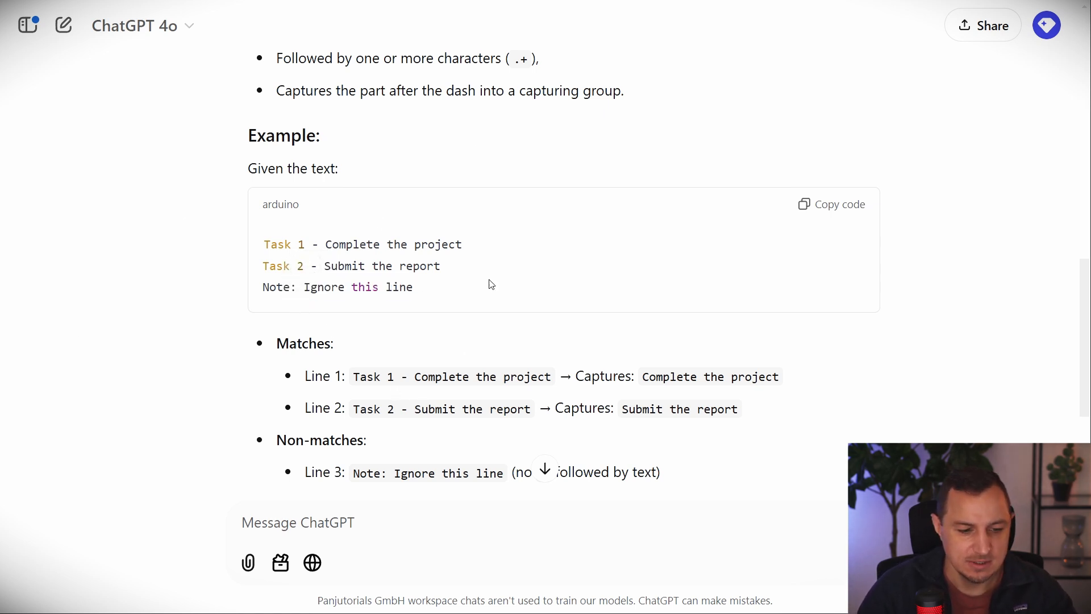
scroll(545, 341, "down", 1)
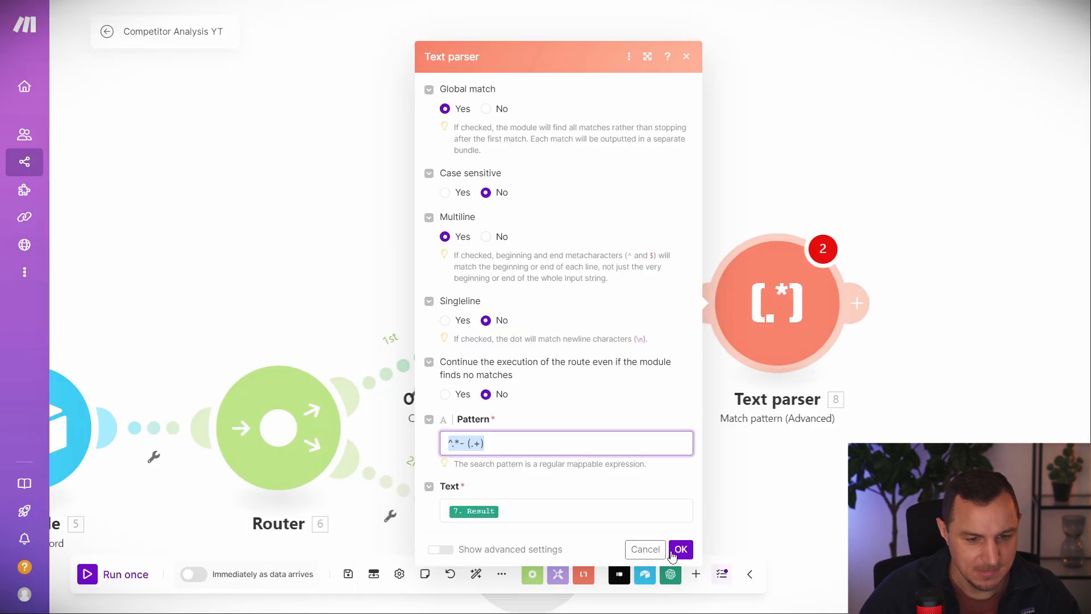
left_click(680, 549)
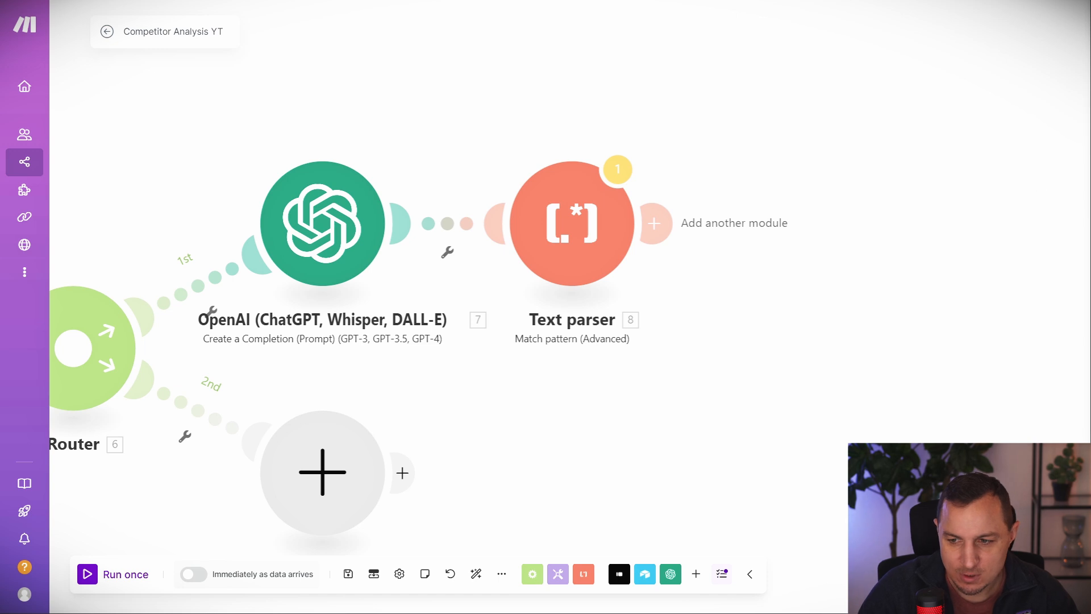
Add an OpenAI 'Create a Completion' module after the Text parser.
left_click(659, 223)
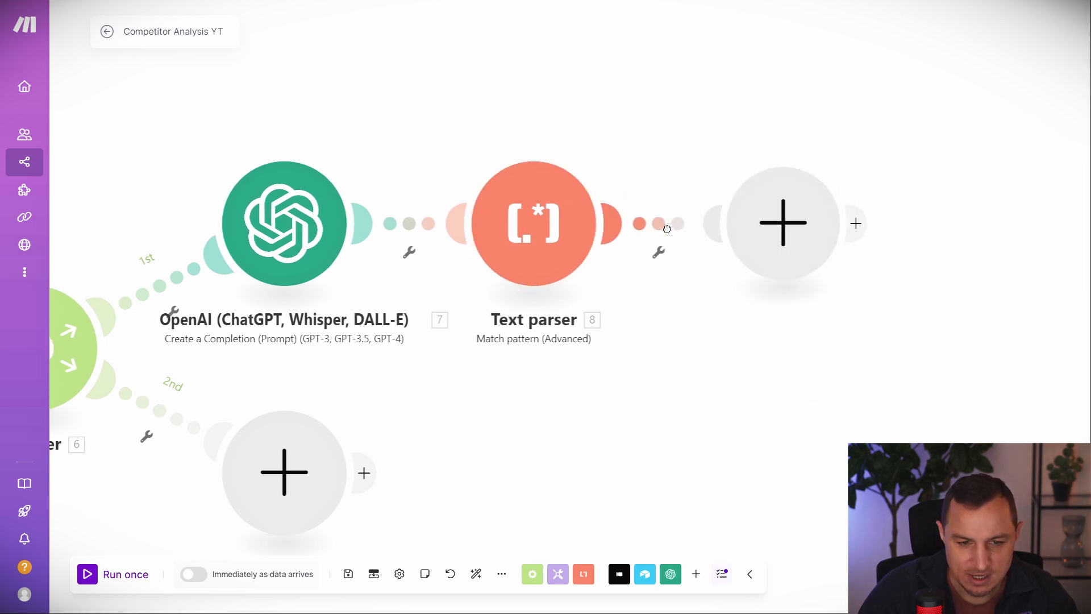
left_click(841, 183)
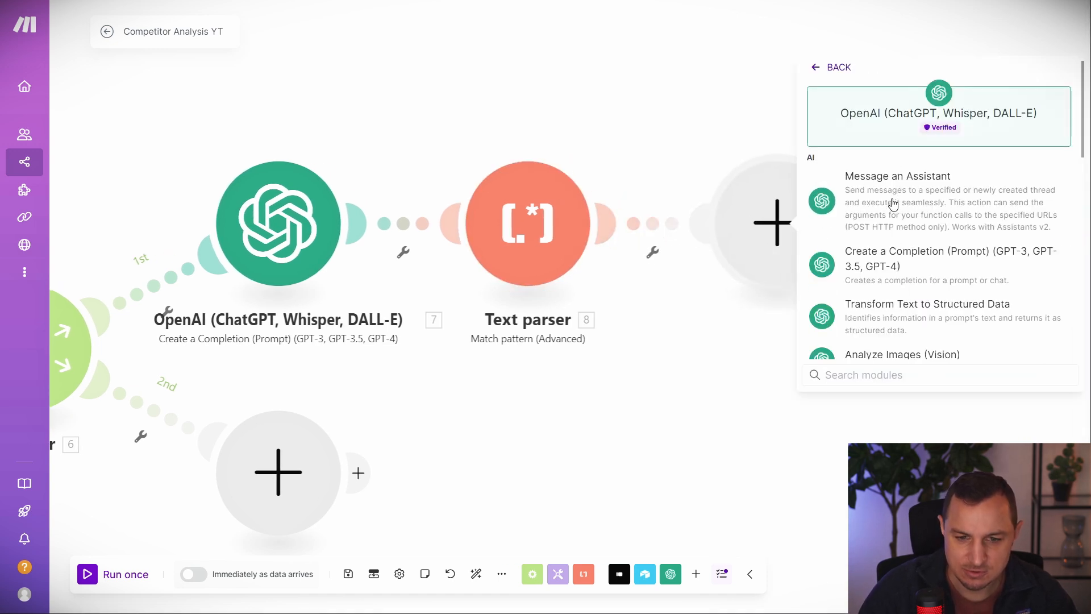
left_click(884, 278)
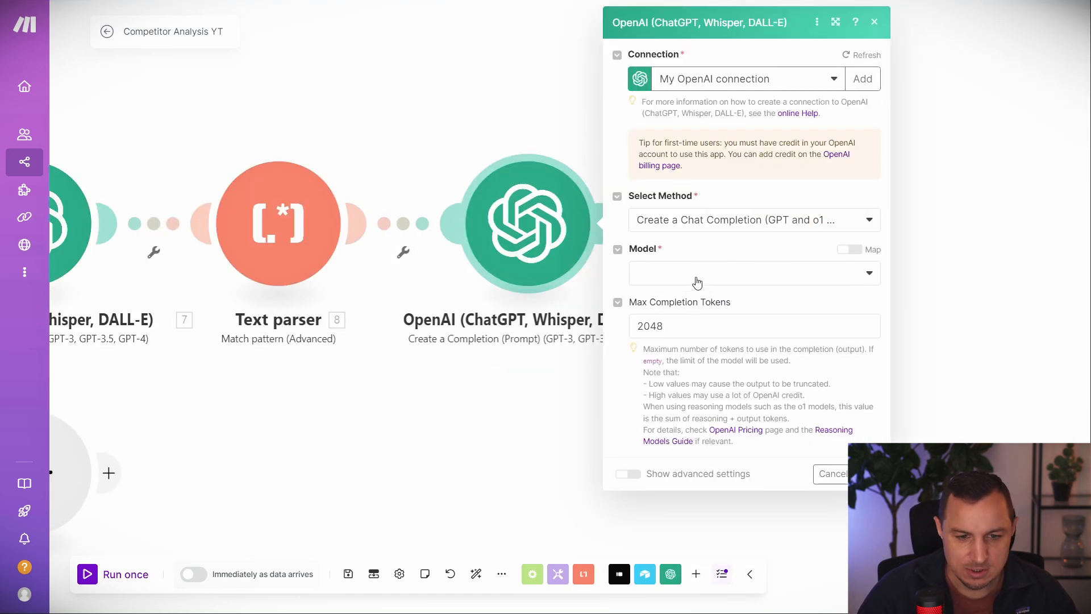
Choose the chatgpt-4o-latest model and add a first message with the User role.
left_click(698, 274)
left_click(680, 435)
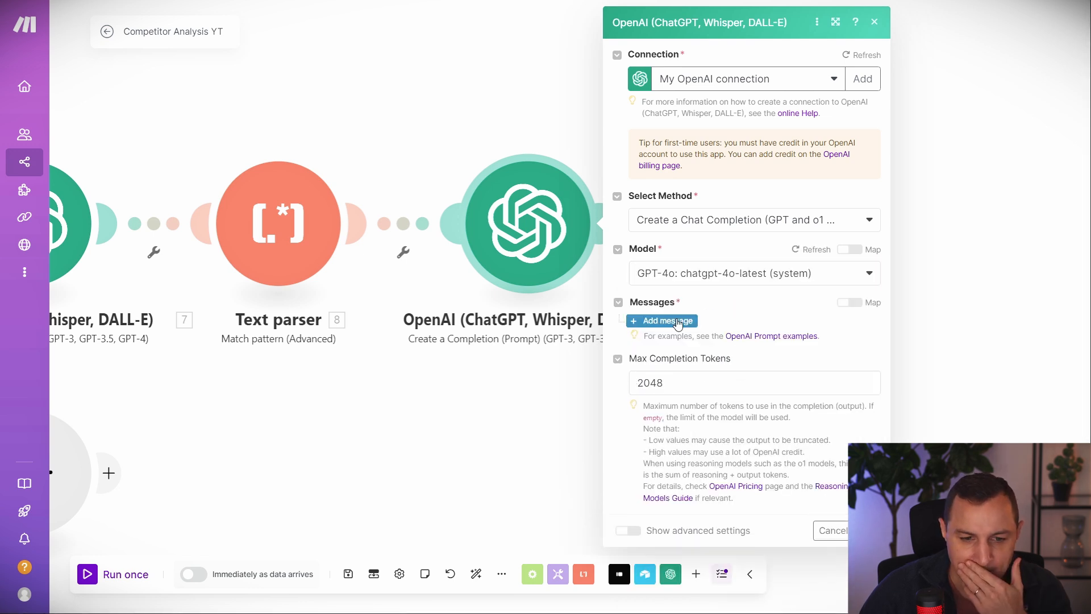
left_click(650, 390)
left_click(712, 359)
left_click(688, 407)
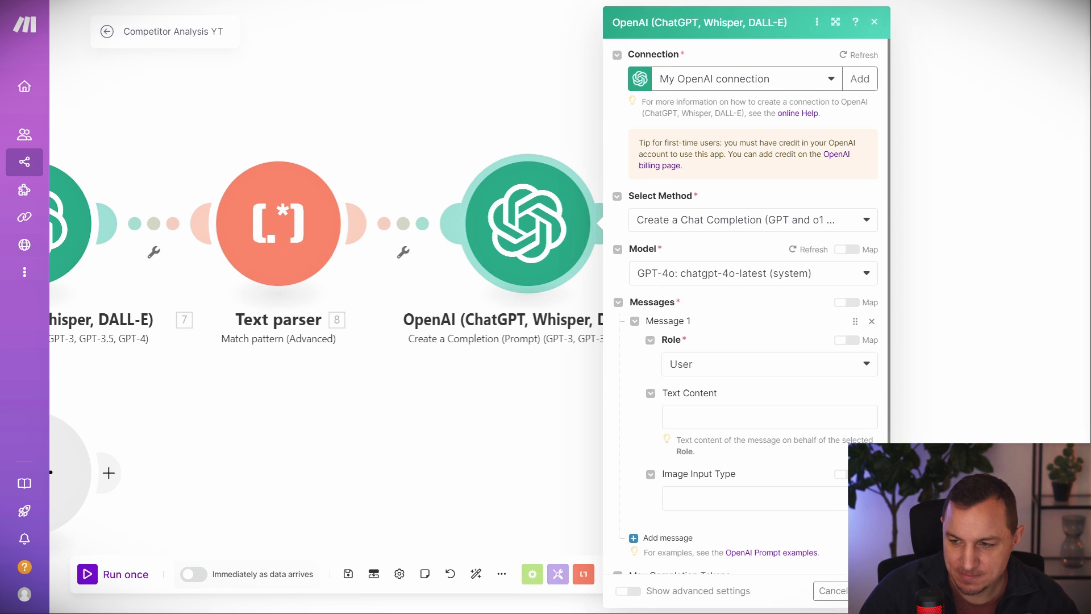
Paste the strengths prompt and replace the old brand token with the Text parser Value.
left_click(727, 415)
type("For the Brand \"6.value\", mention its strengths in brief for the following areas of focus that makes it stand ahead of its competitor \"37.SiteName\":  37.`Areas of focus`  Mention the strengths in a markdown code snippet without any styling like bold, italics or underlined.")
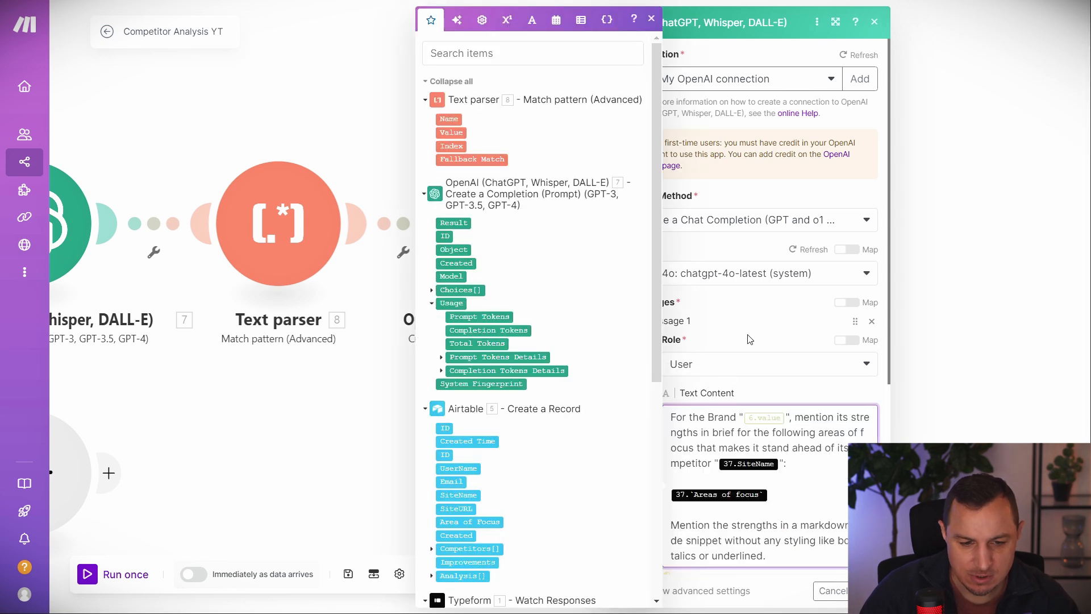
scroll(750, 339, "down", 3)
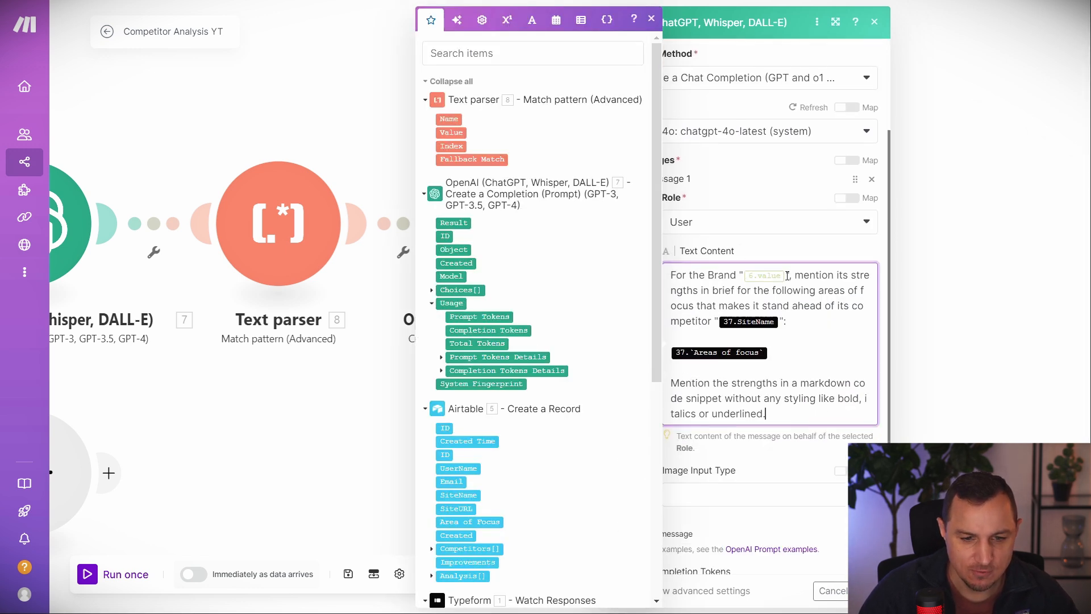
left_click(798, 276)
key("BackSpace")
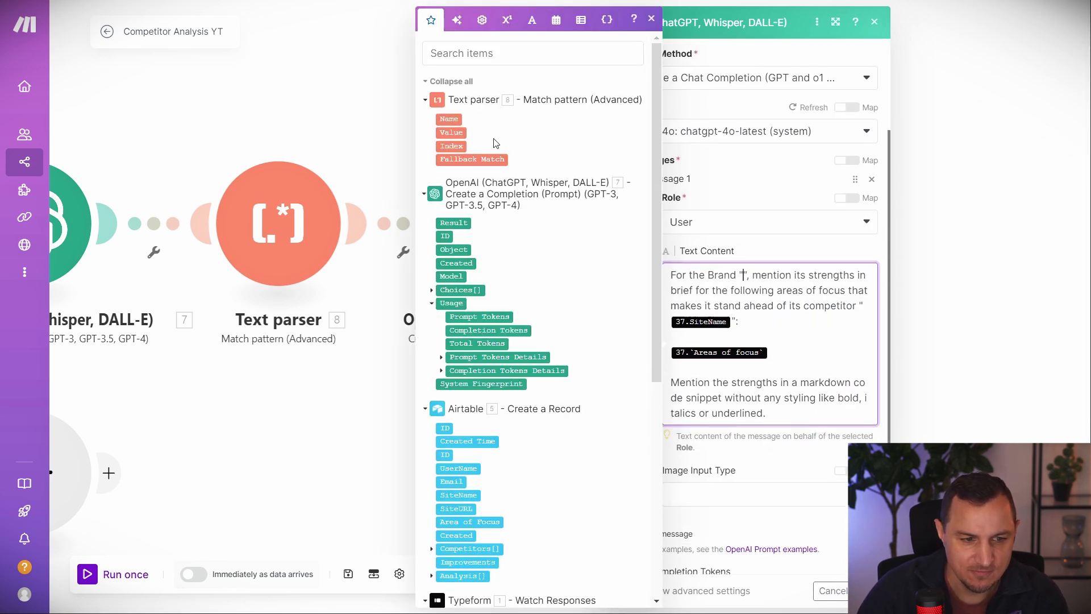
left_click(451, 132)
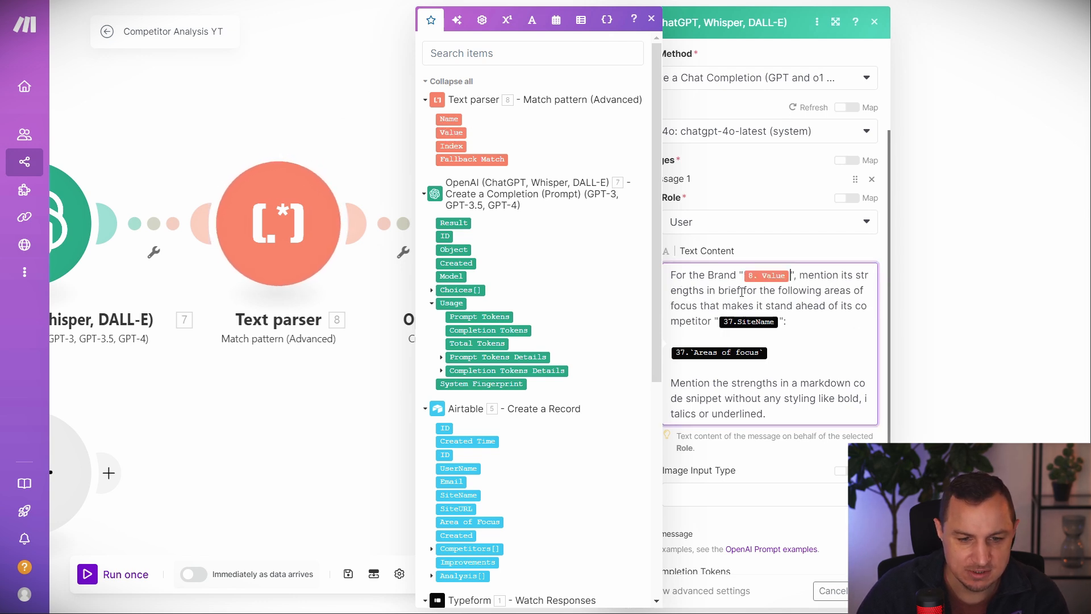
Map Airtable SiteName as competitor and Typeform Areas of focus into the prompt, then save the module.
left_click(773, 322)
key("BackSpace")
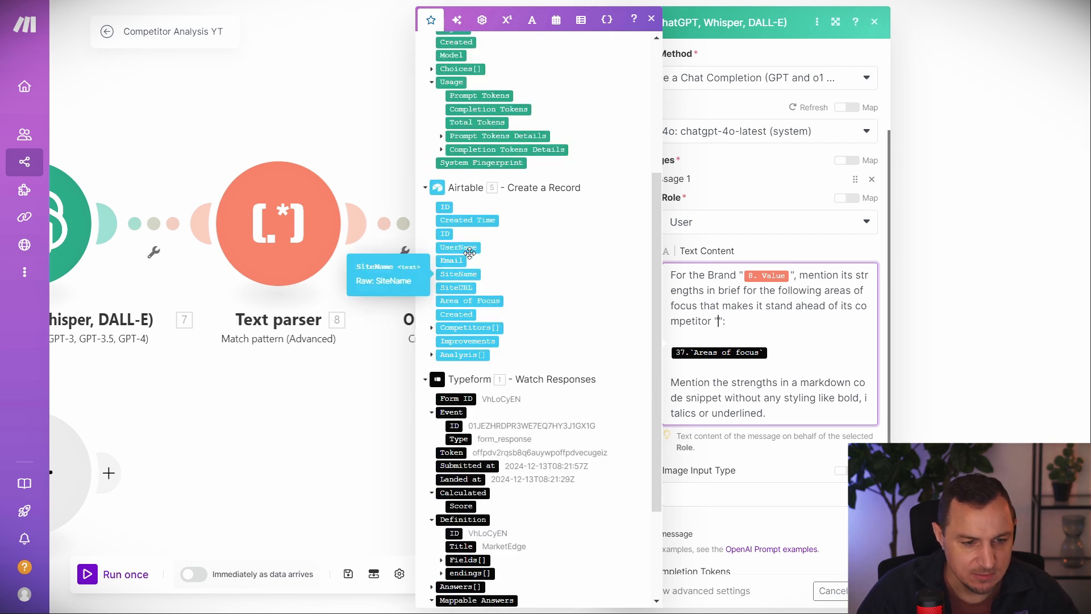
left_click_drag(463, 277, 763, 325)
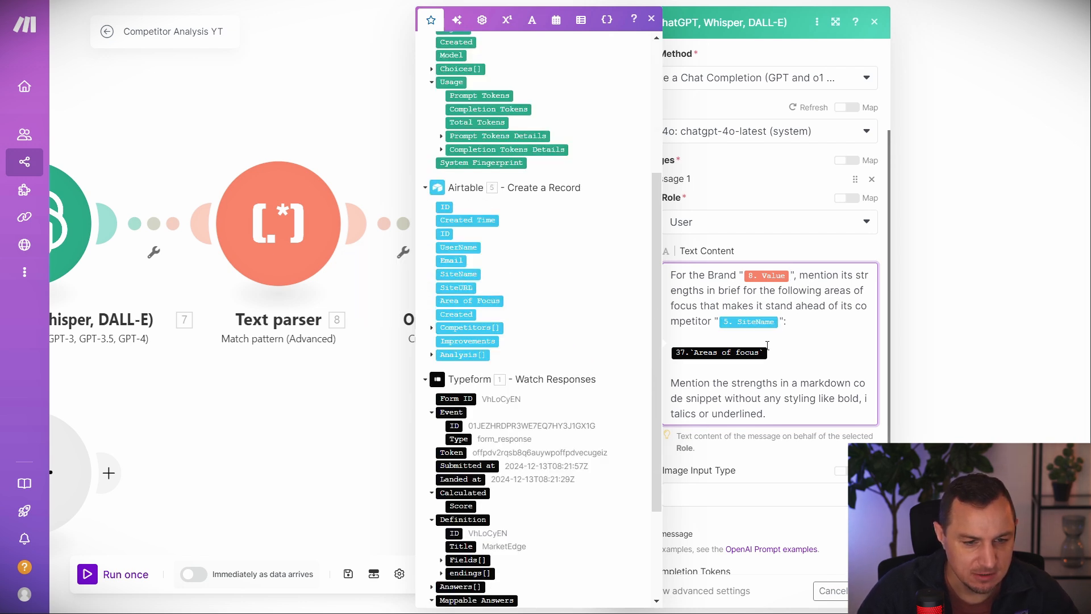
key("BackSpace")
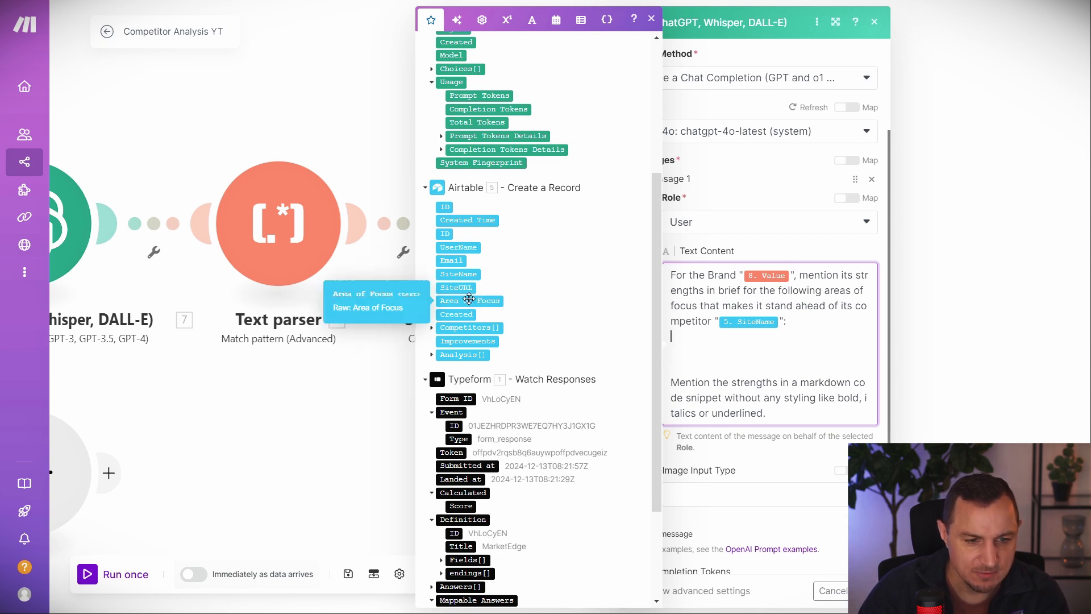
scroll(476, 505, "down", 3)
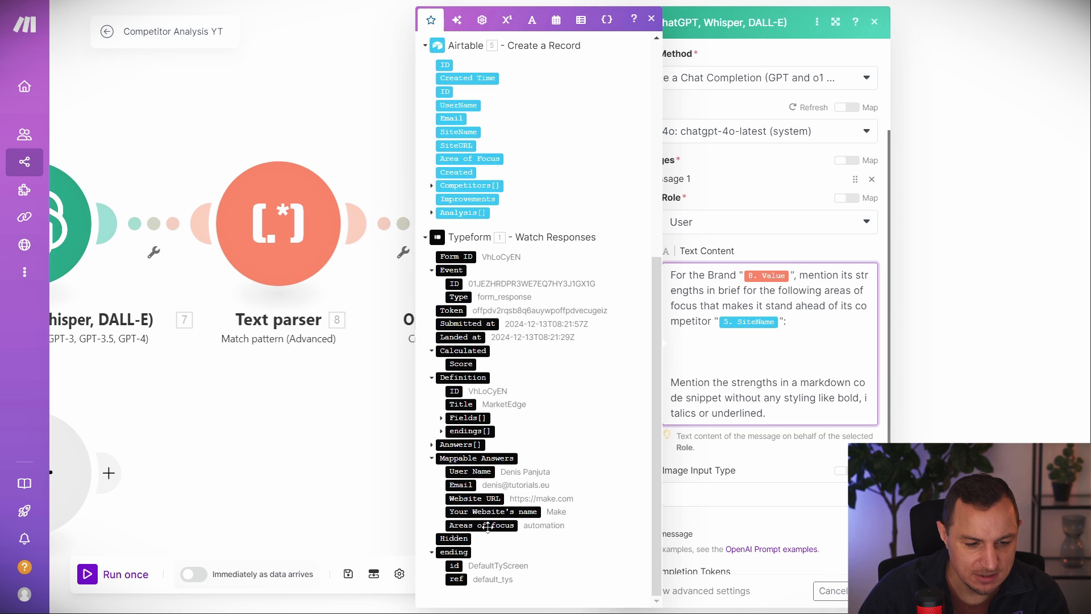
left_click(487, 525)
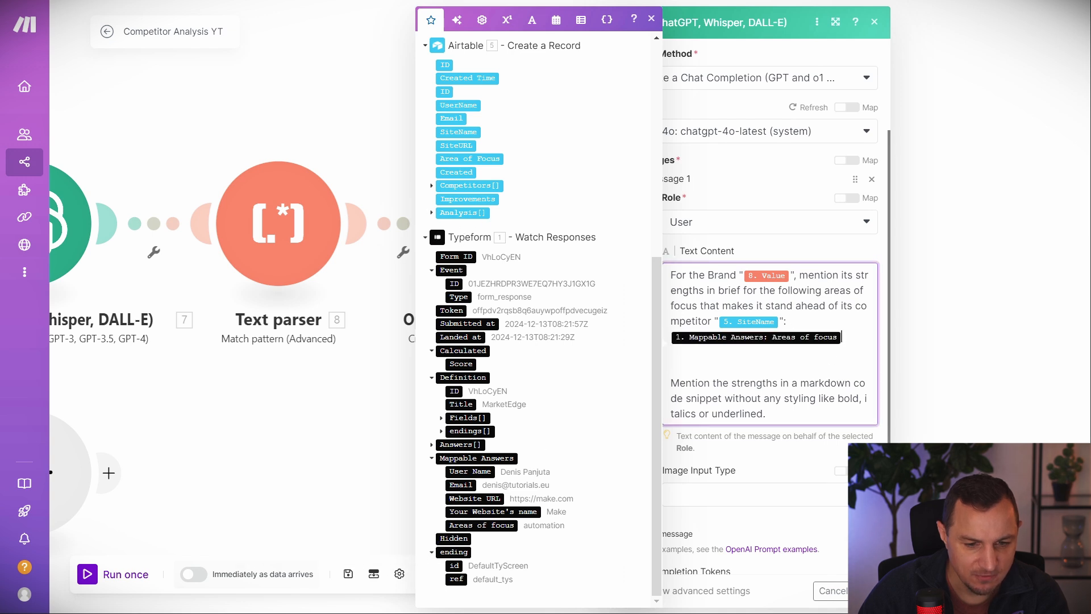
left_click(867, 591)
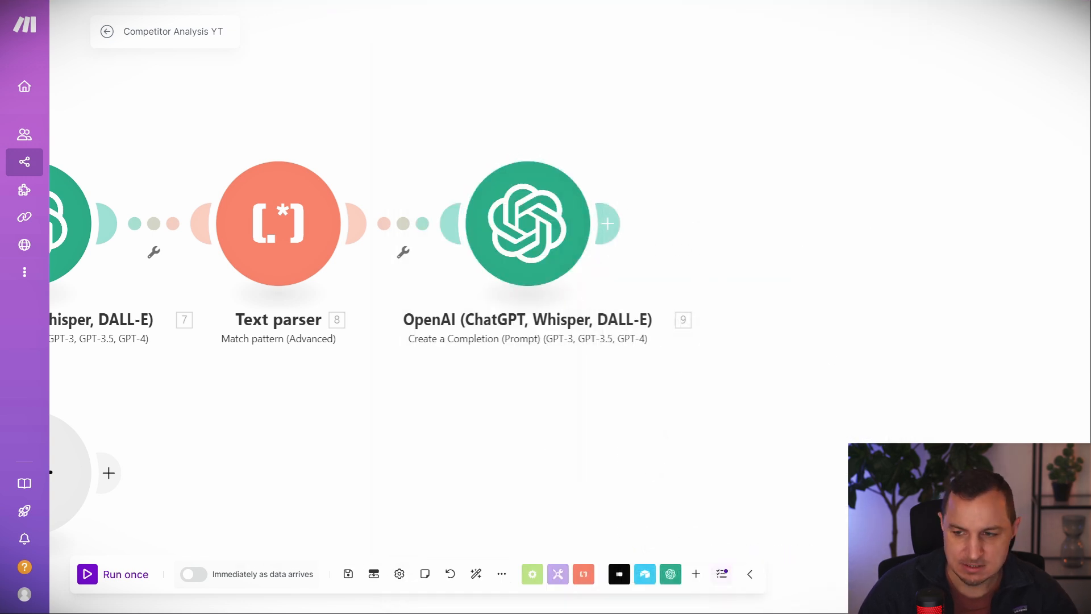
Add a Text parser Match pattern (Advanced) after OpenAI and paste the markdown code-block regex.
left_click(607, 223)
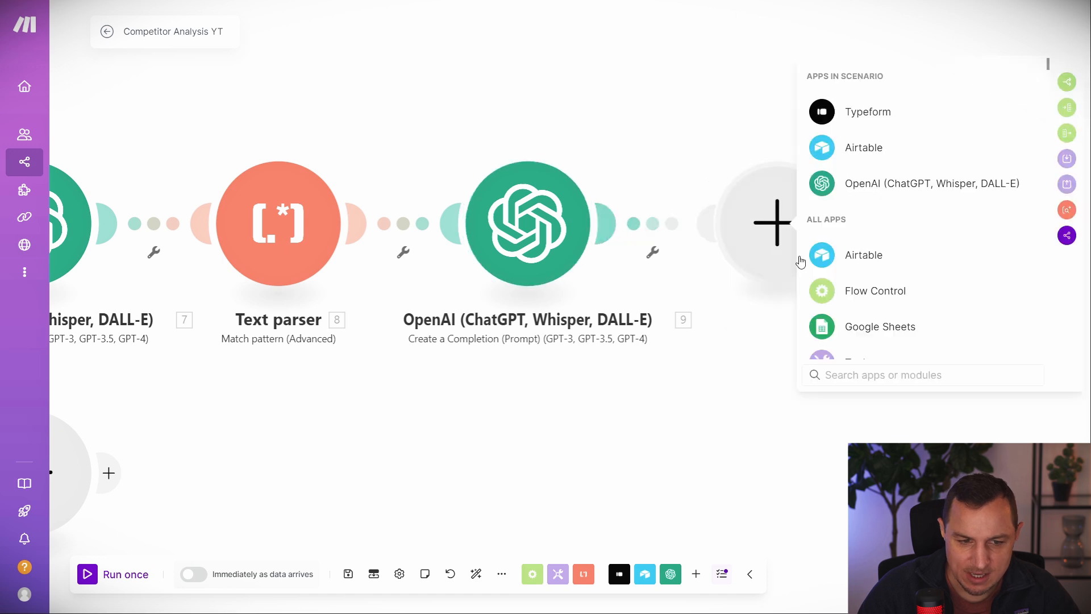
type("text")
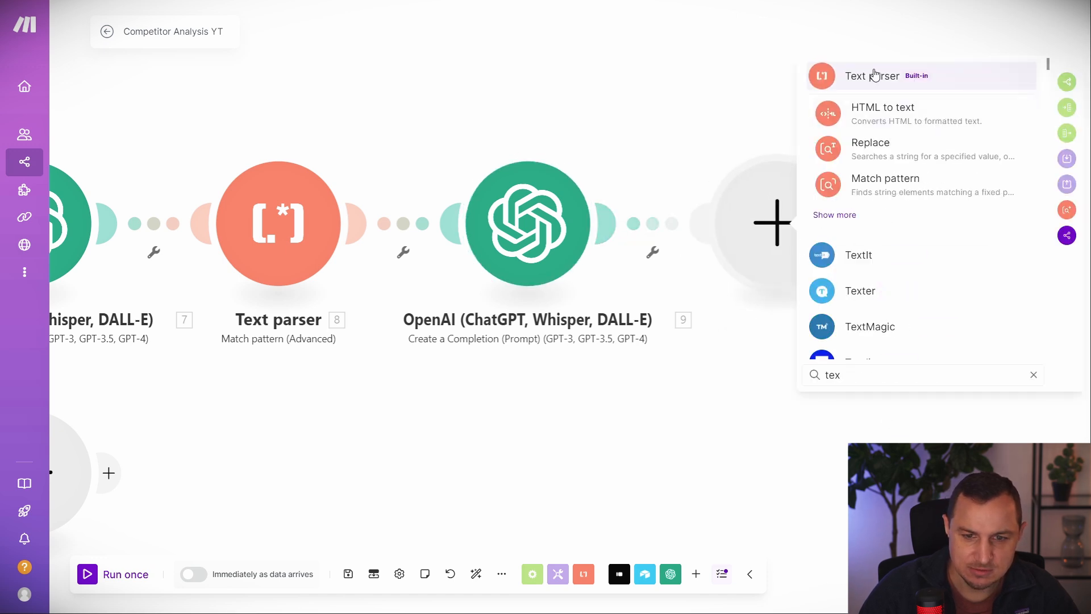
left_click(877, 76)
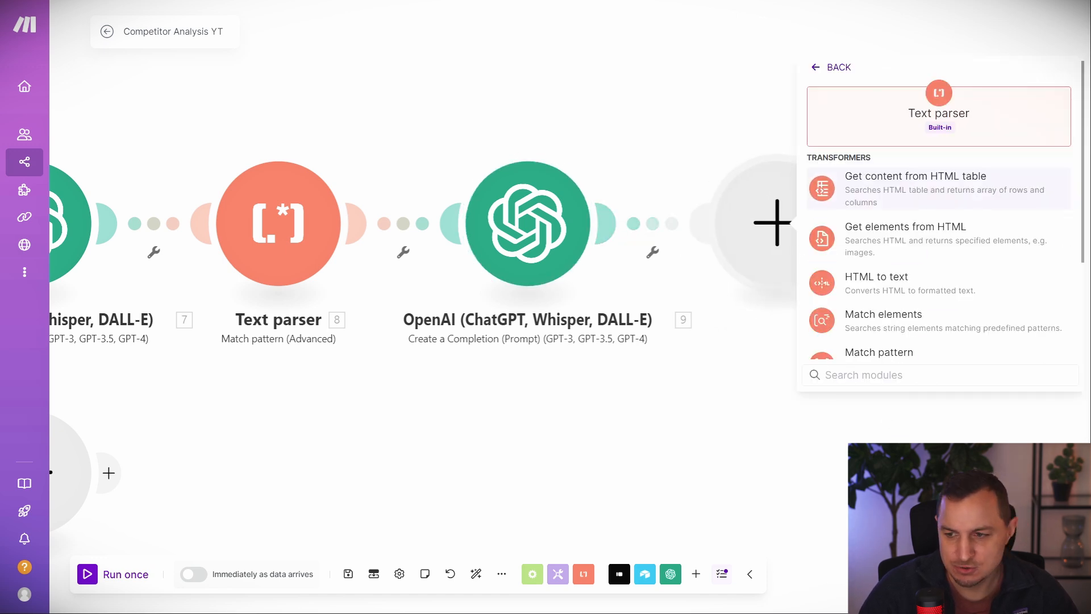
scroll(890, 324, "down", 3)
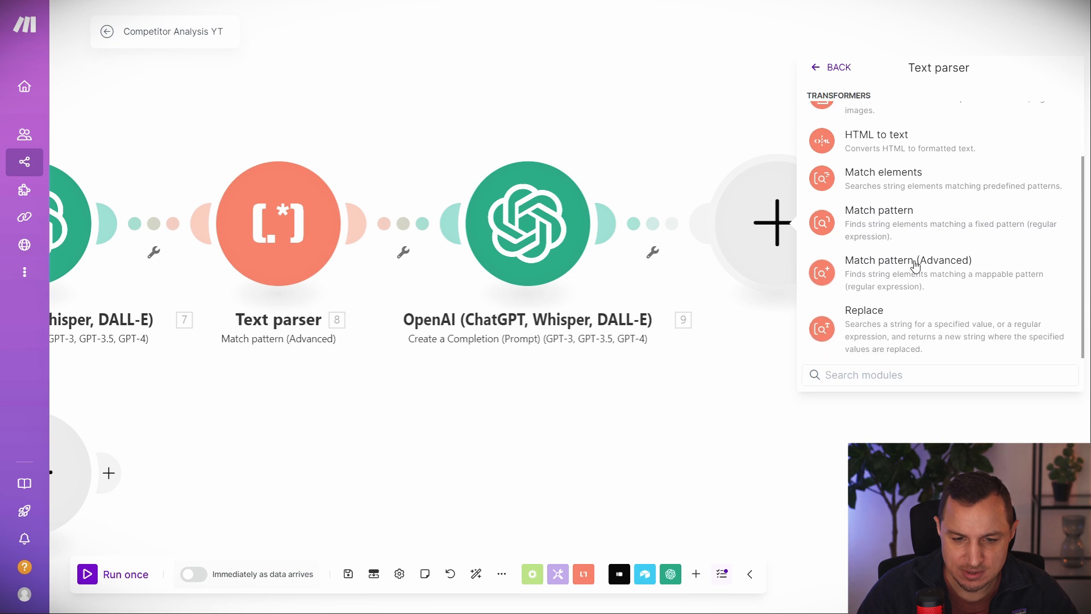
left_click(914, 265)
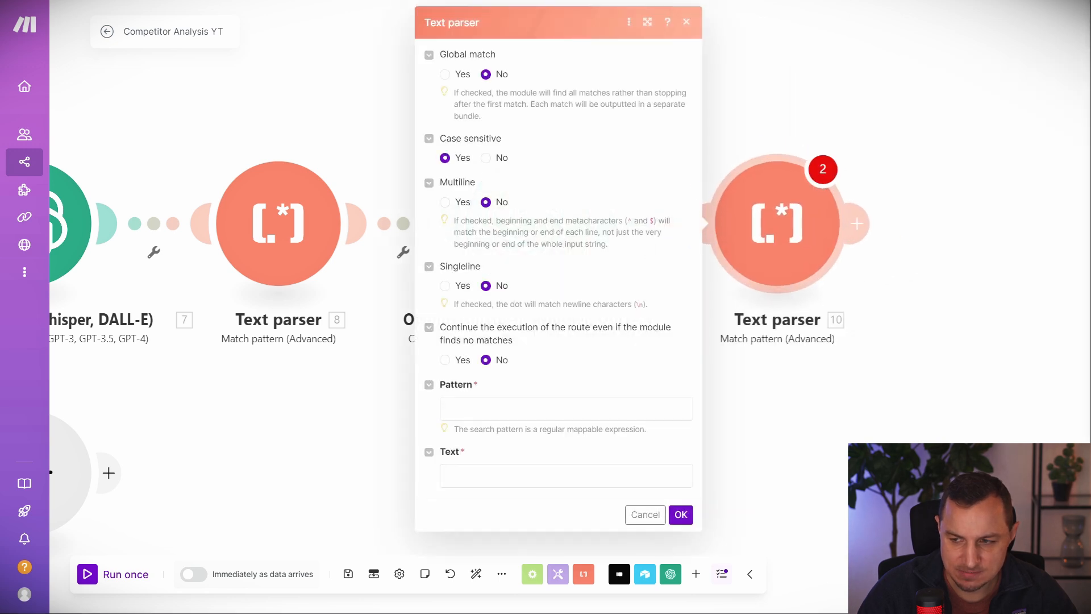
left_click(501, 414)
type("```markdown\\n([\\s\\S]*?)\\n```")
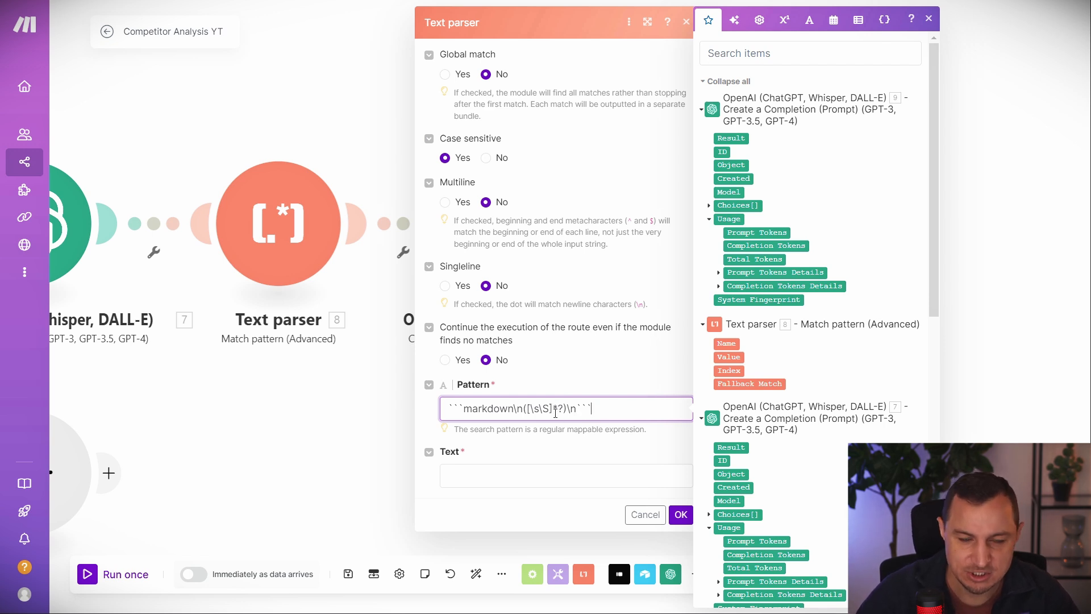
Map OpenAI module 9's Result into the Text parser's Text field and save it.
left_click_drag(531, 410, 568, 412)
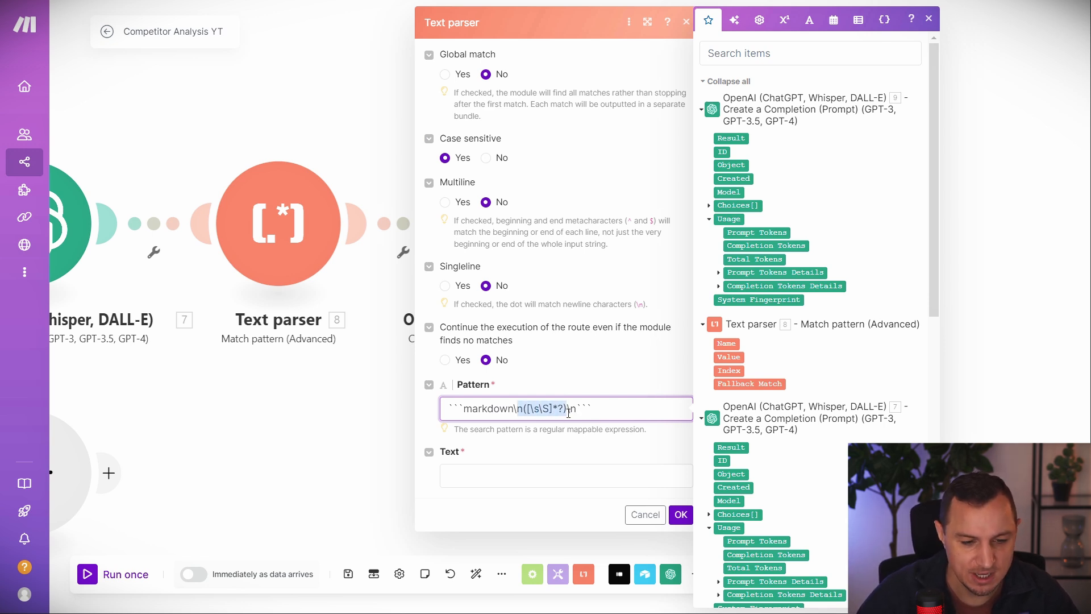
left_click(527, 409)
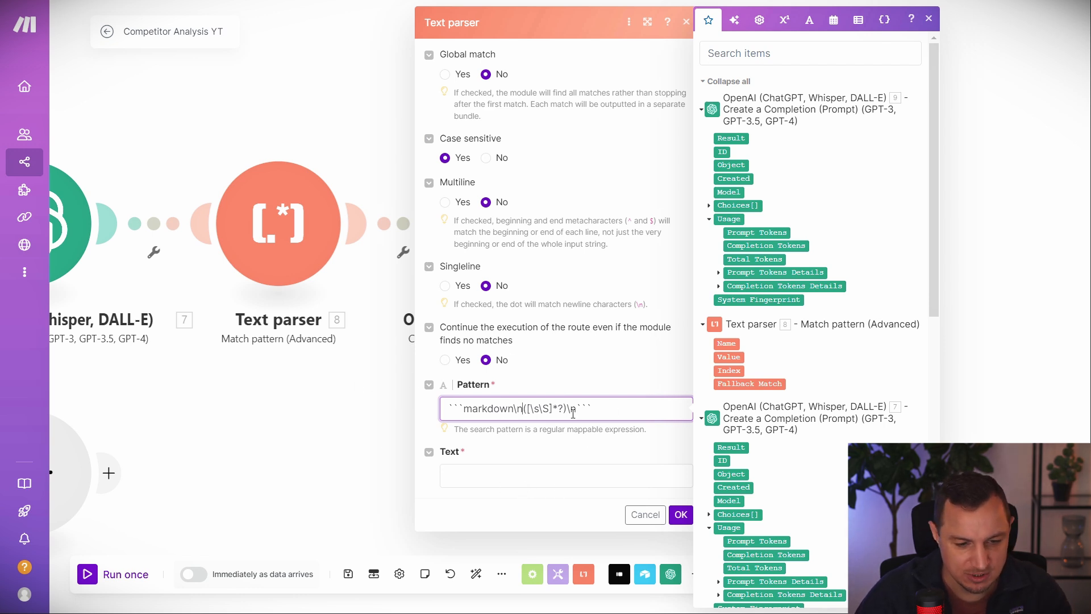
left_click(544, 482)
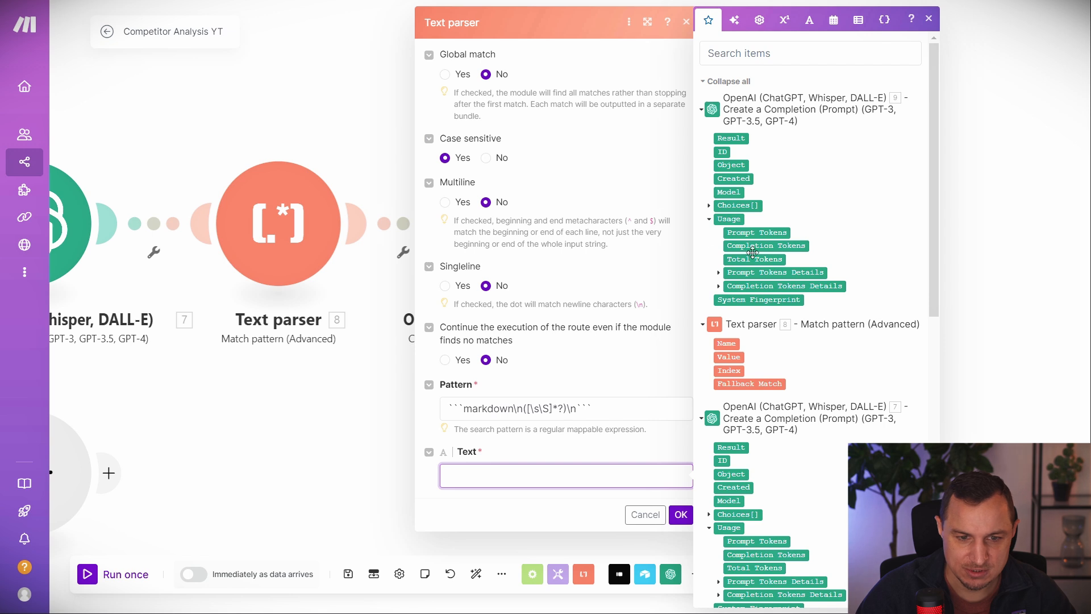
scroll(266, 360, "down", 1)
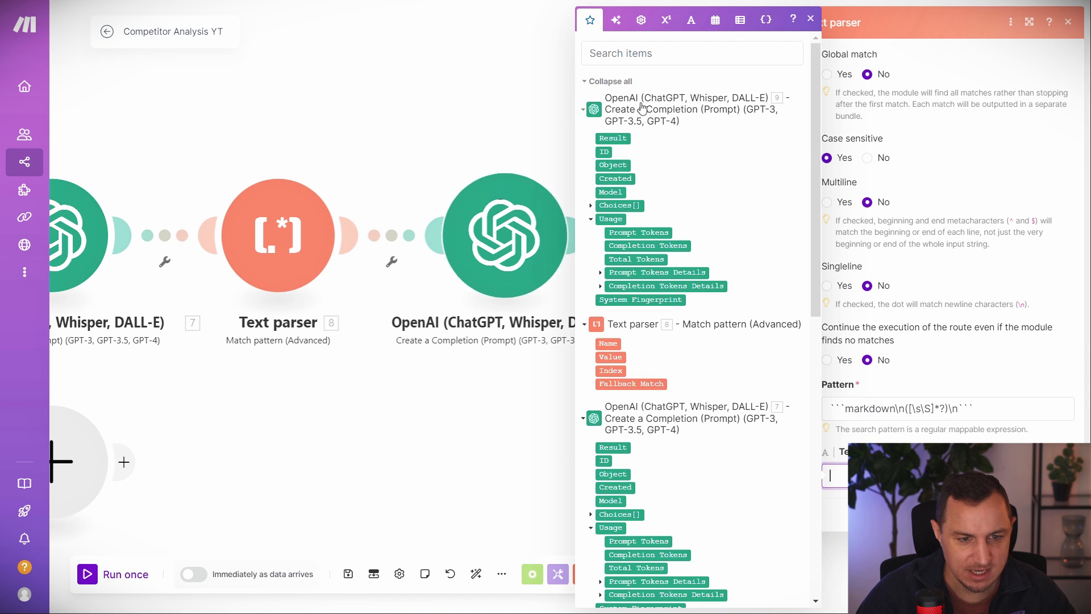
left_click(613, 139)
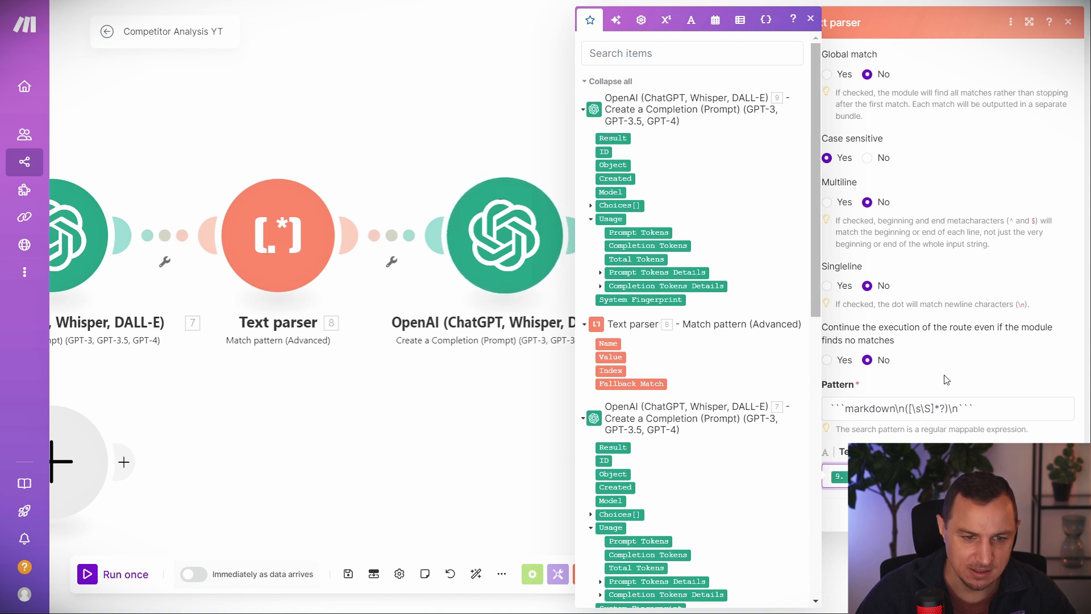
left_click(520, 117)
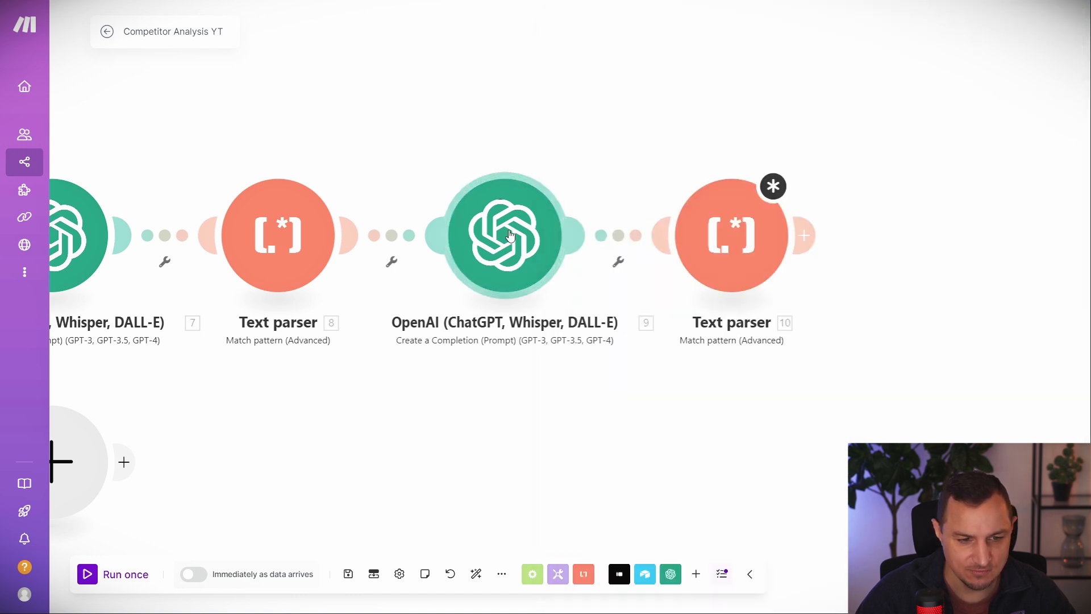
Reopen the new Text parser to verify its markdown extraction pattern, then revisit the middle OpenAI step.
left_click(735, 229)
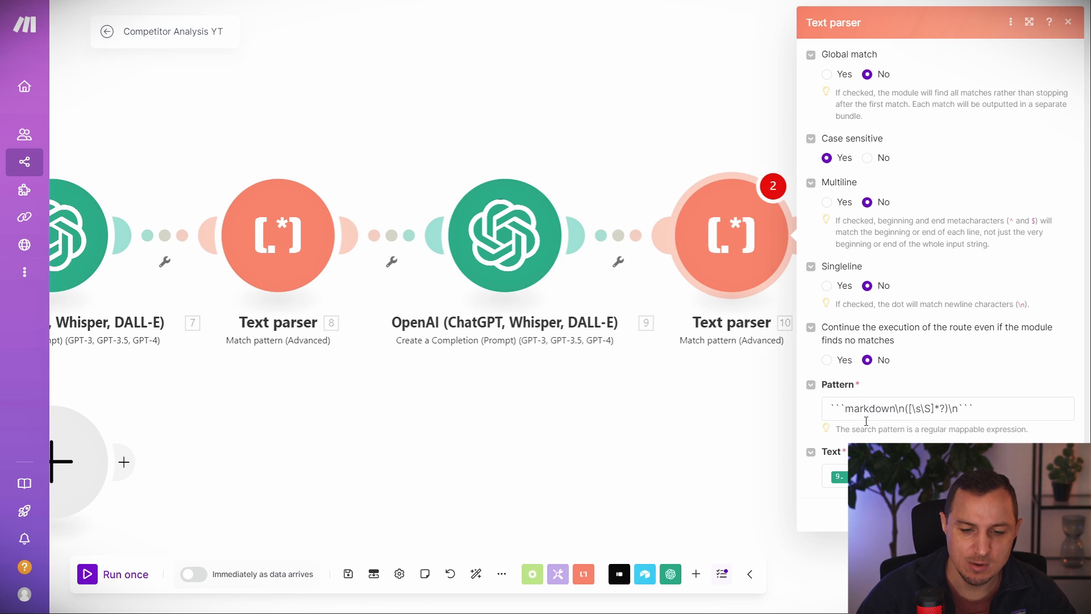
left_click_drag(831, 408, 1004, 413)
left_click(495, 387)
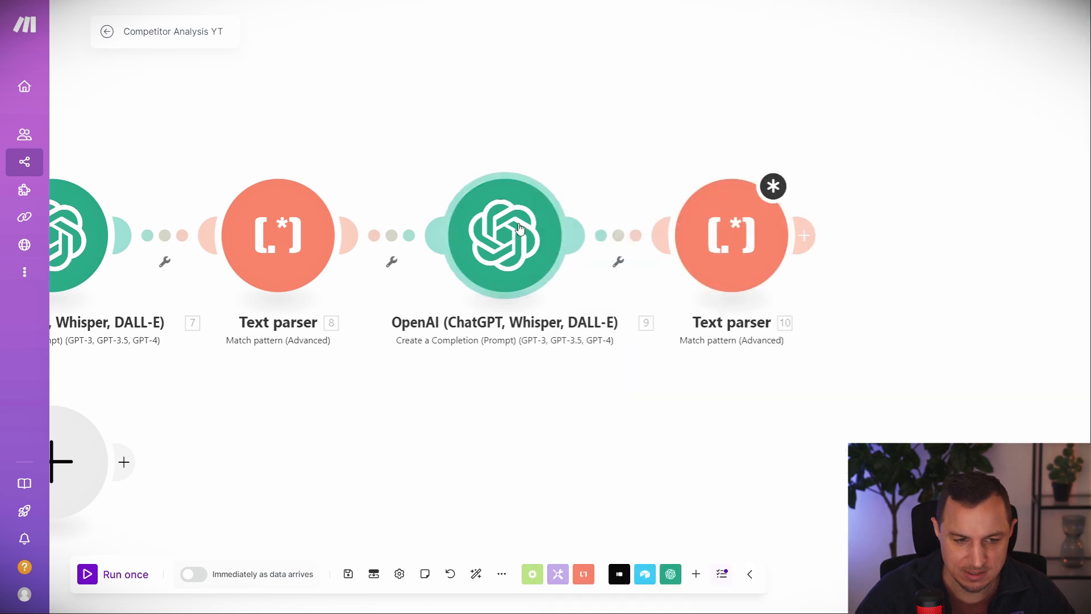
left_click(505, 235)
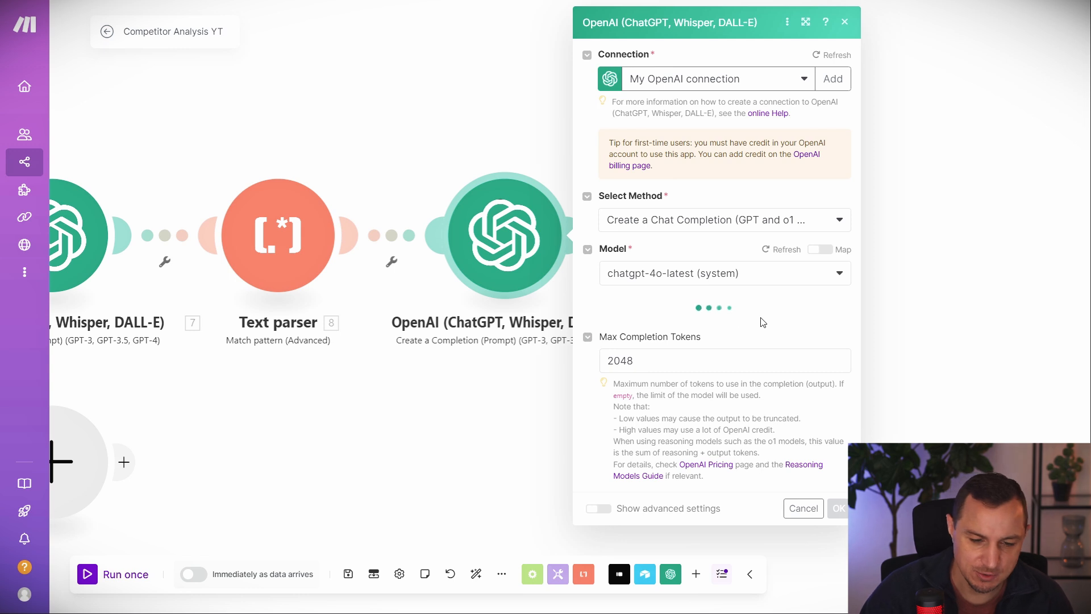
scroll(733, 366, "down", 4)
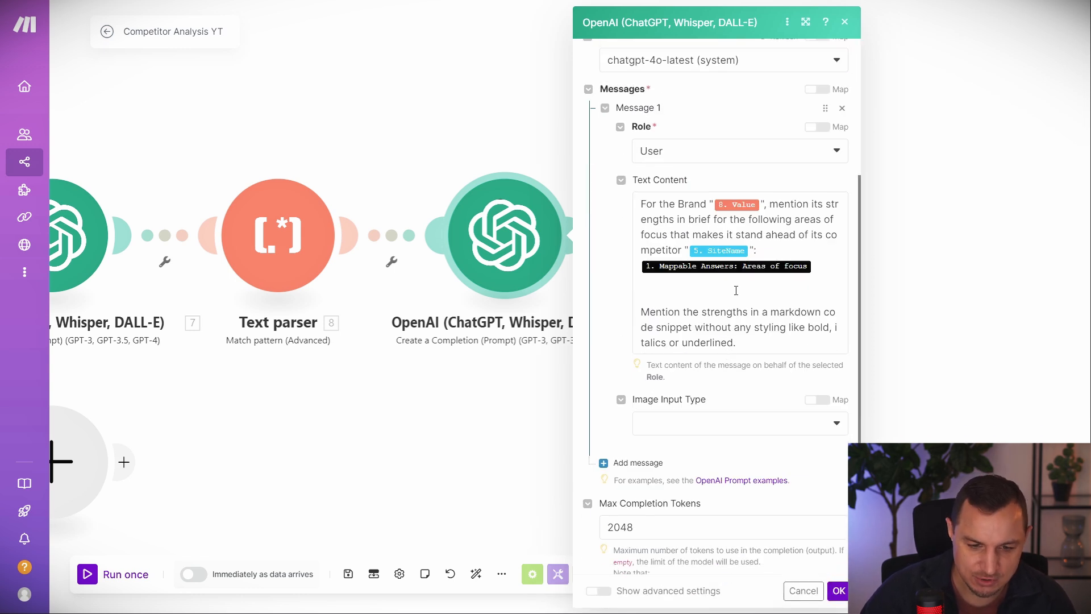
scroll(736, 290, "down", 1)
left_click_drag(638, 241, 731, 262)
double_click(808, 239)
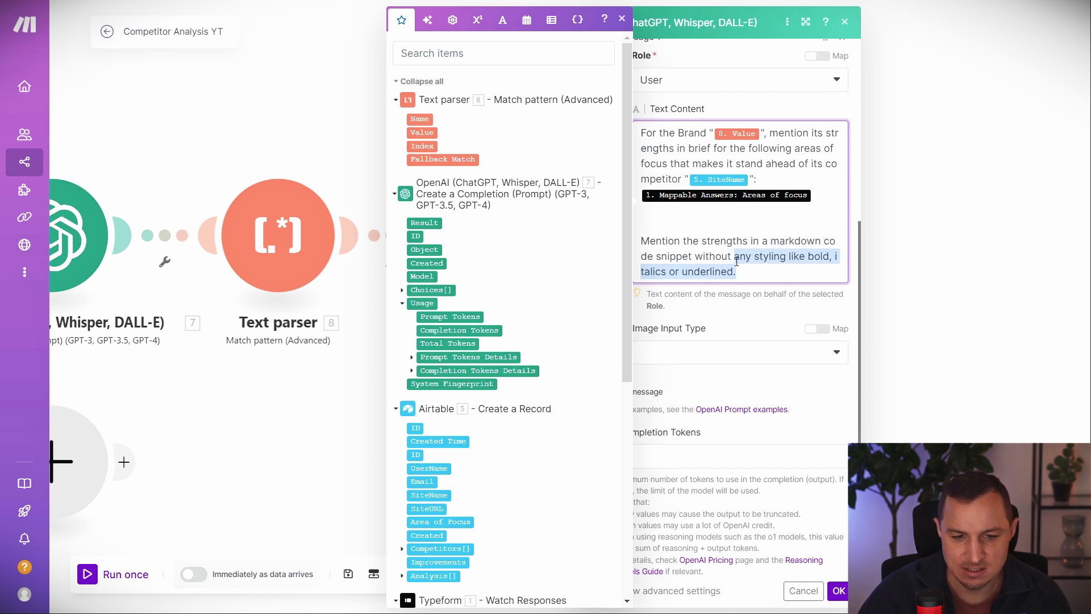
left_click(935, 247)
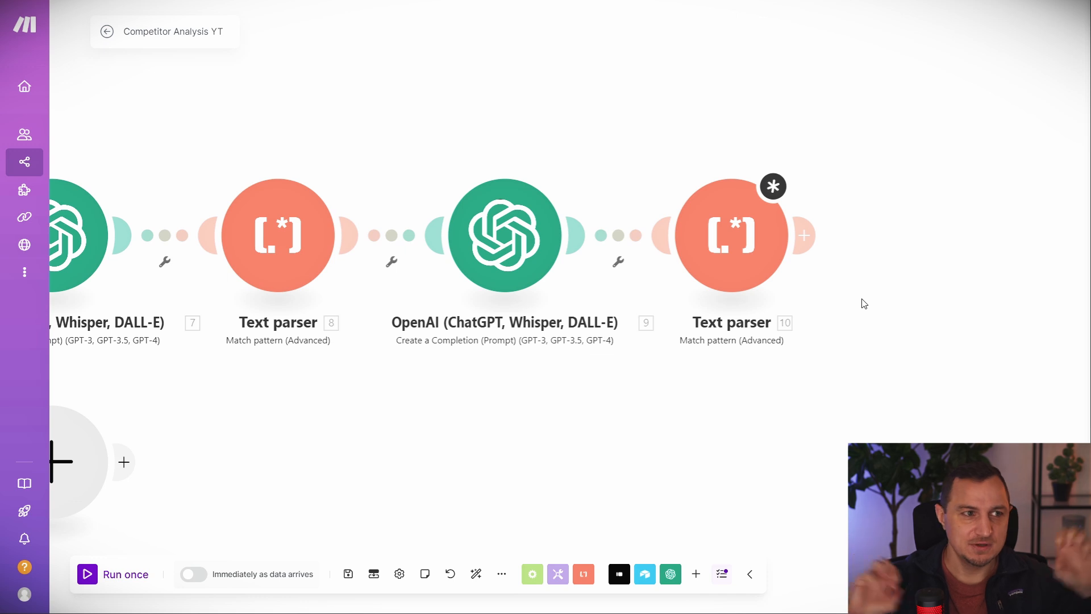
left_click(804, 234)
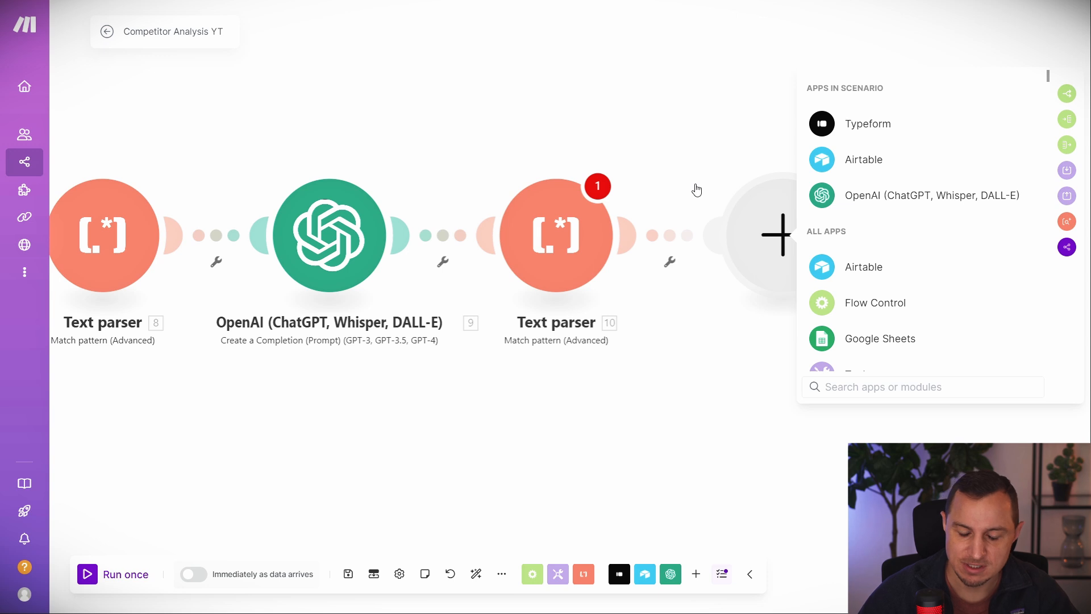
Add an Airtable Create a Record module on base CompAnalysis YT, table Competitors.
left_click(863, 159)
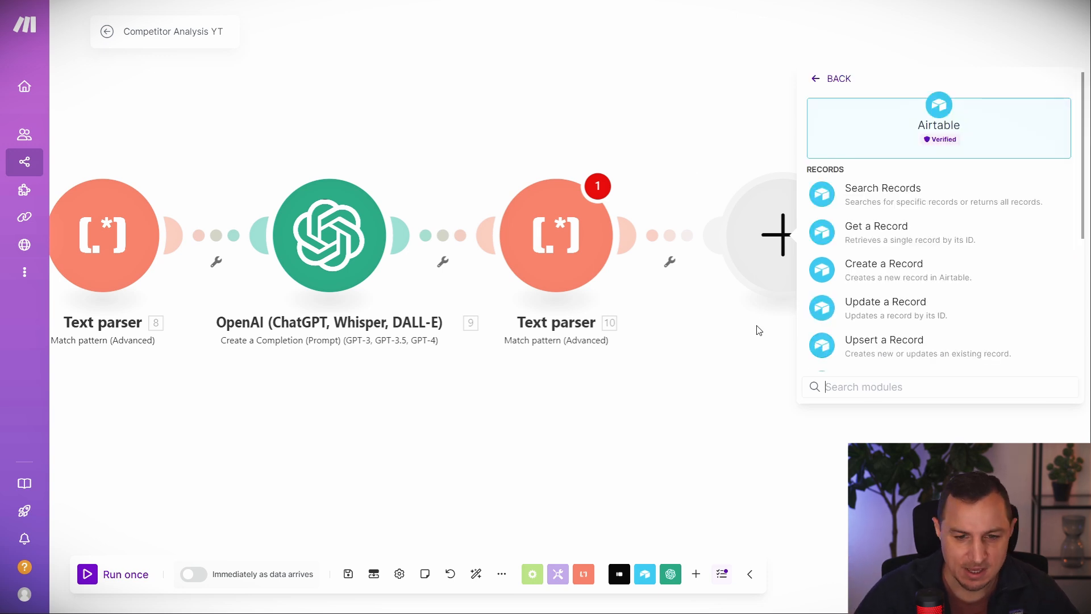
left_click(878, 279)
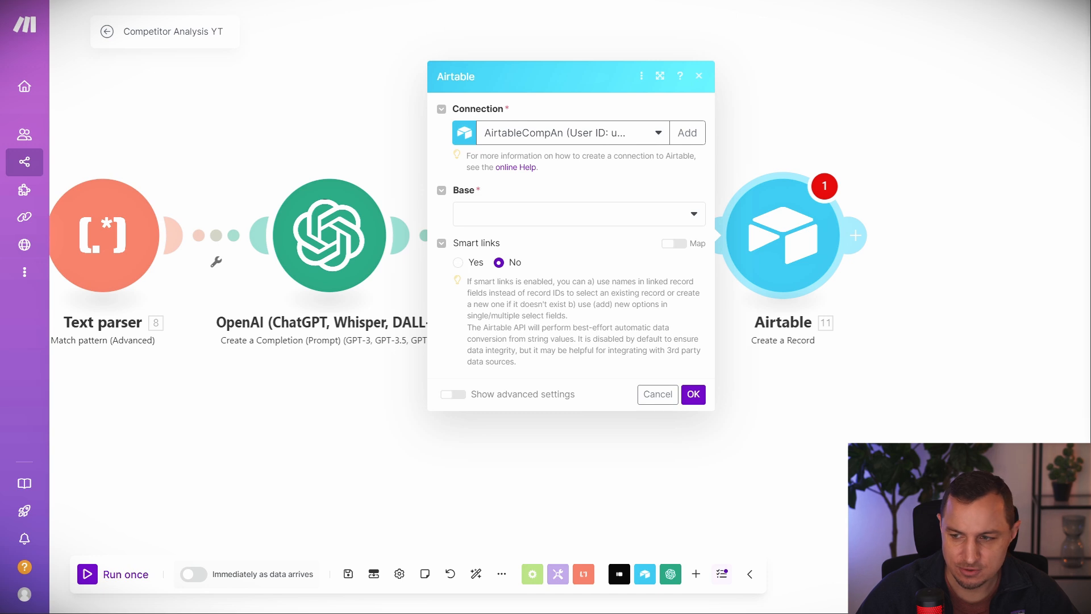
left_click(520, 216)
left_click(533, 233)
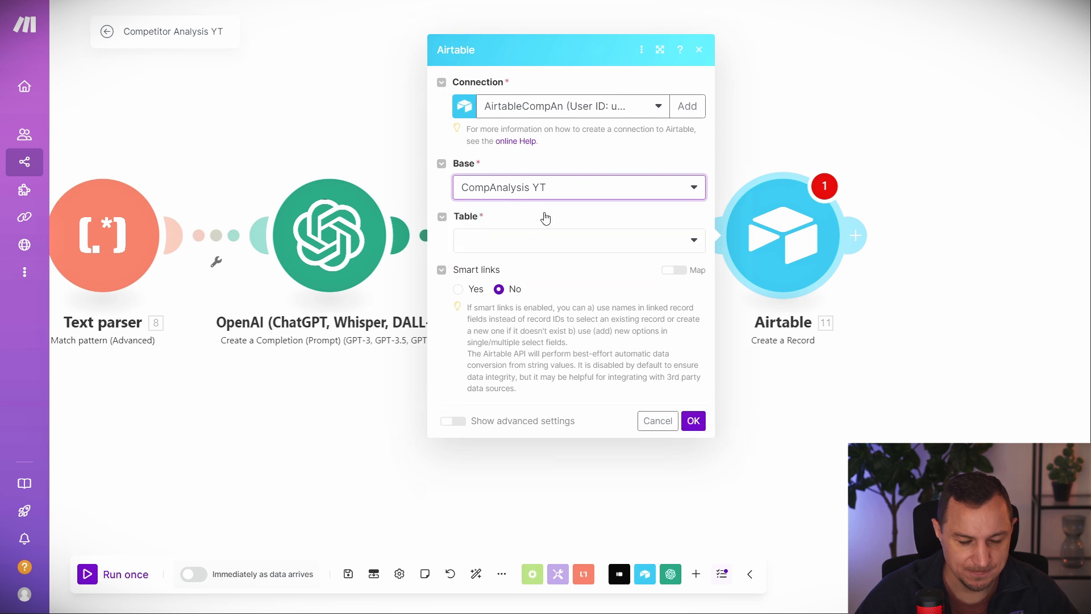
left_click(506, 239)
left_click(503, 289)
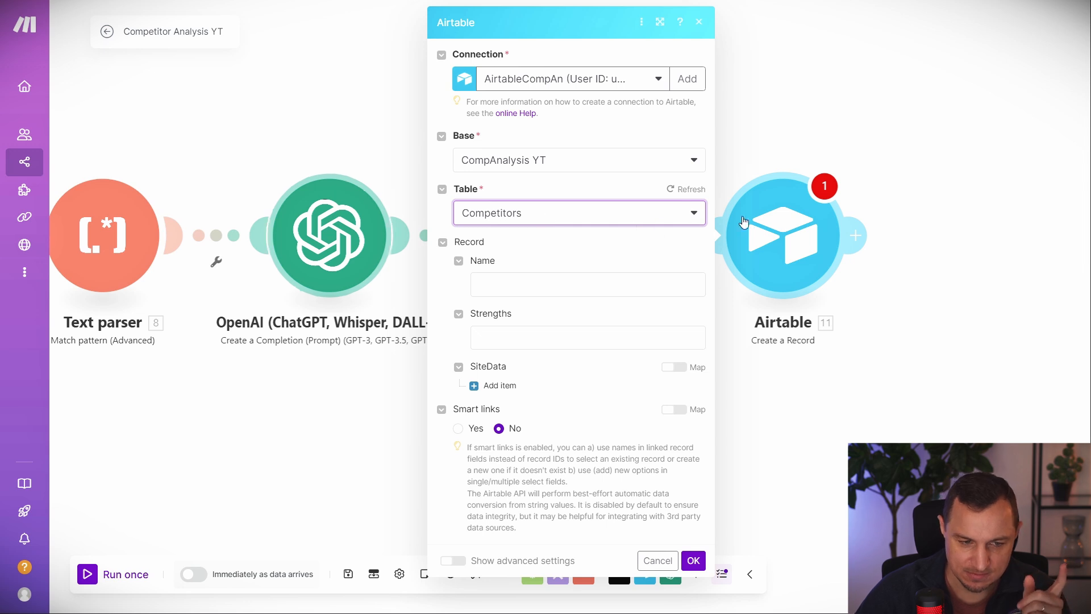
Map Name to 8.Value, Strengths to 10.Value and the SiteData link to 5.ID.
left_click(583, 290)
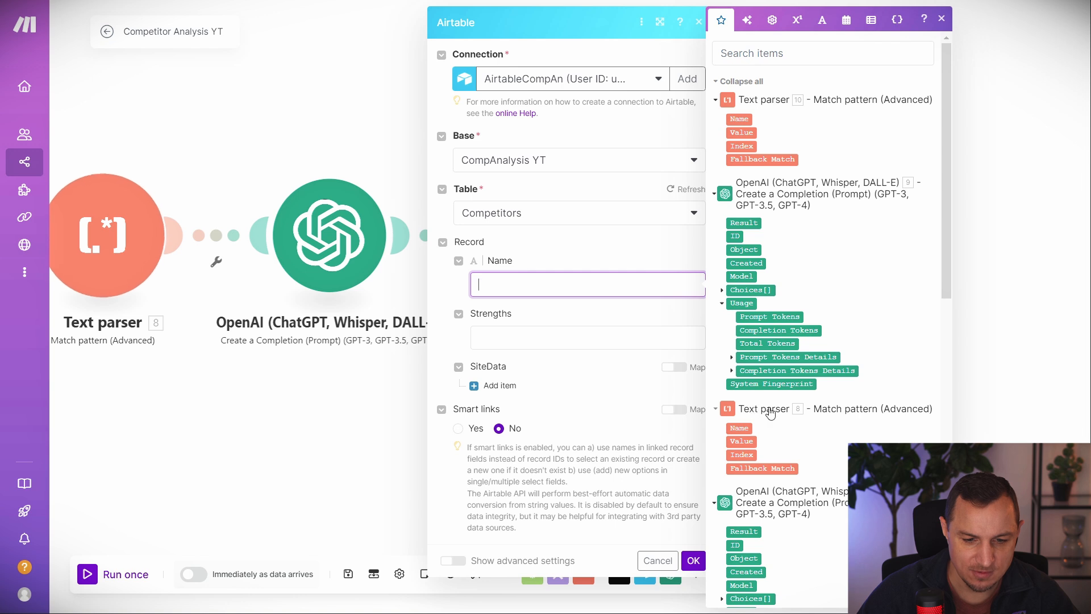
left_click(741, 441)
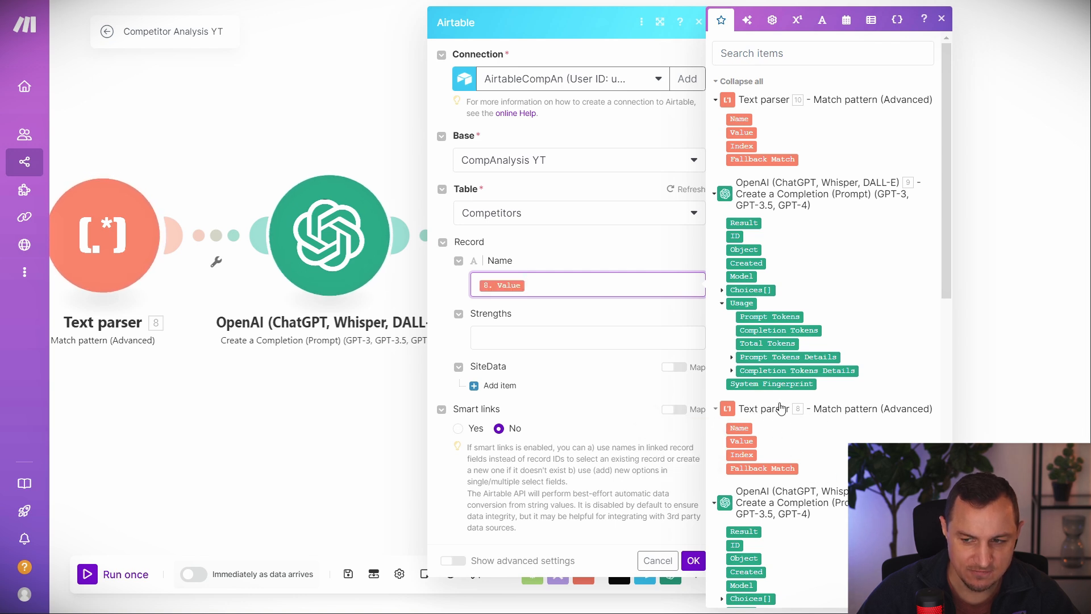
left_click(459, 322)
left_click(530, 338)
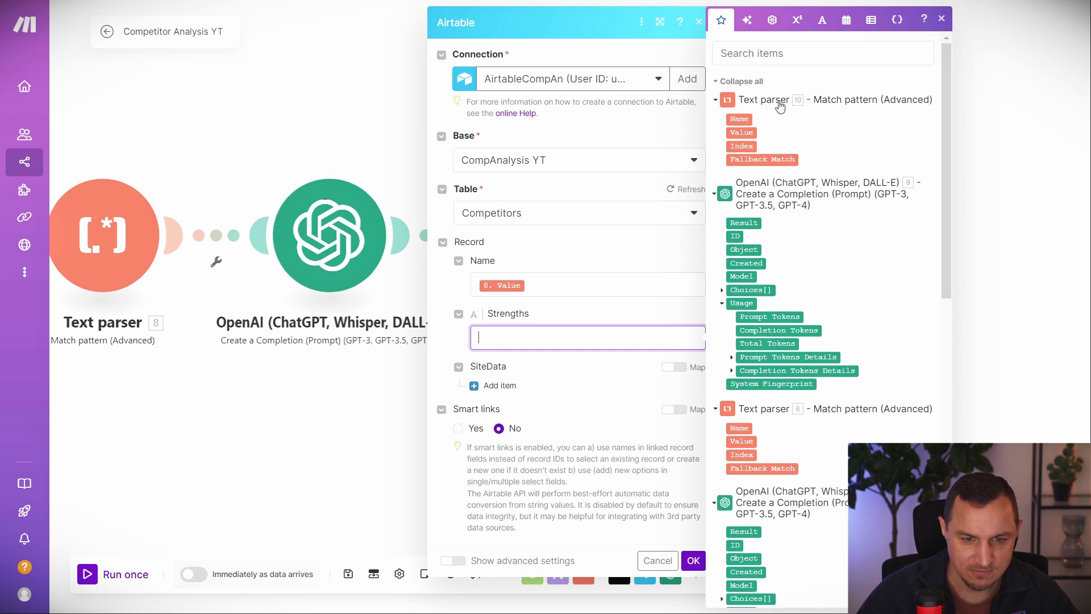
left_click(743, 132)
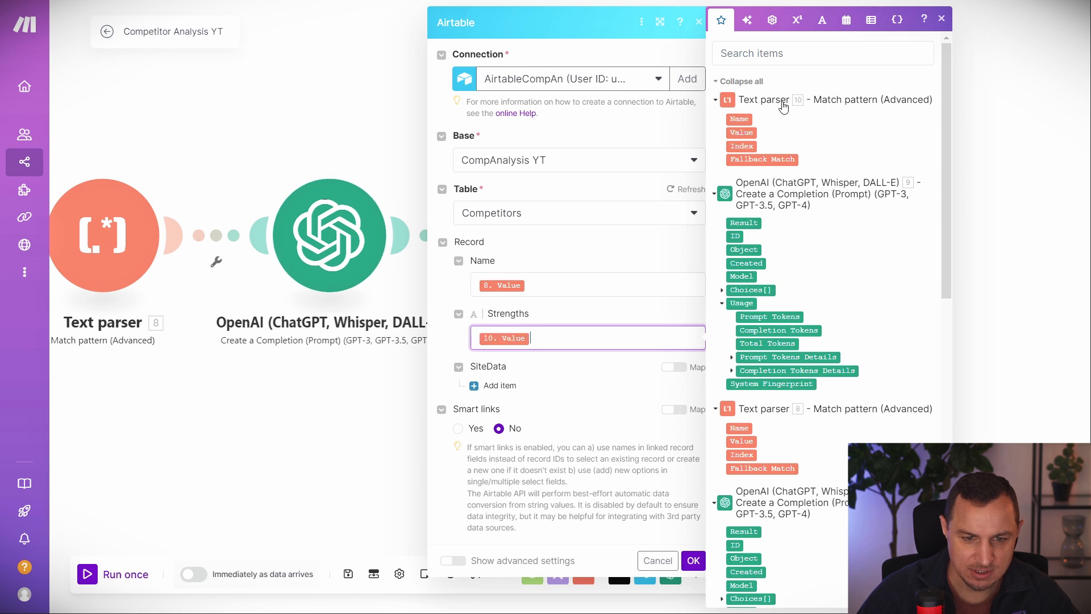
left_click(498, 386)
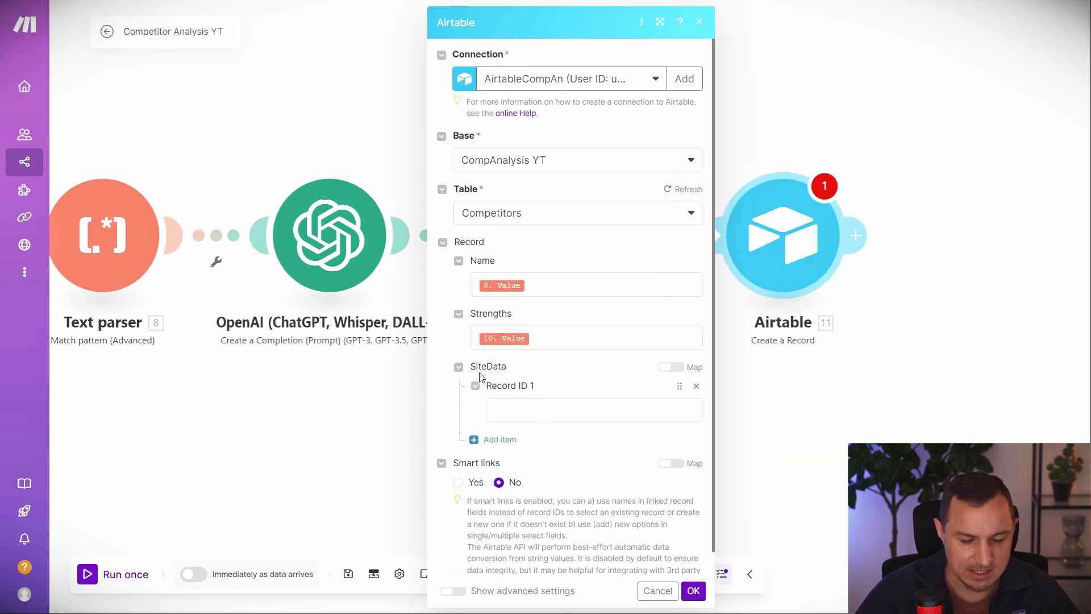
left_click(552, 419)
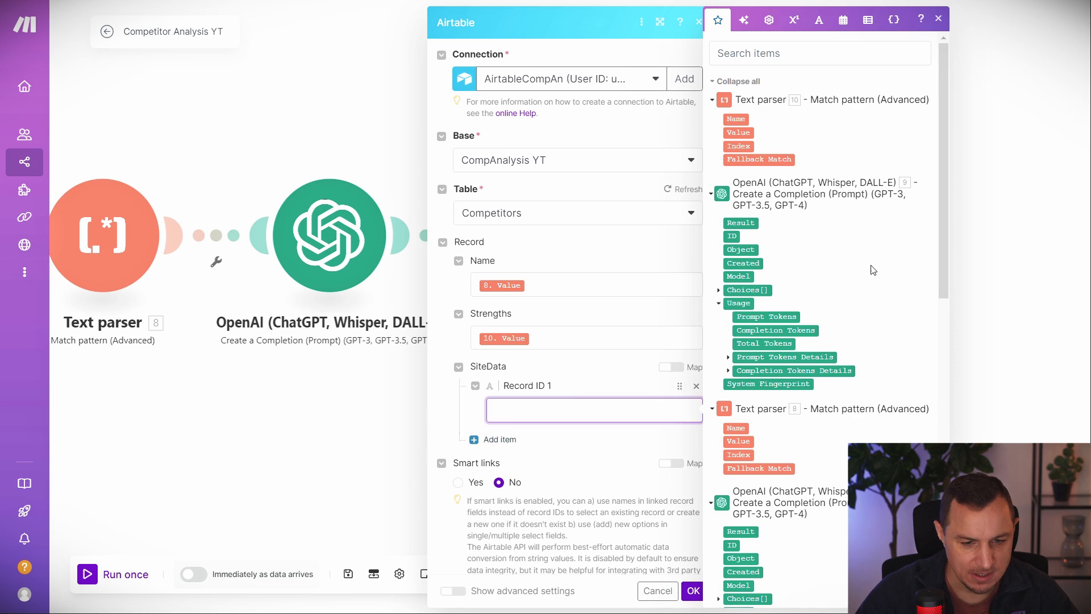
scroll(804, 367, "down", 8)
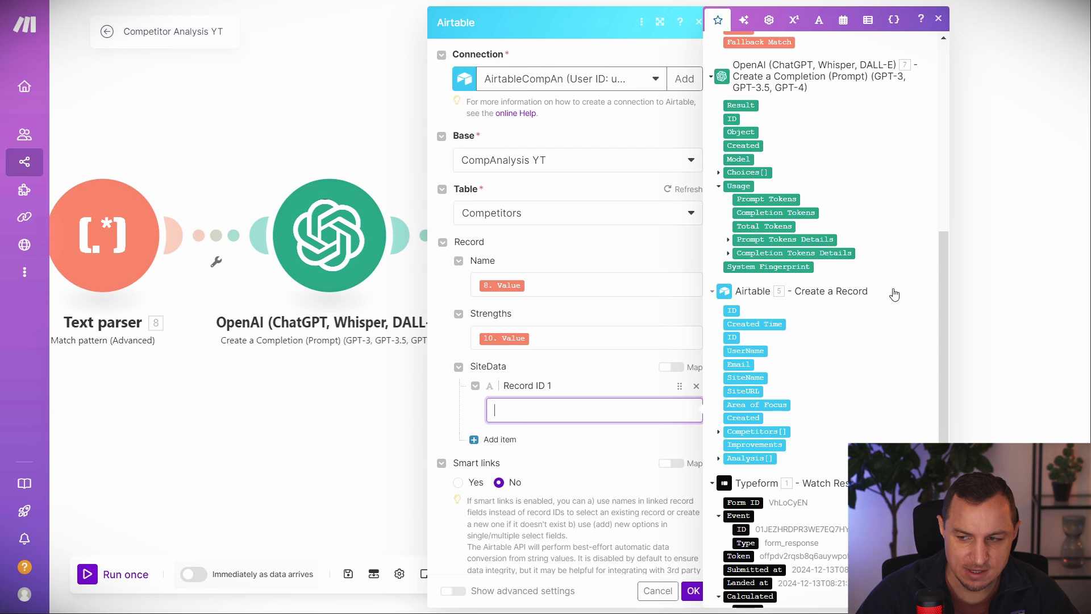
left_click(732, 311)
left_click(623, 453)
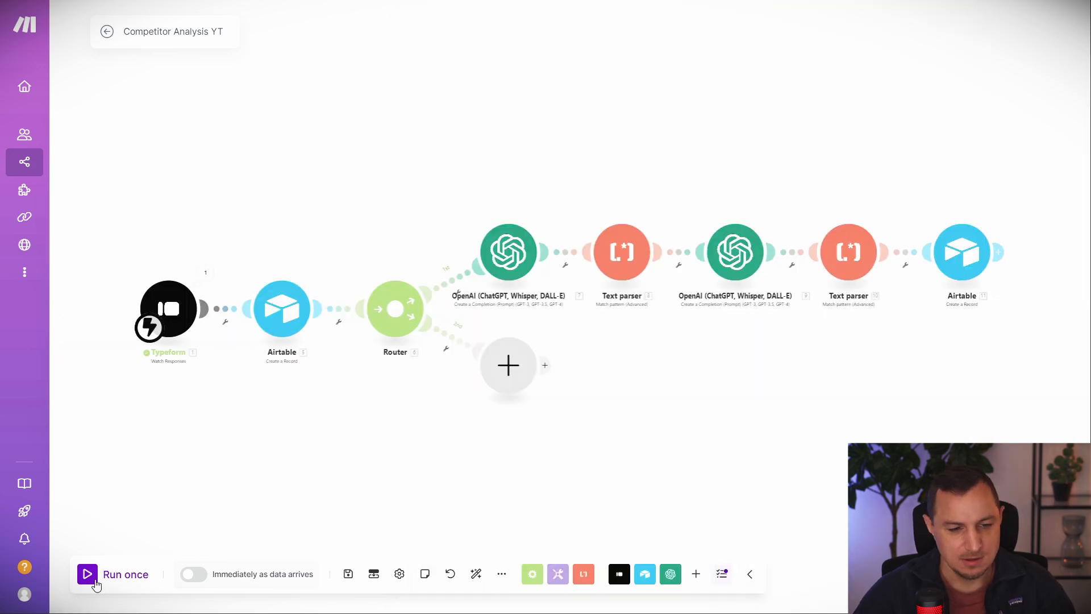
Run the scenario once, reload the Typeform and enter the respondent's name and e-mail.
left_click(107, 576)
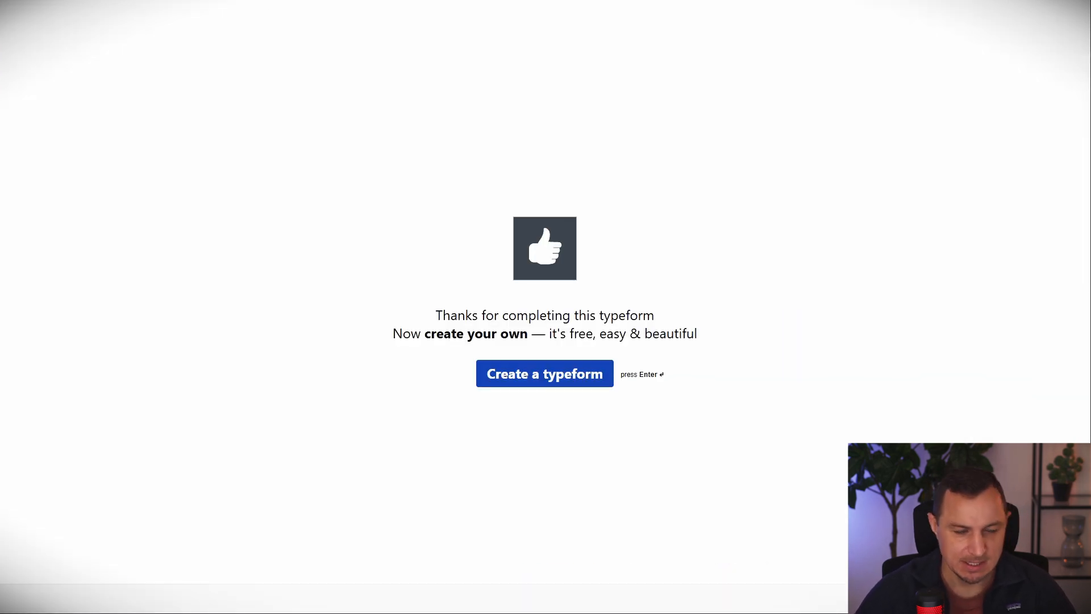
key("F5")
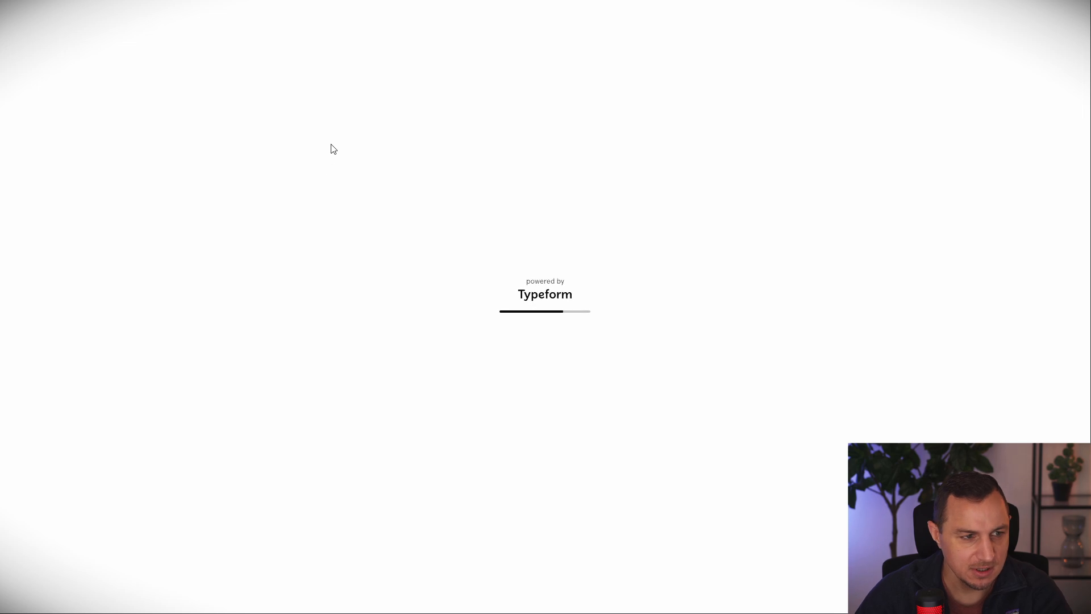
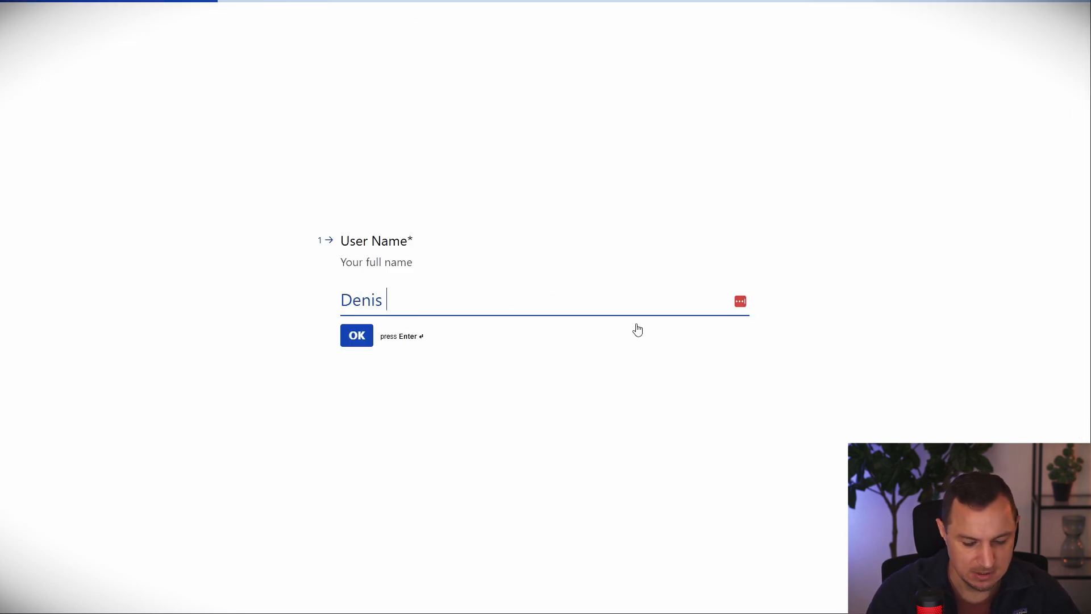
key("Return")
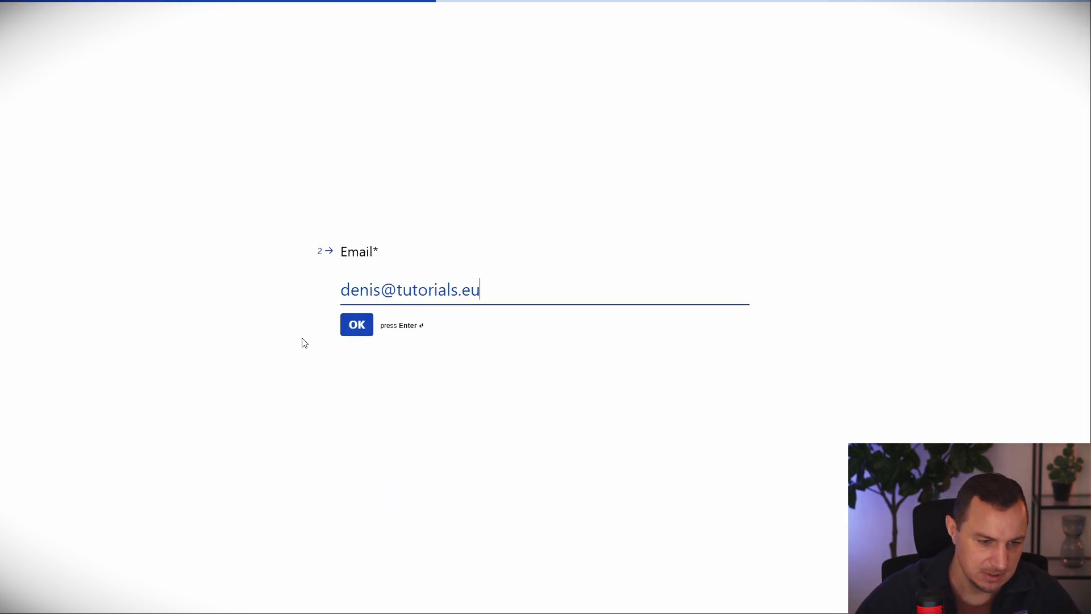
left_click(345, 330)
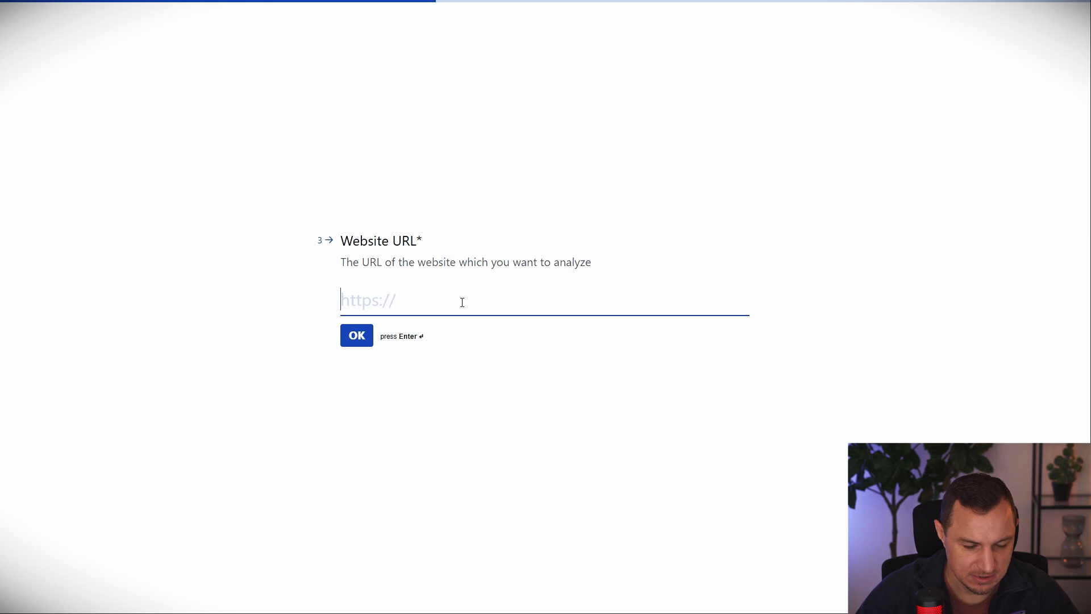
type("htt")
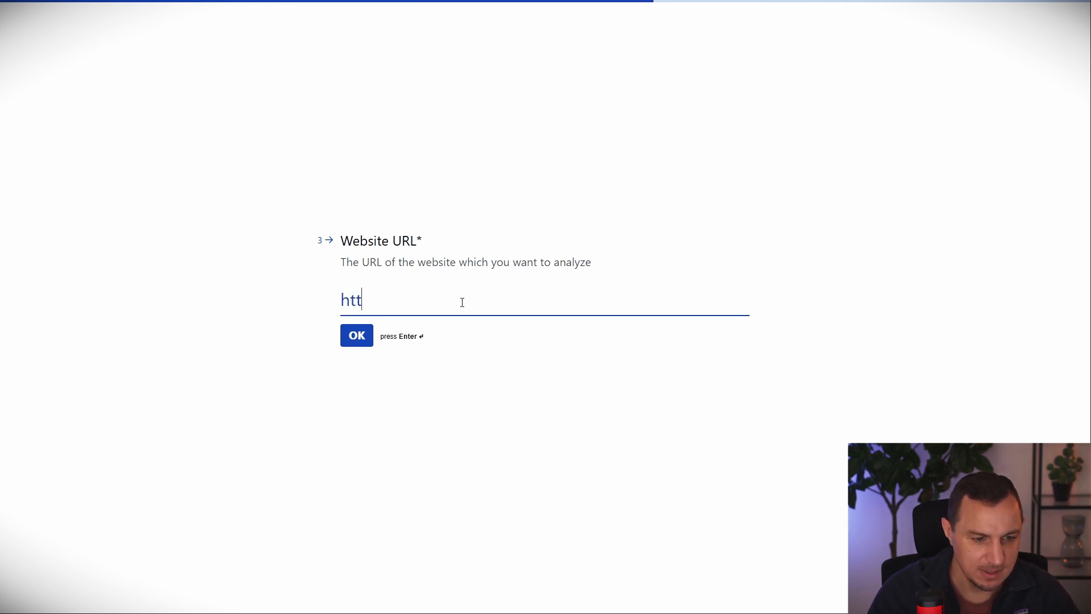
type("ps://")
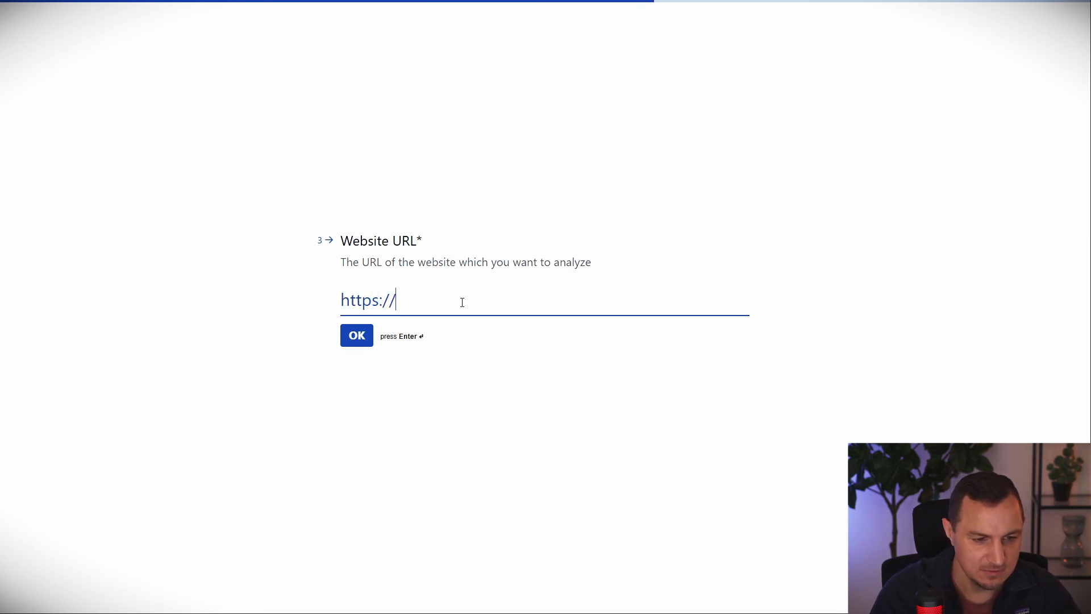
type("make.com")
key("Return")
type("ma")
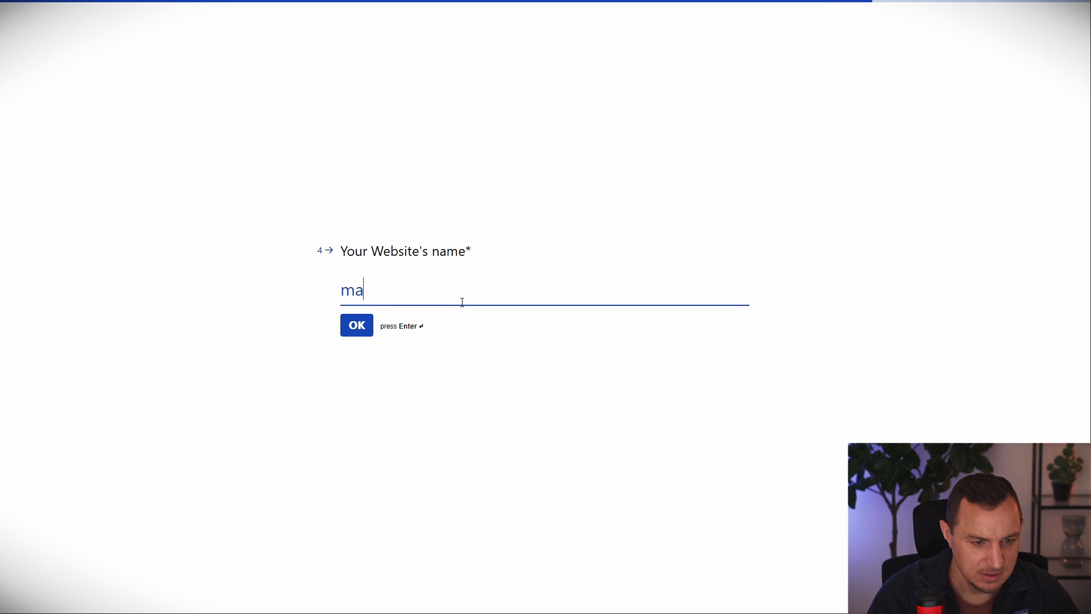
key("BackSpace")
key("BackSpace")
type("Make")
key("Return")
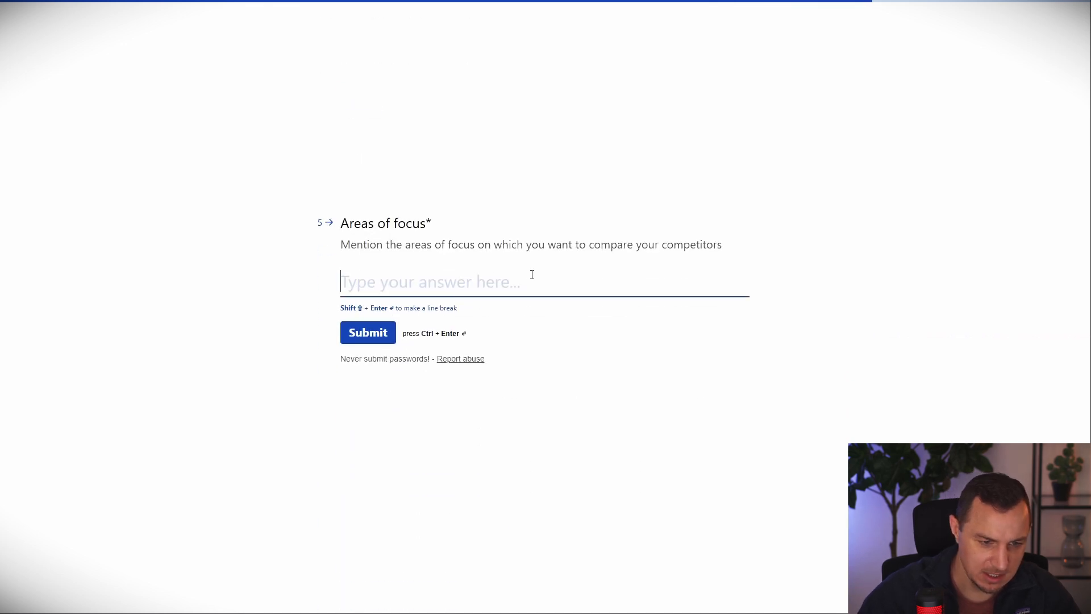
type("Automation")
key("Return")
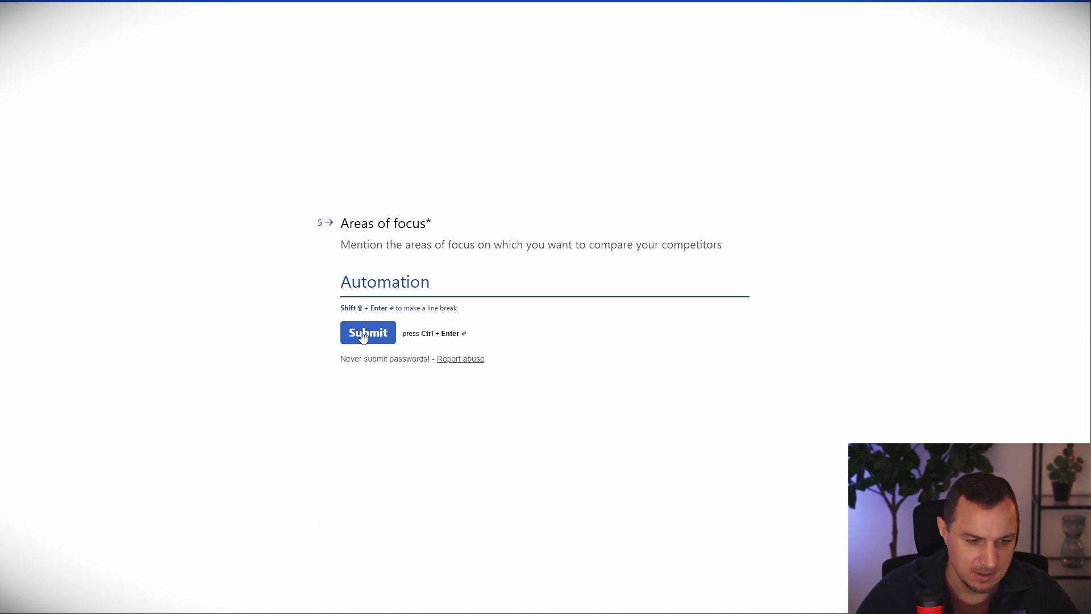
key("ctrl+Tab")
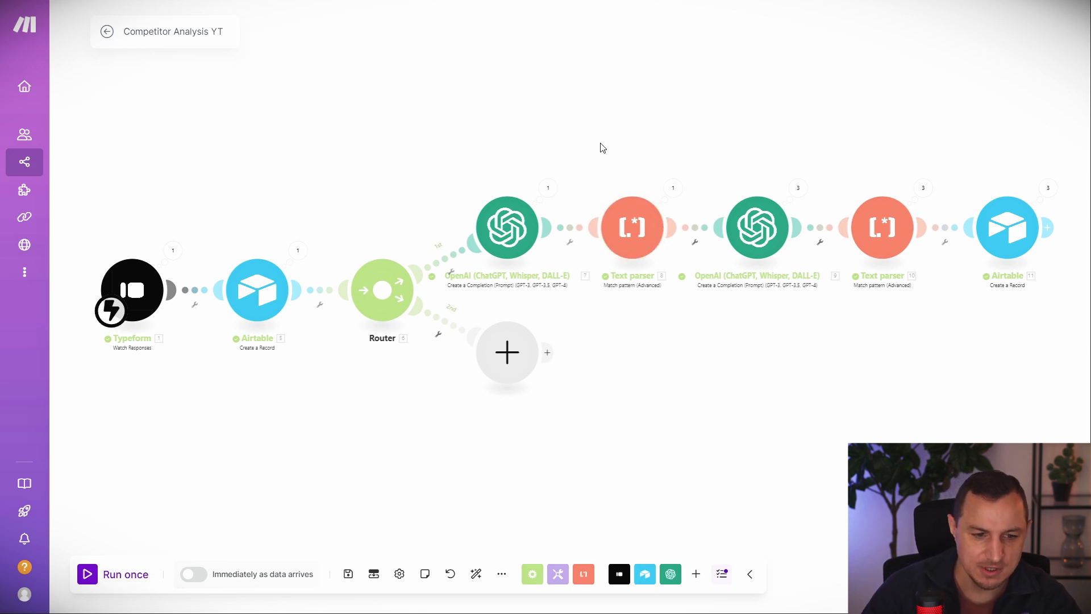
Widen the Name and Strengths columns to review the new competitor records, then go back to Make.
left_click_drag(712, 140, 740, 125)
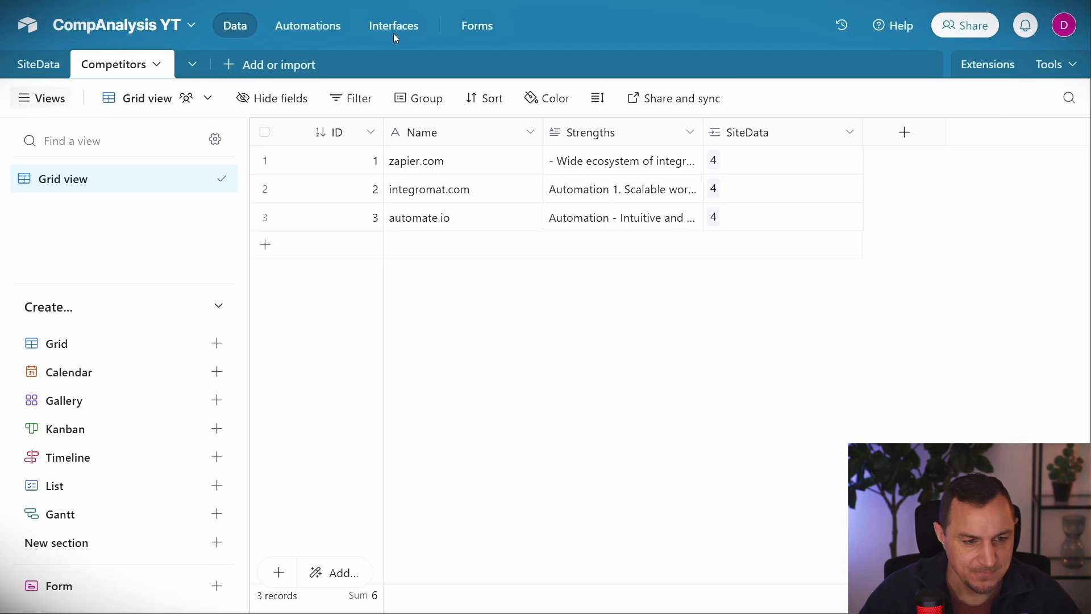
mouse_move(538, 127)
left_mouse_down()
mouse_move(600, 128)
mouse_move(549, 128)
left_mouse_up()
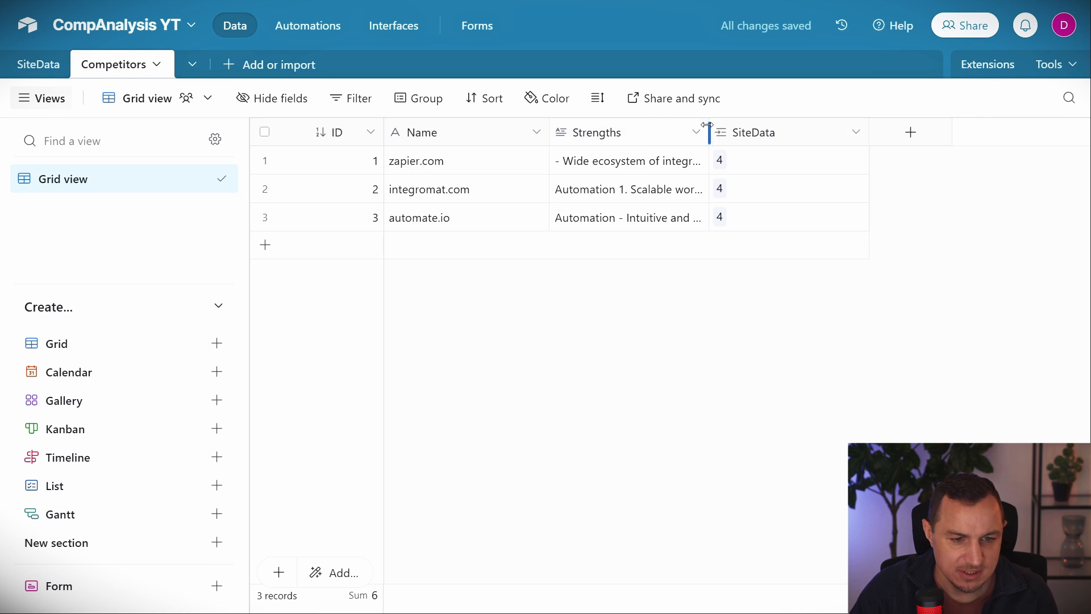
left_click_drag(707, 125, 890, 141)
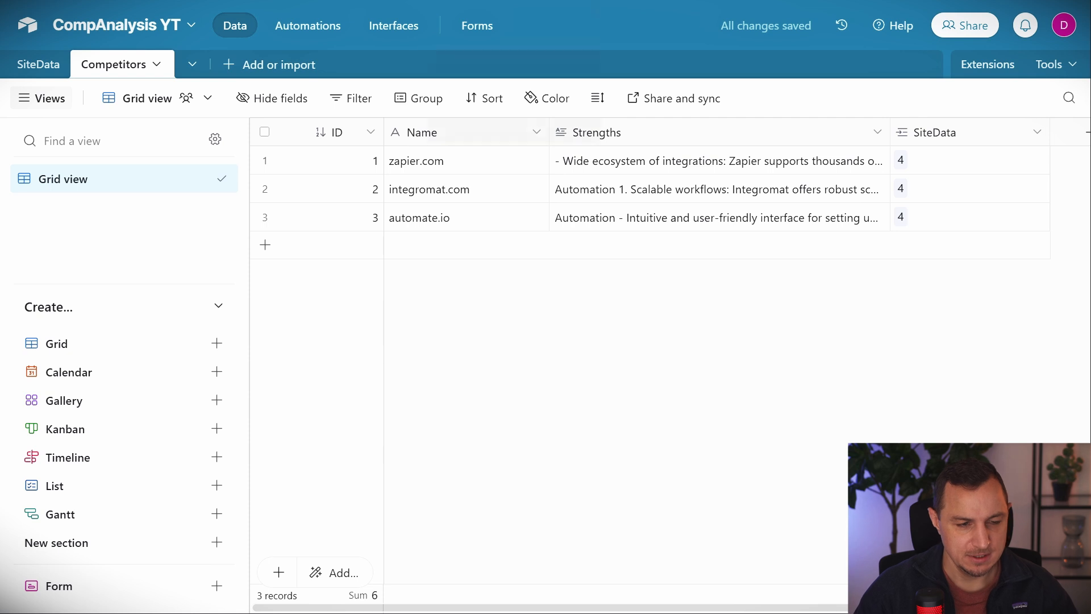
left_click(79, 1)
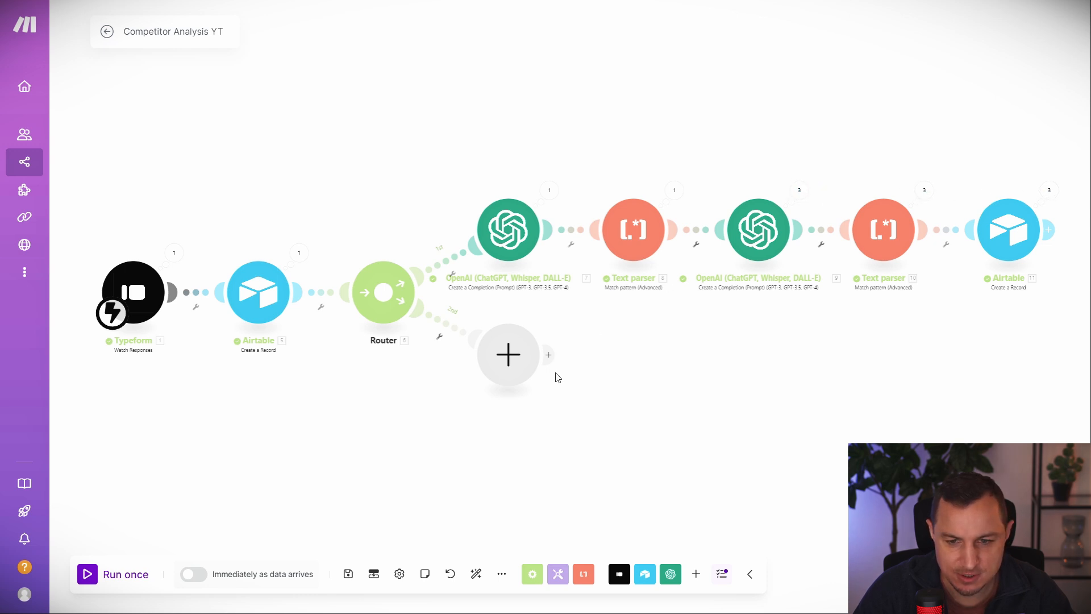
left_click(530, 230)
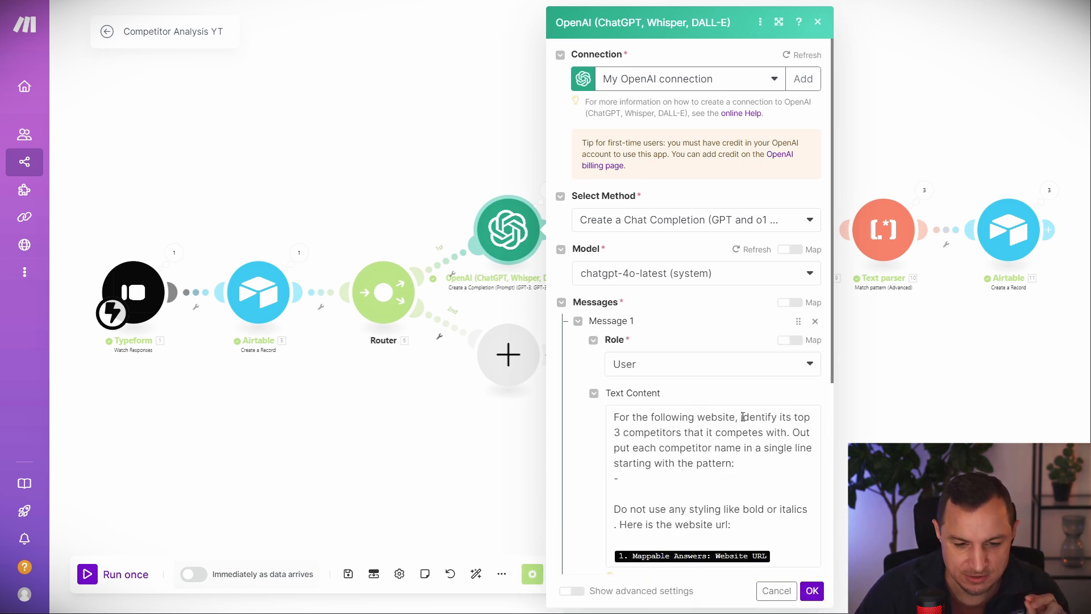
left_click_drag(743, 417, 620, 432)
left_click(443, 114)
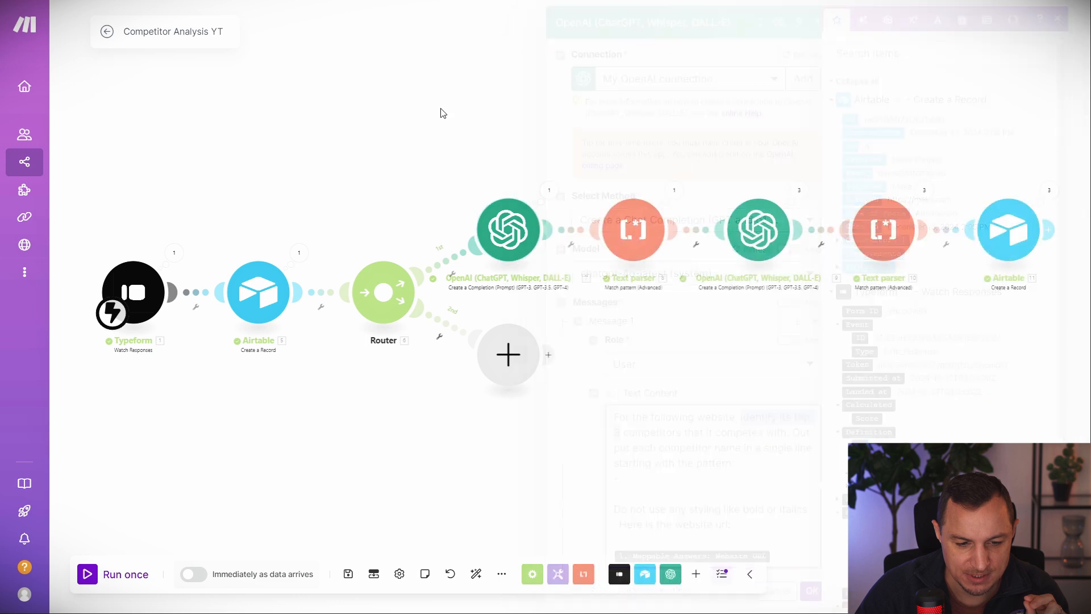
left_click(674, 189)
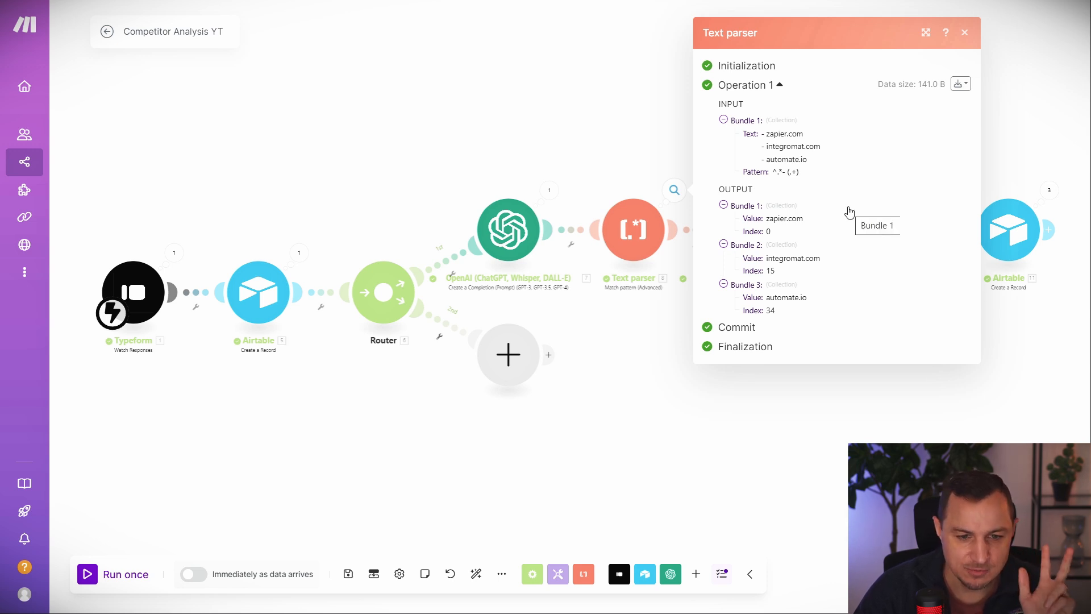
left_click(646, 132)
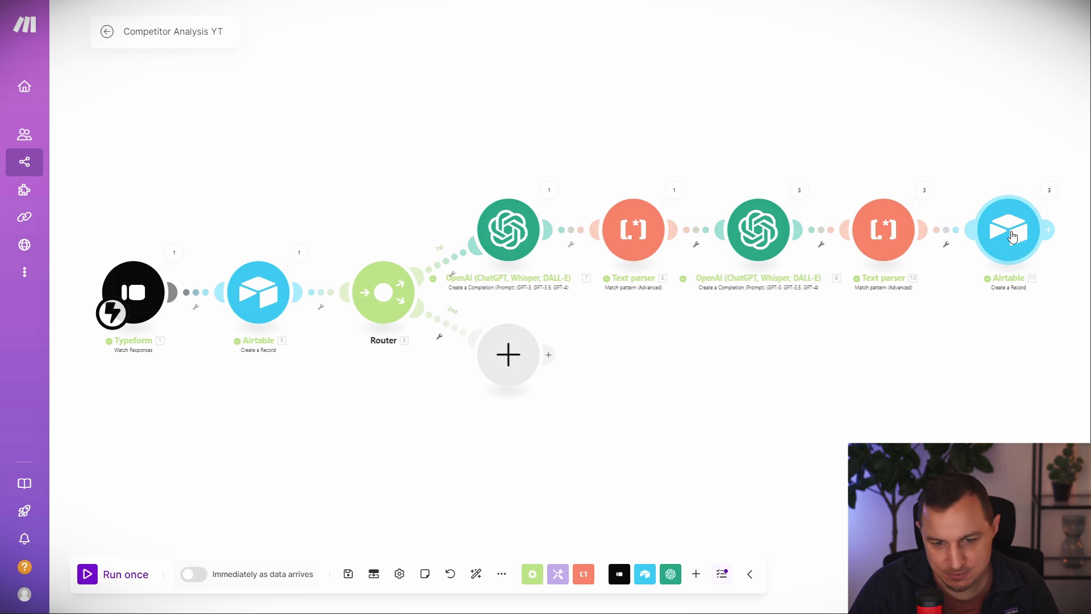
left_click(674, 191)
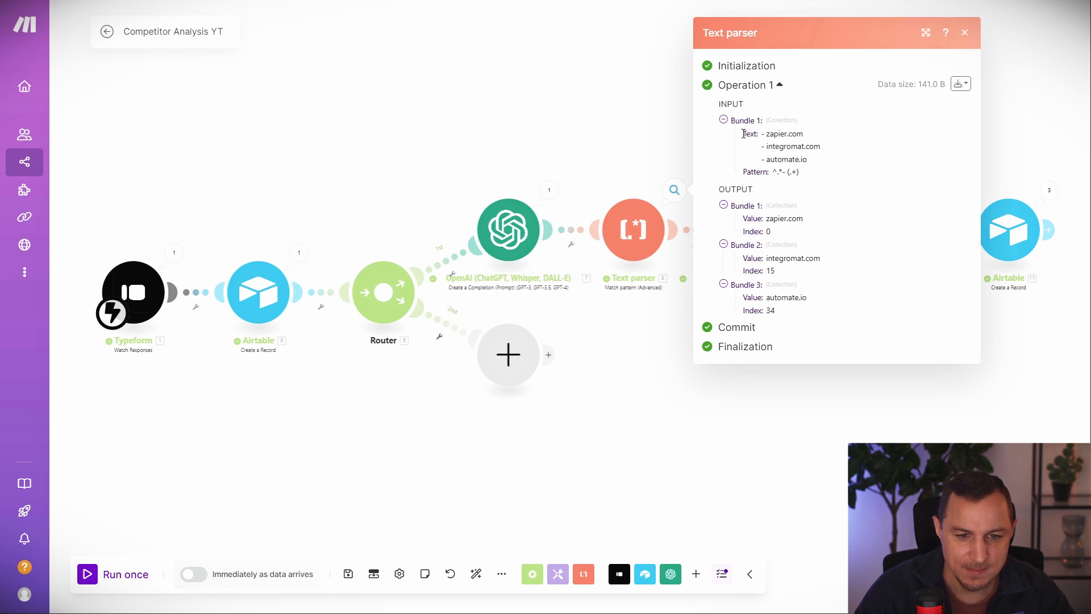
left_click(555, 190)
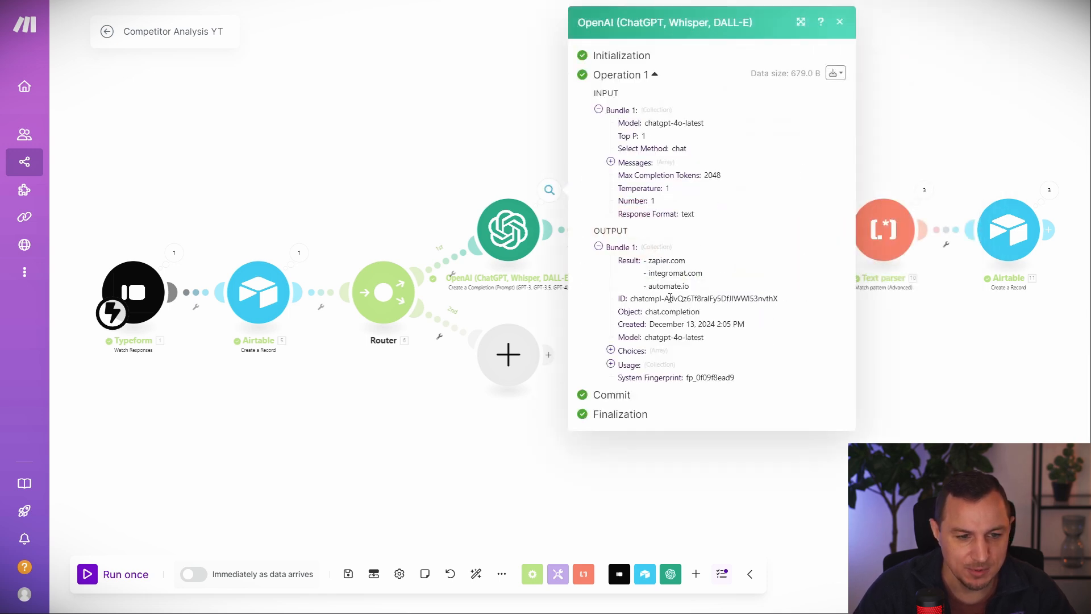
left_click_drag(640, 265, 712, 293)
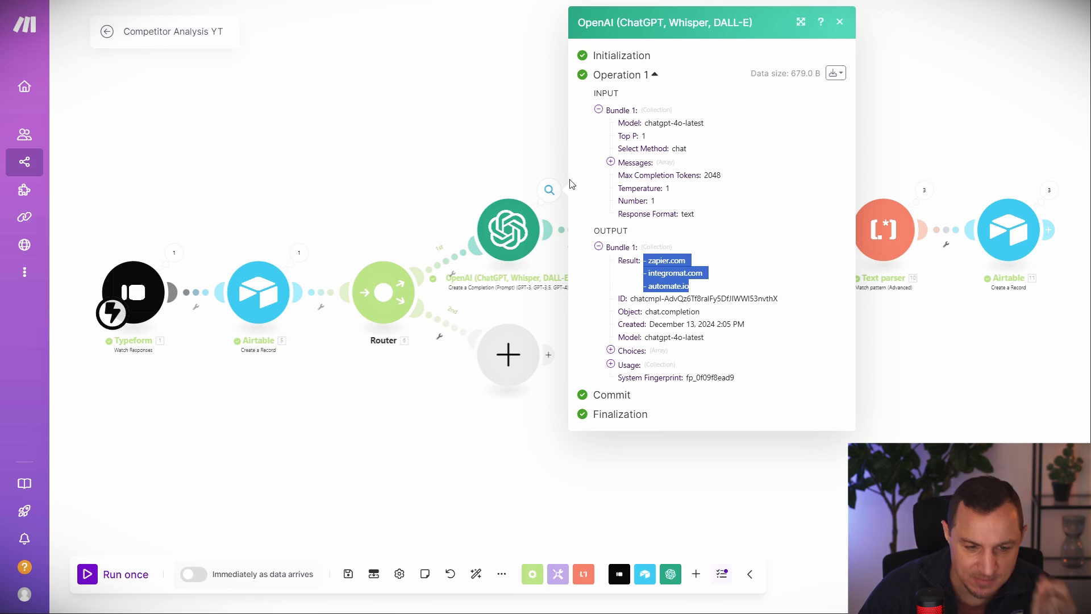
left_click(719, 288)
left_click_drag(719, 288, 649, 262)
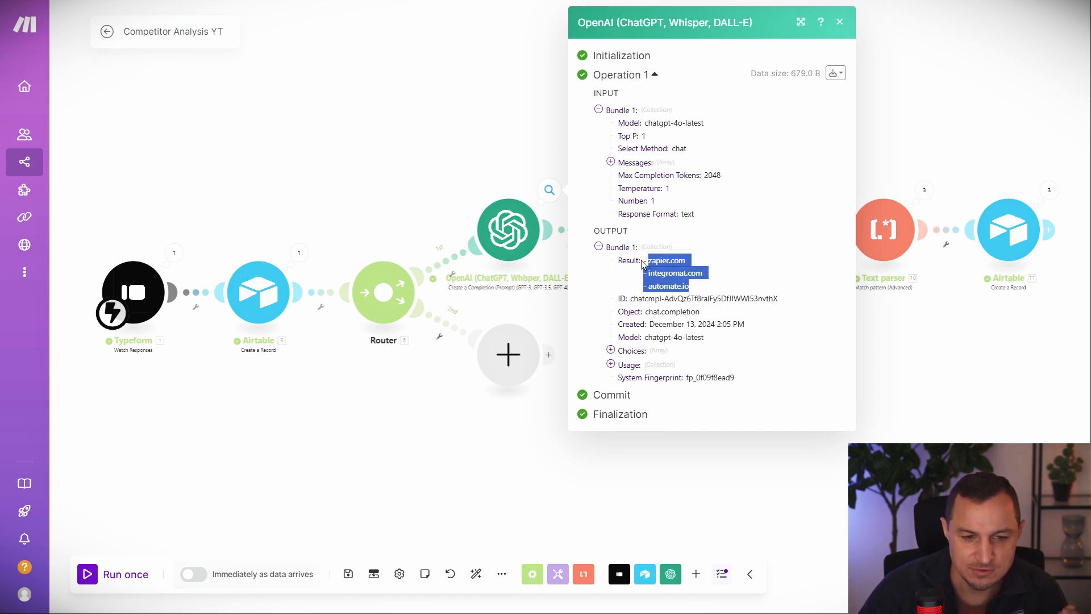
left_click(646, 263)
left_click_drag(646, 262, 701, 295)
left_click(511, 155)
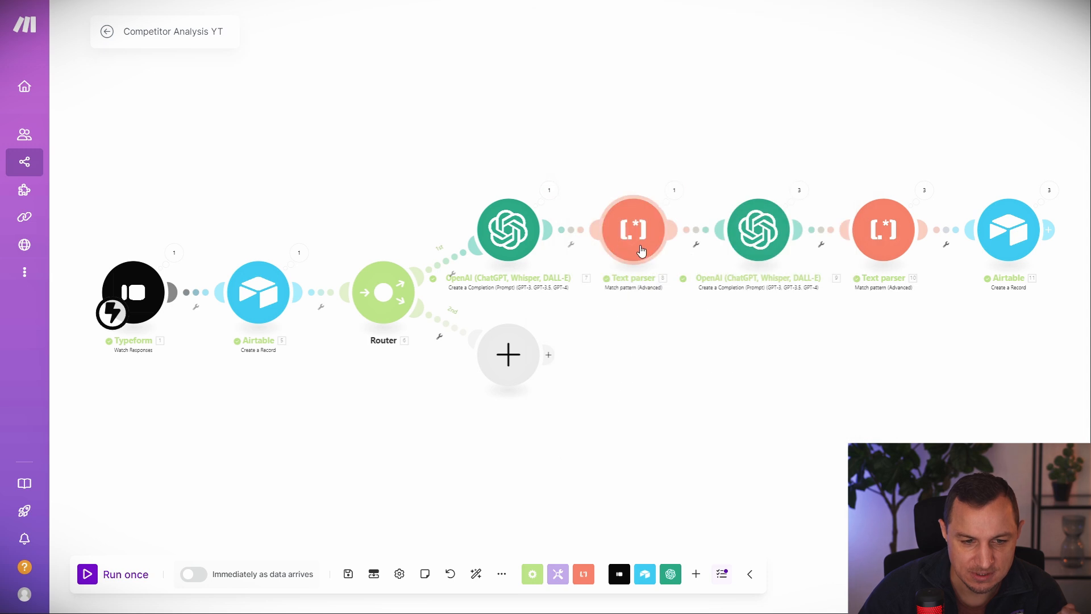
left_click(633, 233)
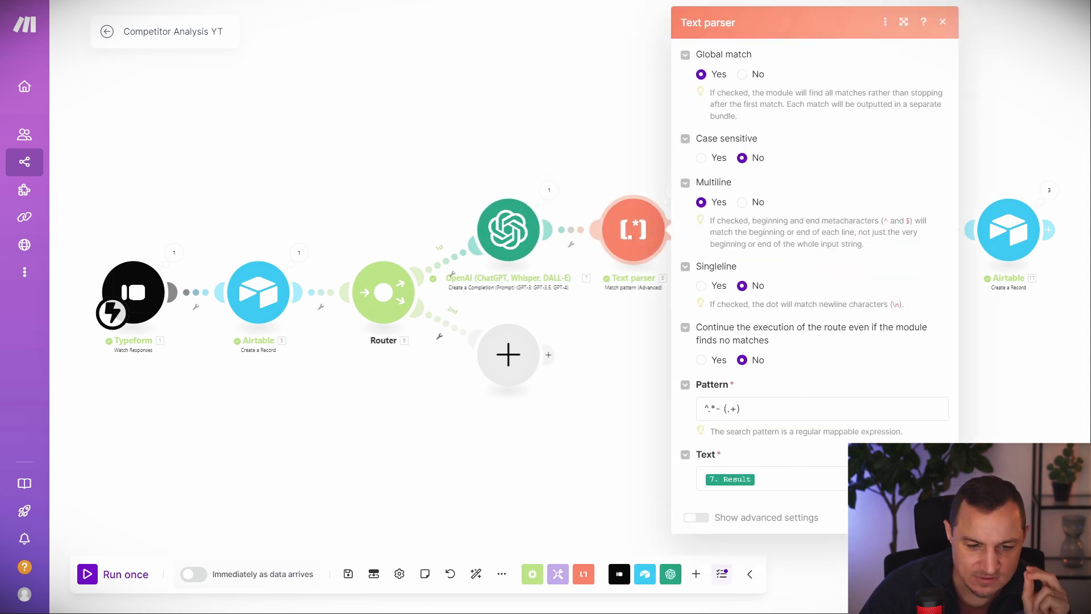
left_click(869, 2)
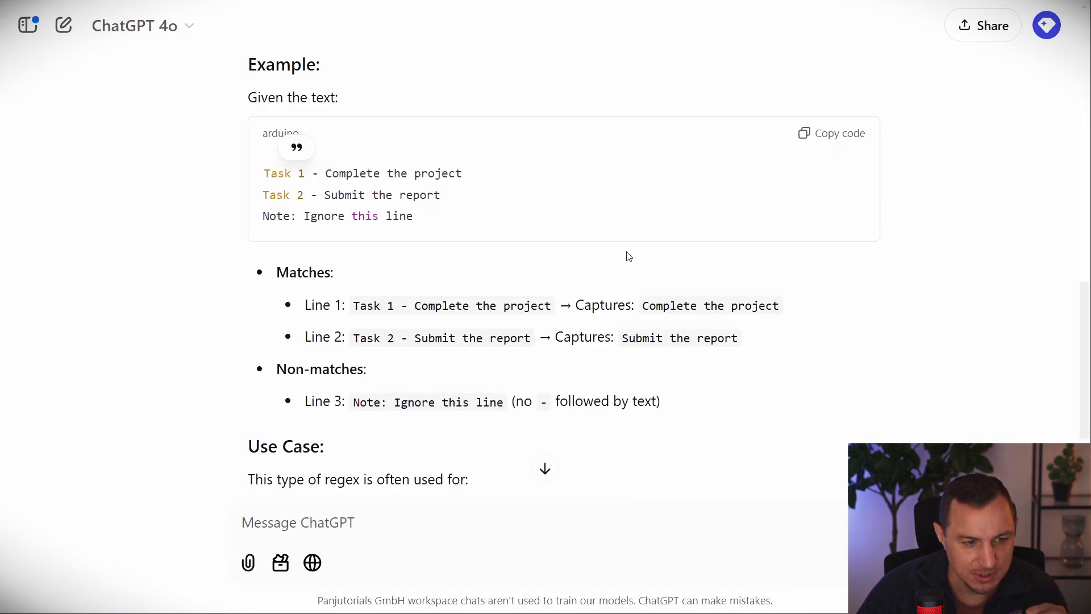
left_click_drag(319, 177, 472, 177)
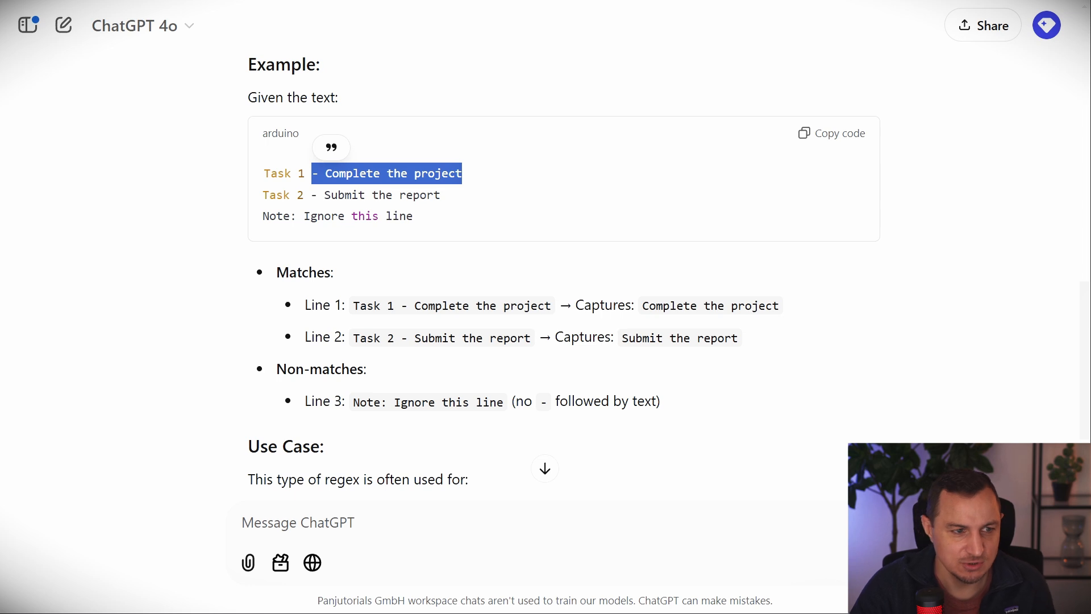
key("ctrl+Tab")
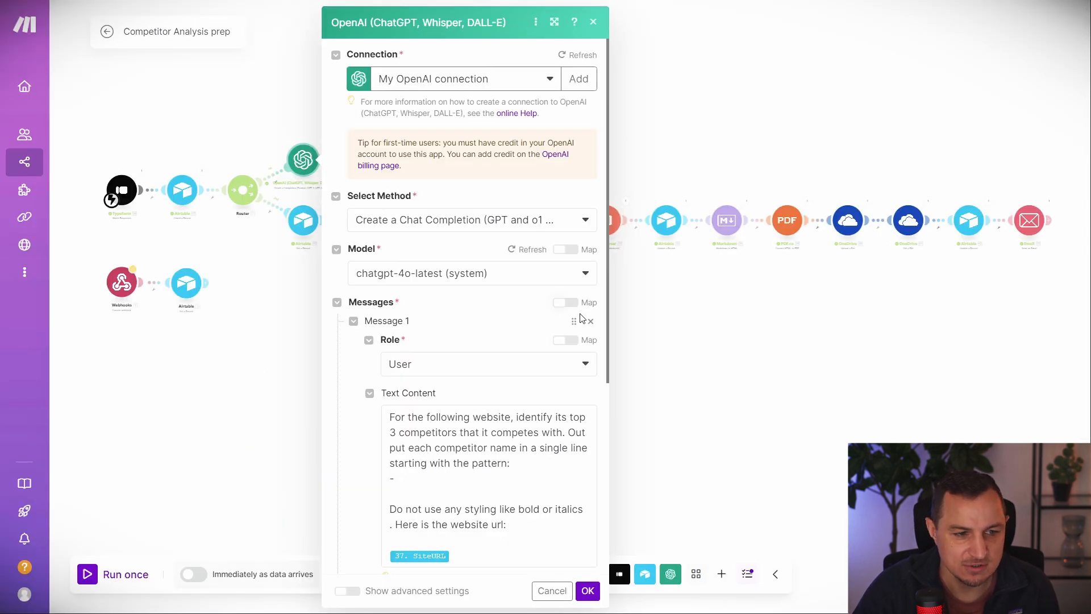
key("ctrl+Tab")
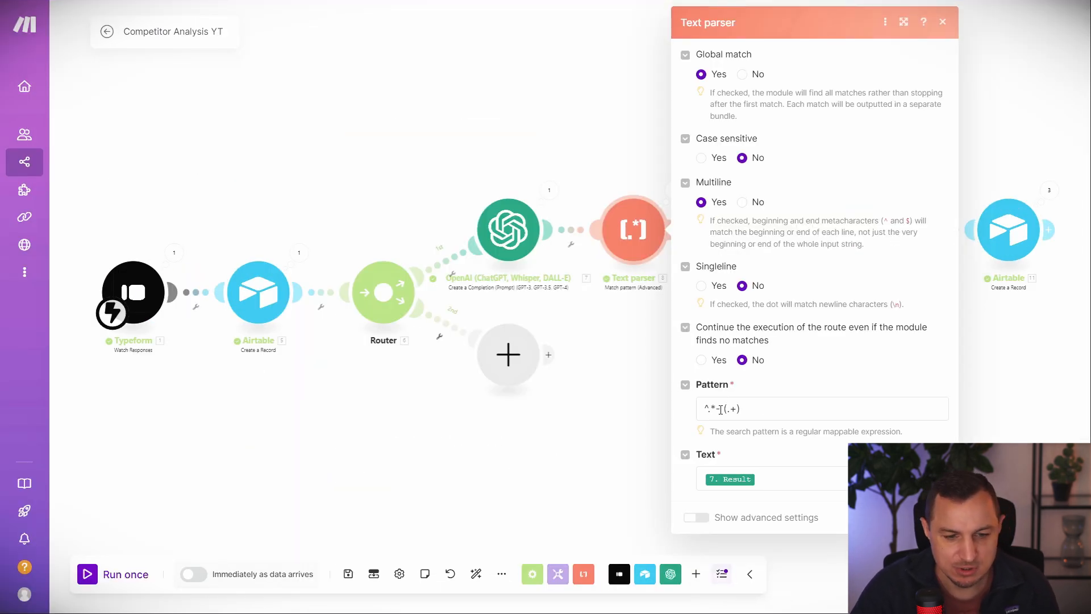
left_click(623, 163)
left_click(671, 193)
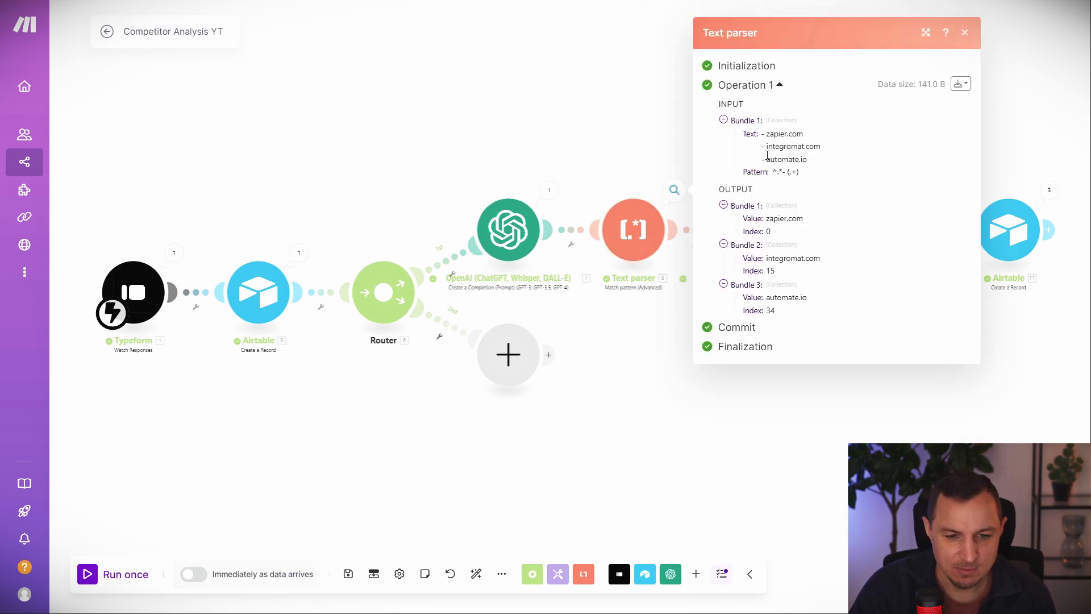
left_click_drag(761, 134, 820, 166)
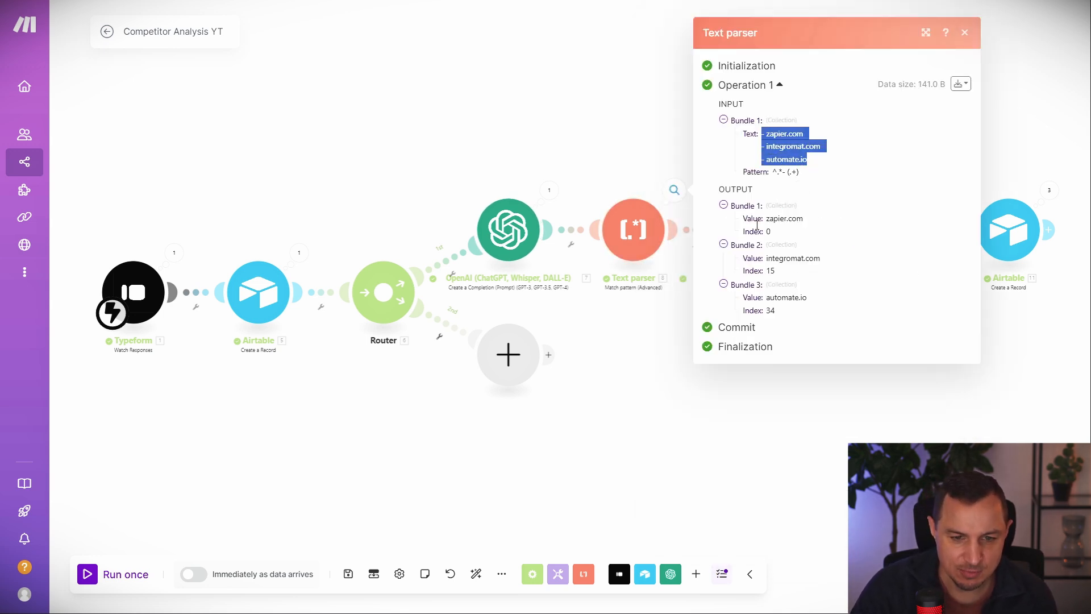
left_click_drag(720, 211, 788, 312)
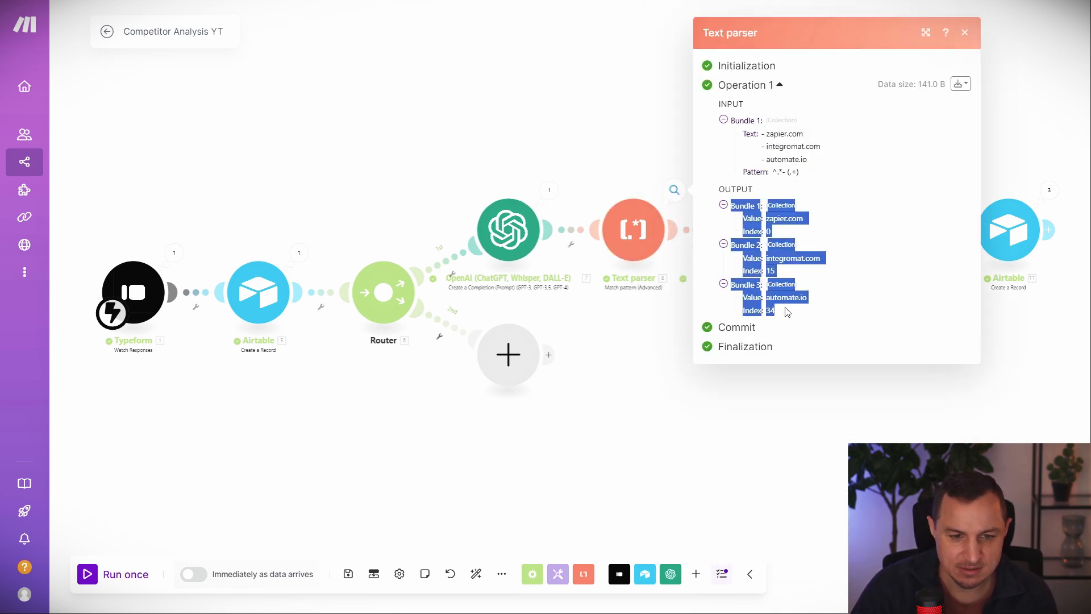
left_click(589, 150)
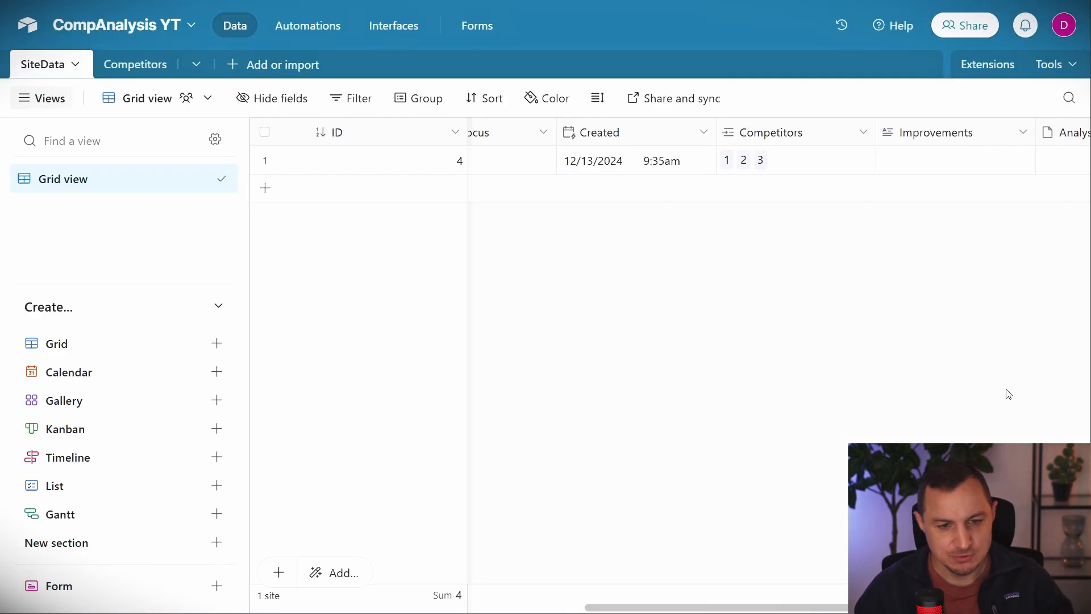
Scroll the SiteData grid to its Competitors field, then switch to the Competitors table.
scroll(546, 296, "left", 10)
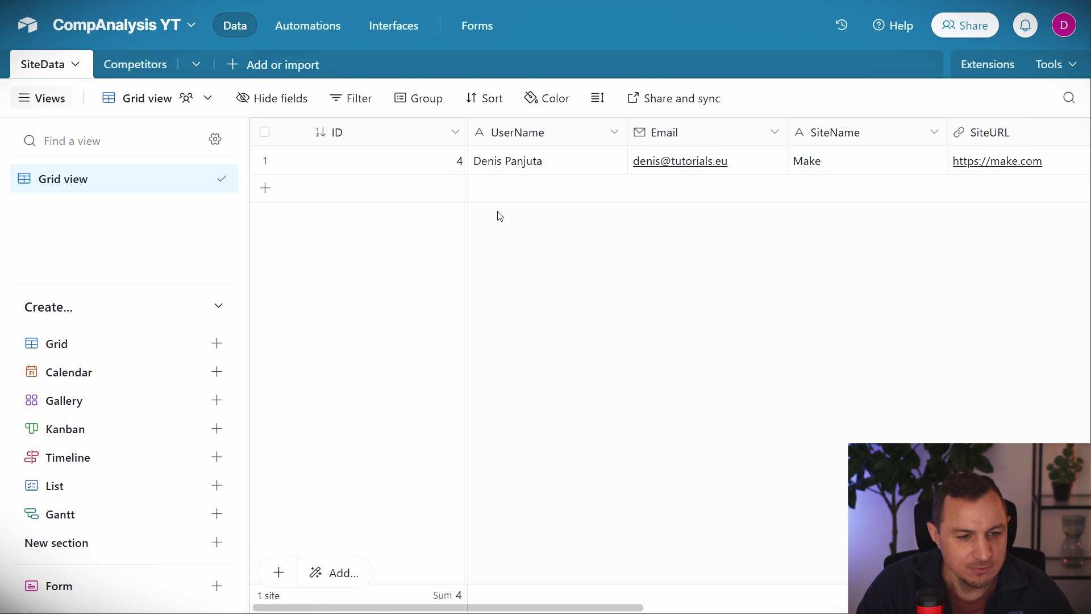
scroll(466, 176, "right", 10)
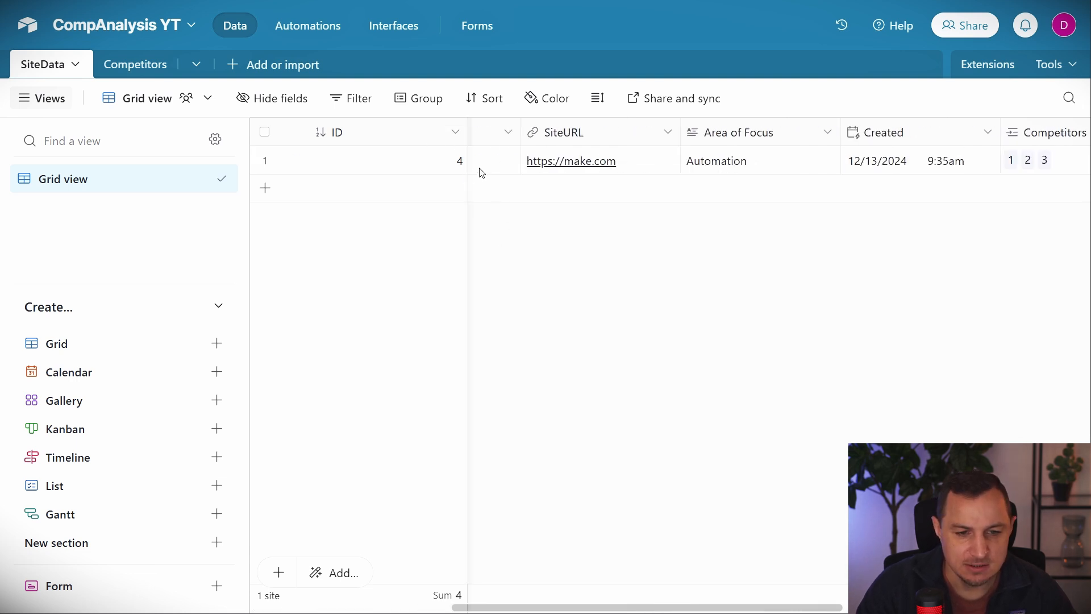
scroll(847, 169, "right", 3)
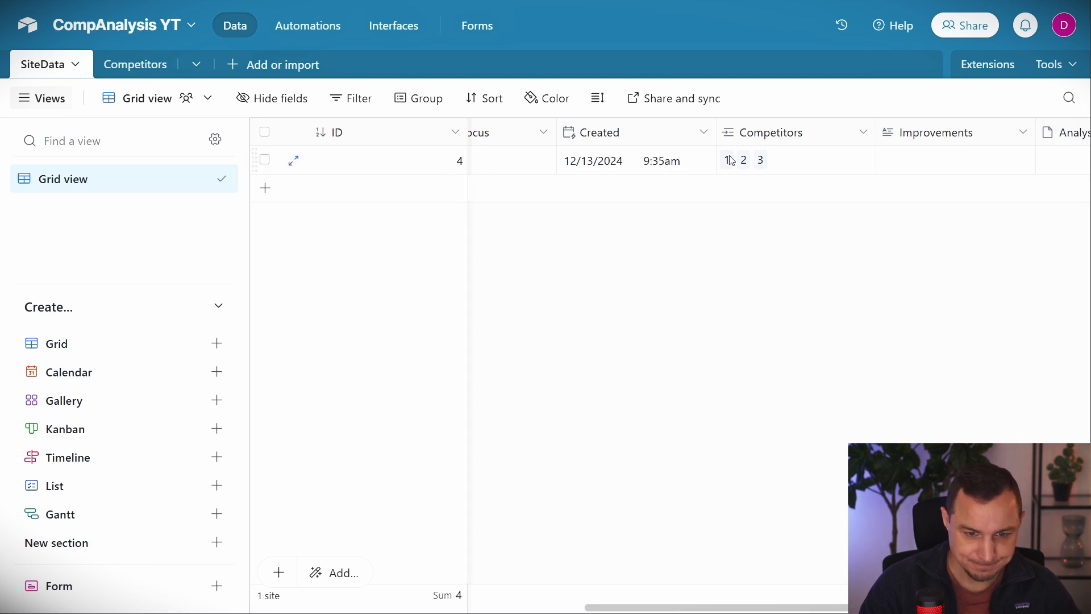
left_click(116, 67)
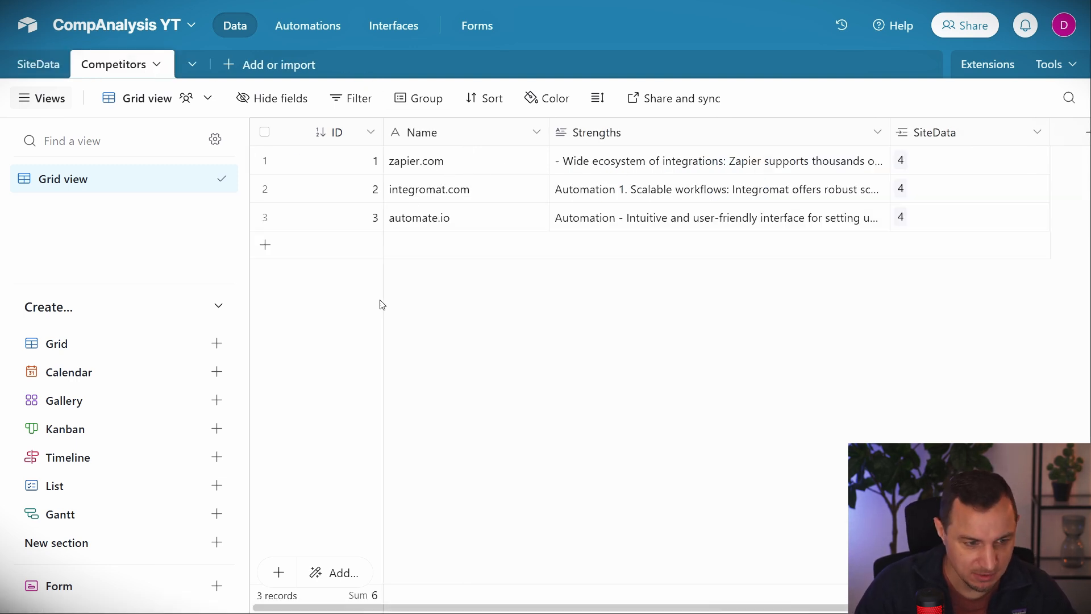
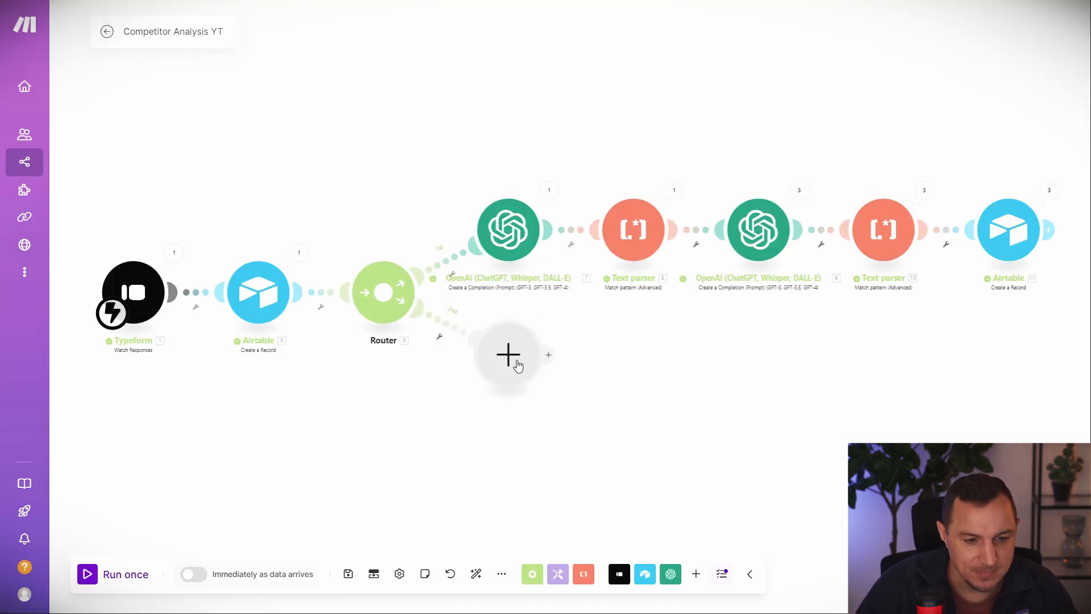
Back in the Make scenario, add an empty module on the router's second route.
left_click(511, 356)
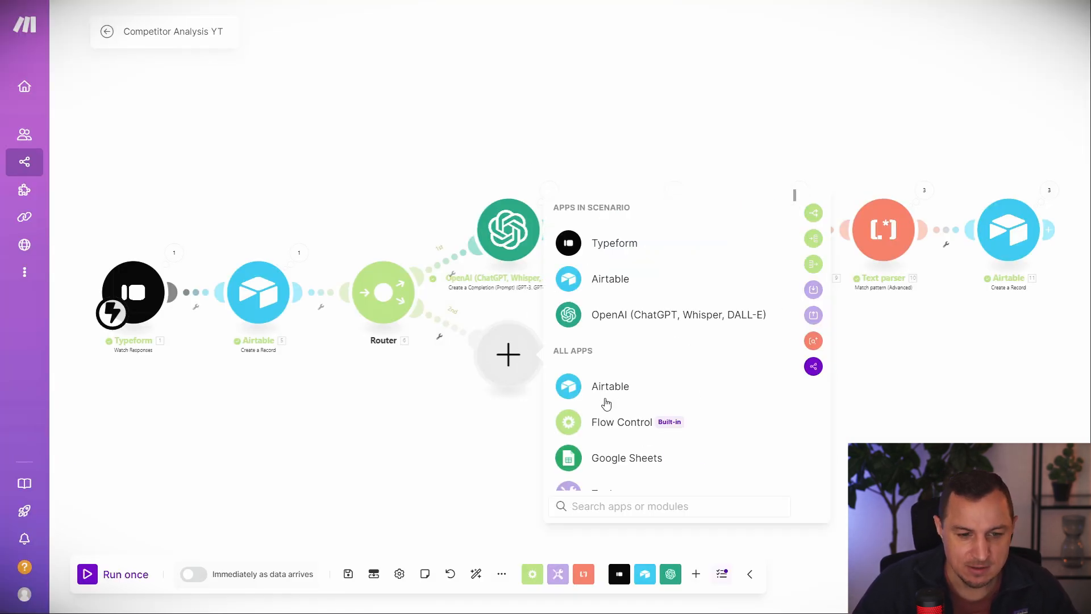
Configure Airtable Get a Record on CompAnalysis YT's SiteData table with Record ID mapped to 5. ID.
left_click(611, 284)
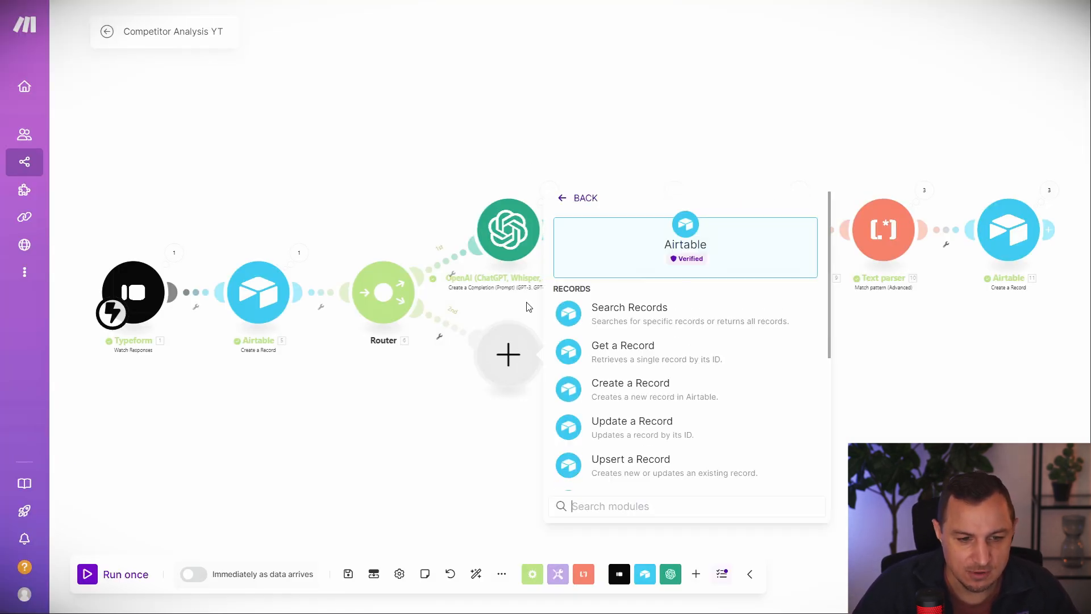
left_click(635, 356)
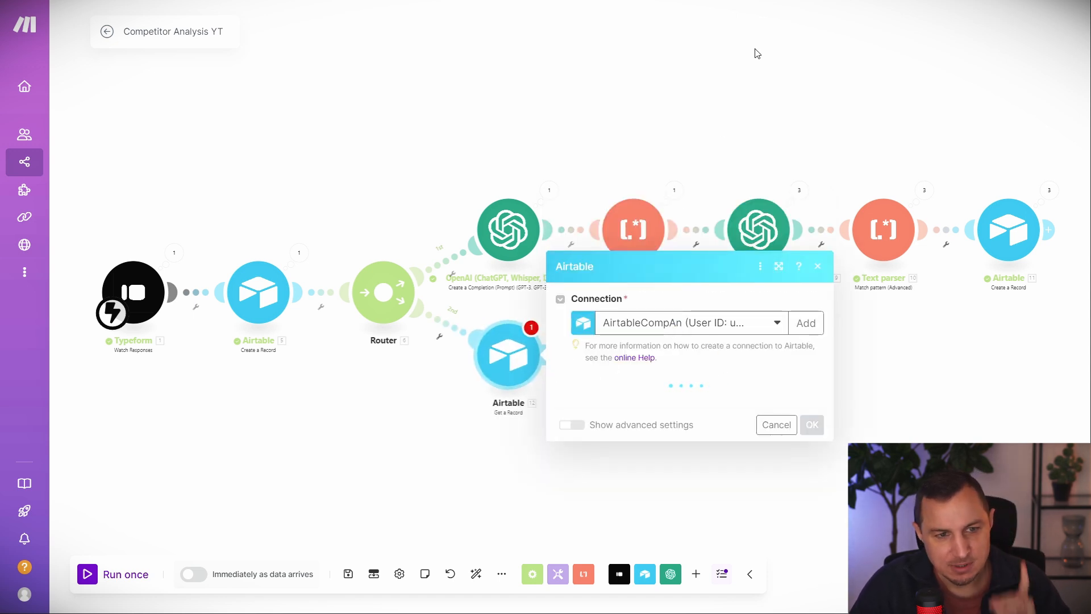
left_click(651, 414)
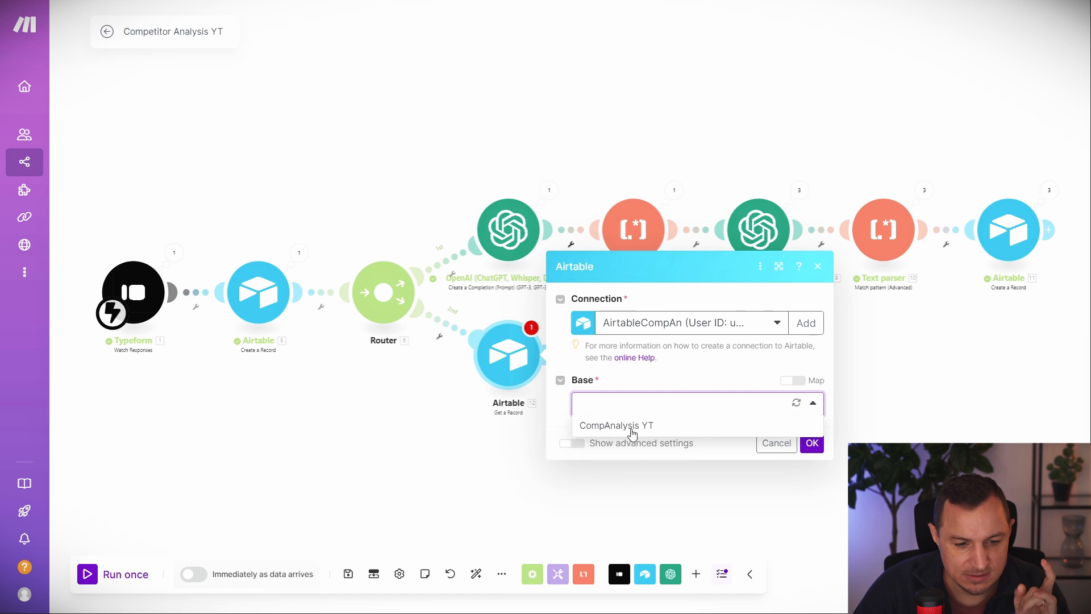
left_click(629, 431)
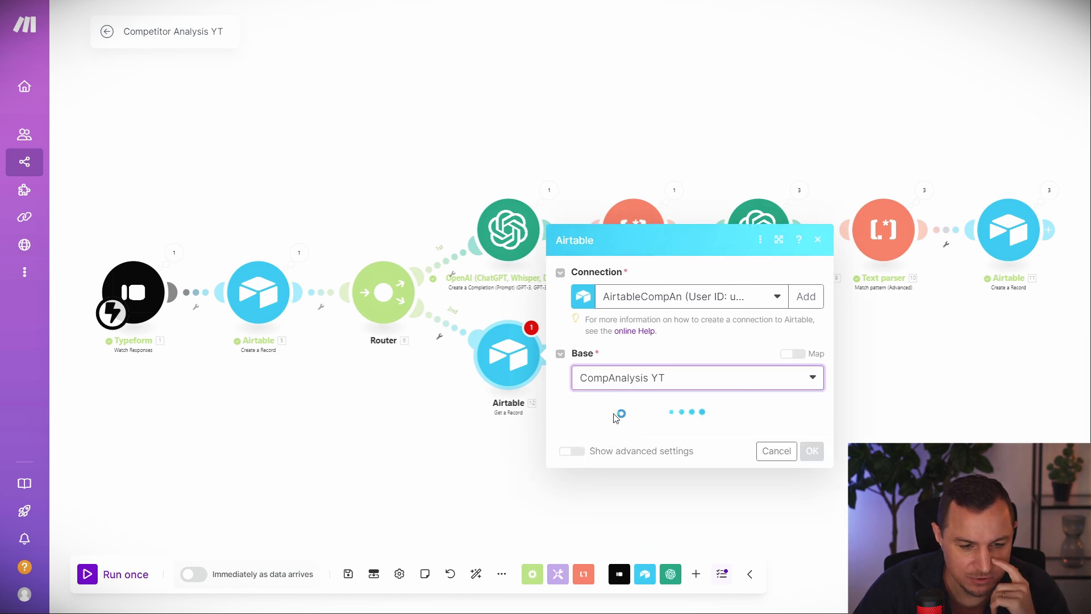
left_click(651, 438)
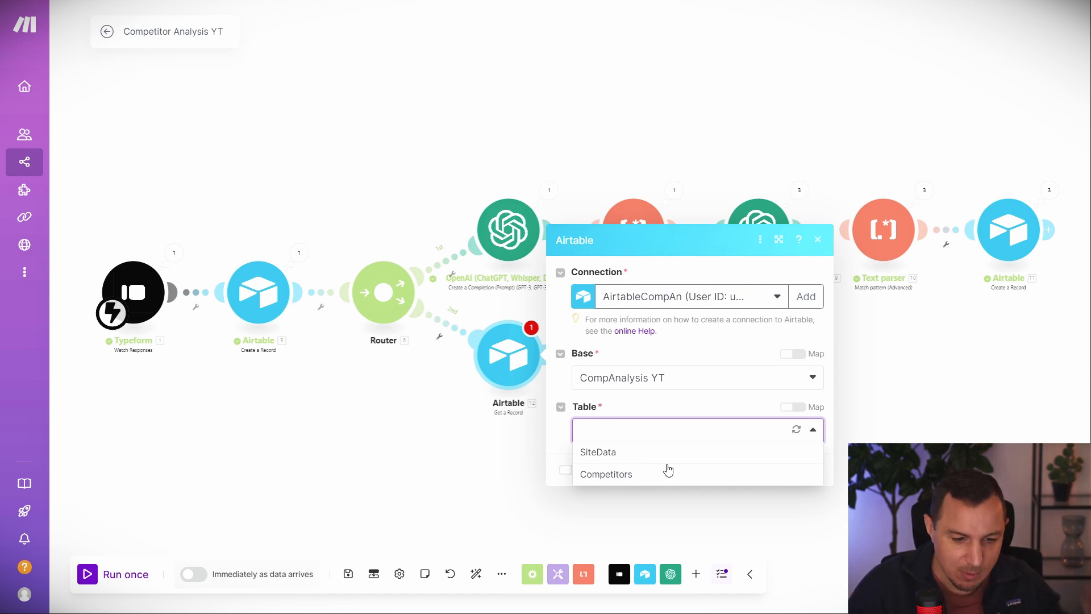
left_click(652, 453)
left_click(658, 461)
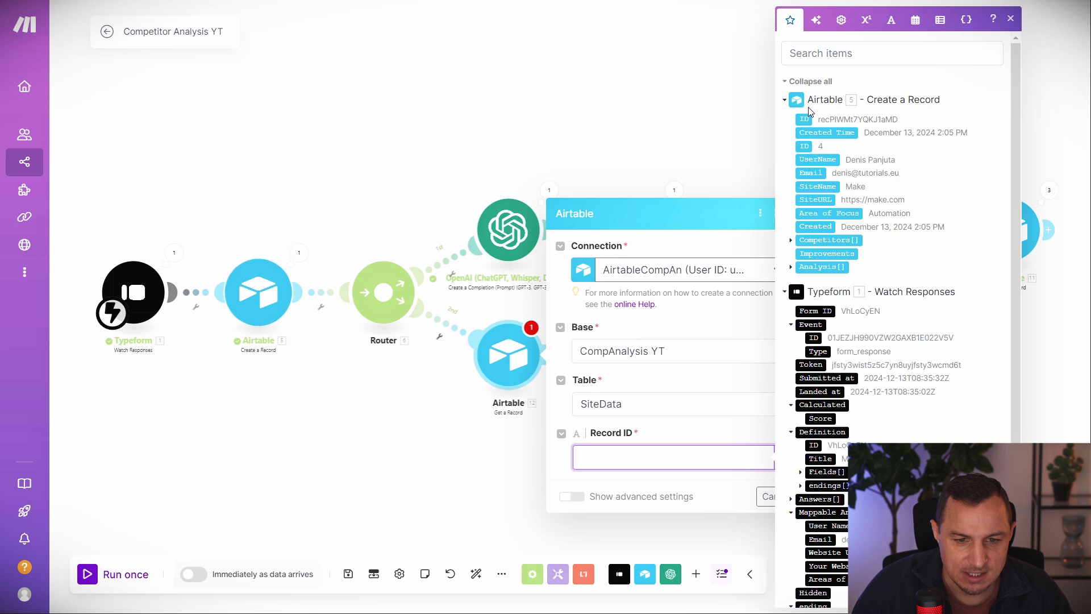
left_click(806, 119)
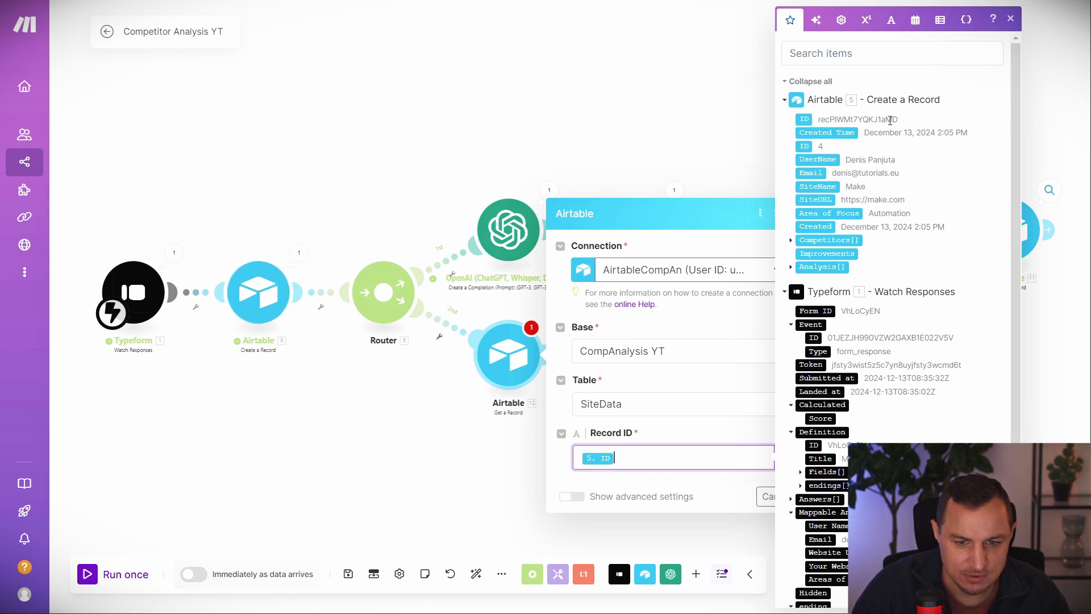
left_click(809, 121)
key("BackSpace")
left_click(696, 487)
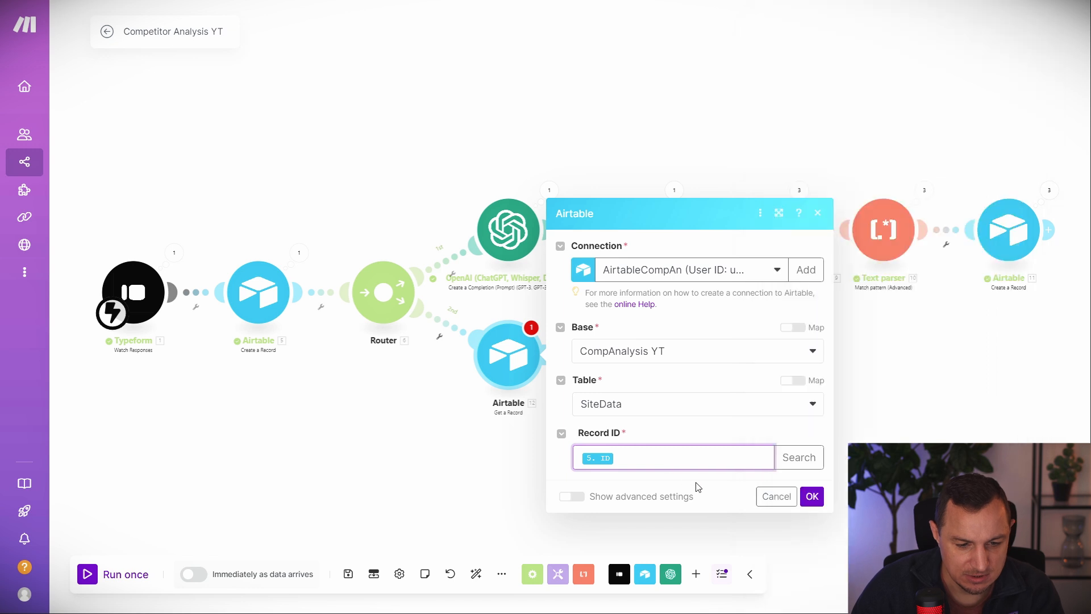
left_click(812, 497)
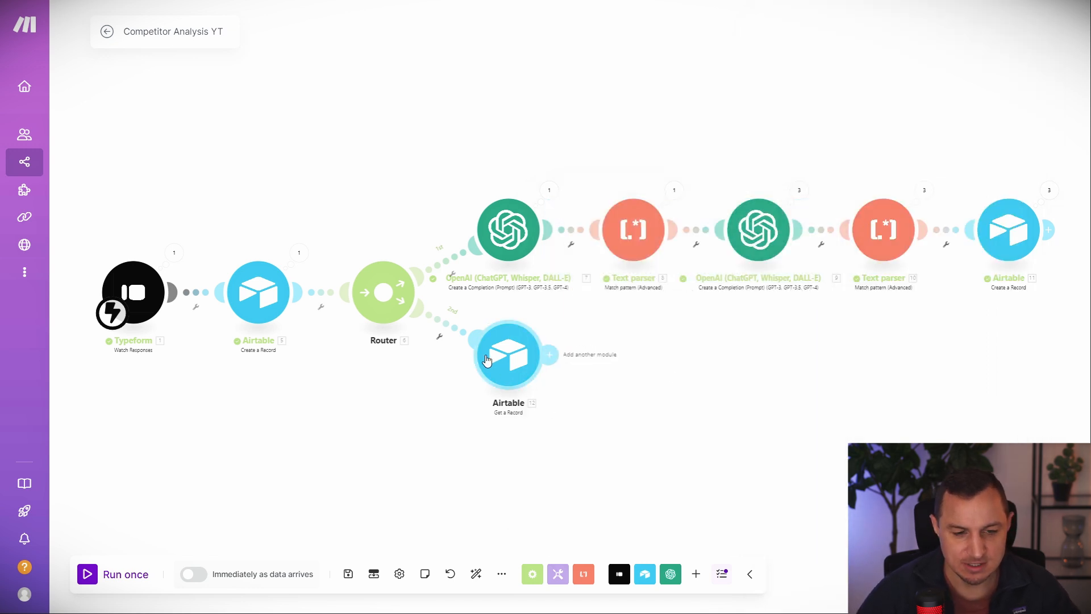
Add a Flow Control Iterator after the Get a Record module.
left_click(549, 354)
left_click(738, 425)
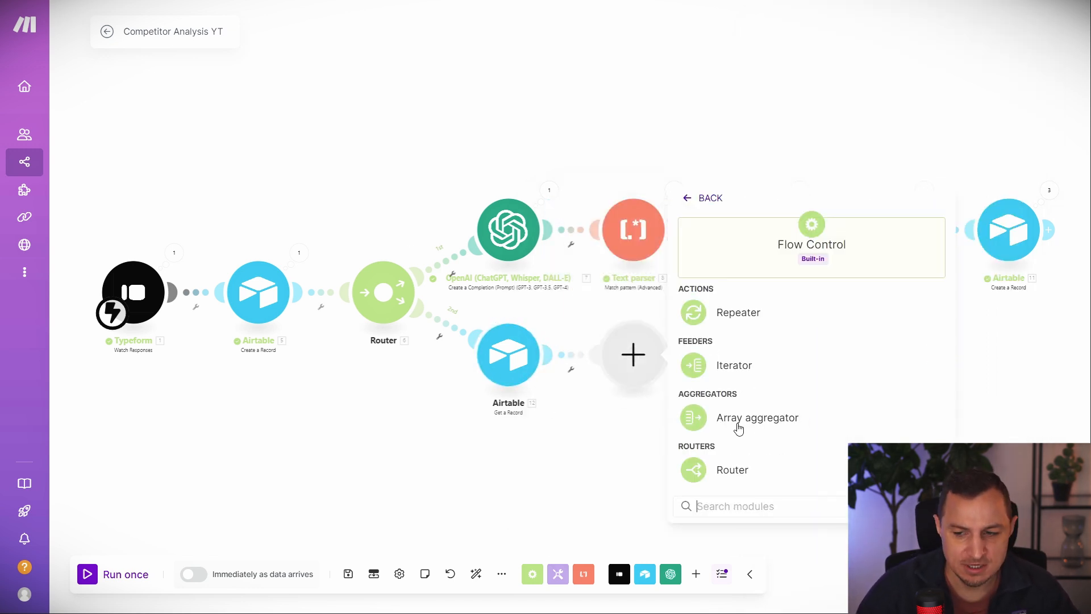
left_click(724, 374)
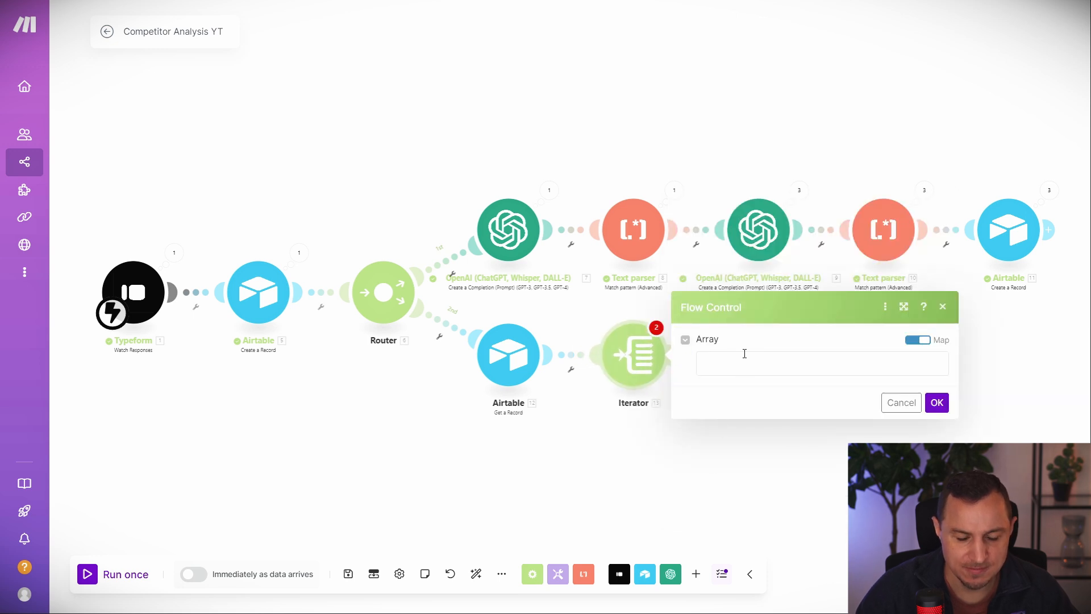
left_click(761, 368)
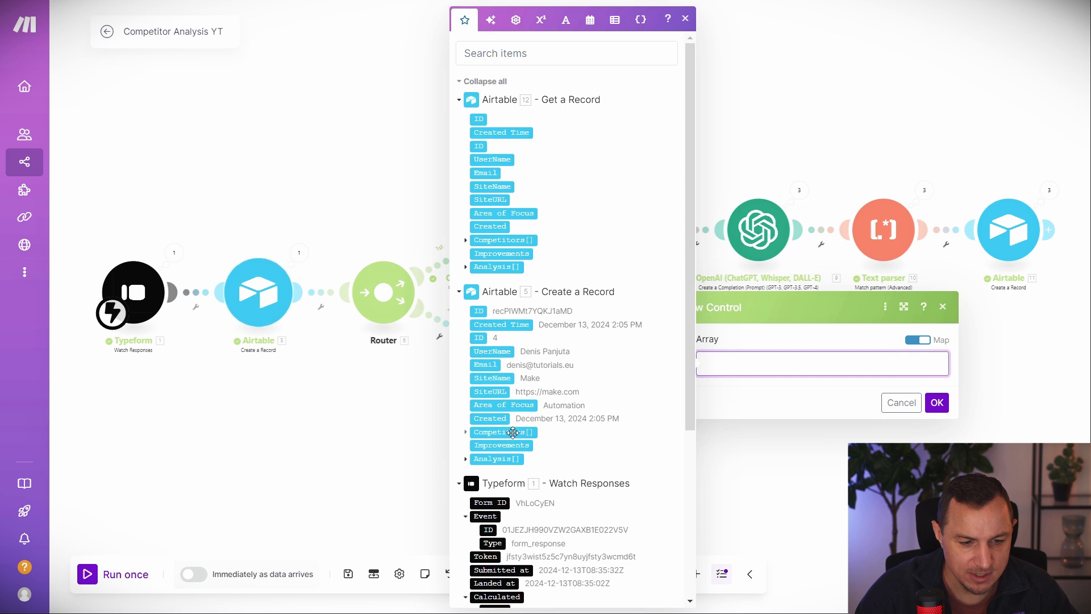
left_click(875, 483)
left_click(739, 363)
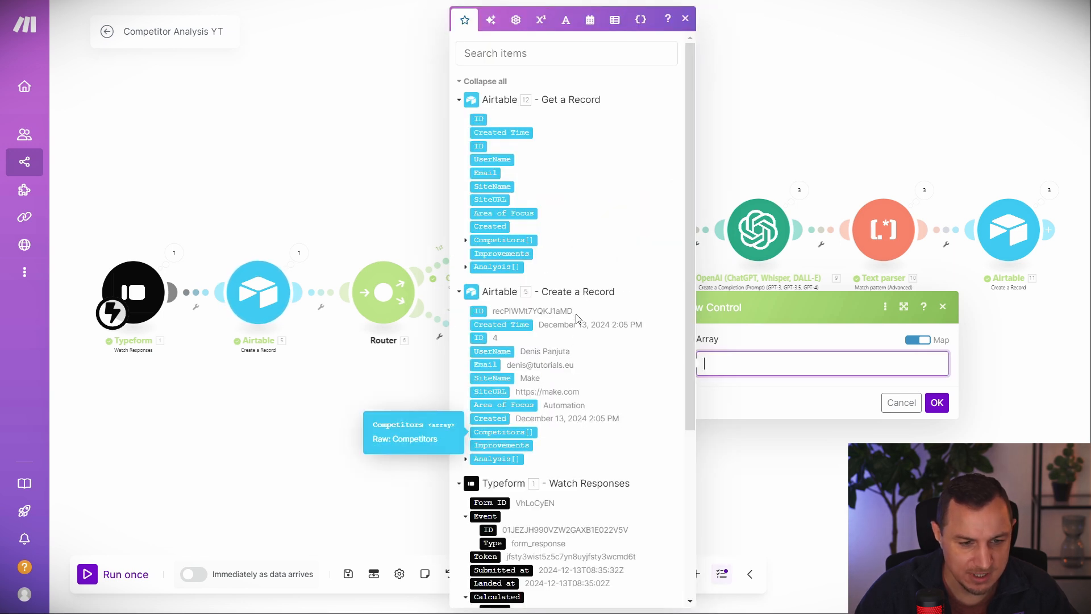
key("Escape")
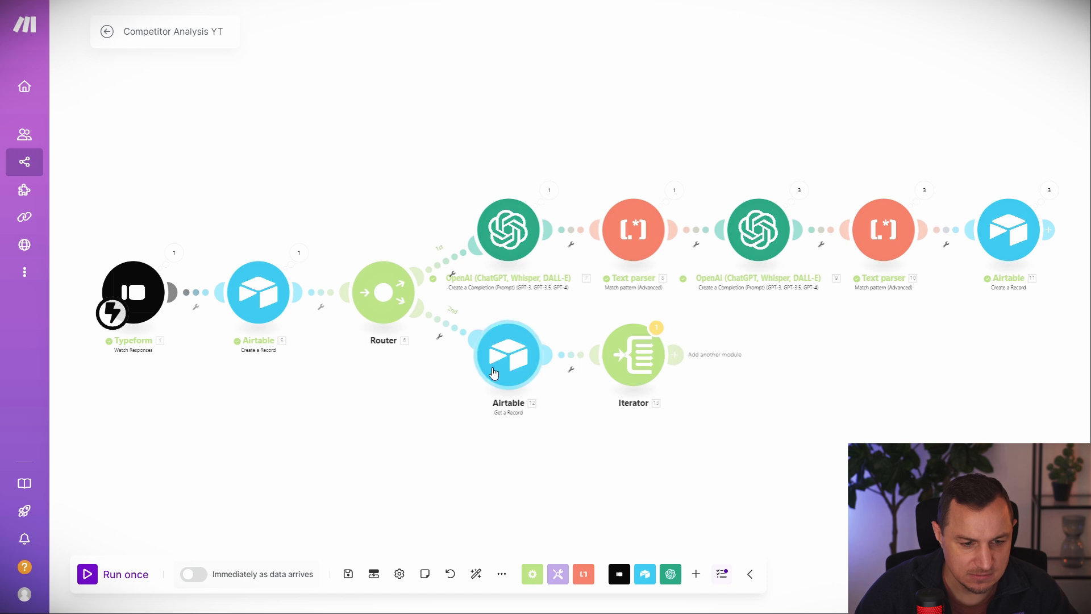
Map the Competitors[] array into the Iterator's Array and add a module after it.
left_click(618, 363)
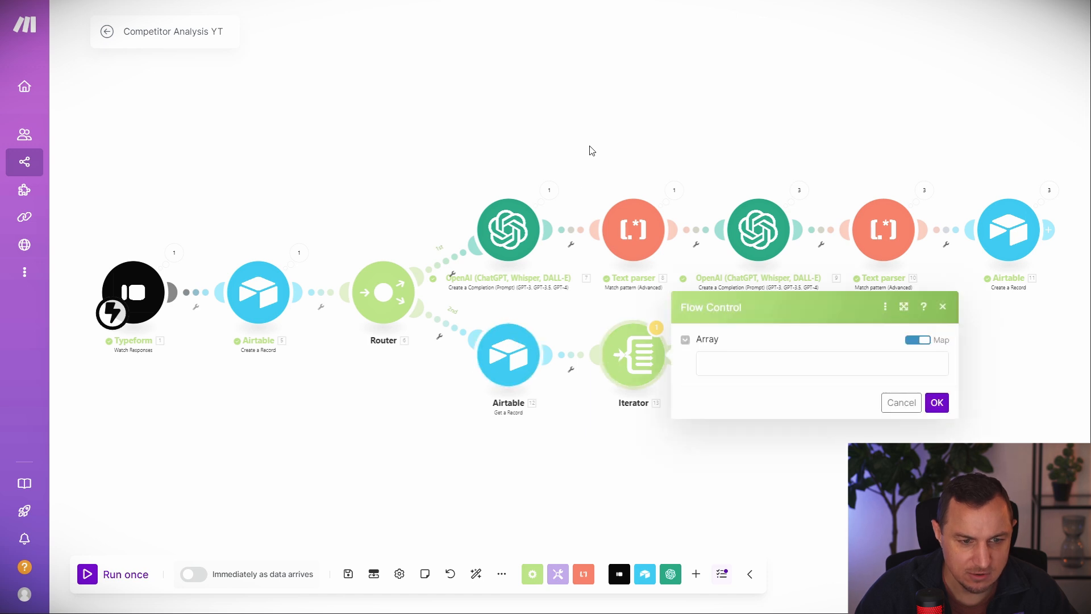
left_click(755, 358)
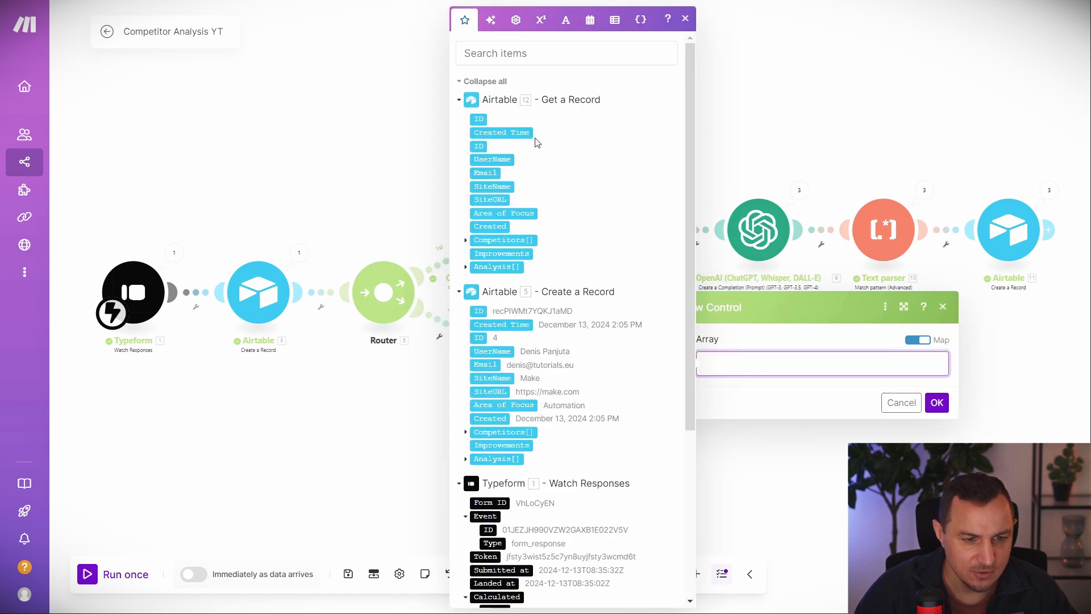
left_click(376, 459)
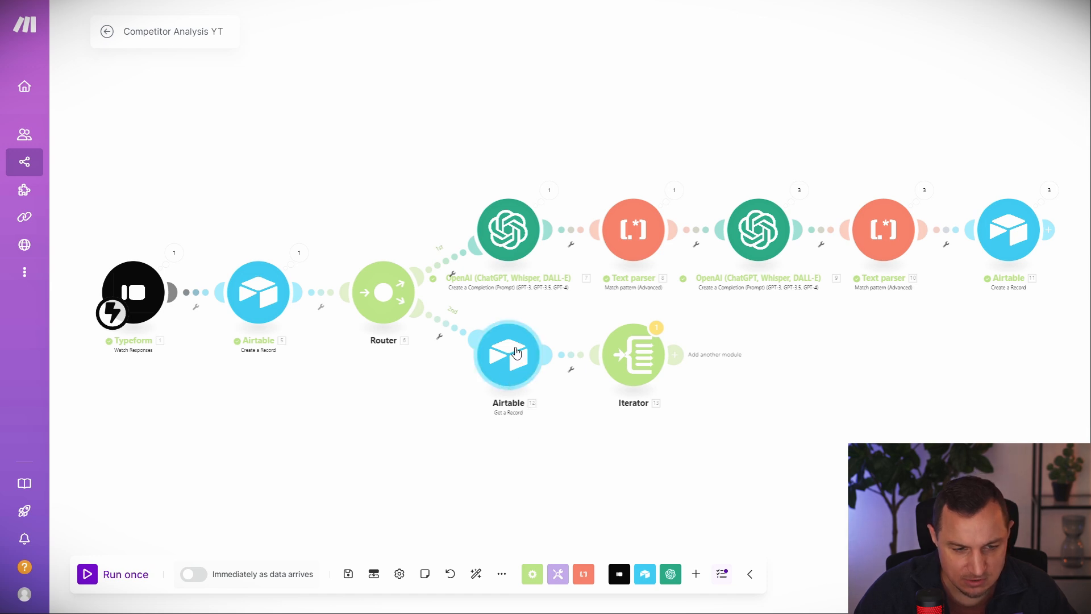
left_click(613, 378)
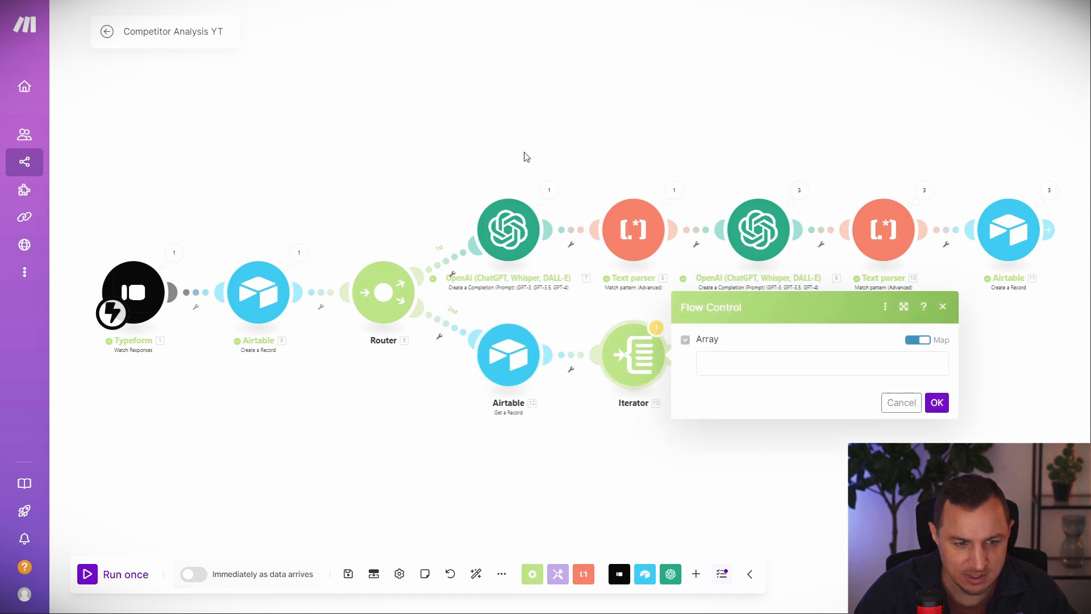
left_click(727, 361)
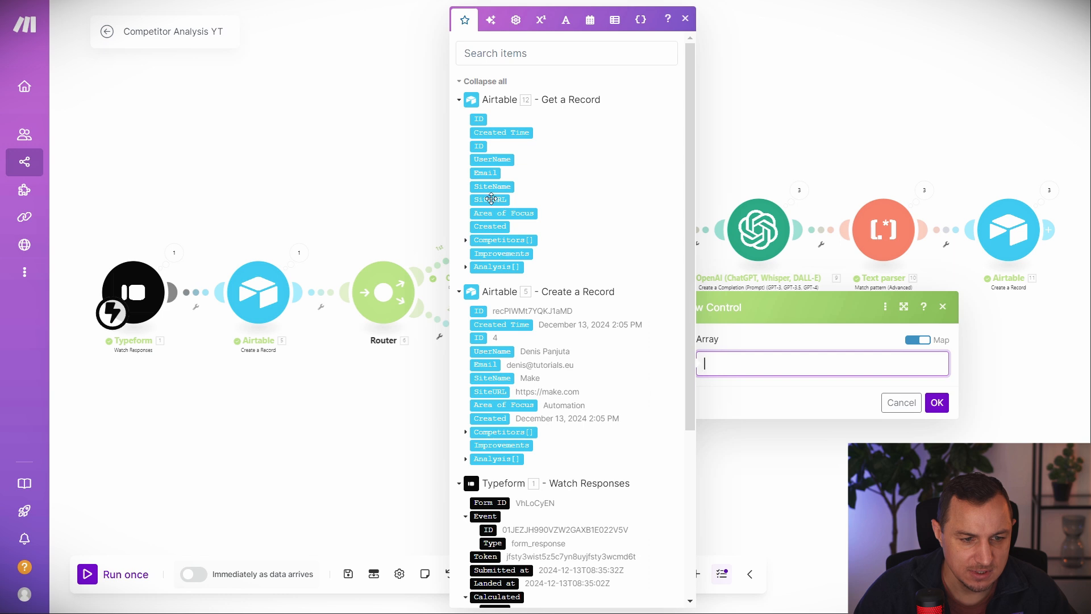
left_click(503, 240)
left_click(937, 402)
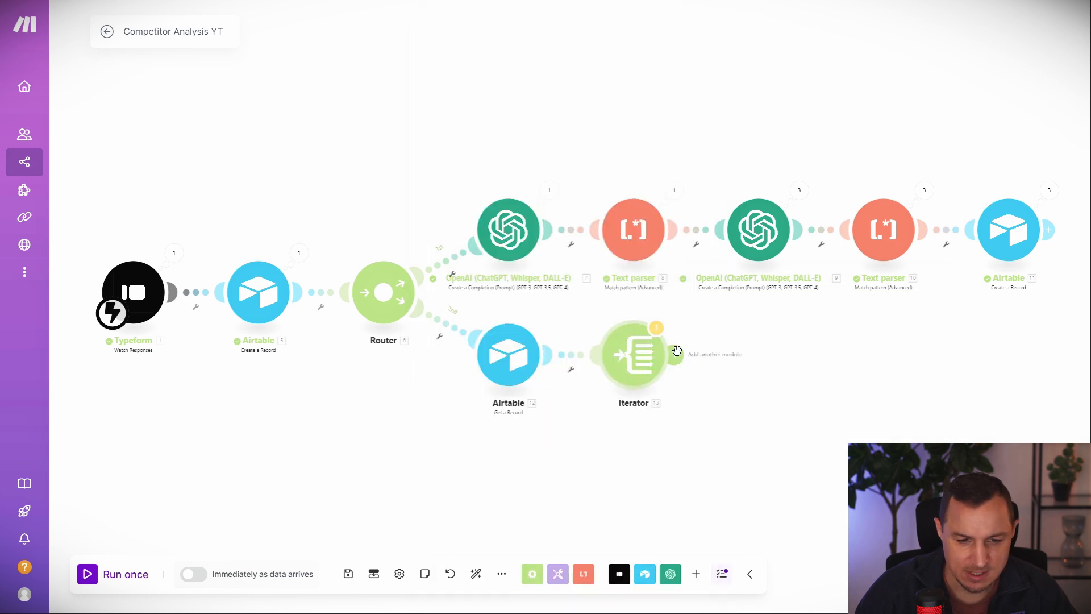
left_click(676, 350)
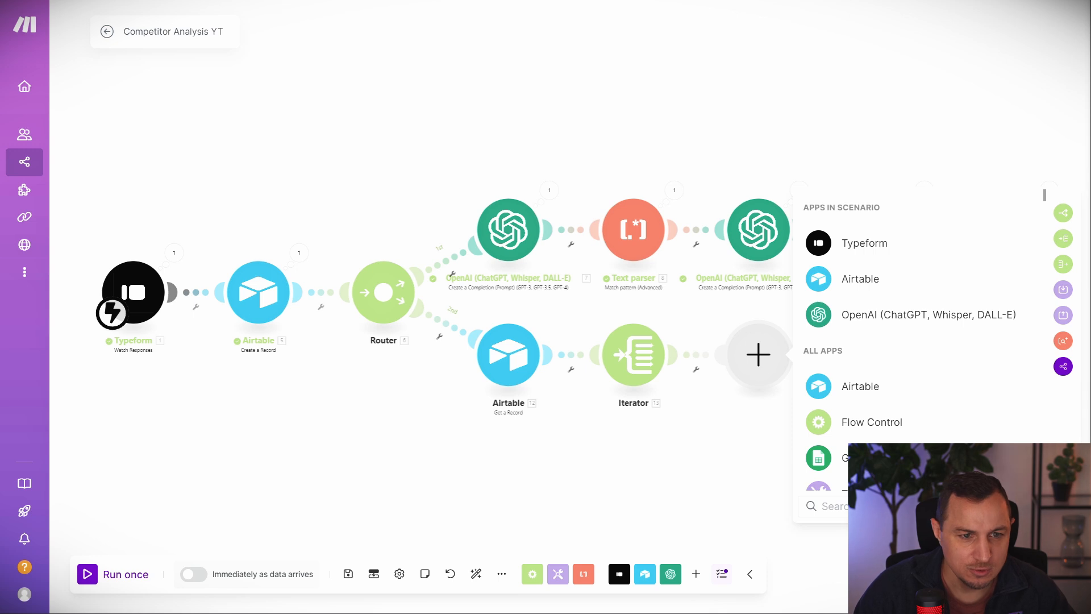
left_click(619, 1)
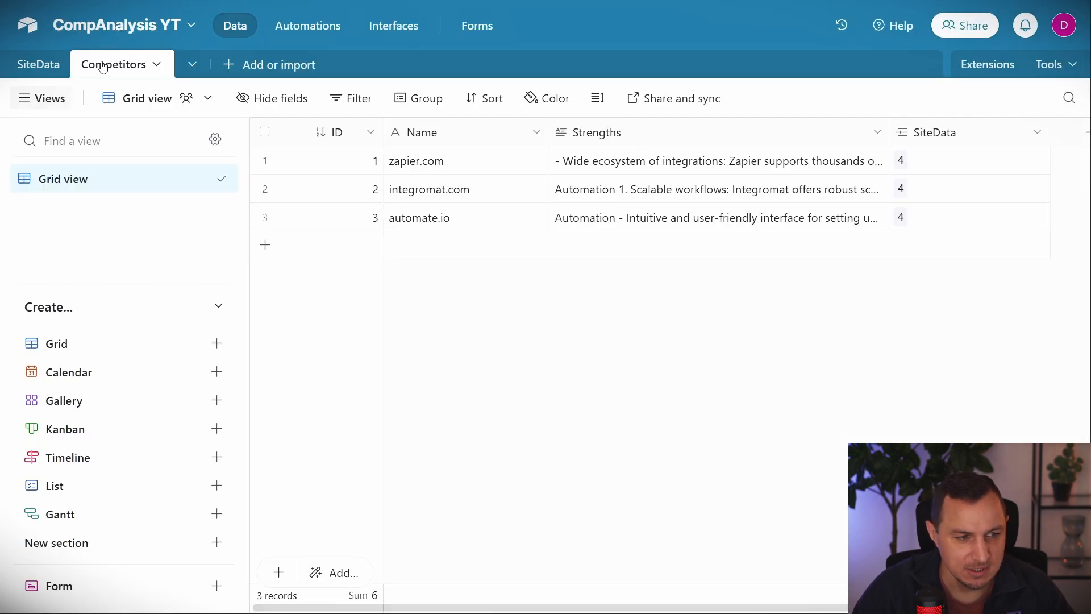
Inspect the SiteData record's linked competitors, zapier.com and integromat.com.
left_click(38, 65)
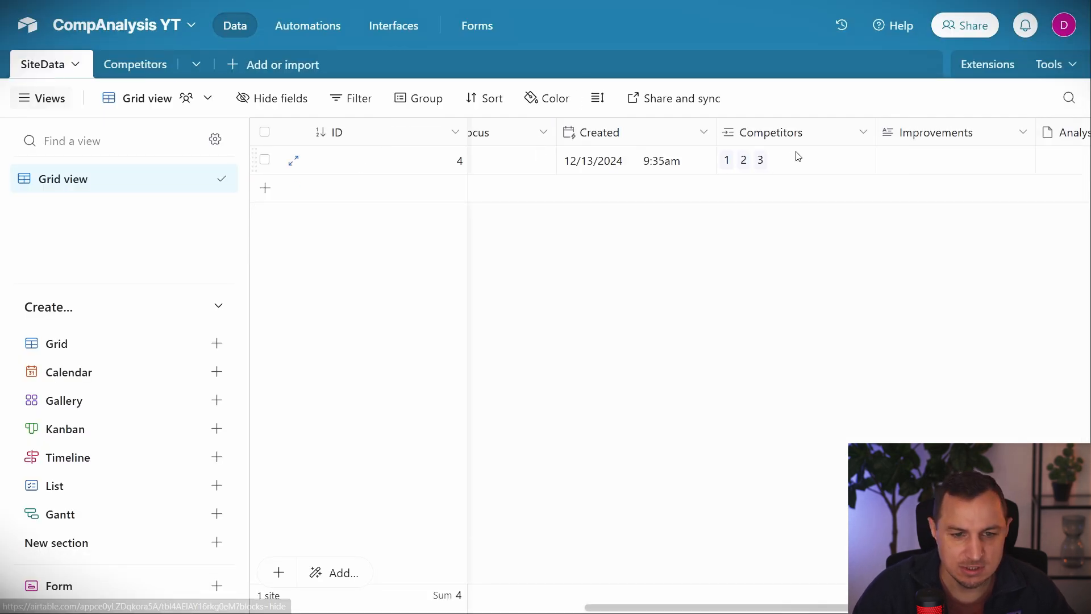
left_click(729, 164)
left_click(728, 162)
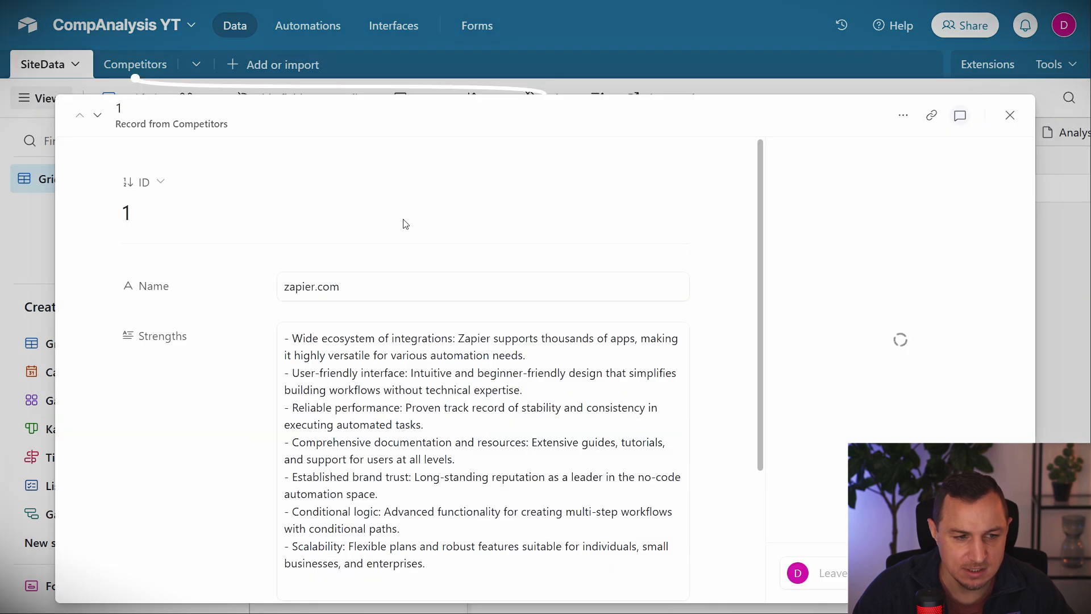
scroll(483, 278, "down", 3)
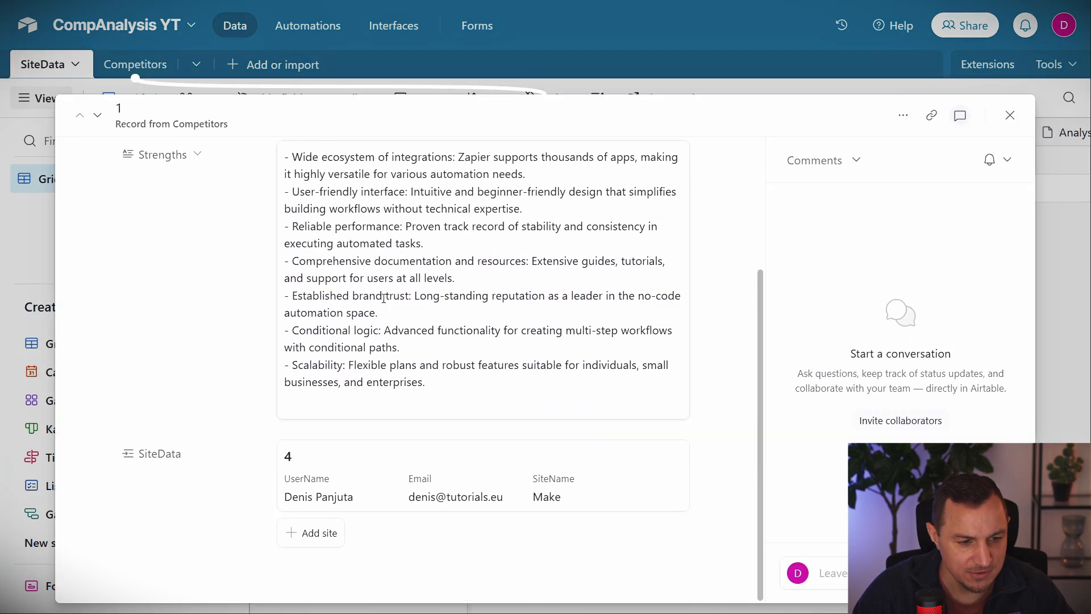
scroll(314, 152, "up", 3)
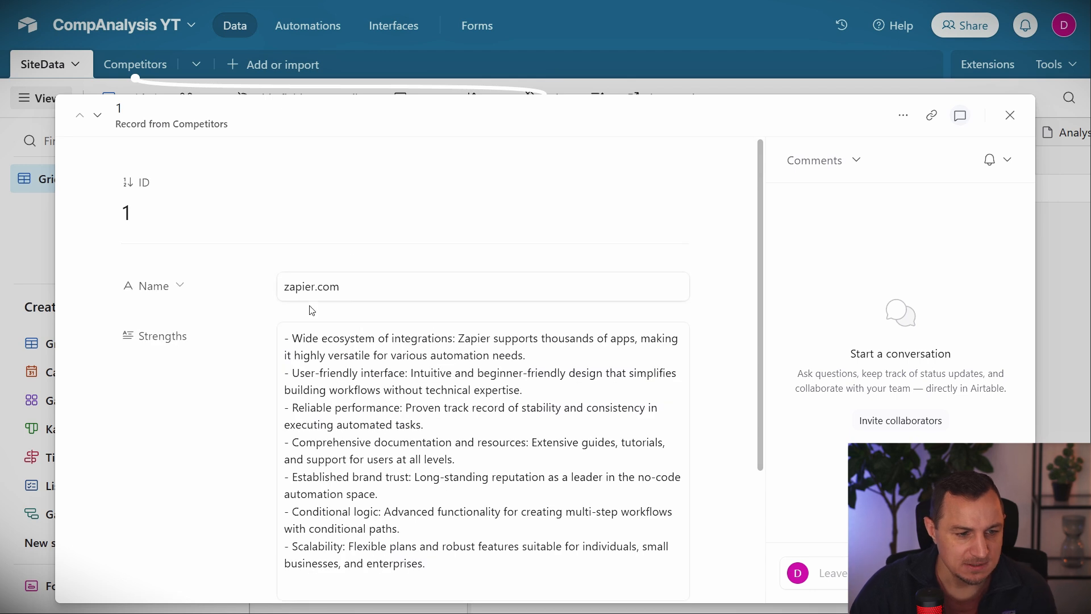
scroll(404, 264, "down", 1)
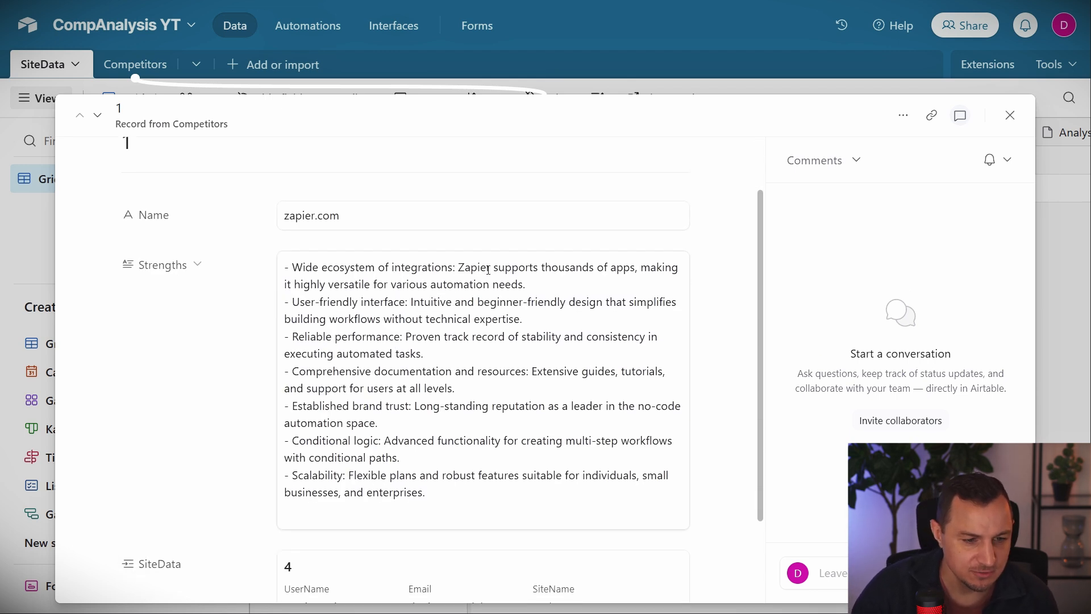
left_click(466, 487)
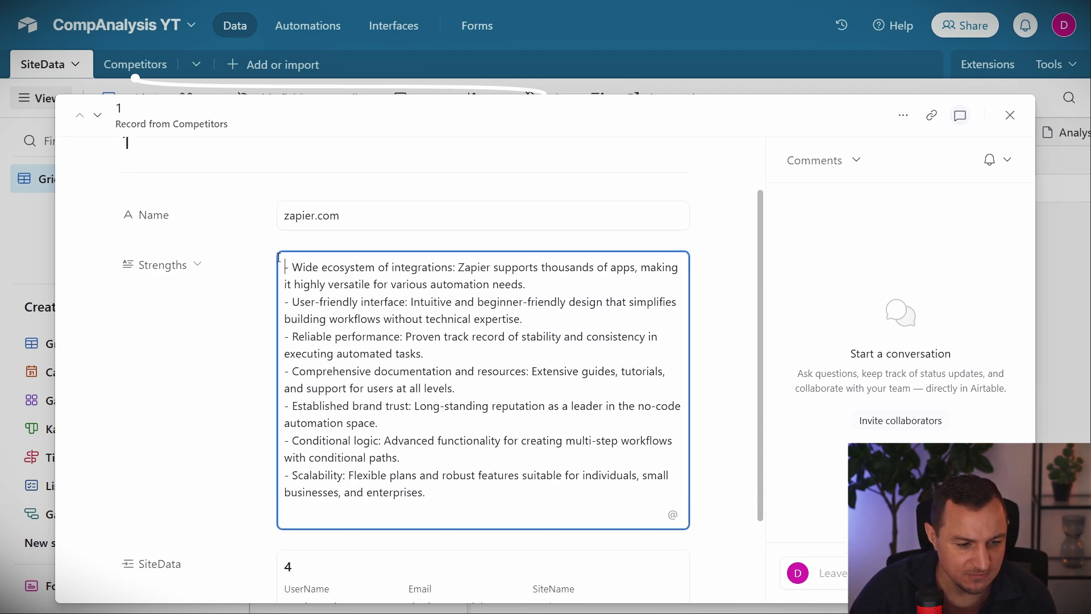
left_click(1010, 115)
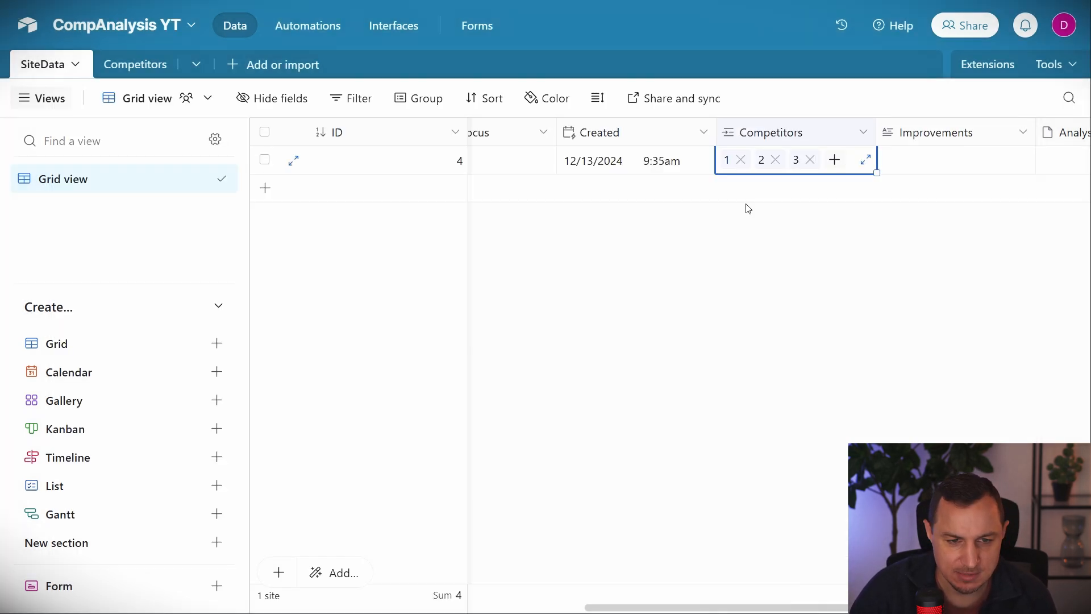
left_click(761, 161)
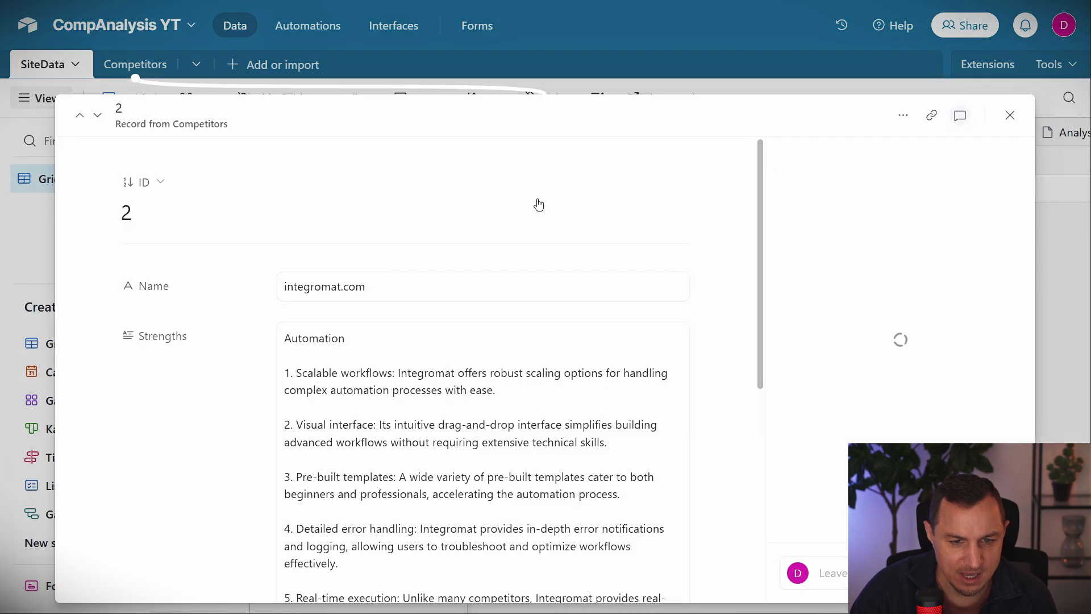
left_click(1010, 115)
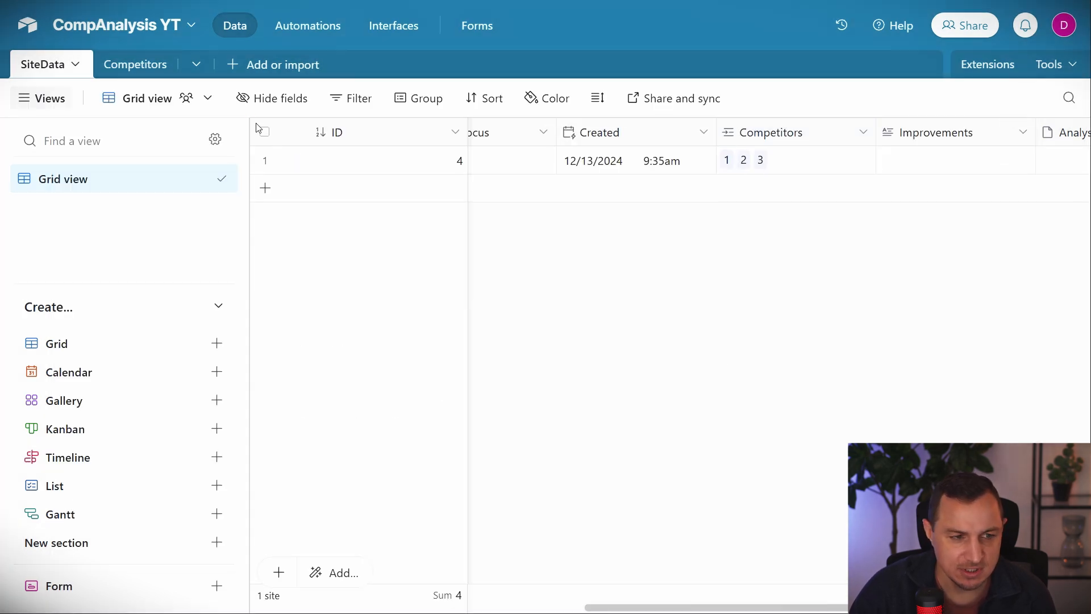
Read each row's Strengths text in the Competitors table.
left_click(135, 64)
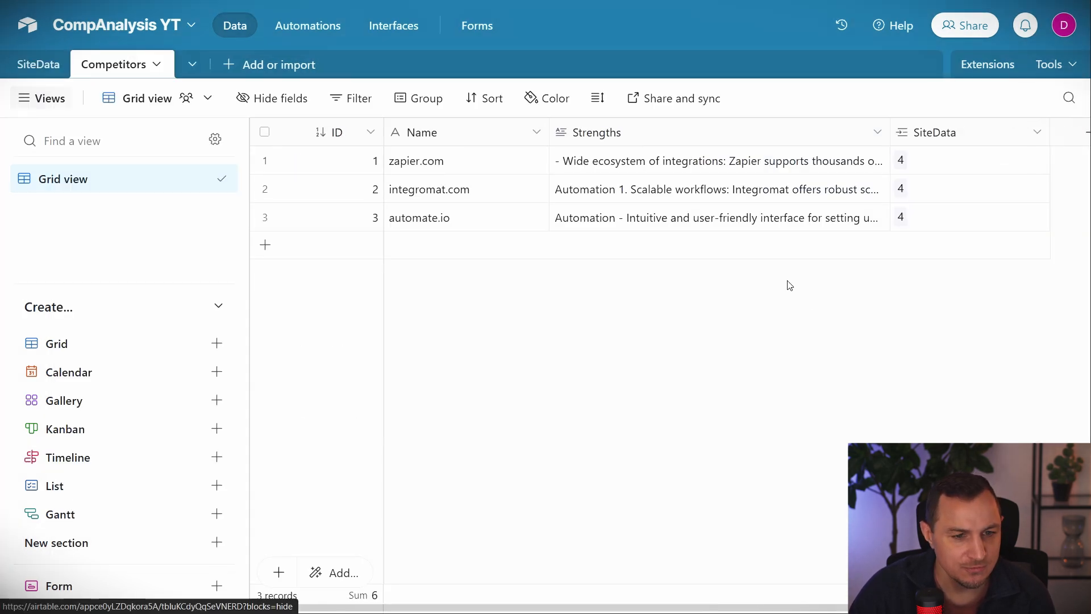
double_click(792, 161)
left_click(597, 337)
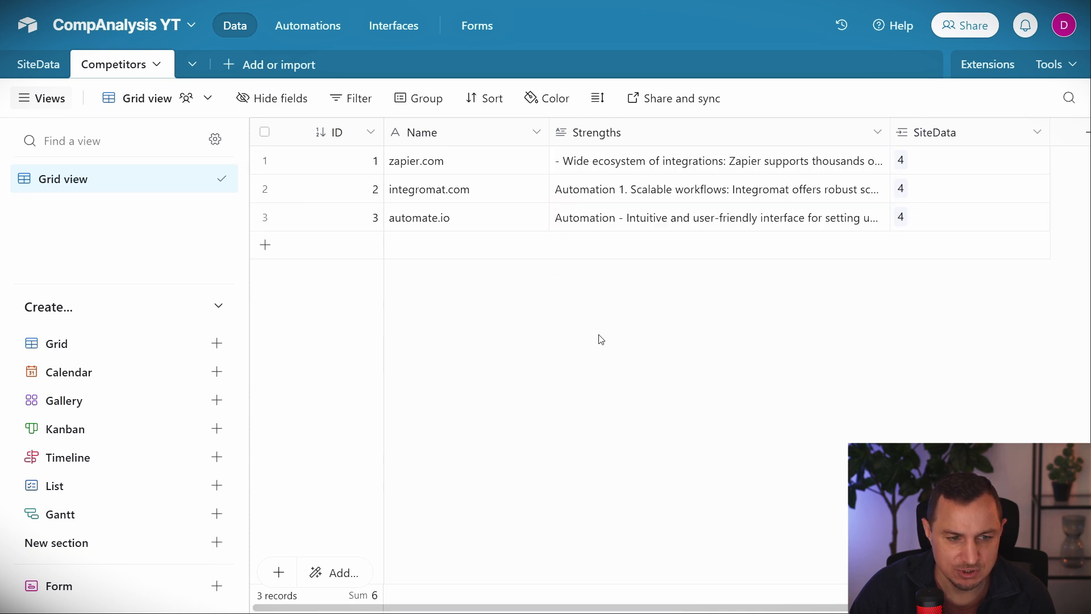
left_click(634, 189)
left_click(630, 399)
left_click(633, 228)
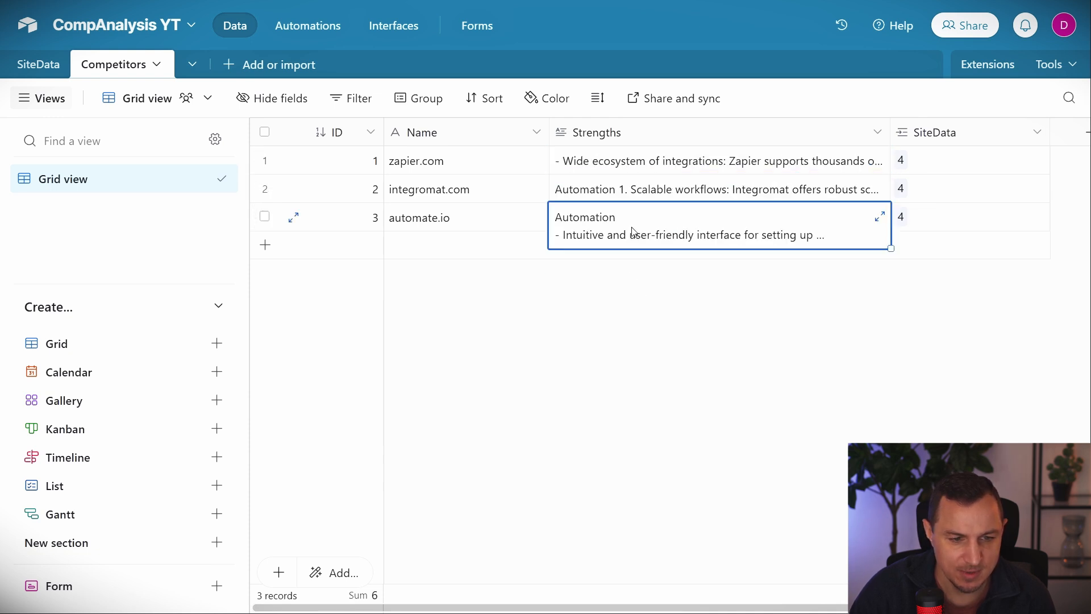
left_click(642, 345)
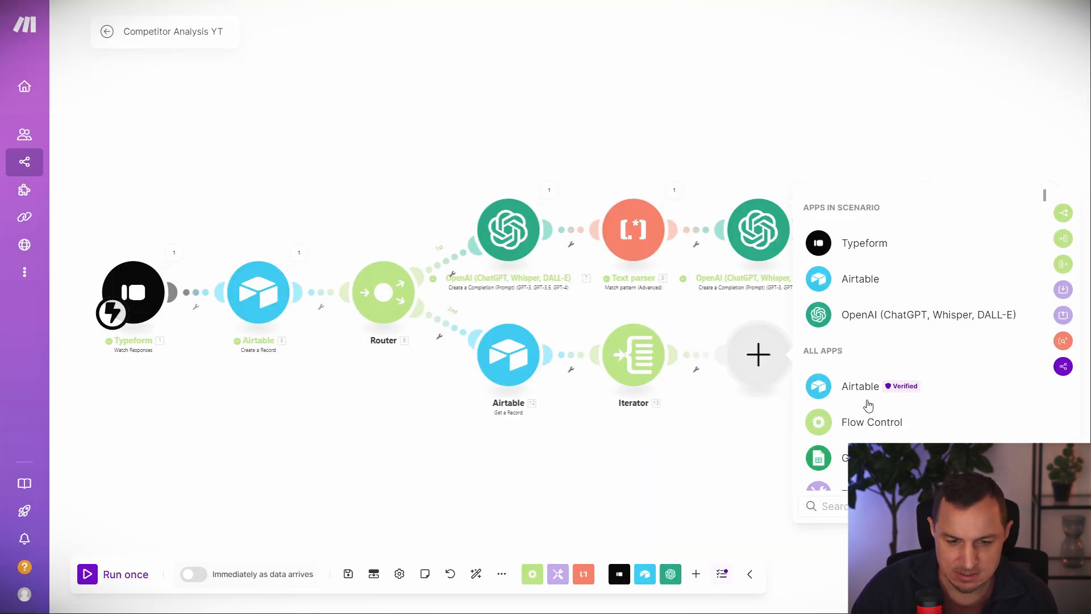
Add Airtable Get a Record on CompAnalysis YT's Competitors table, Record ID mapped from the Iterator.
left_click(863, 388)
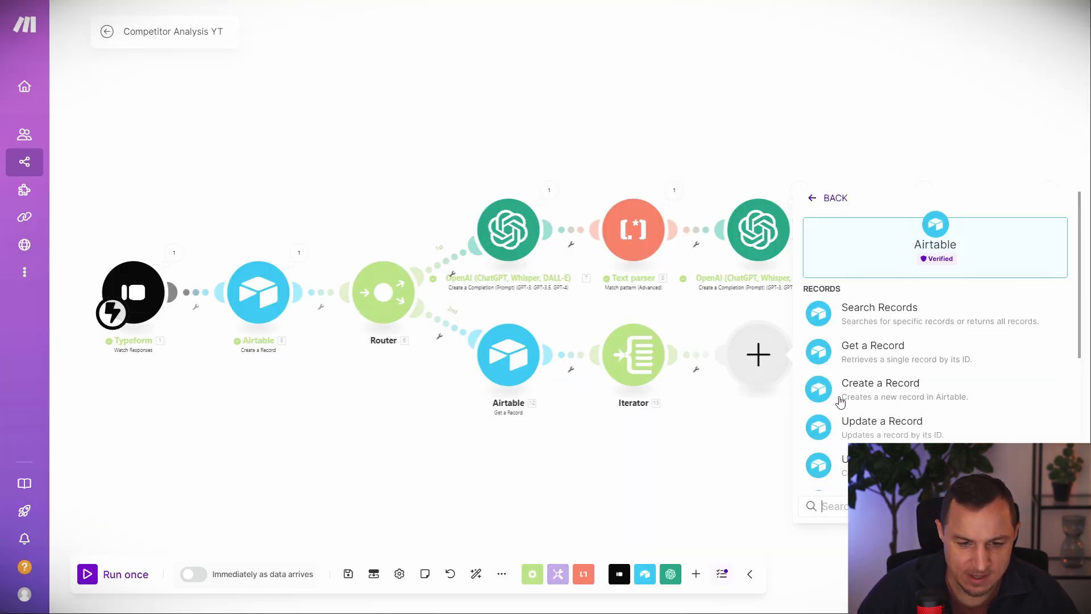
left_click(861, 362)
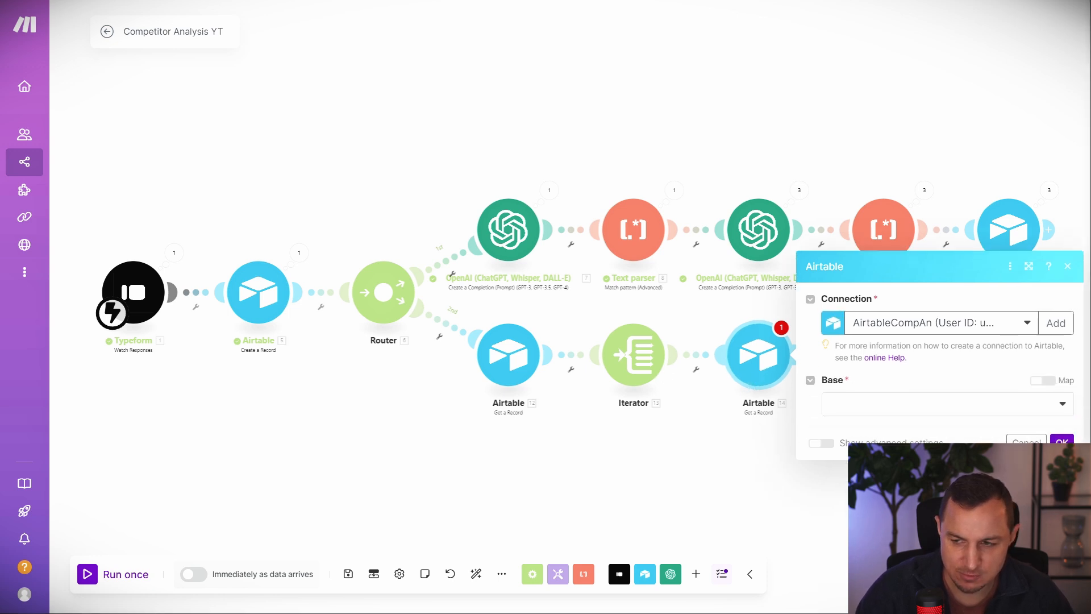
left_click(911, 405)
left_click(873, 425)
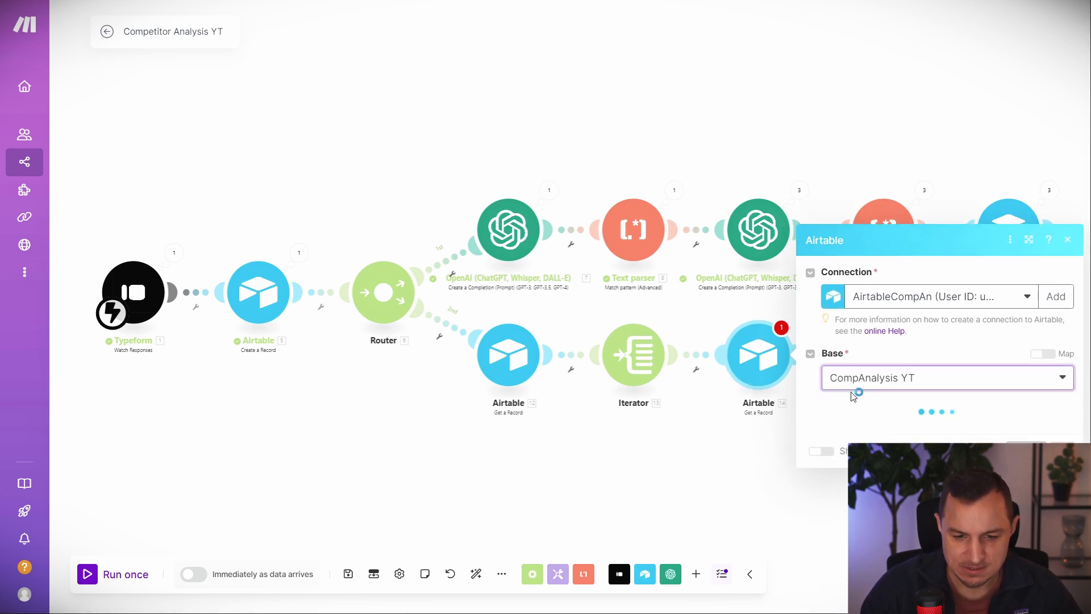
left_click(879, 429)
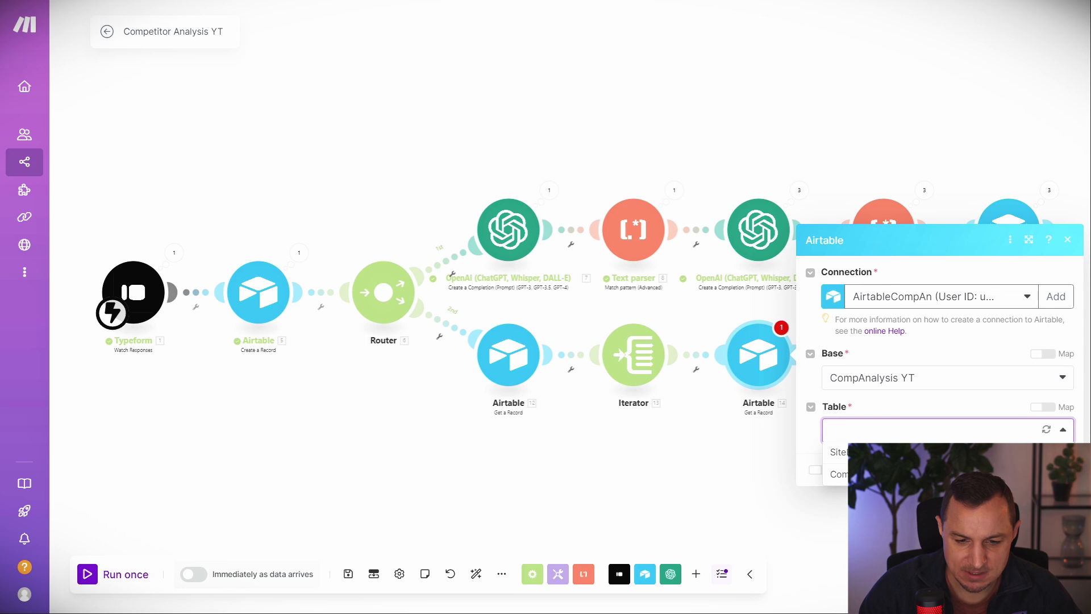
left_click(917, 474)
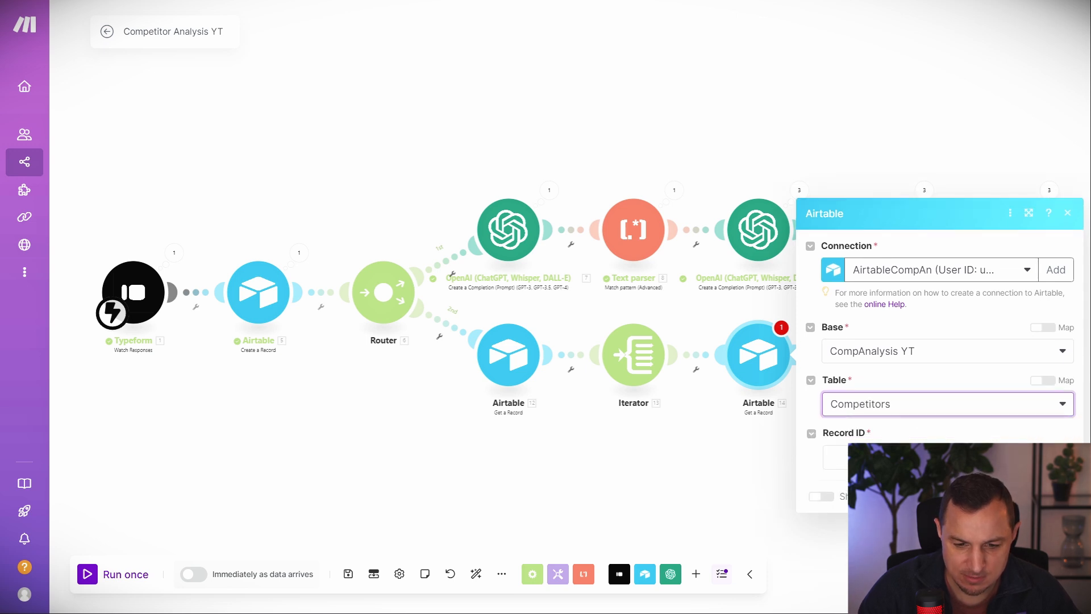
left_click(910, 458)
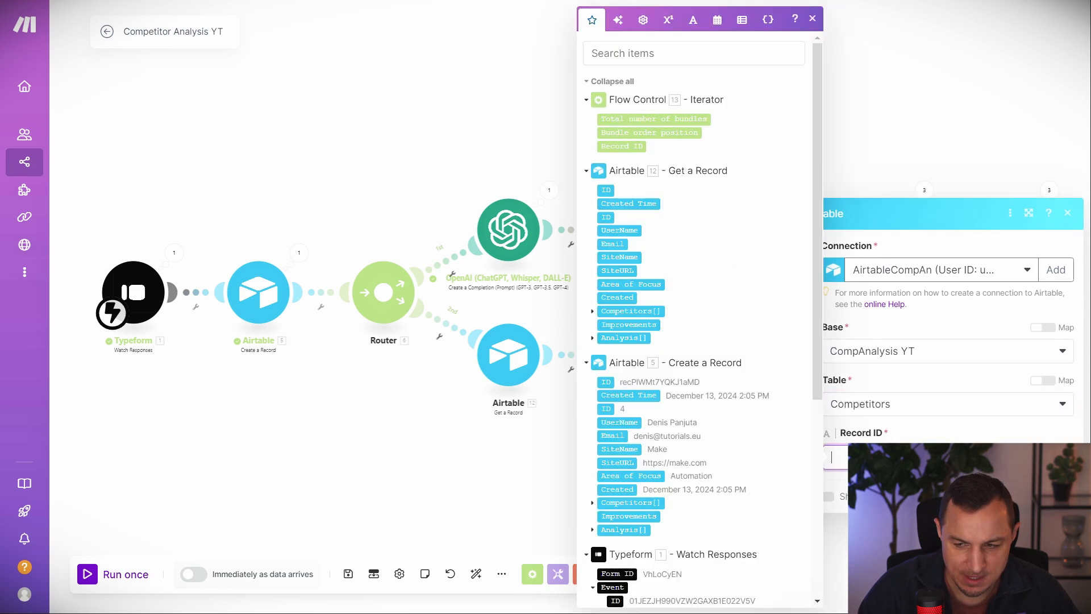
left_click(621, 147)
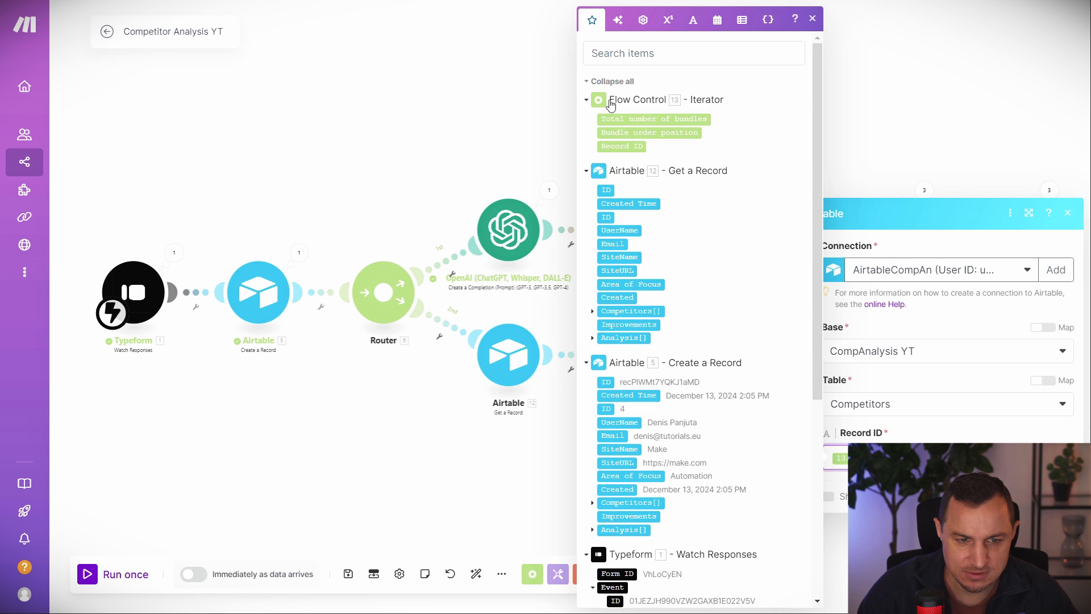
left_click(1056, 496)
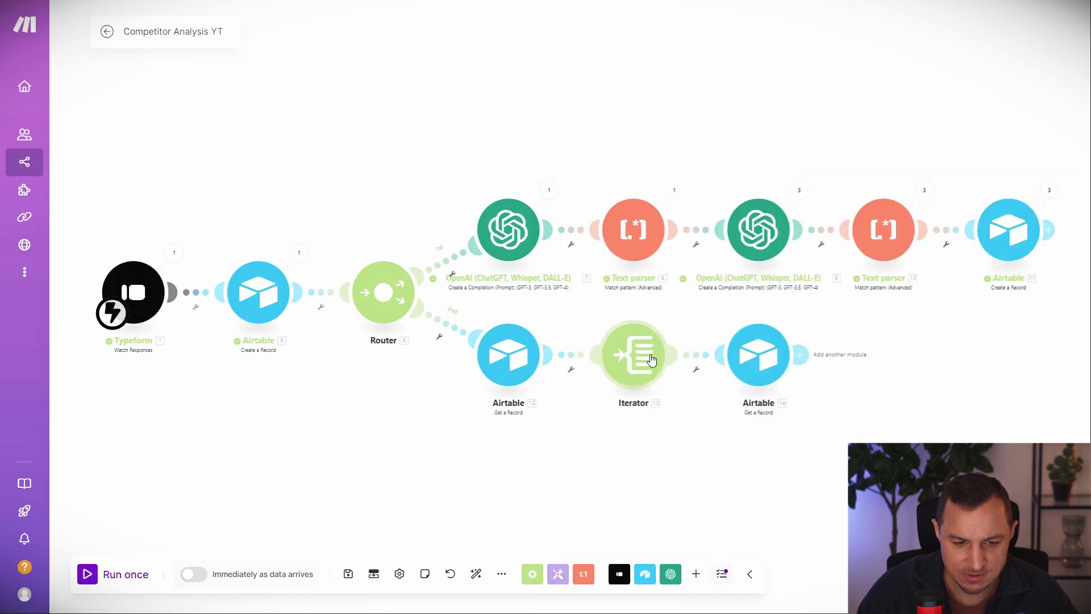
Add another module after the competitor lookup, choosing the Tools app.
left_click_drag(917, 398, 773, 374)
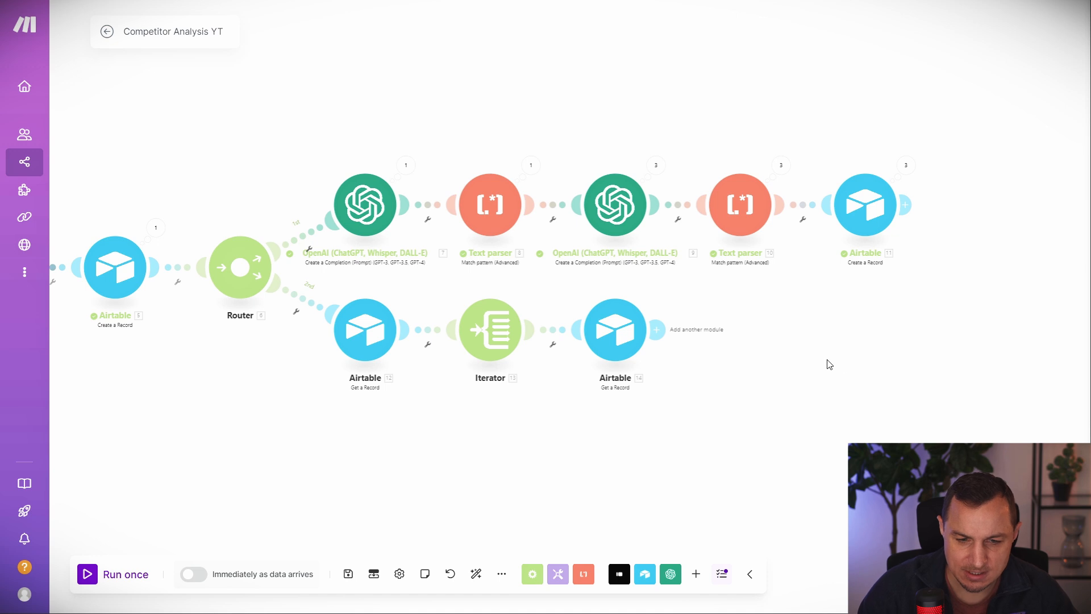
left_click(657, 329)
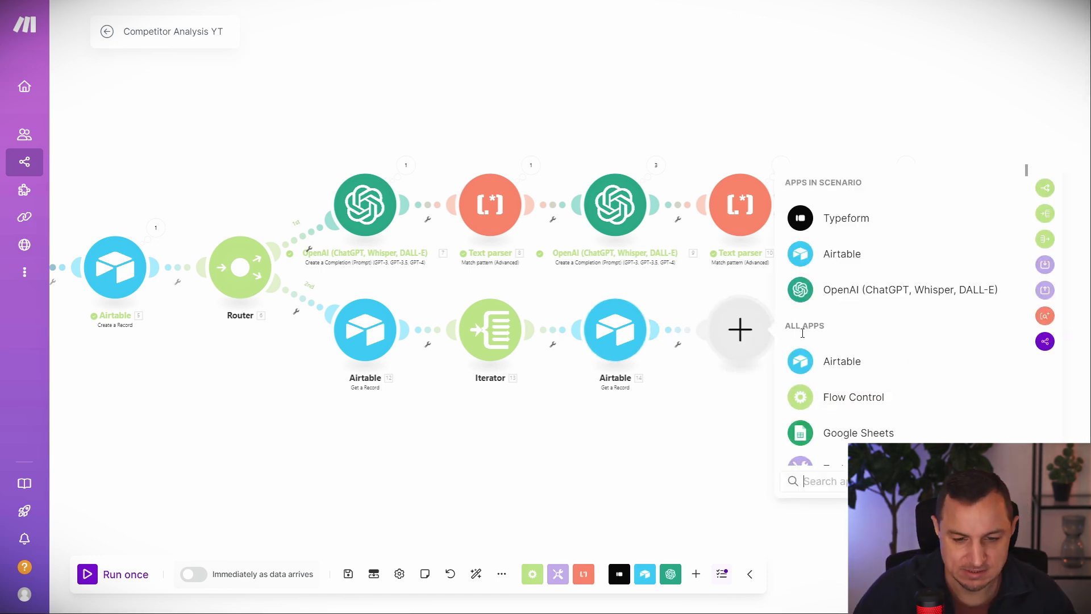
scroll(803, 333, "down", 3)
left_click(843, 337)
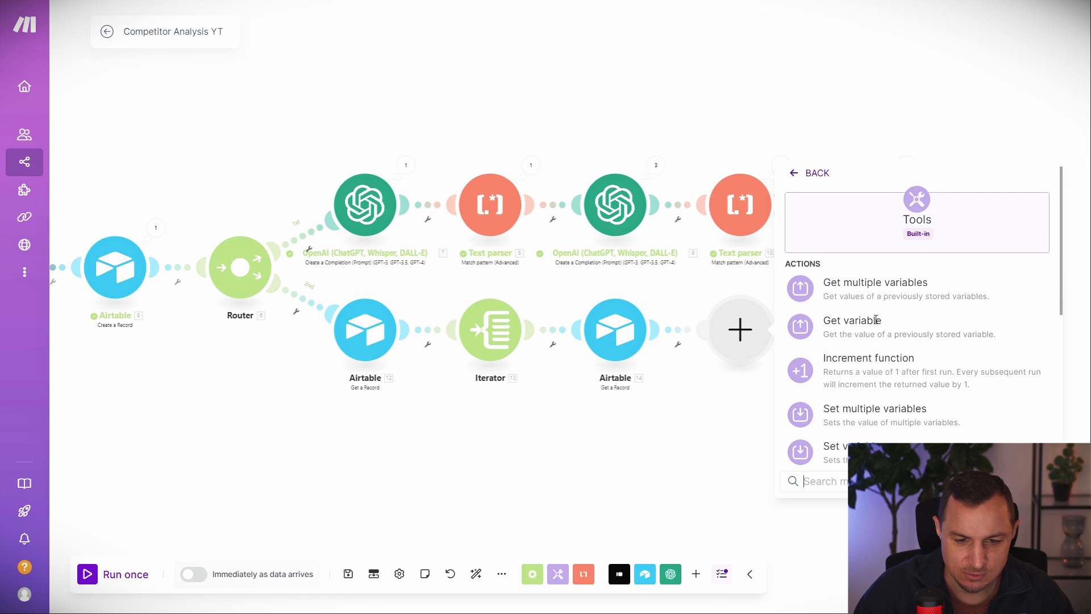
Add a Text aggregator with Iterator [13] as its source module.
type("text")
left_click(867, 284)
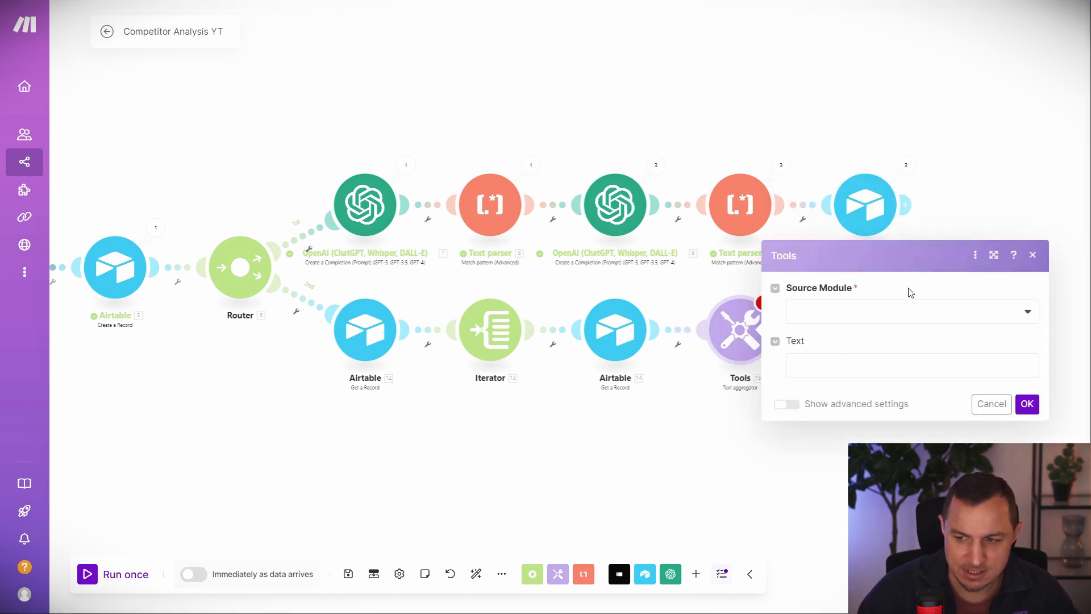
left_click(868, 310)
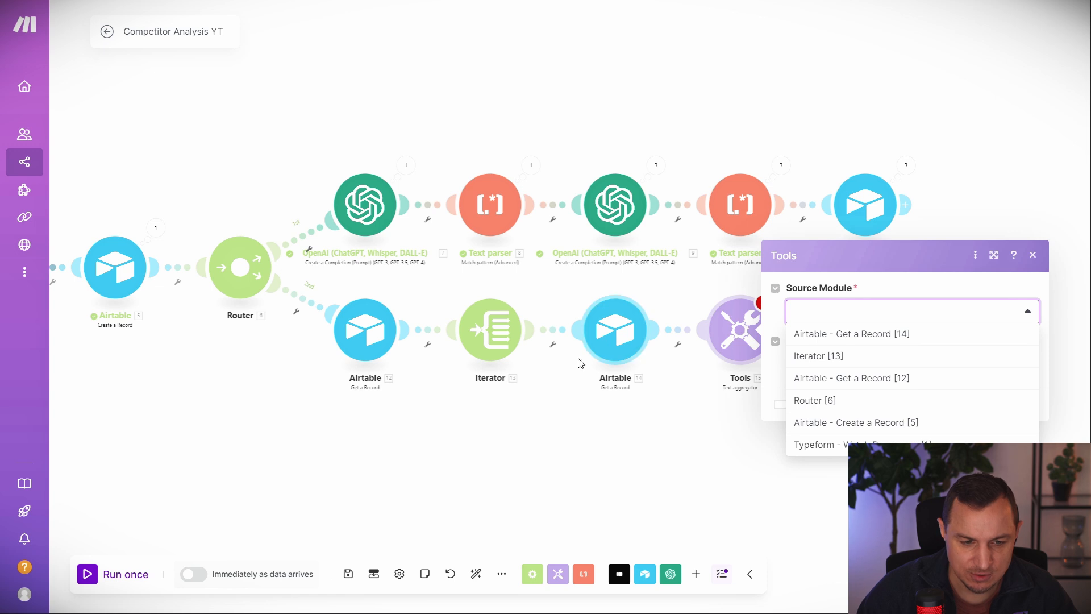
left_click(881, 358)
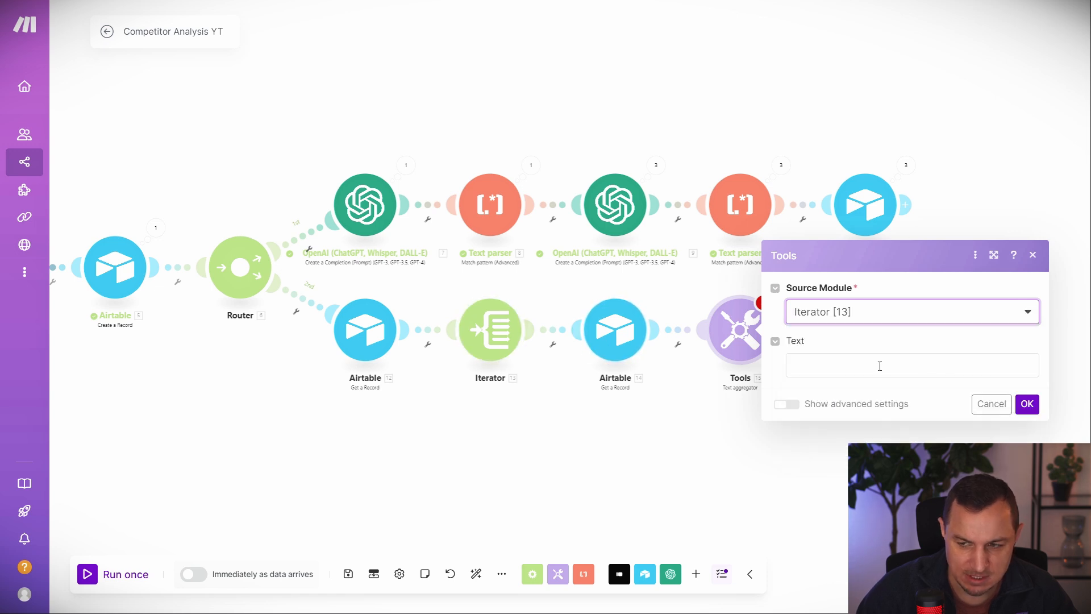
Set the aggregated text to 'Competitor Name:' 14.Name and 'Strengths:' 14.Strengths on separate lines.
left_click(871, 369)
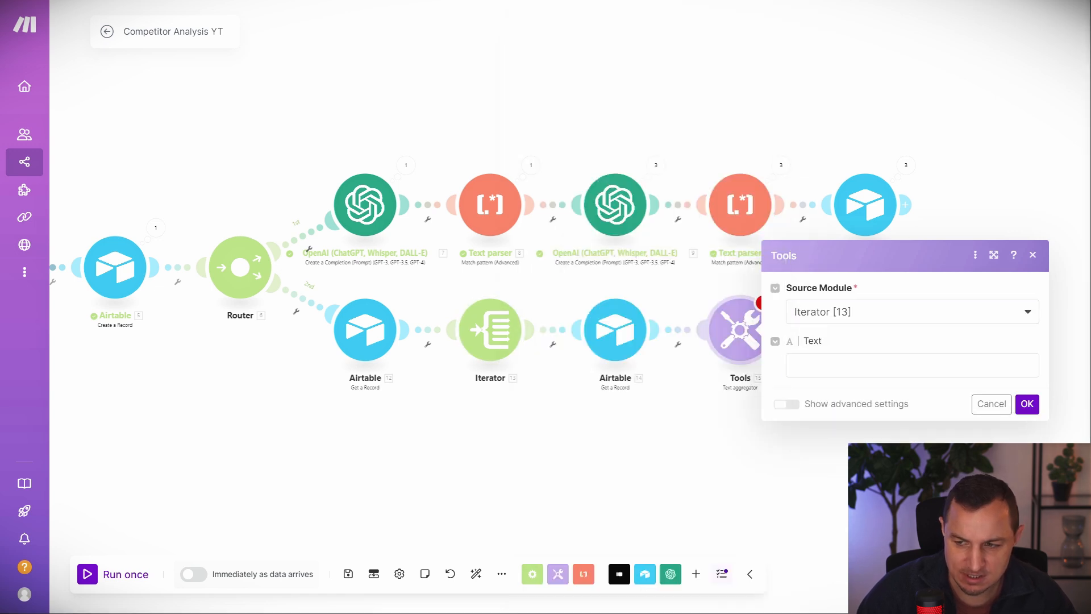
type("Competitor")
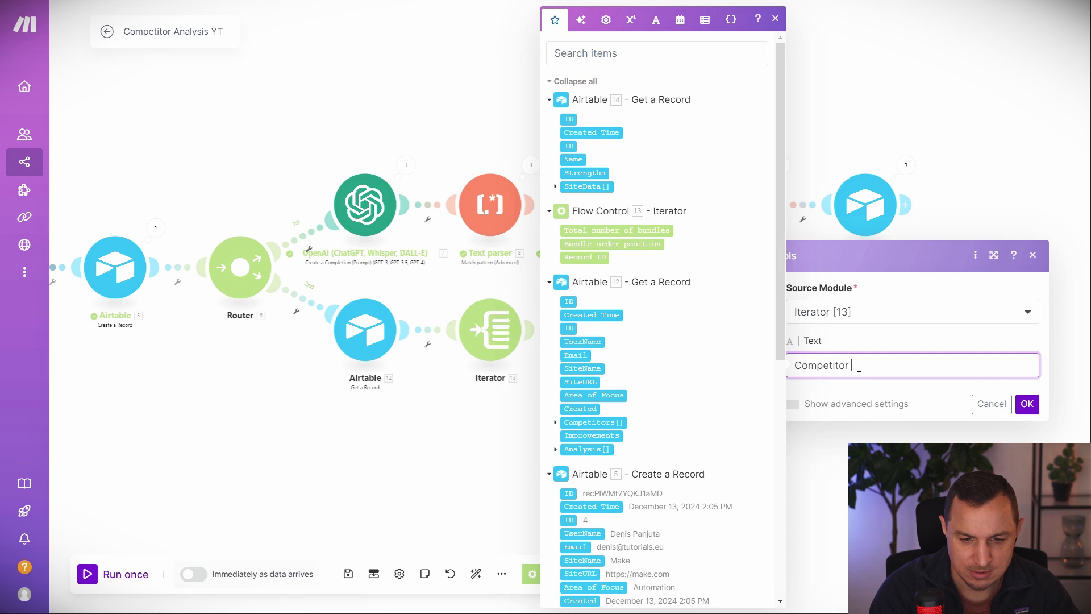
type(" Name:")
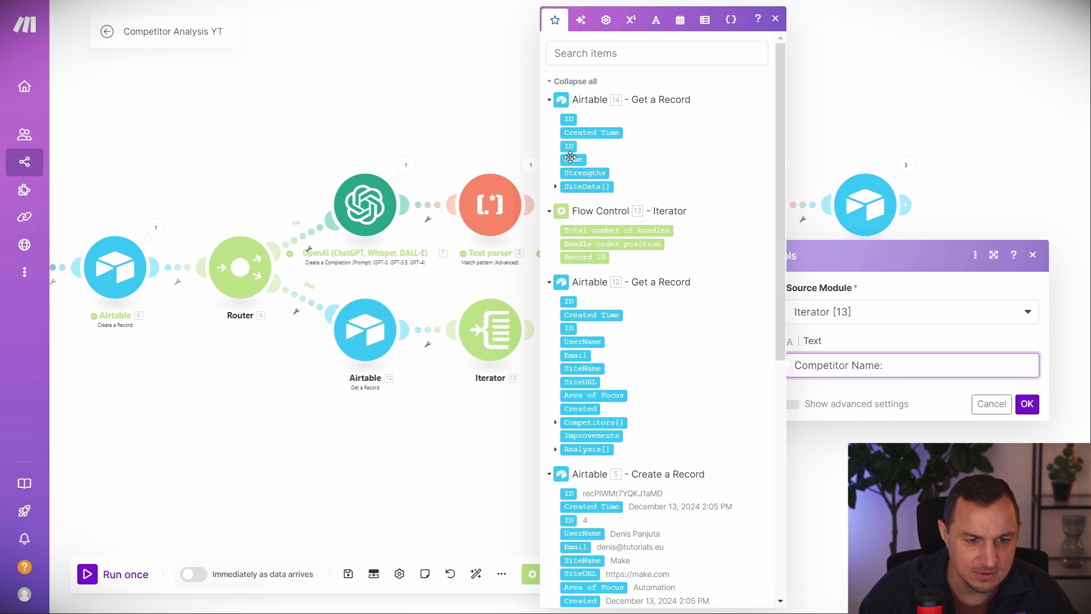
left_click_drag(570, 158, 938, 363)
key("Return")
key("Return")
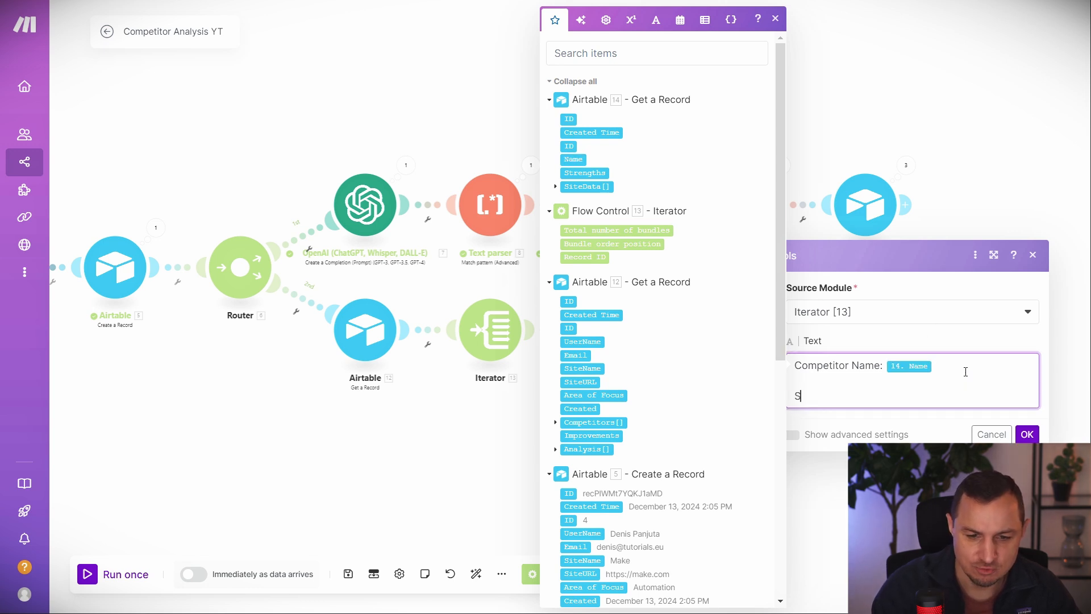
type("Strengths:")
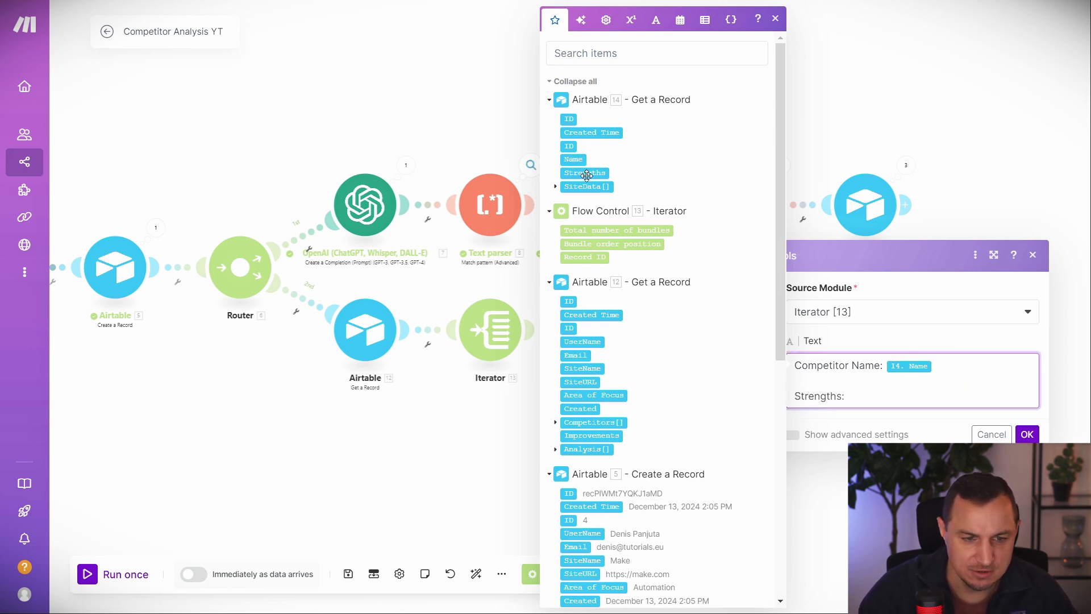
left_click_drag(584, 173, 937, 382)
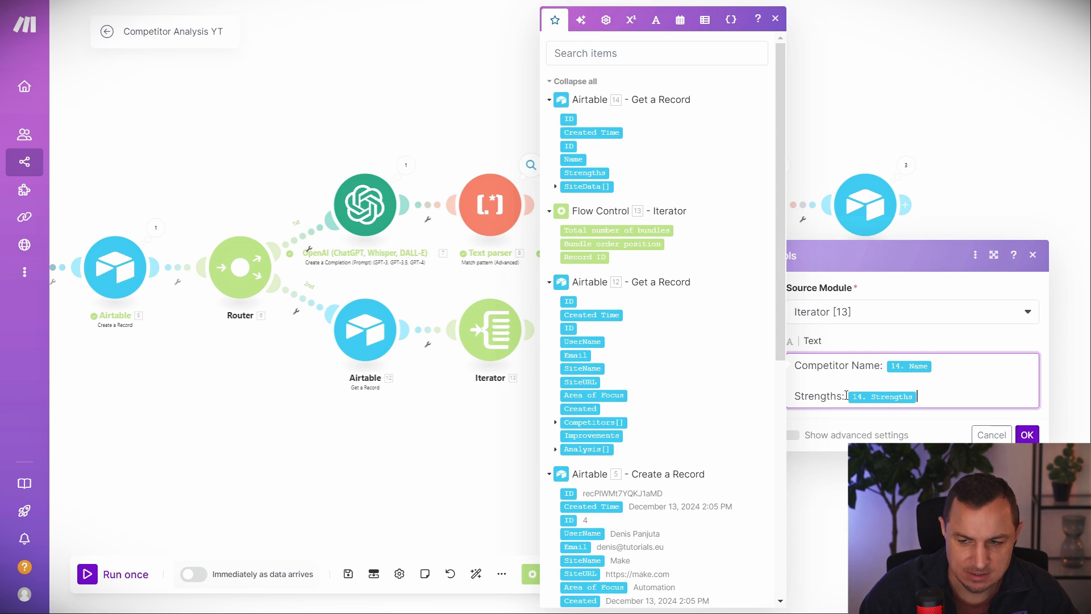
left_click(1027, 435)
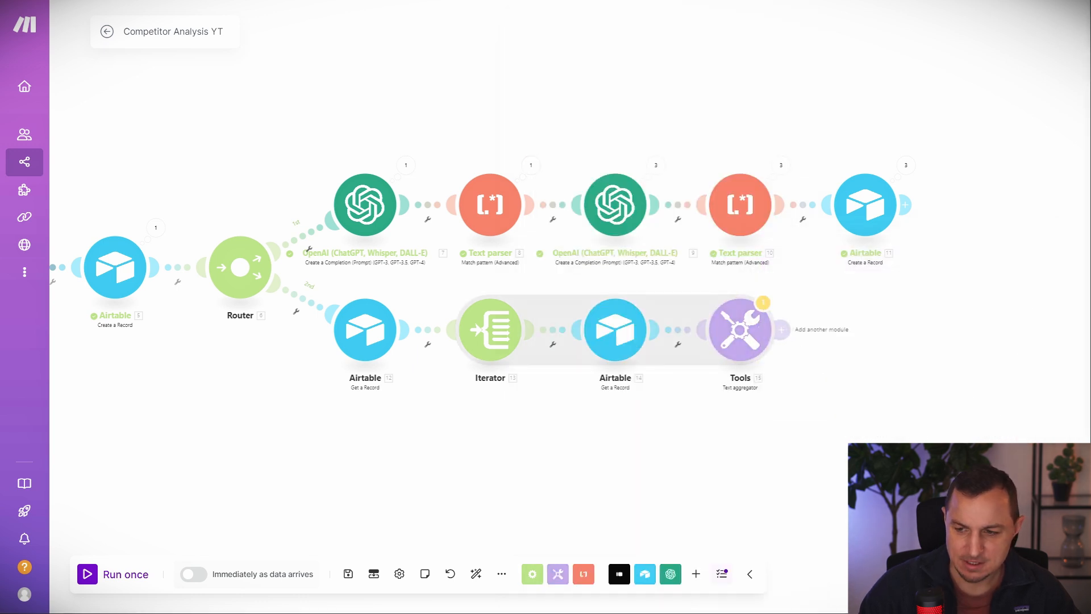
Add an OpenAI Create a Completion module using the GPT-4o chatgpt-4o-latest model.
left_click(781, 329)
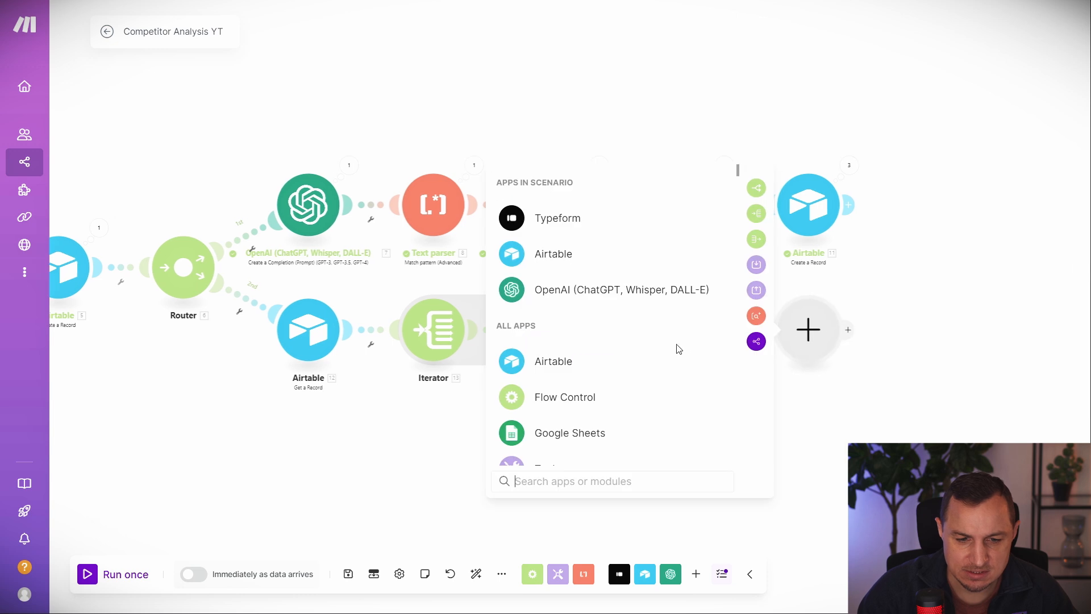
left_click(587, 297)
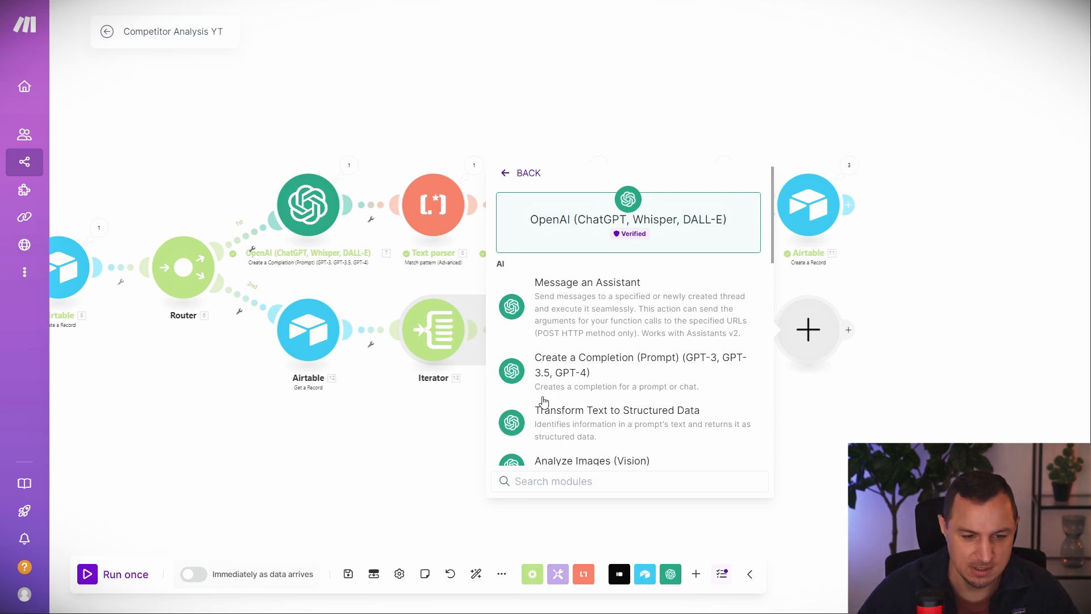
left_click(606, 382)
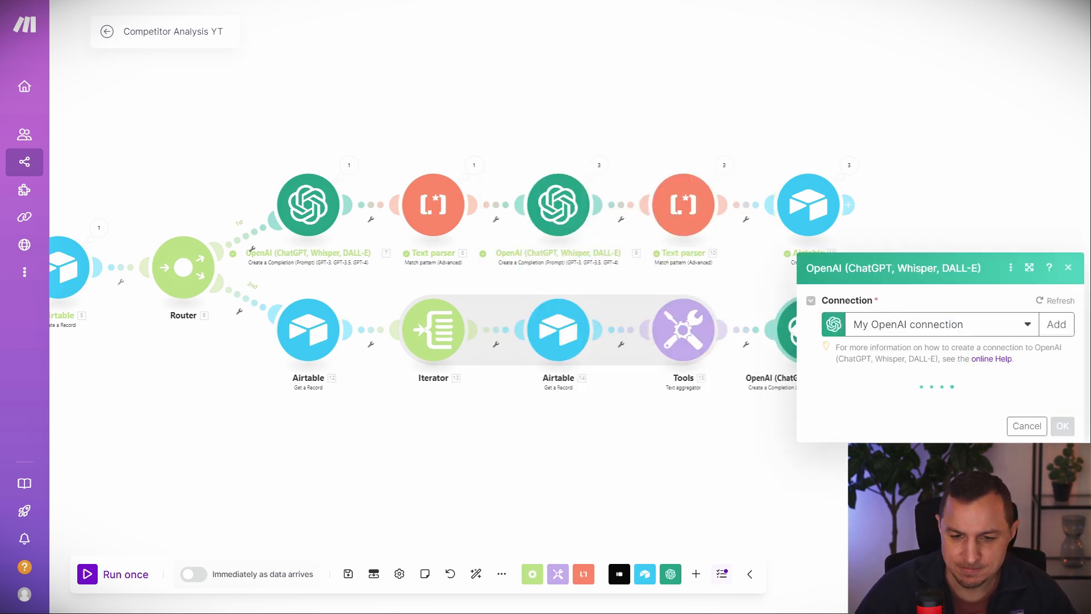
left_click(882, 351)
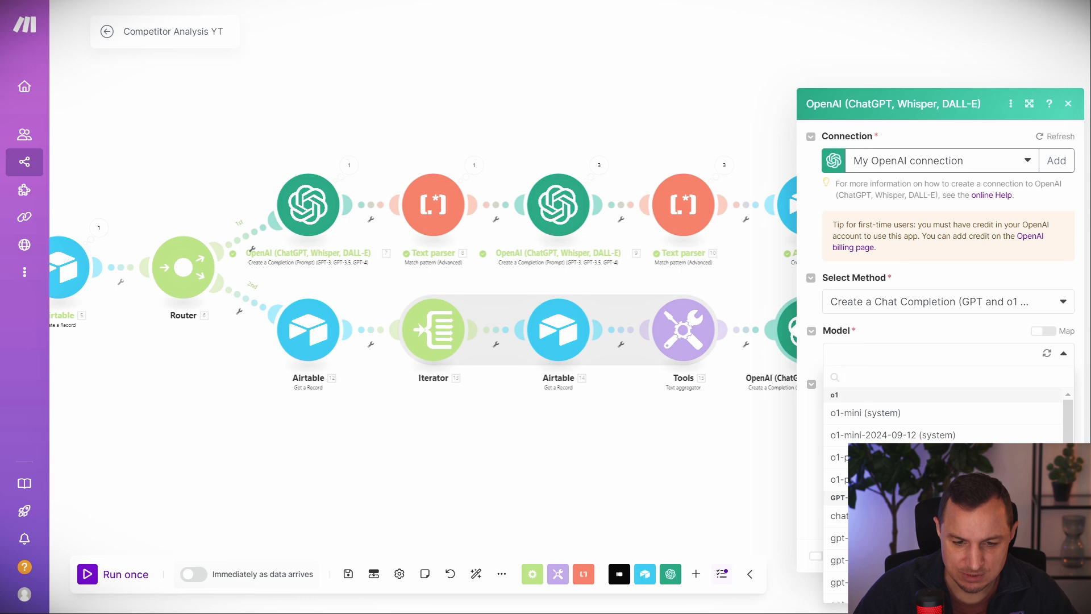
left_click(892, 516)
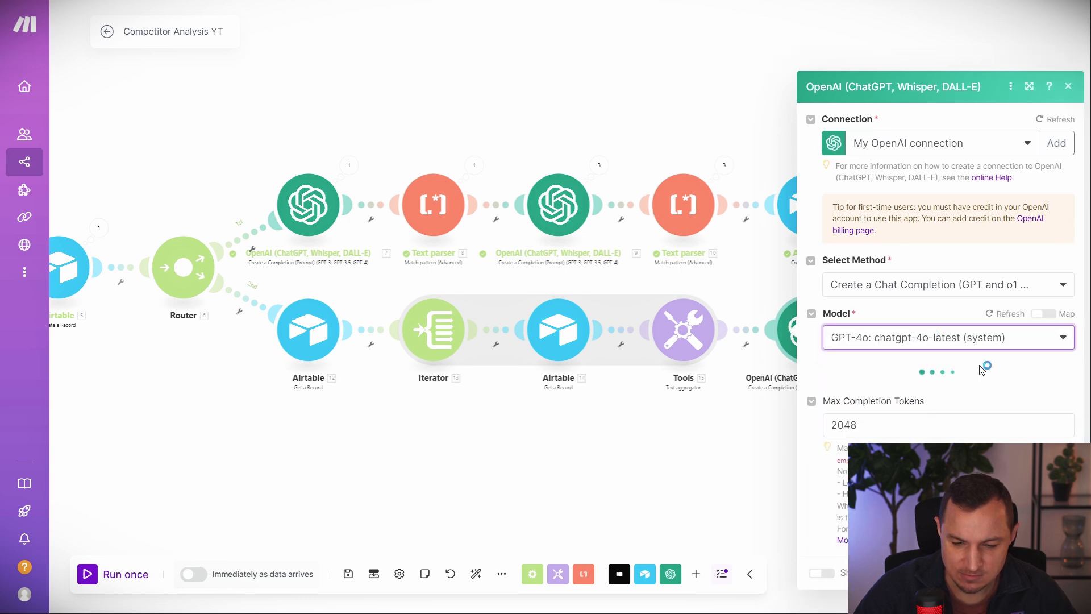
Compare other models, keep GPT-4o, and add a first prompt message.
left_click(926, 327)
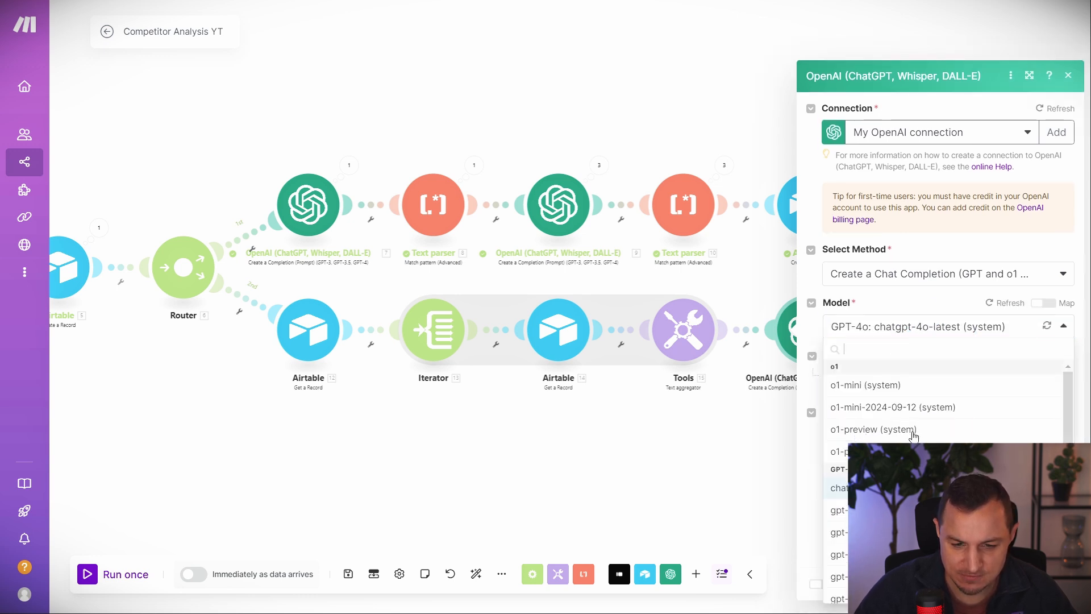
scroll(913, 435, "down", 2)
scroll(914, 437, "down", 2)
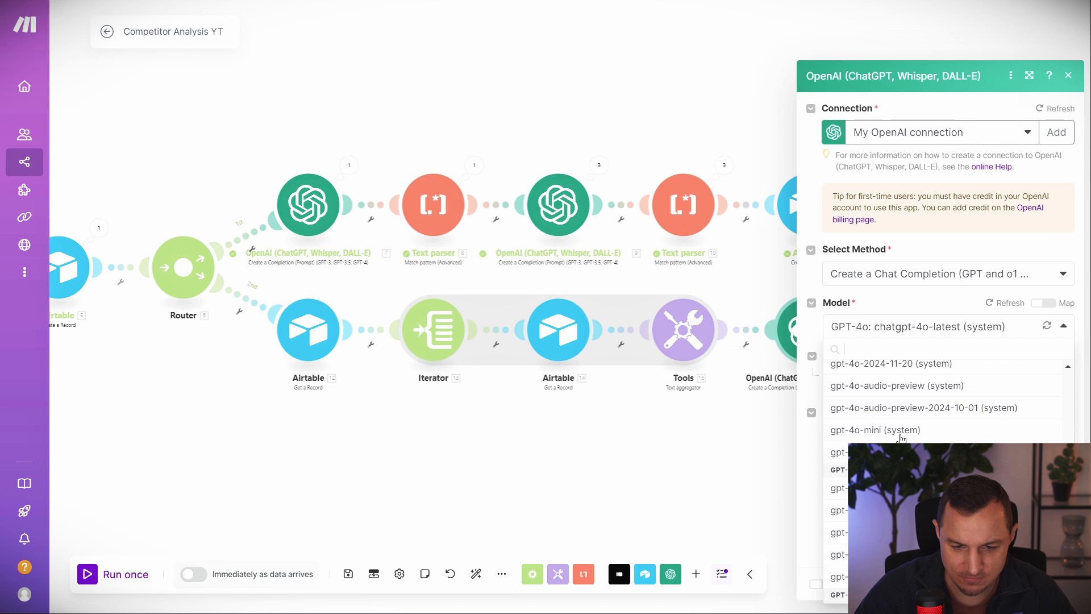
scroll(913, 440, "up", 4)
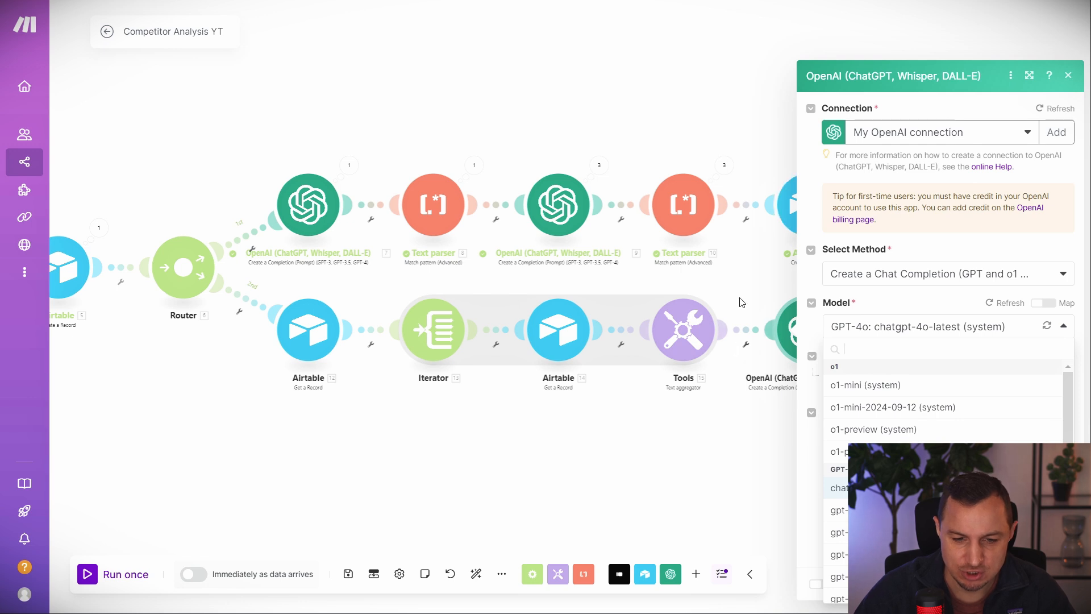
left_click(754, 296)
left_click(794, 335)
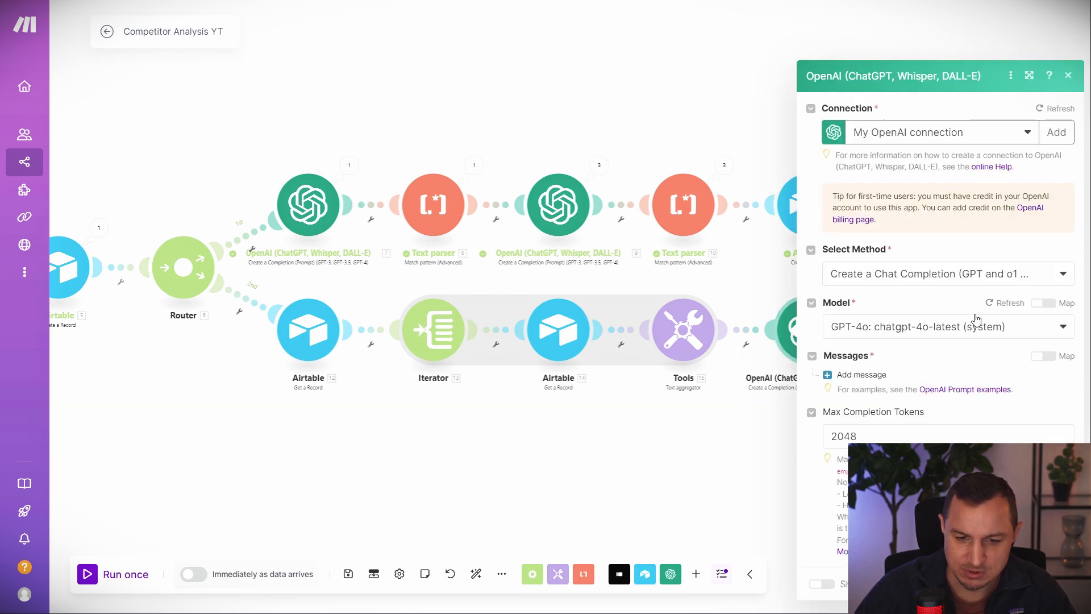
left_click(851, 372)
Set the message role to User and paste the prepared competitor analysis prompt.
left_click(892, 362)
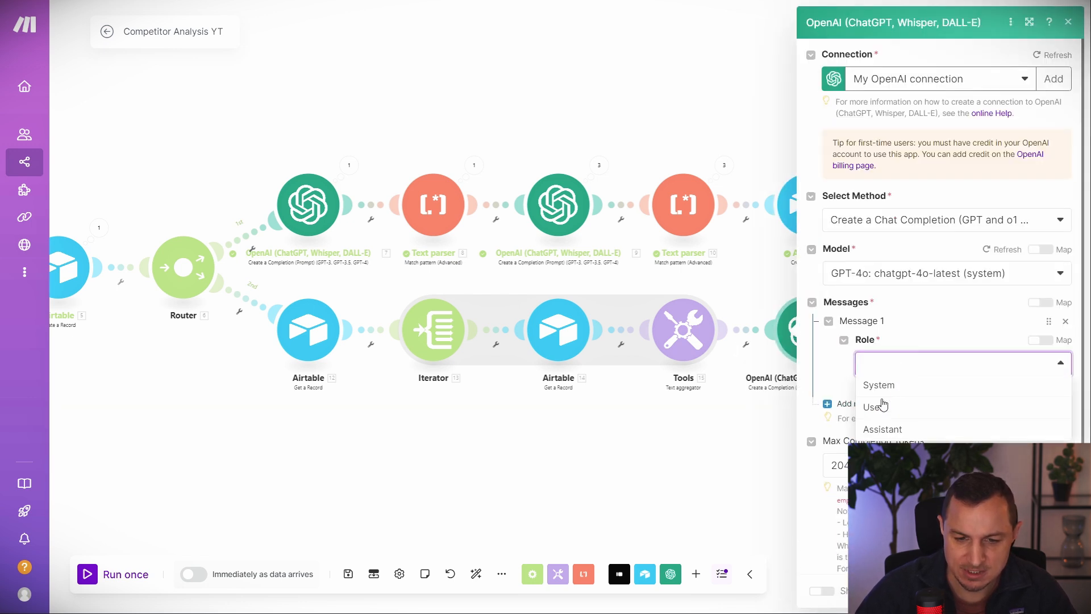
left_click(899, 408)
left_click(919, 418)
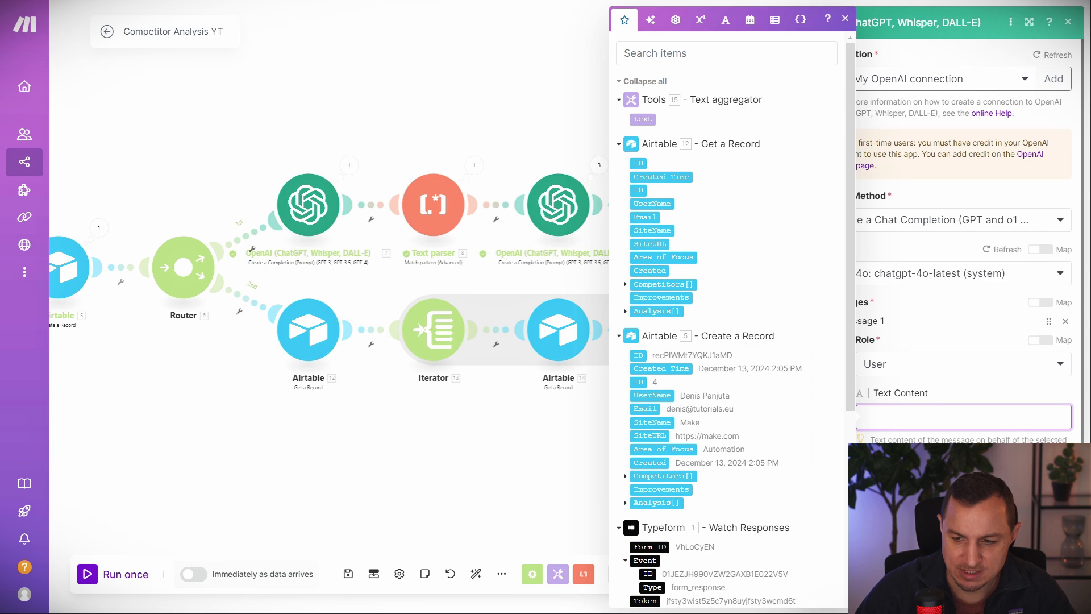
key("ctrl+v")
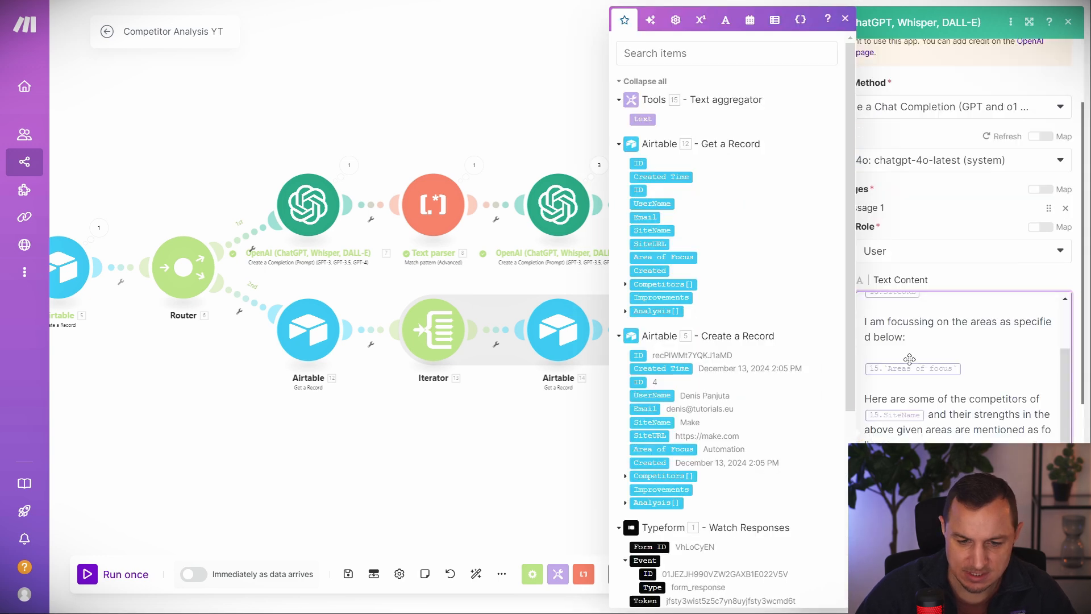
scroll(972, 381, "up", 1)
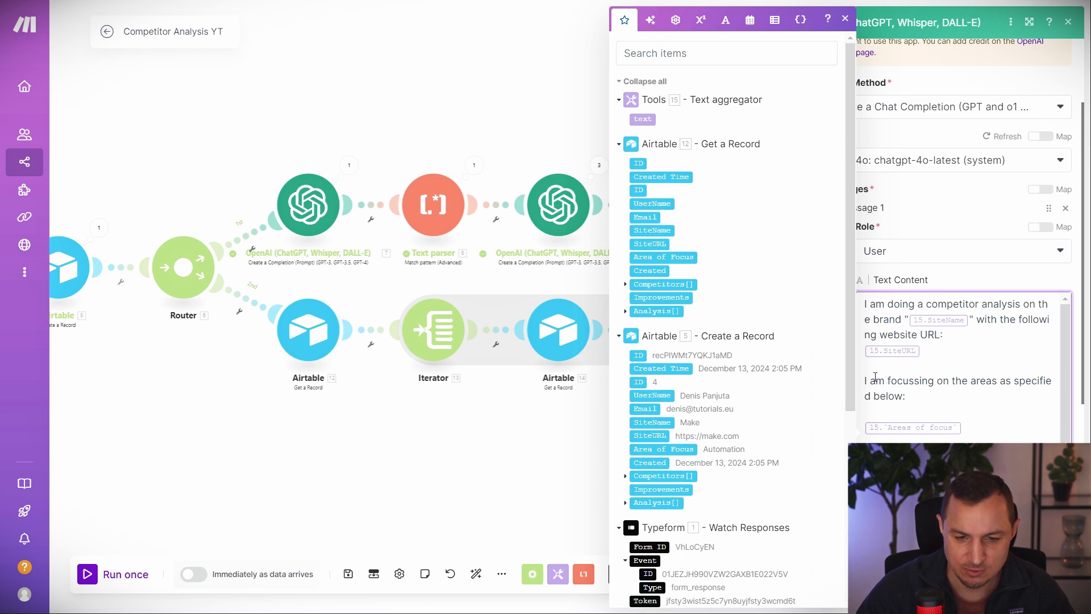
scroll(980, 426, "down", 5)
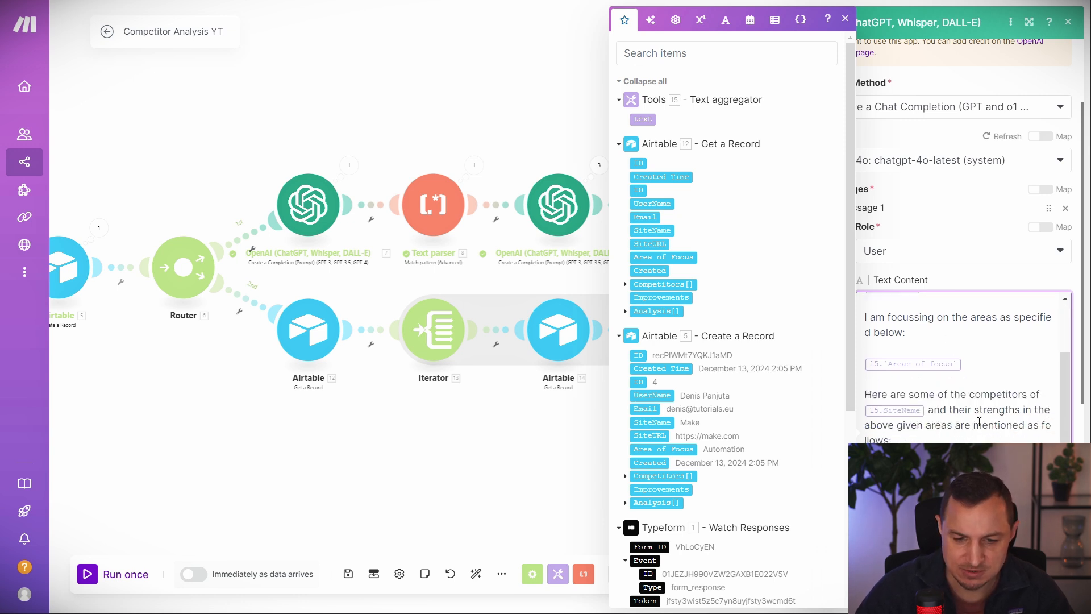
scroll(952, 413, "up", 2)
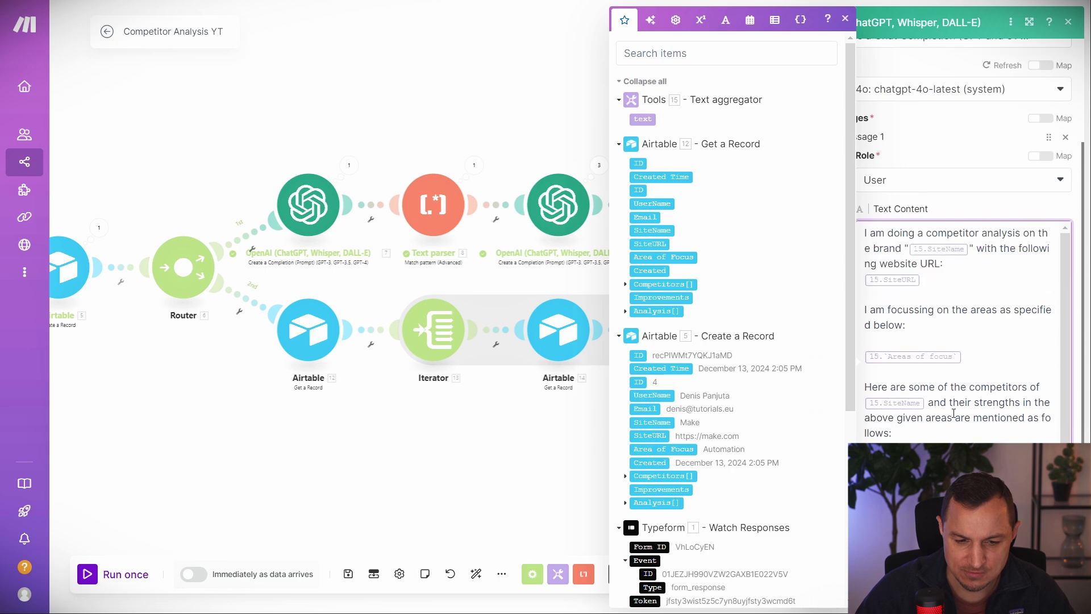
scroll(936, 307, "up", 3)
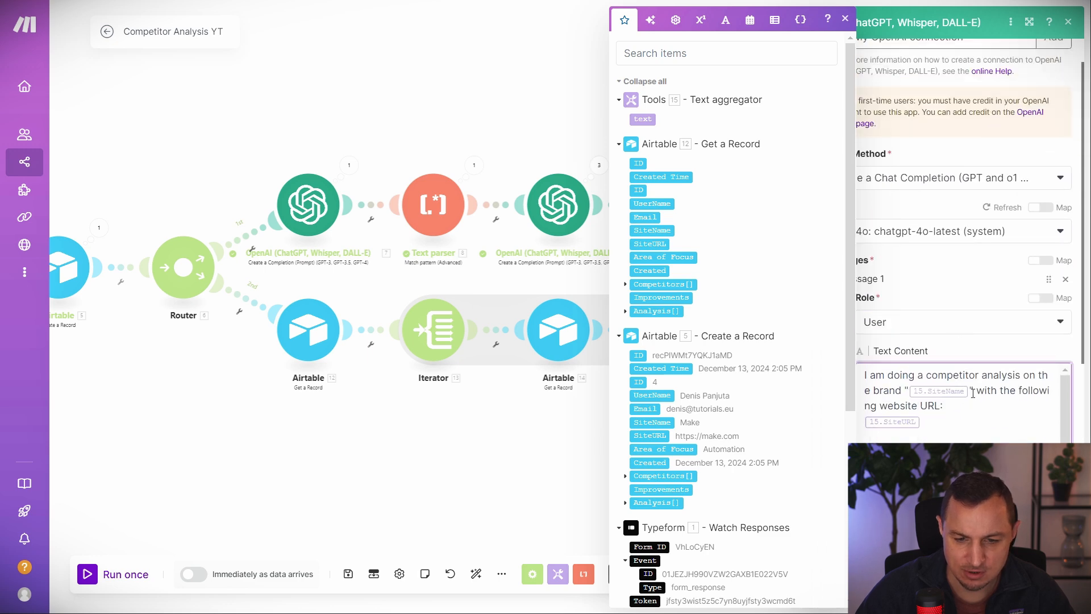
Replace the old 15.* references with 12. SiteName, SiteURL and Area of Focus, then save.
left_click(970, 261)
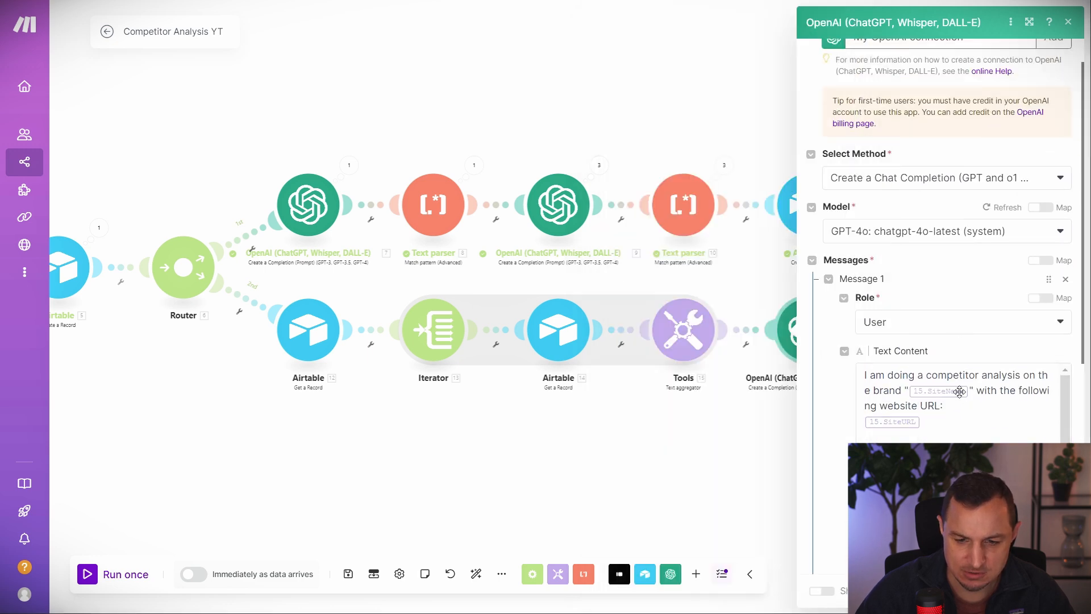
left_click_drag(967, 392, 836, 400)
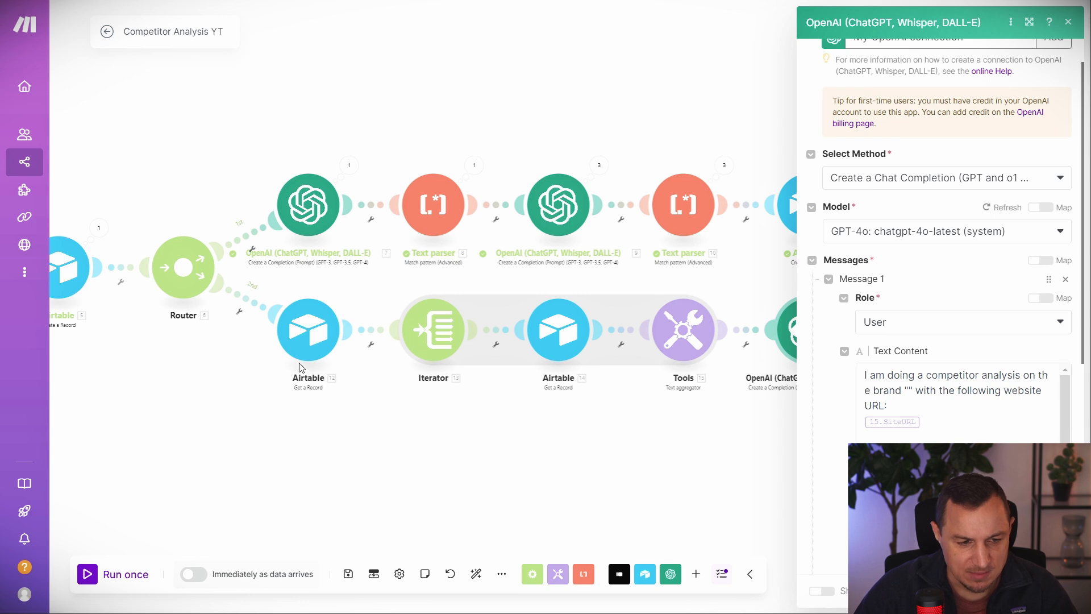
left_click(912, 400)
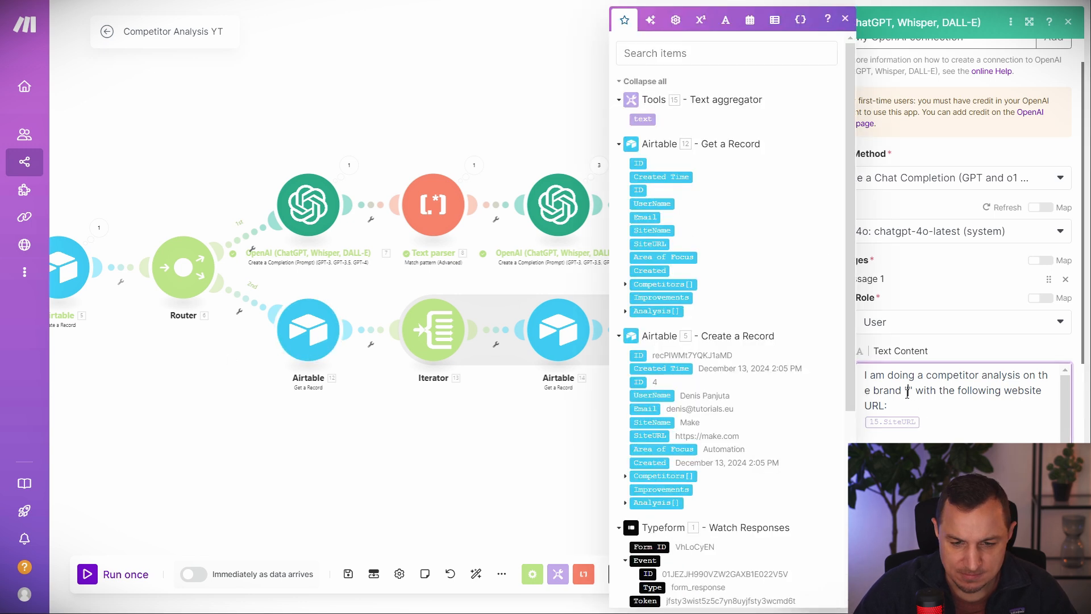
left_click(652, 231)
key("BackSpace")
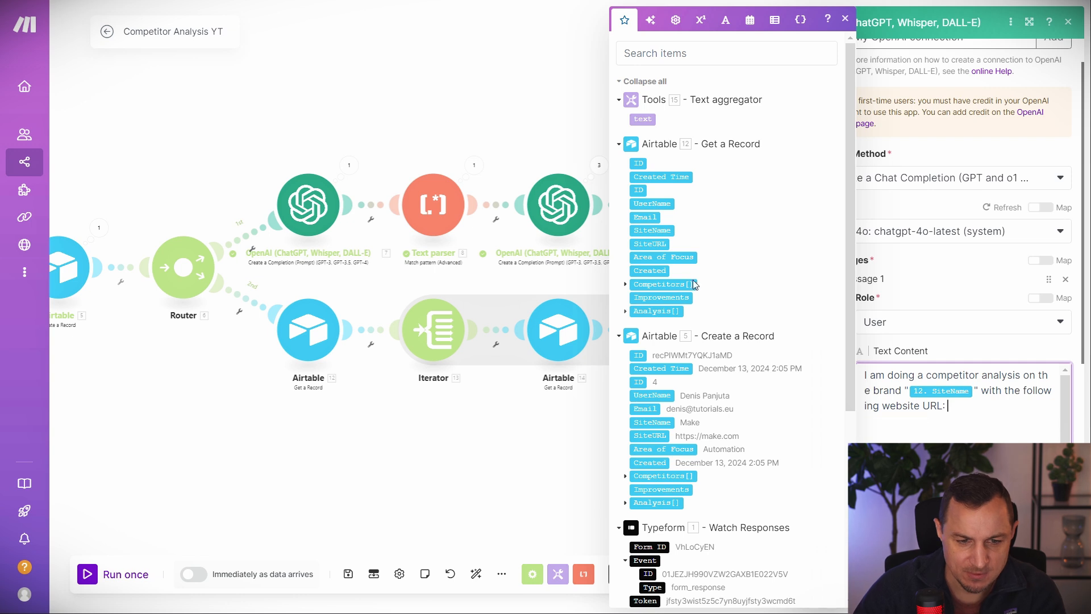
left_click(659, 244)
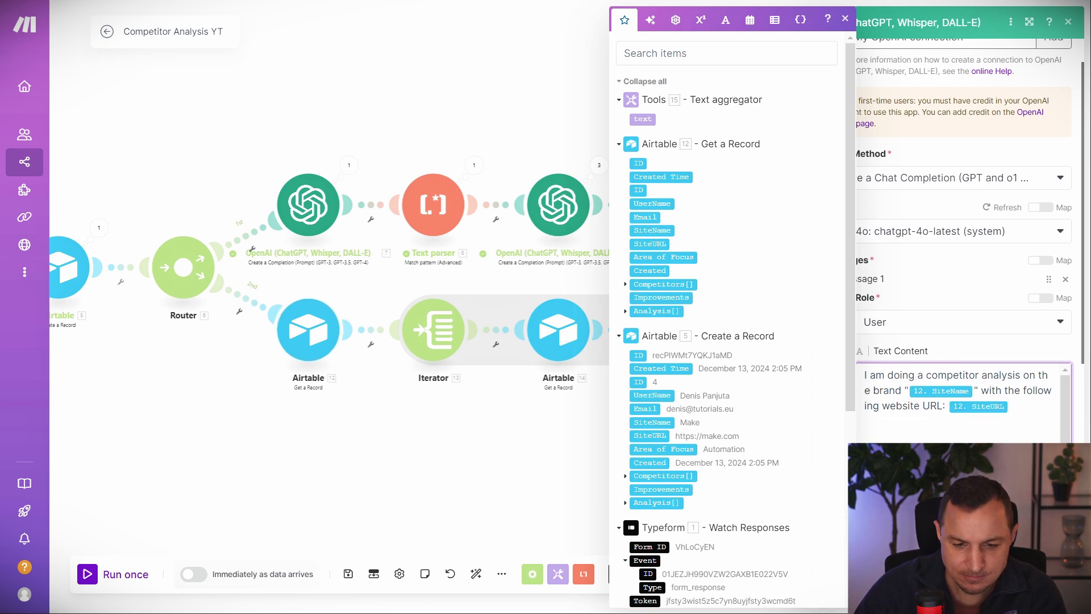
left_click(669, 257)
scroll(960, 415, "down", 2)
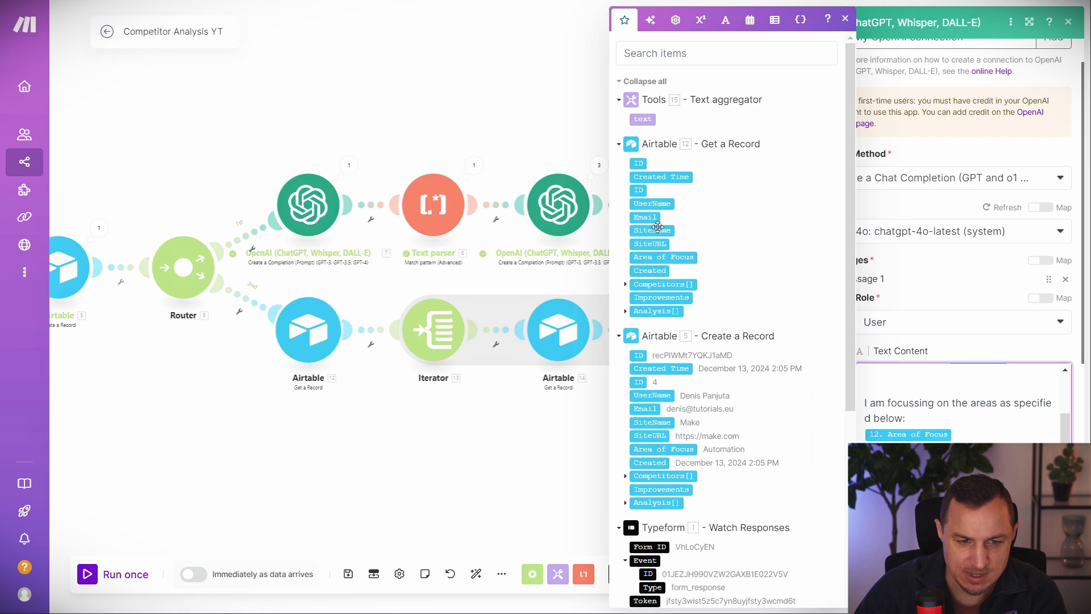
scroll(930, 409, "down", 2)
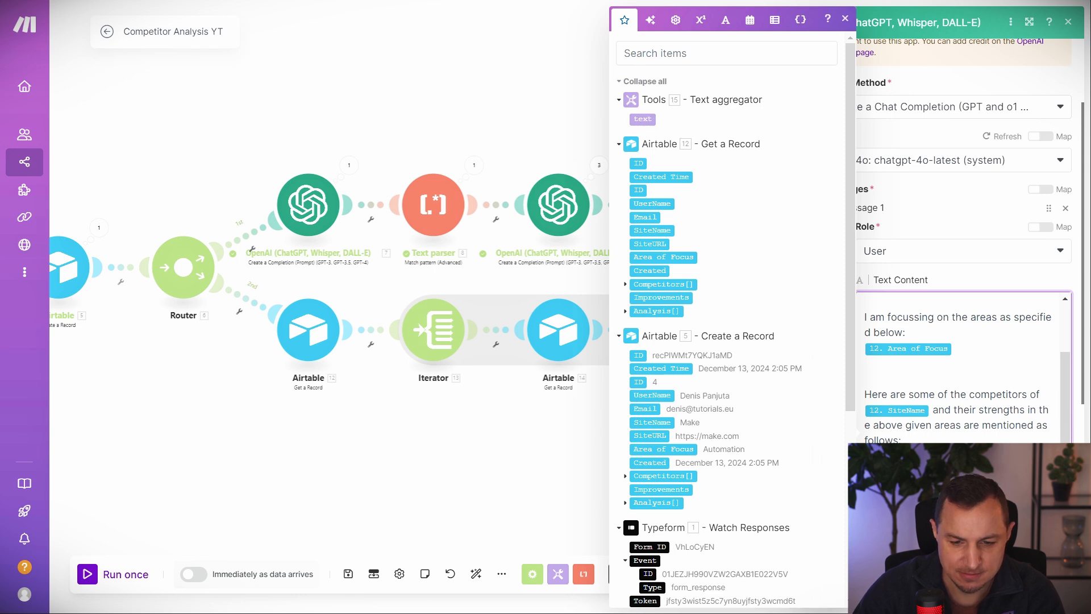
scroll(877, 324, "down", 3)
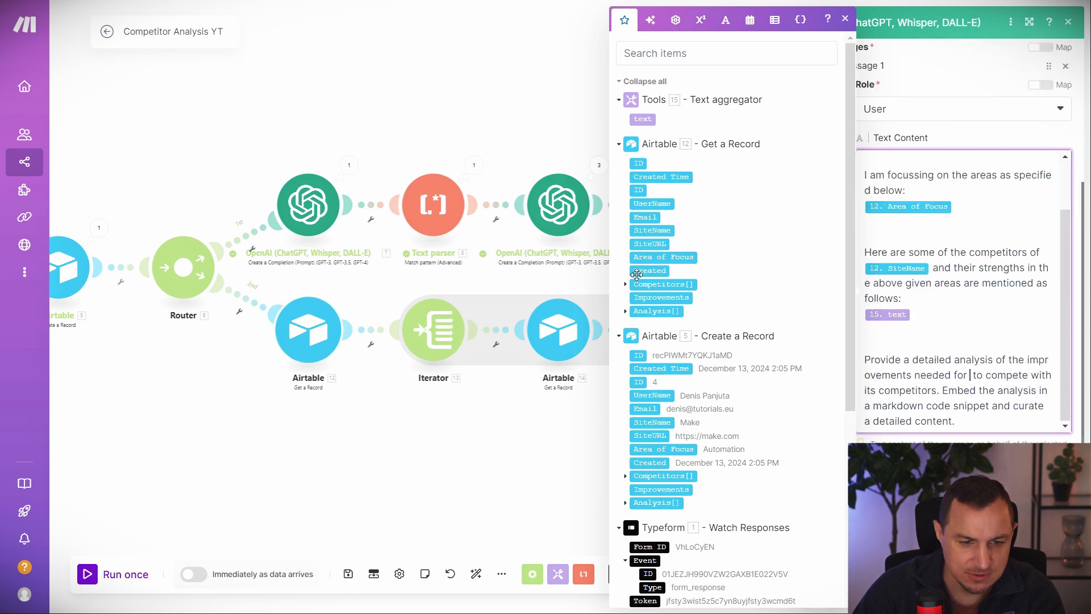
left_click(652, 230)
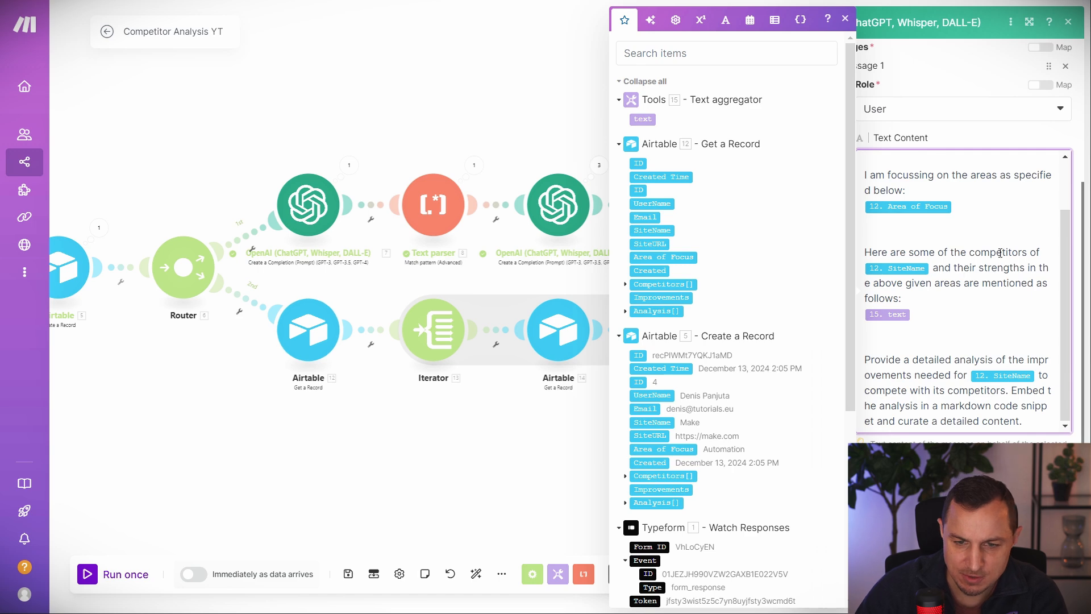
scroll(966, 256, "down", 3)
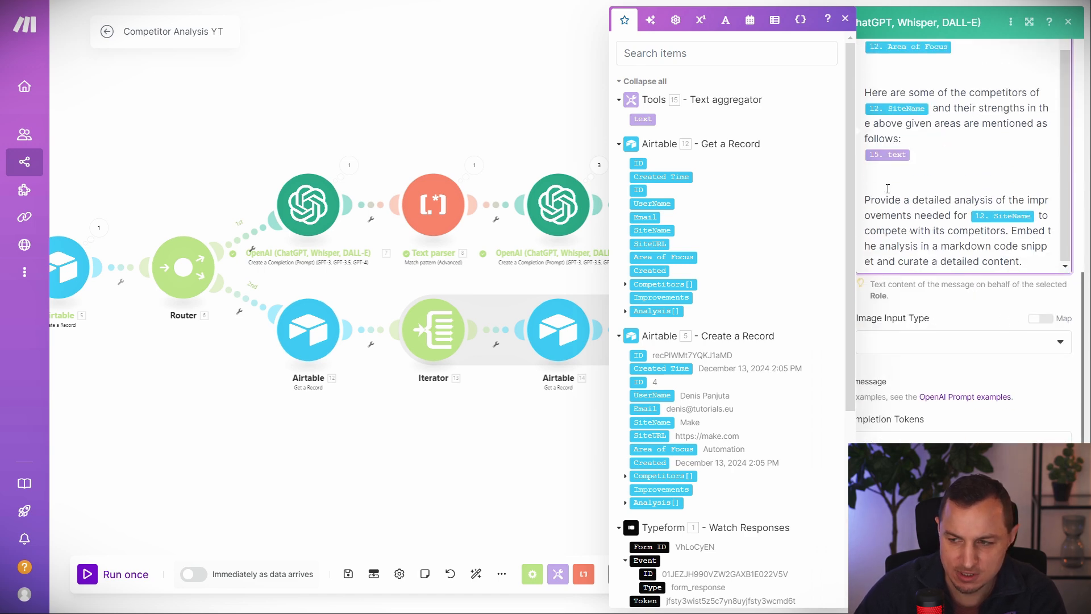
scroll(887, 188, "up", 2)
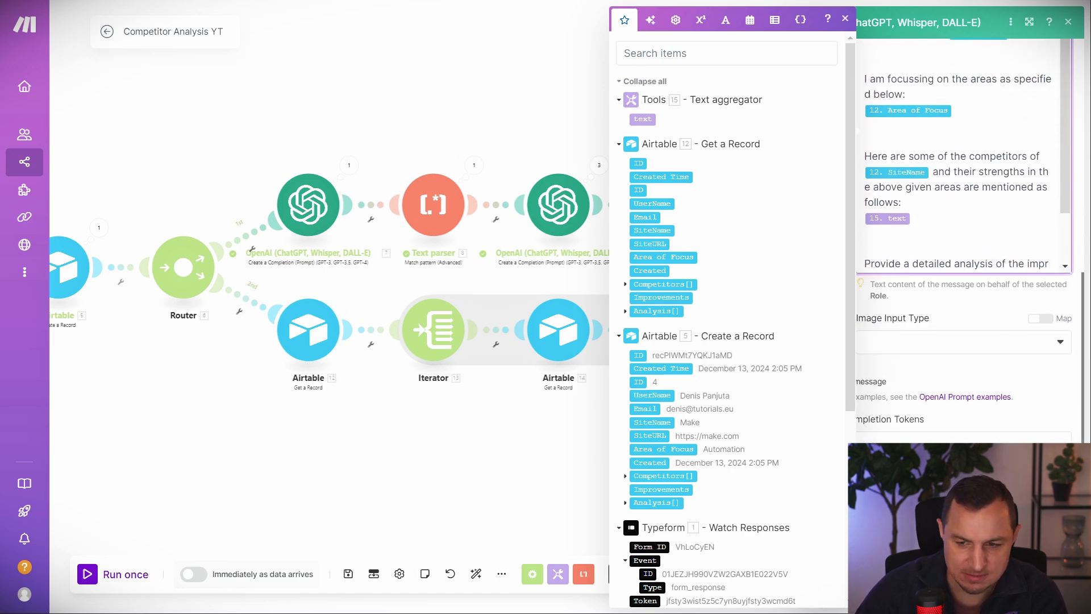
left_click(1060, 591)
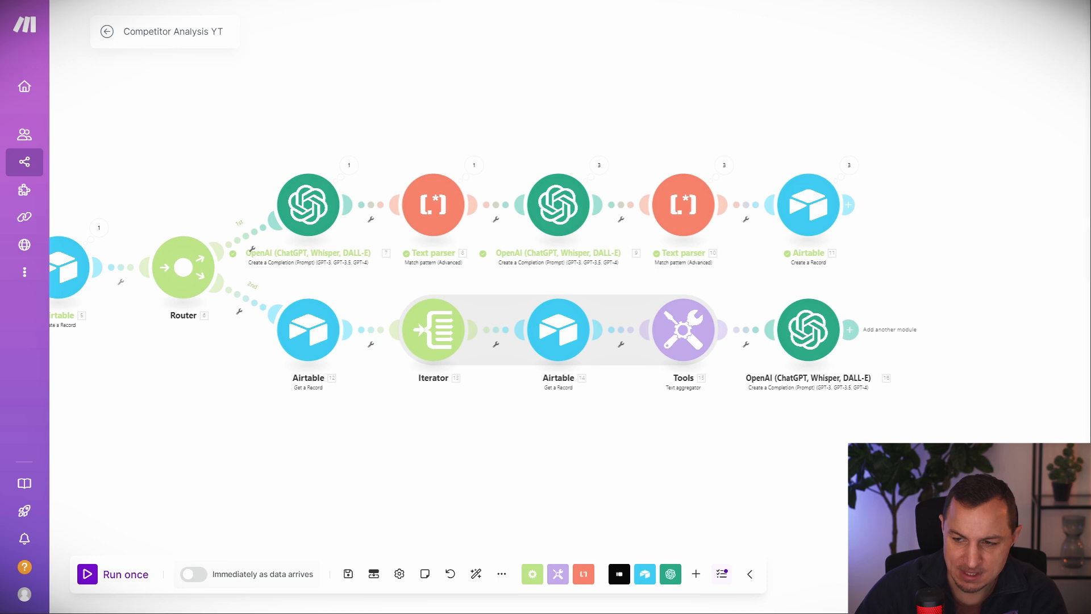
Add a Text parser Match pattern (Advanced) with global, case-insensitive and multiline matching.
left_click(849, 329)
scroll(625, 369, "down", 6)
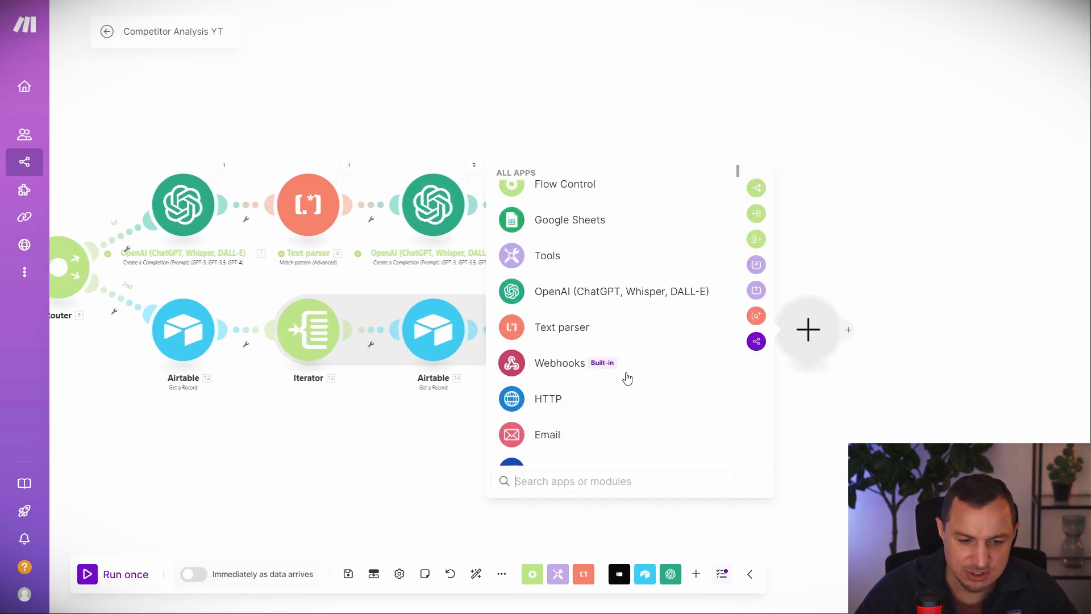
scroll(591, 329, "up", 2)
left_click(557, 253)
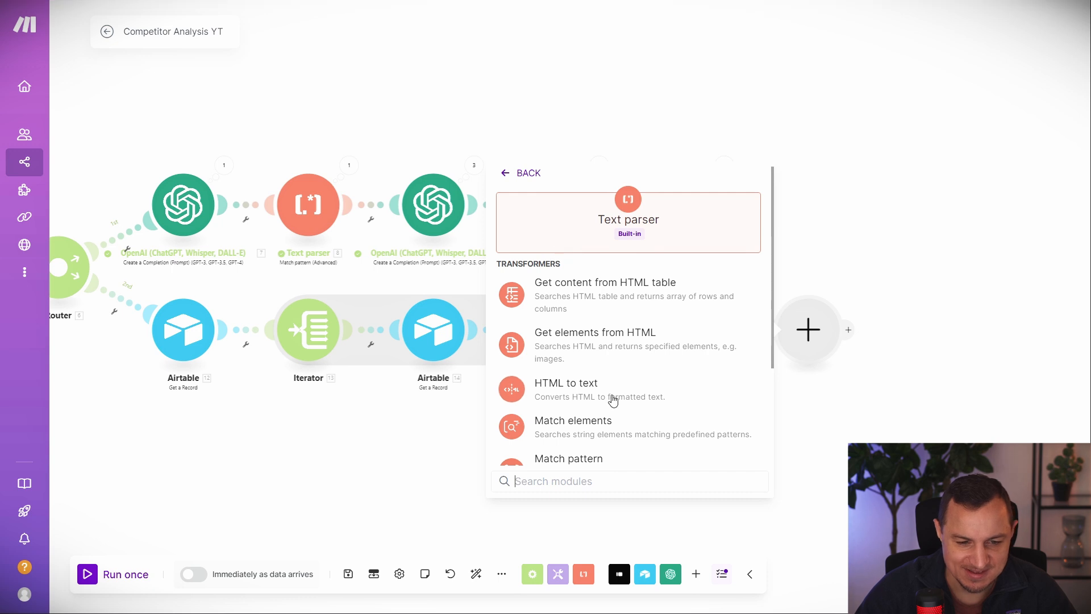
scroll(605, 404, "down", 1)
left_click(594, 381)
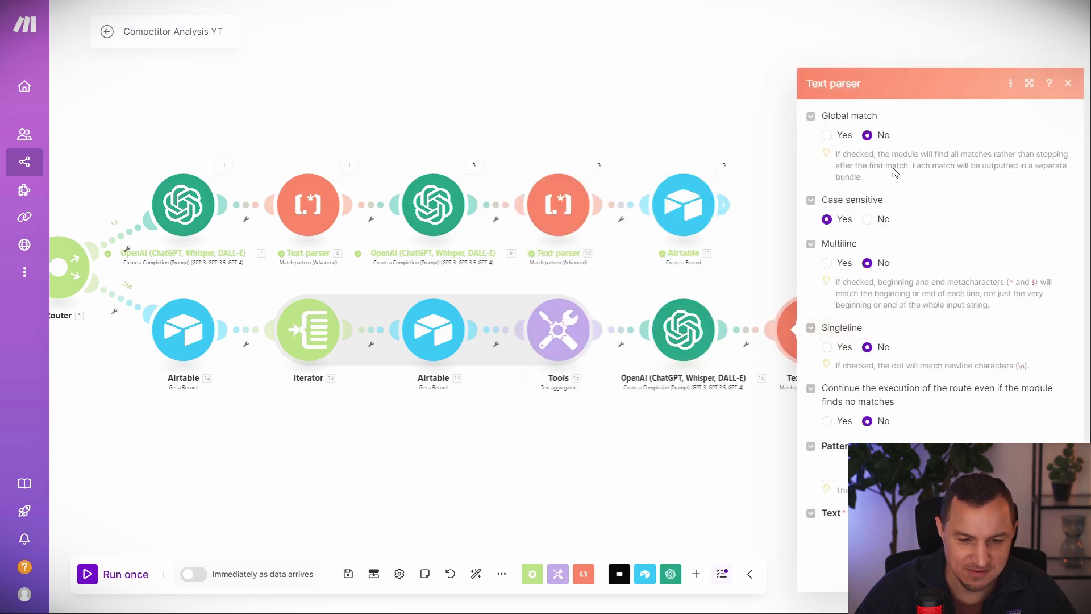
left_click(829, 135)
left_click(867, 219)
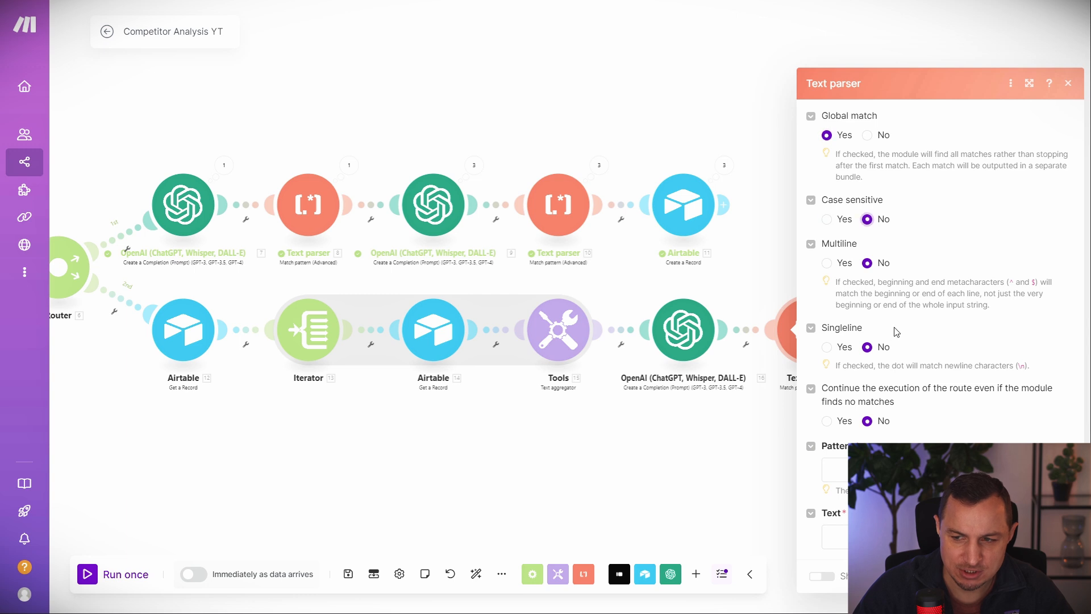
left_click(827, 263)
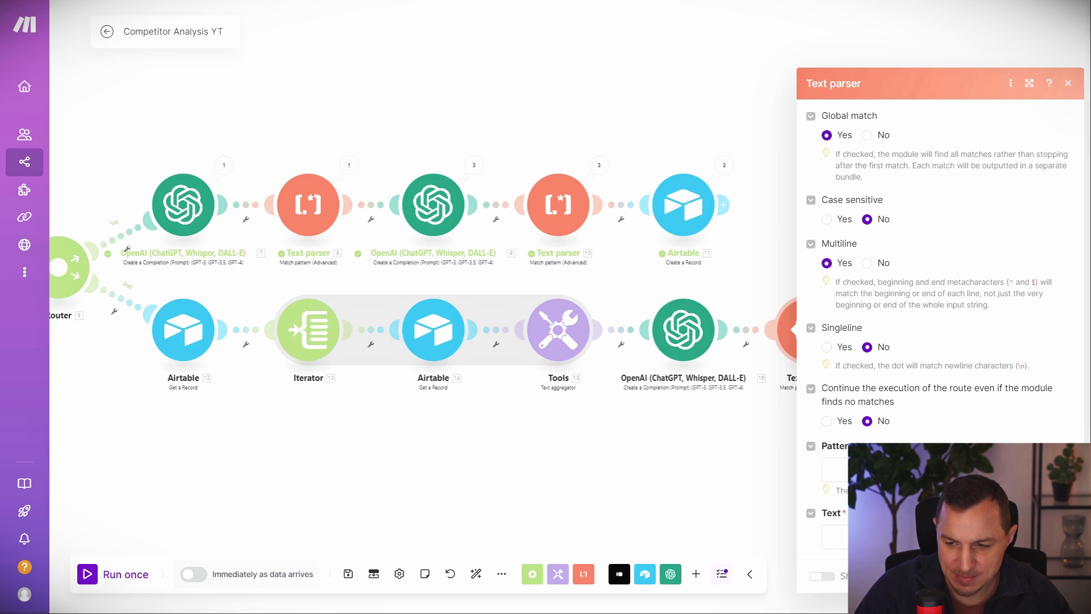
Set the ``` code block pattern and map 16. Result as the parser's text.
left_click(995, 469)
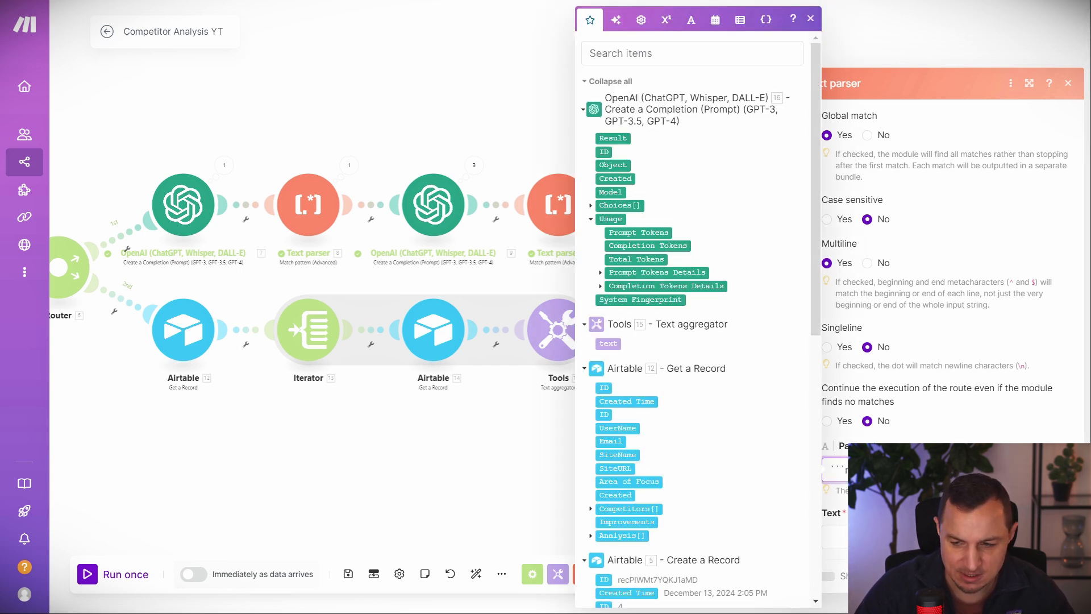
left_click(966, 536)
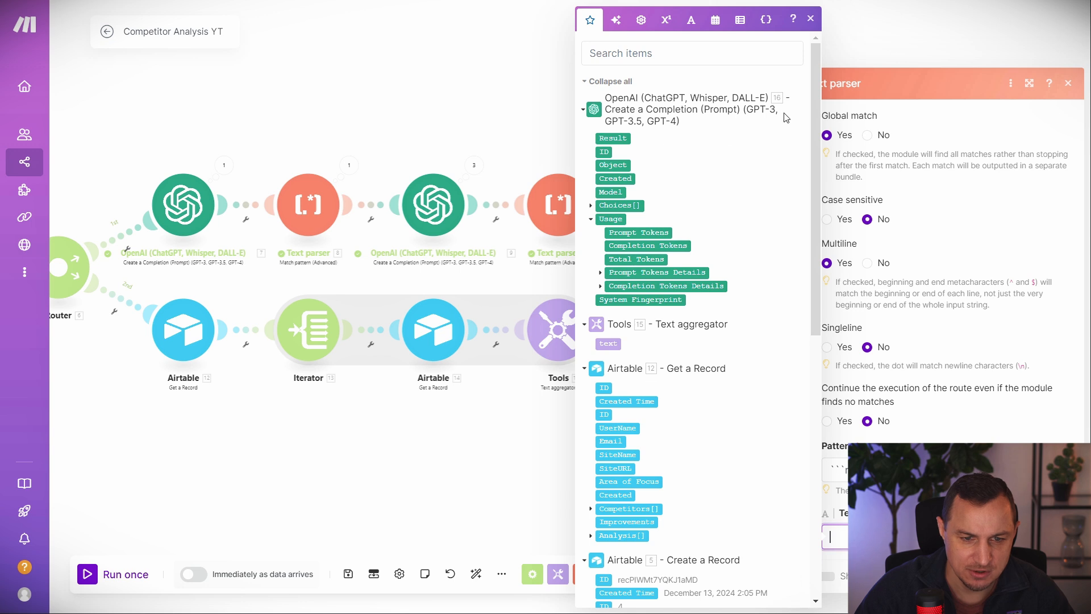
left_click(513, 445)
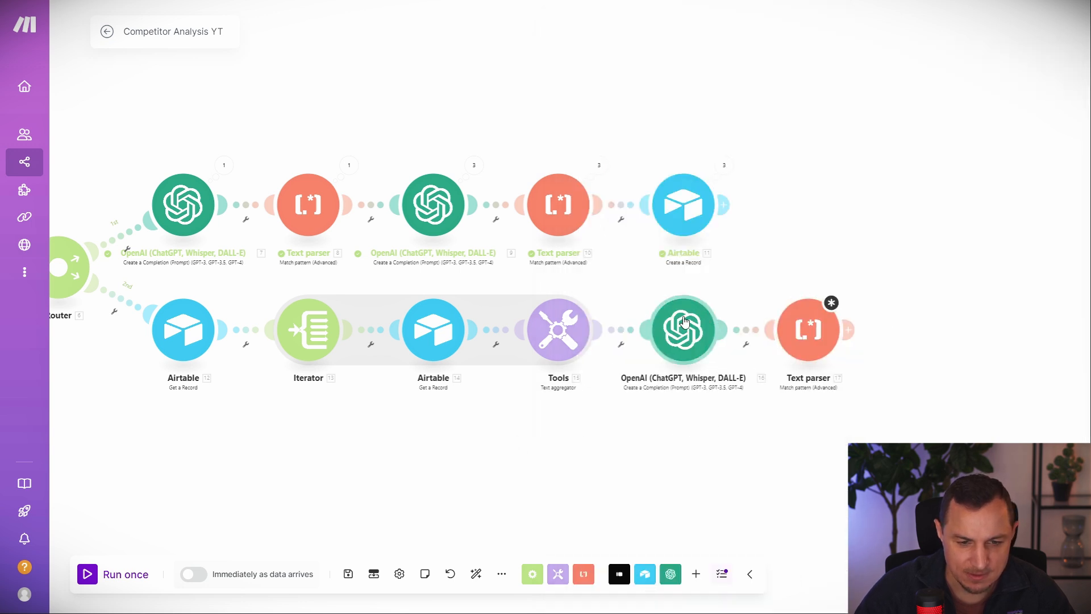
left_click(838, 348)
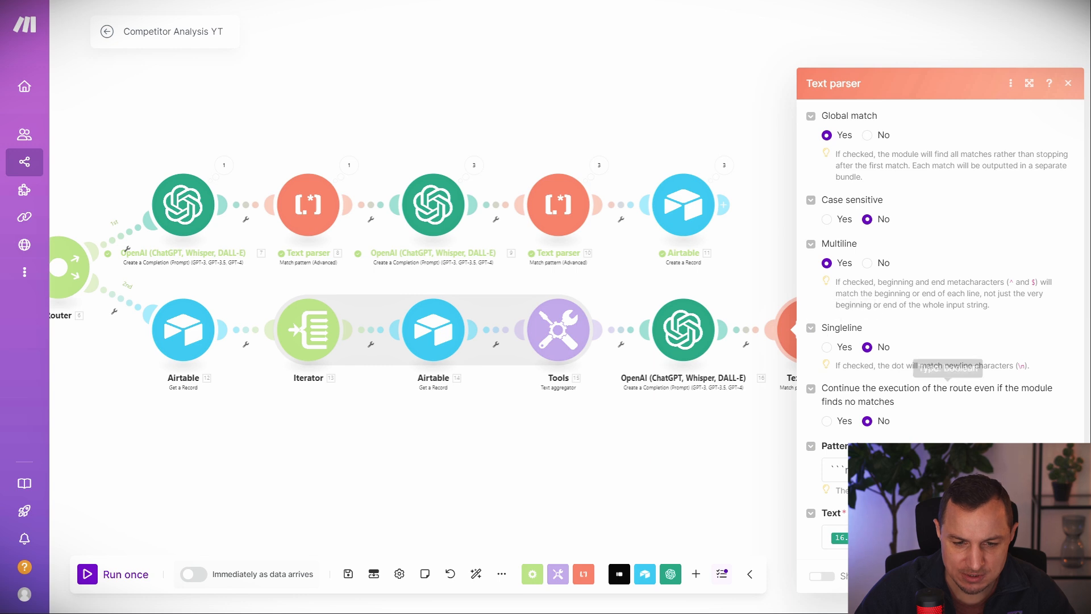
Review the OpenAI prompt's markdown code snippet instruction.
left_click(684, 330)
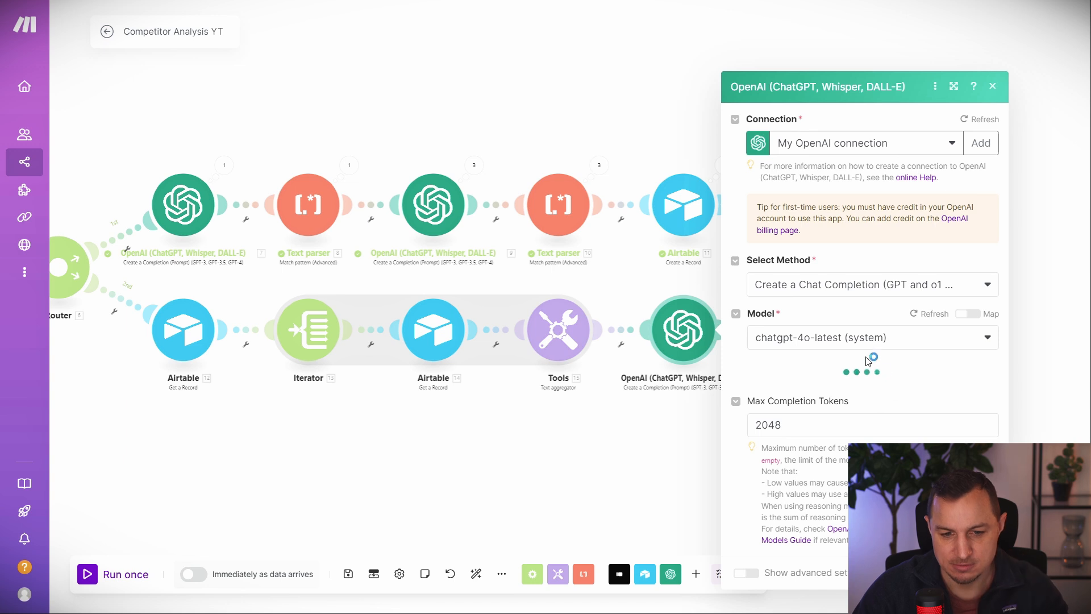
scroll(874, 437, "down", 5)
scroll(881, 386, "down", 3)
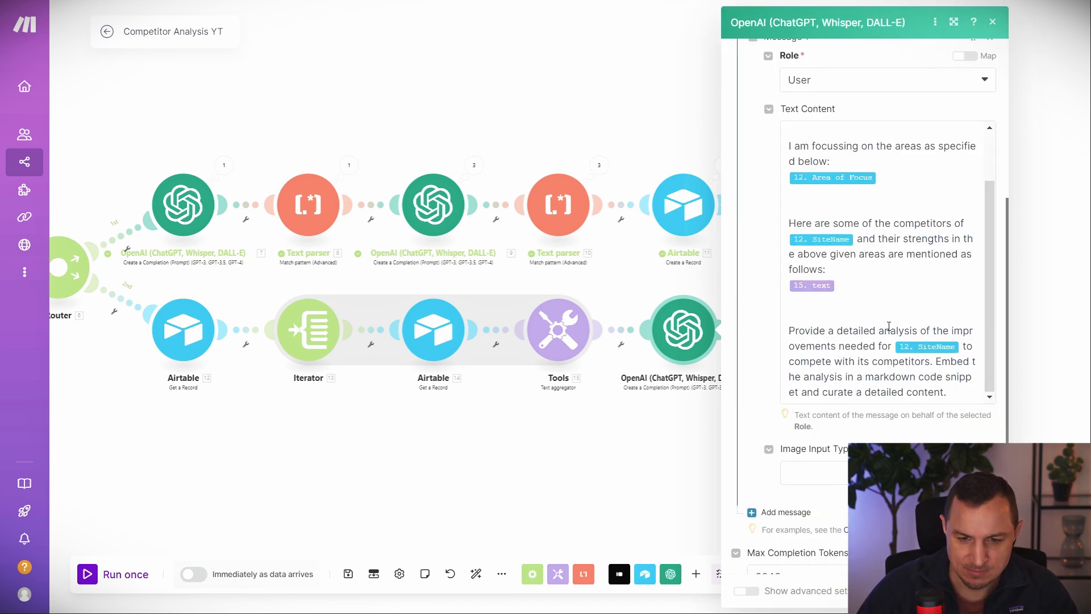
left_click_drag(831, 330, 975, 387)
left_click(897, 372)
left_click(1056, 255)
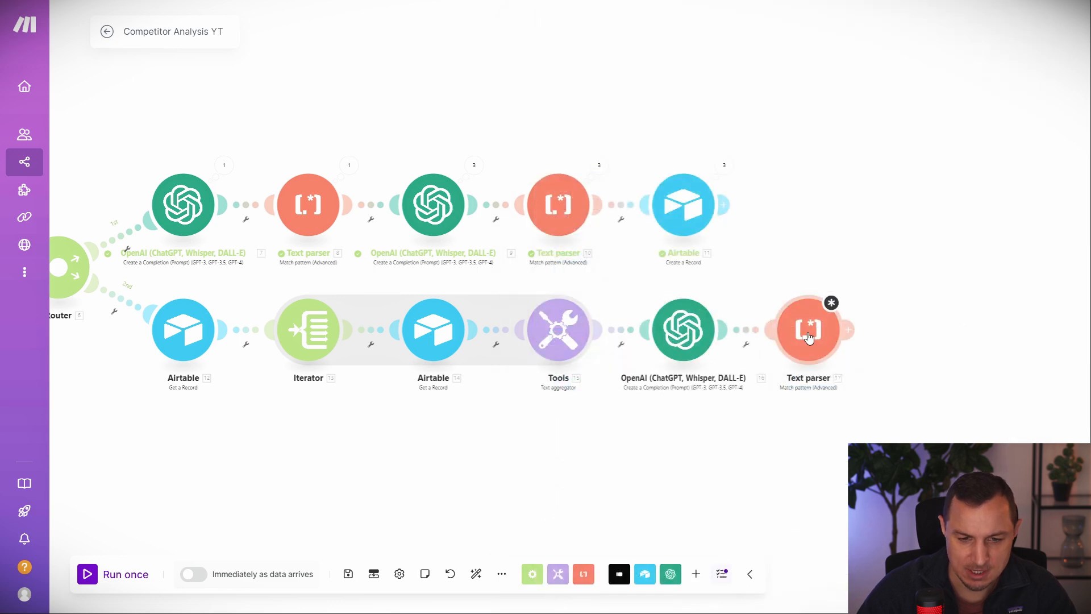
Add an Airtable Update a Record on SiteData, mapping 5. ID to Record ID and 17. Value to Improvements.
left_click(848, 330)
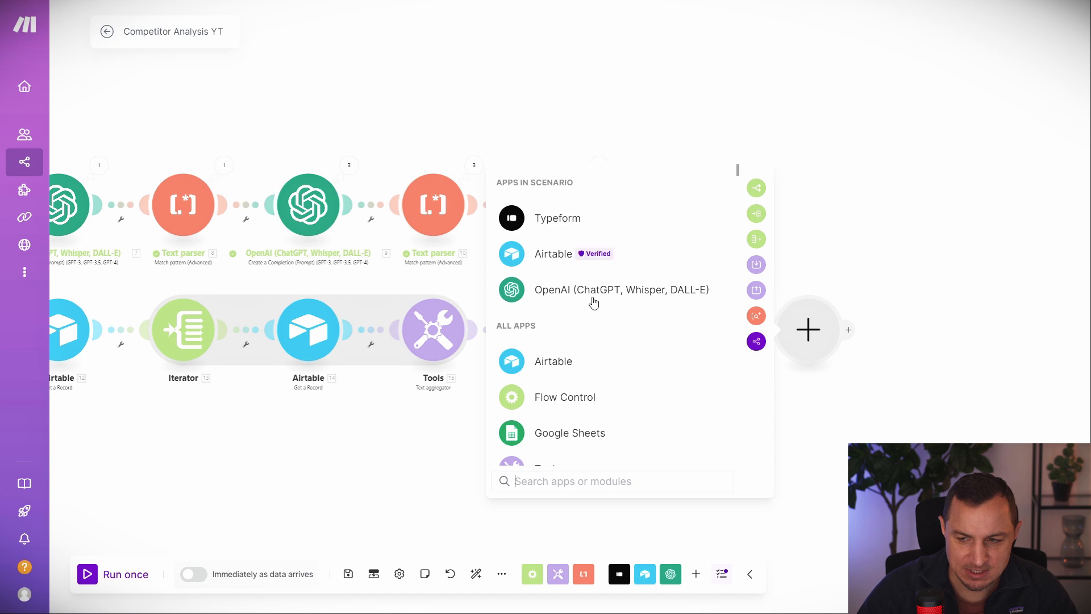
left_click(551, 255)
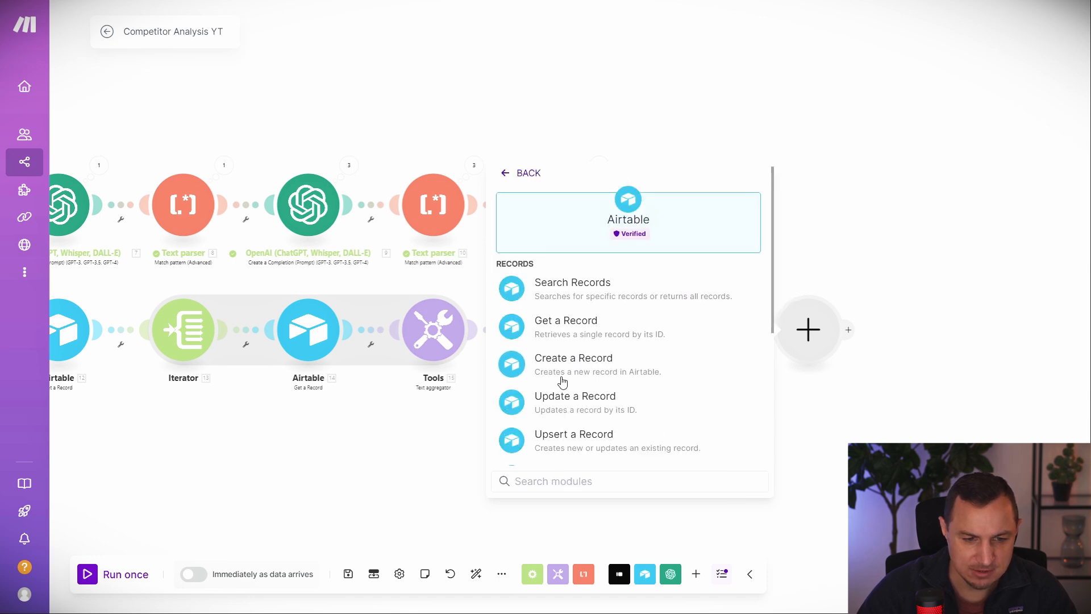
left_click(560, 397)
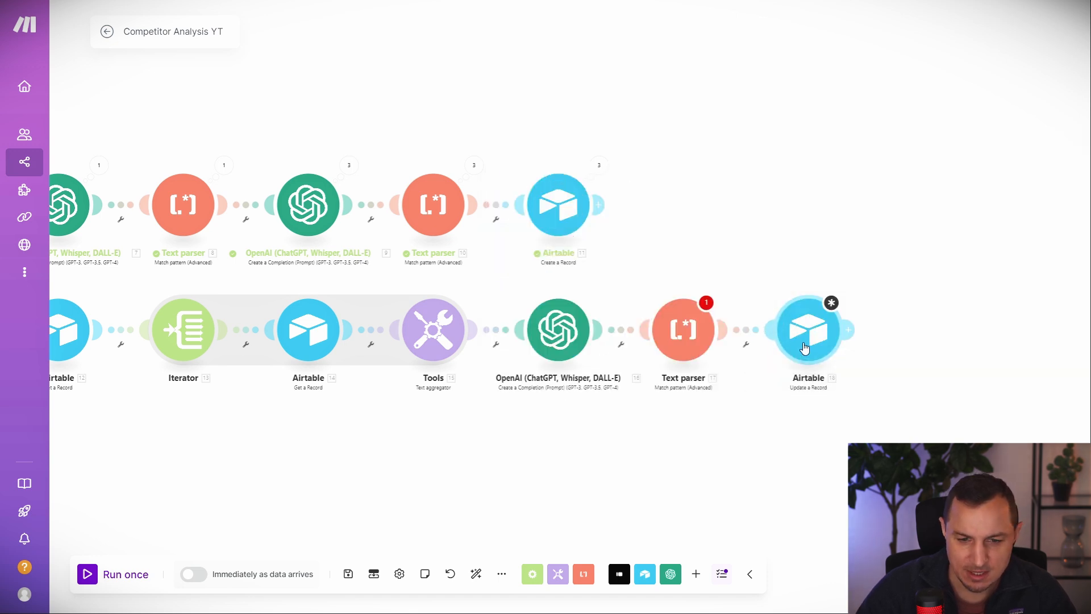
left_click(893, 314)
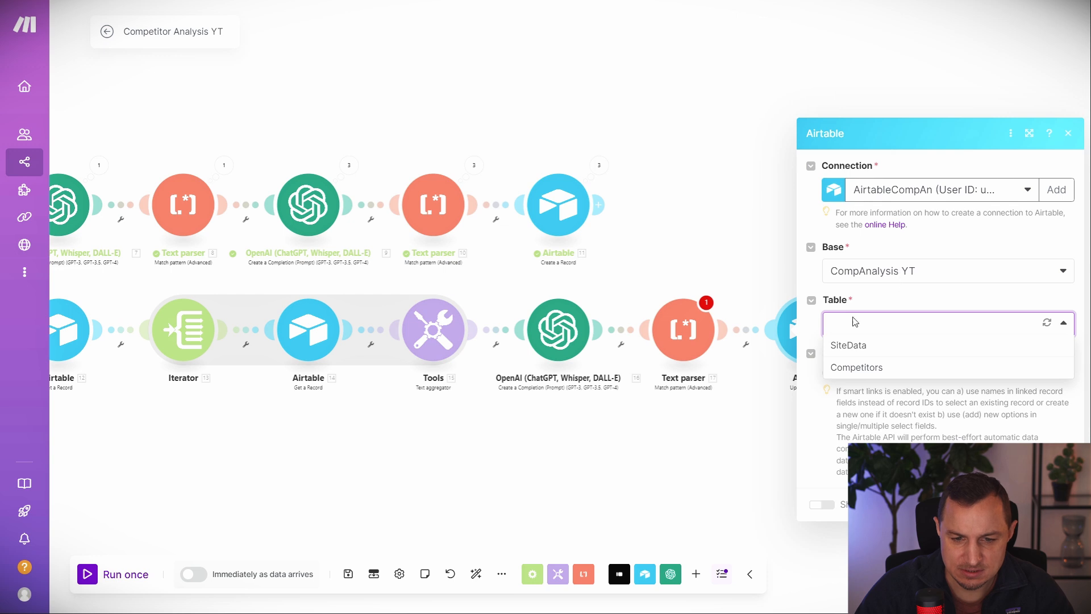
left_click(860, 345)
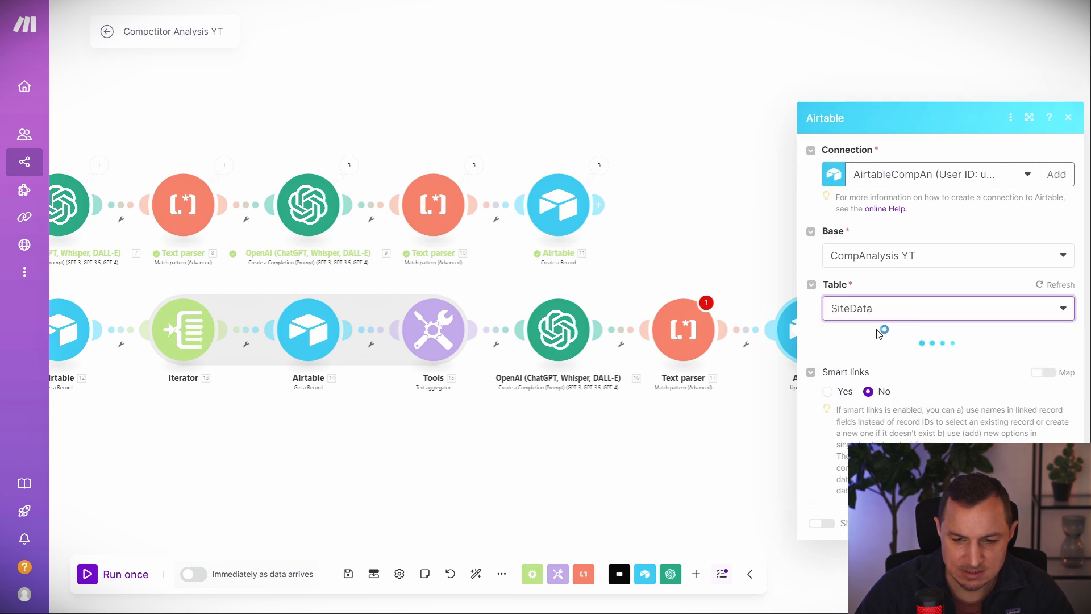
left_click(871, 271)
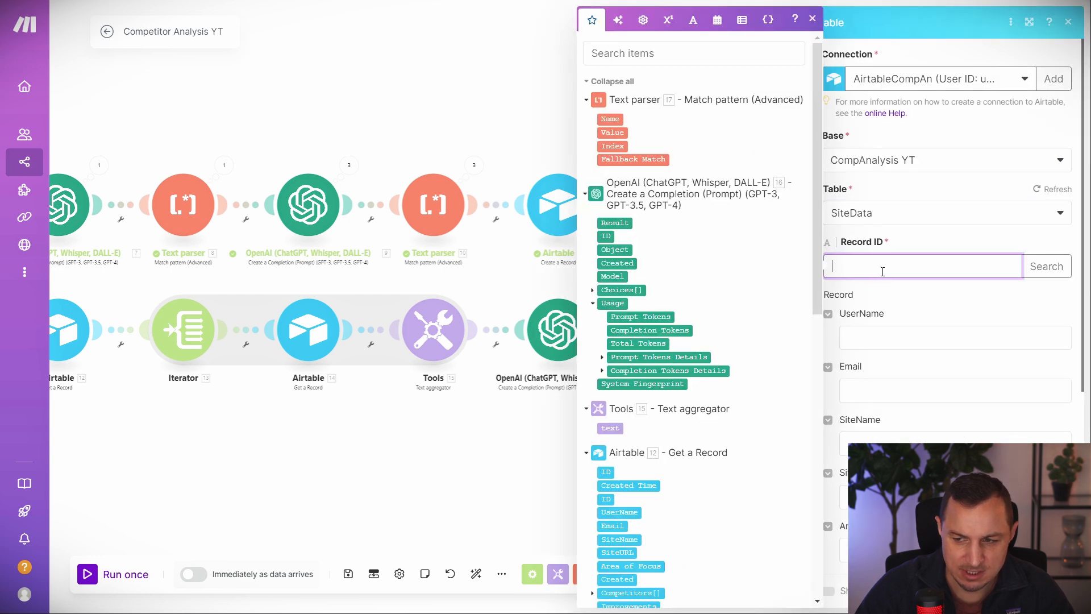
scroll(183, 343, "down", 5)
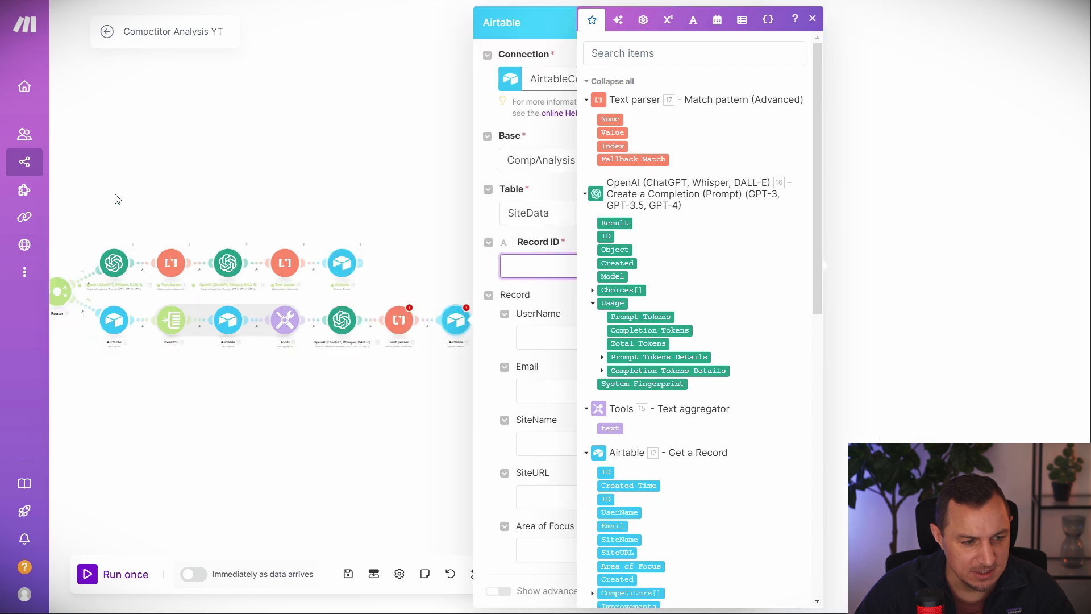
scroll(672, 452, "down", 5)
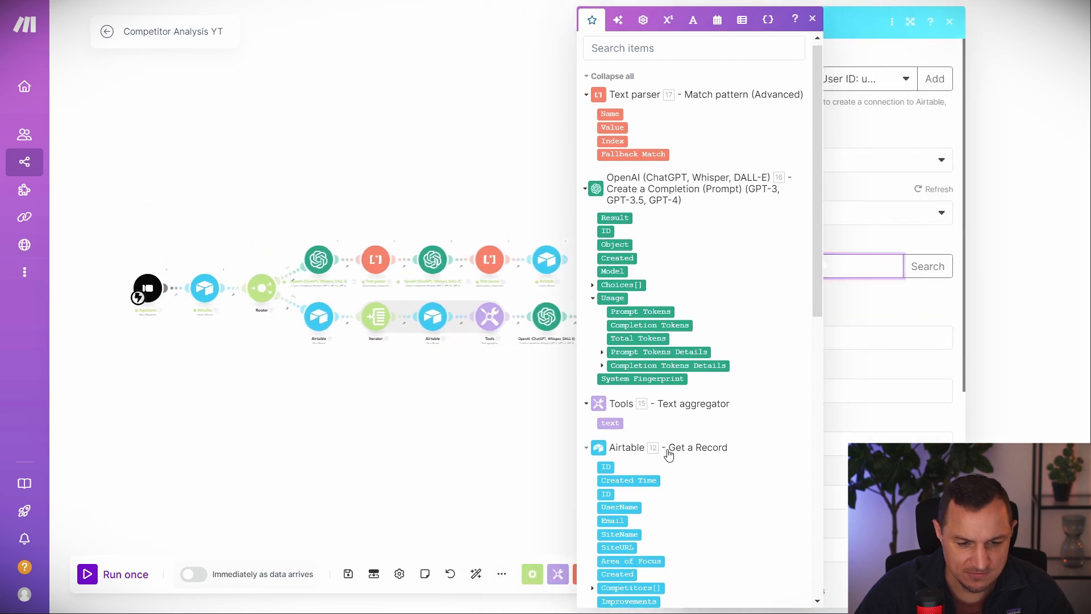
left_click_drag(607, 334, 807, 266)
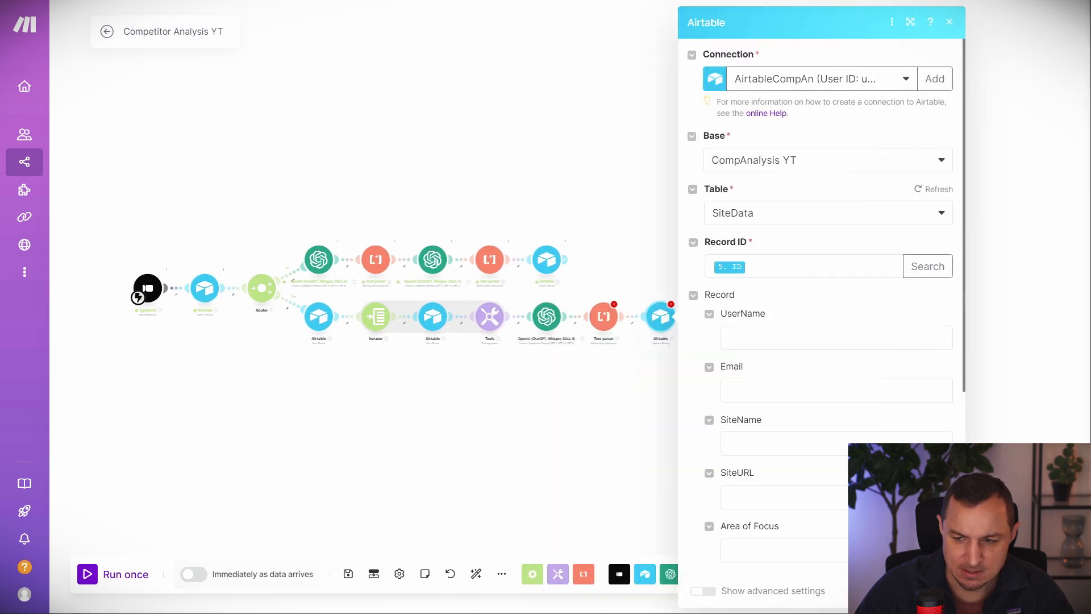
scroll(820, 383, "down", 5)
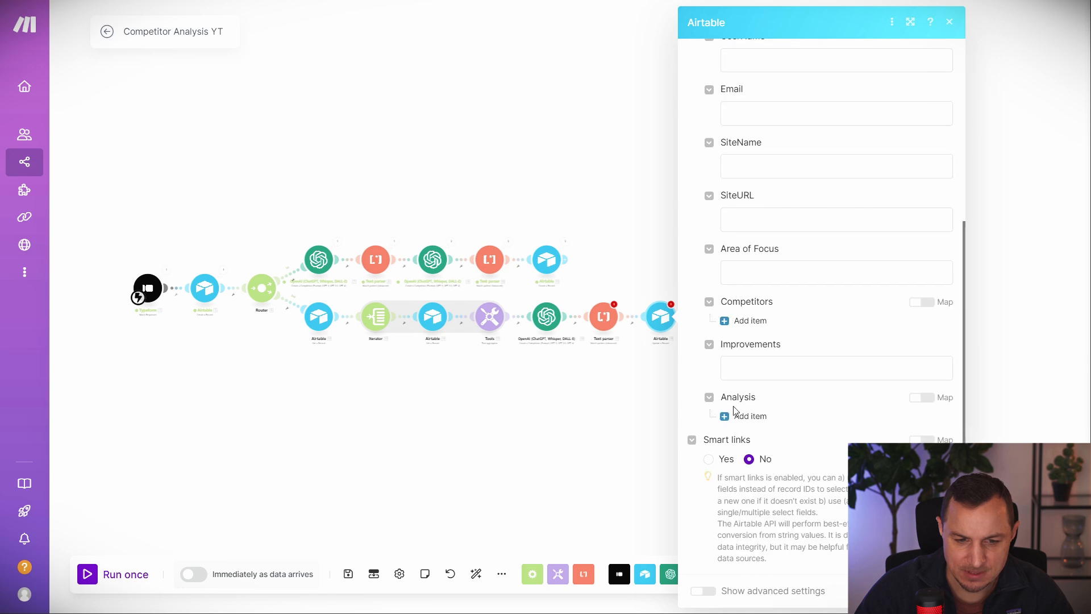
left_click(820, 366)
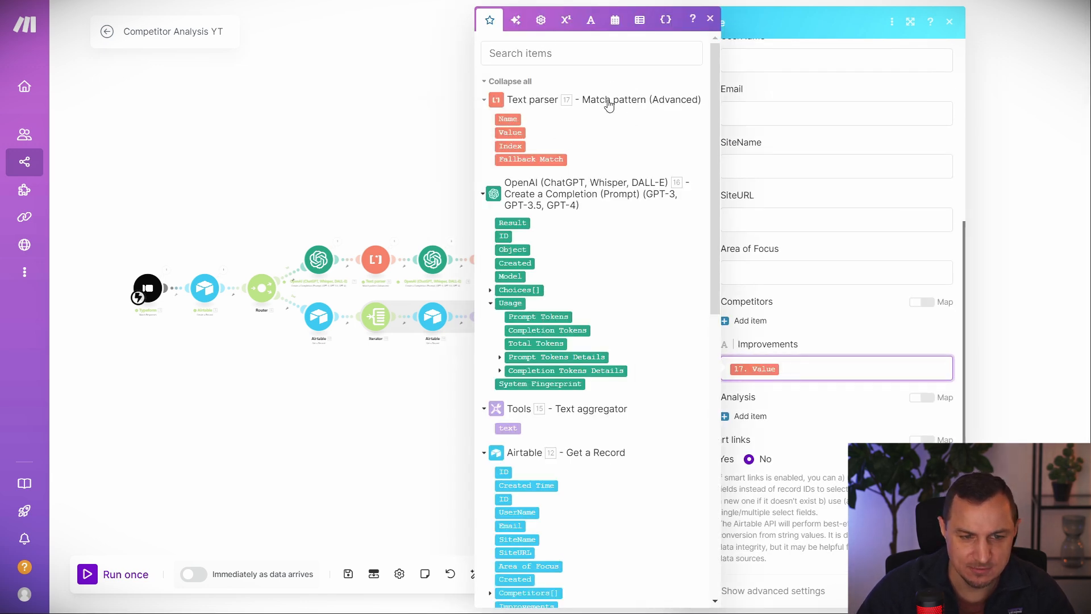
Recheck the Text parser and Airtable update module settings at the end of the lower route.
left_click(329, 135)
scroll(705, 262, "up", 5)
left_click_drag(310, 315, 633, 235)
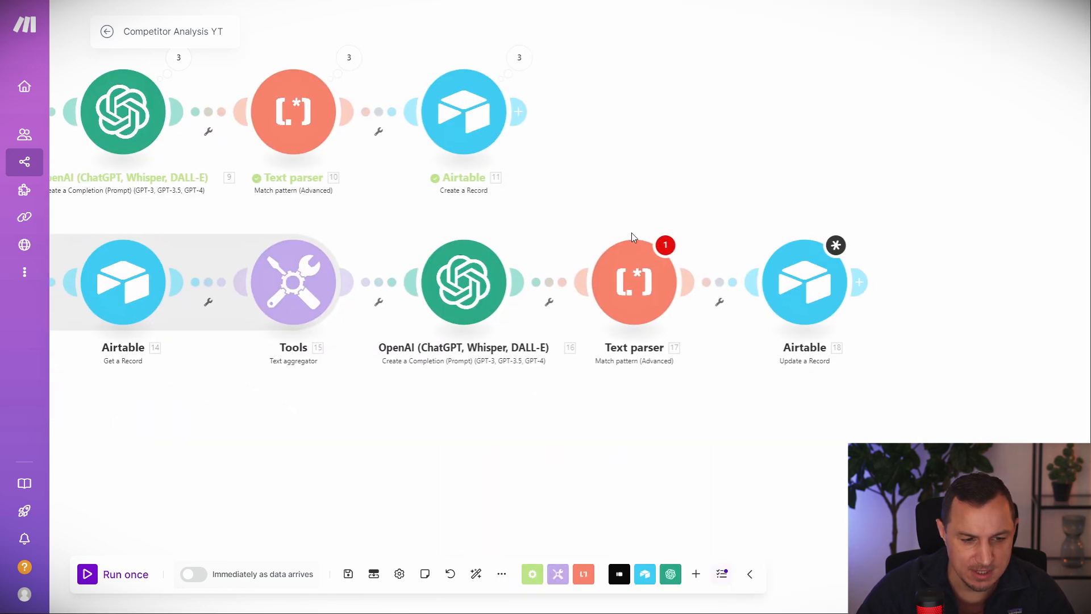
left_click(633, 267)
left_click(638, 199)
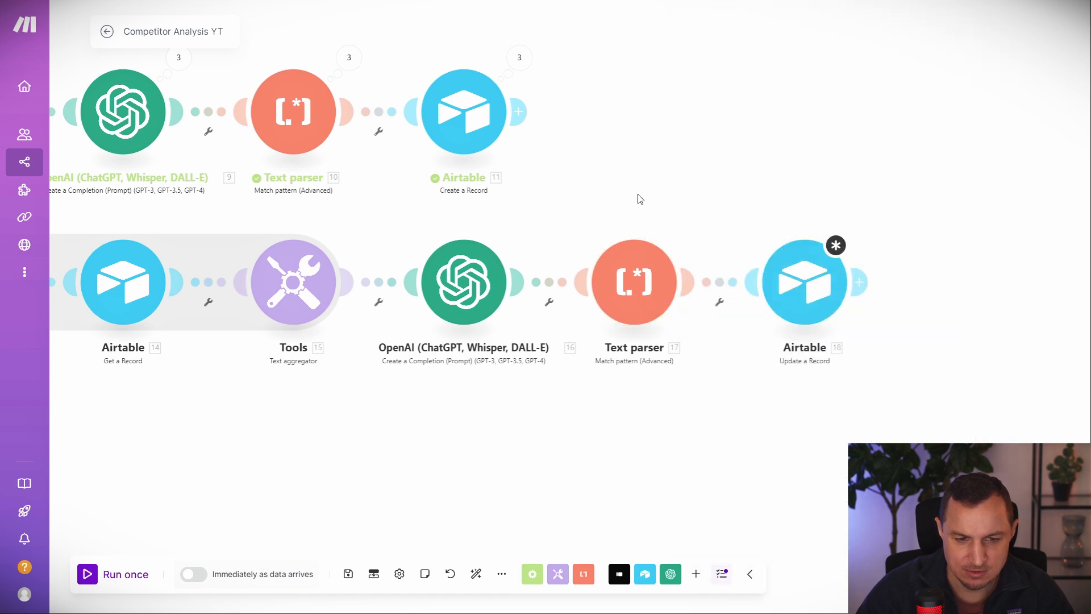
left_click(823, 292)
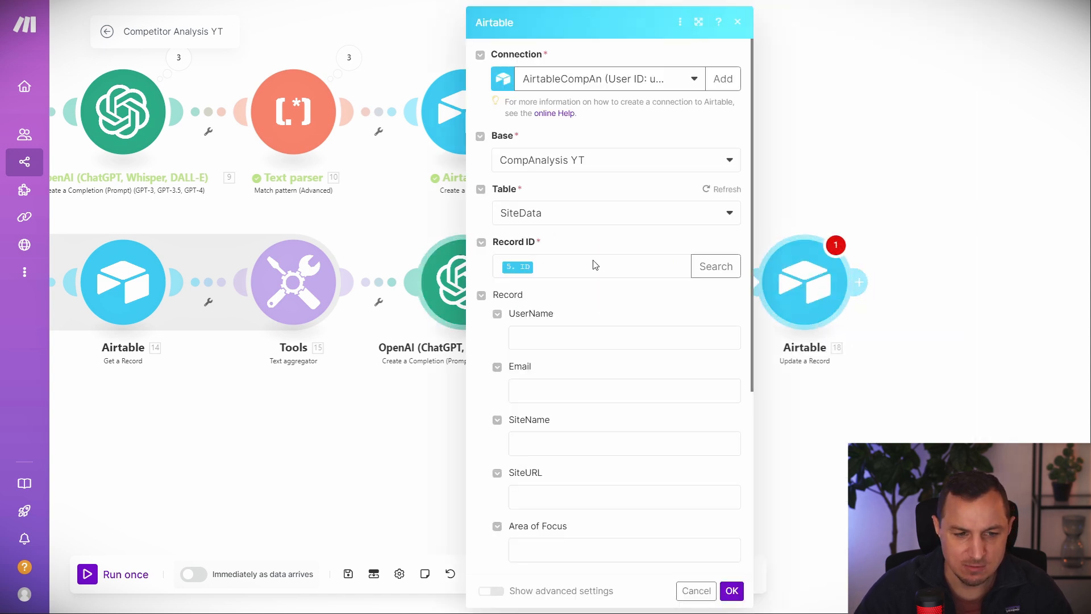
scroll(600, 368, "down", 5)
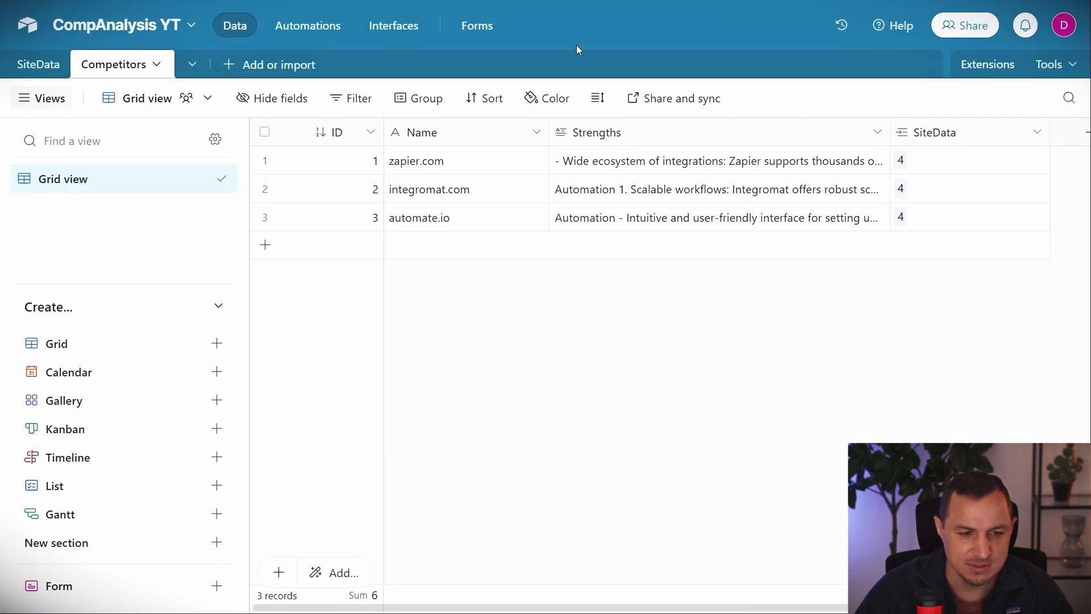
Open the SiteData table and inspect the record's empty Improvements cell.
left_click(38, 63)
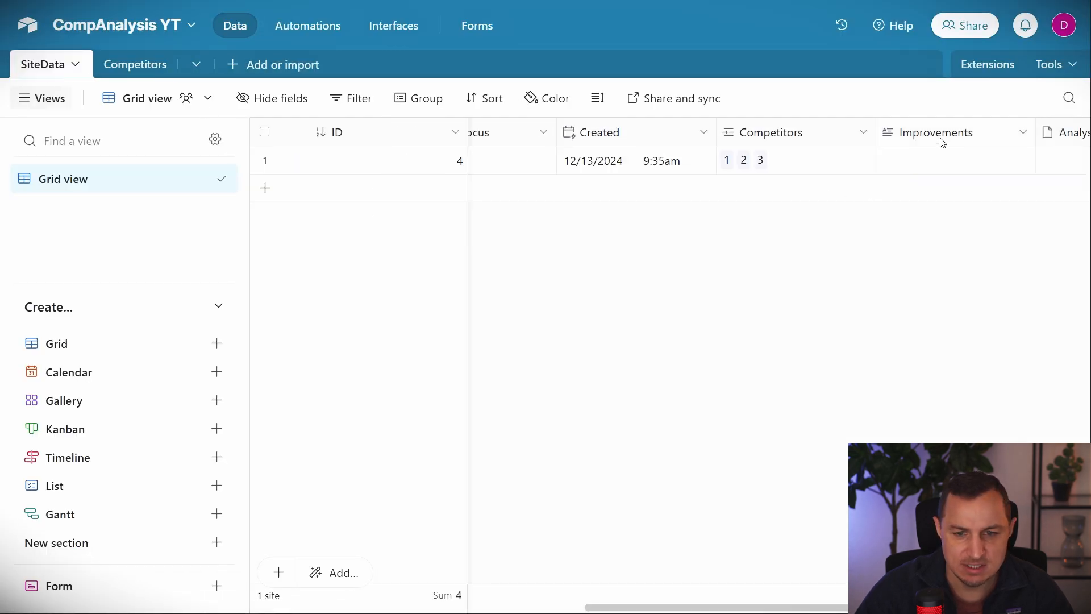
double_click(935, 166)
key("Escape")
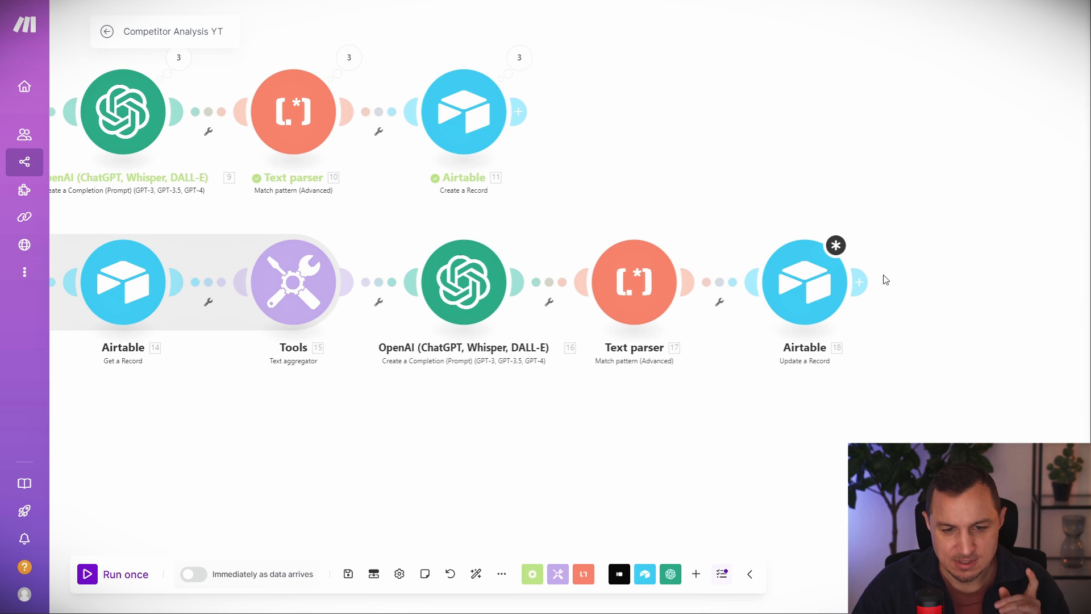
Add a Markdown to HTML module after the Airtable update, converting 12. Improvements.
left_click(859, 282)
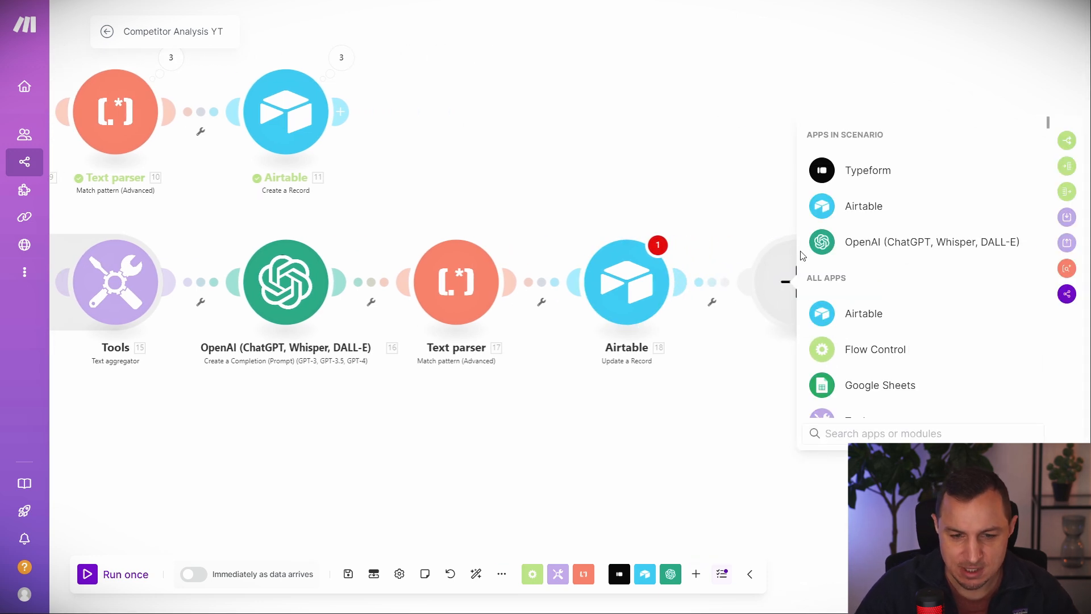
type("mark")
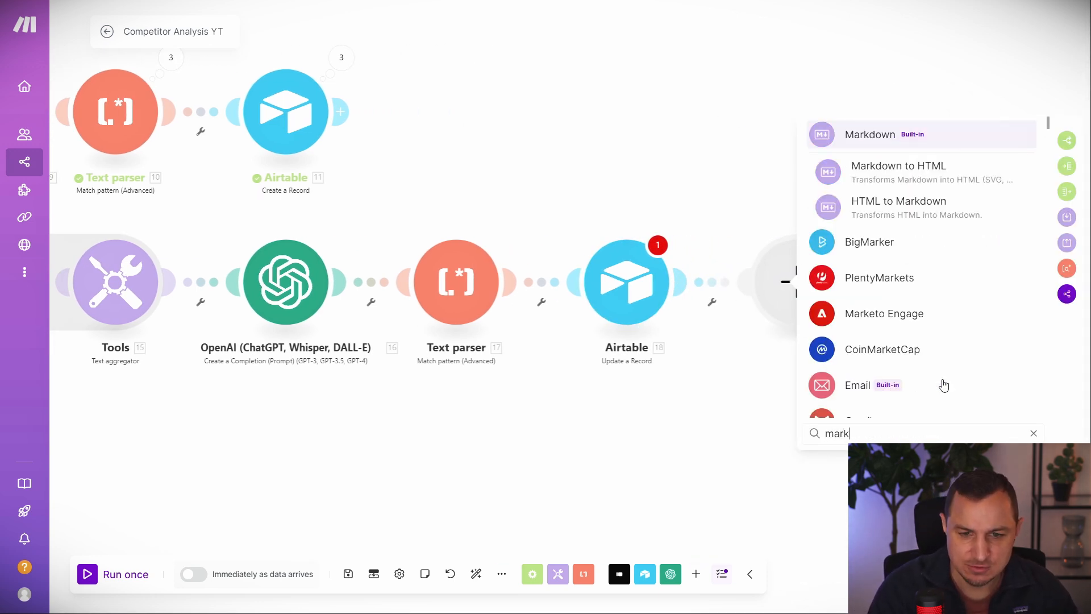
left_click(903, 181)
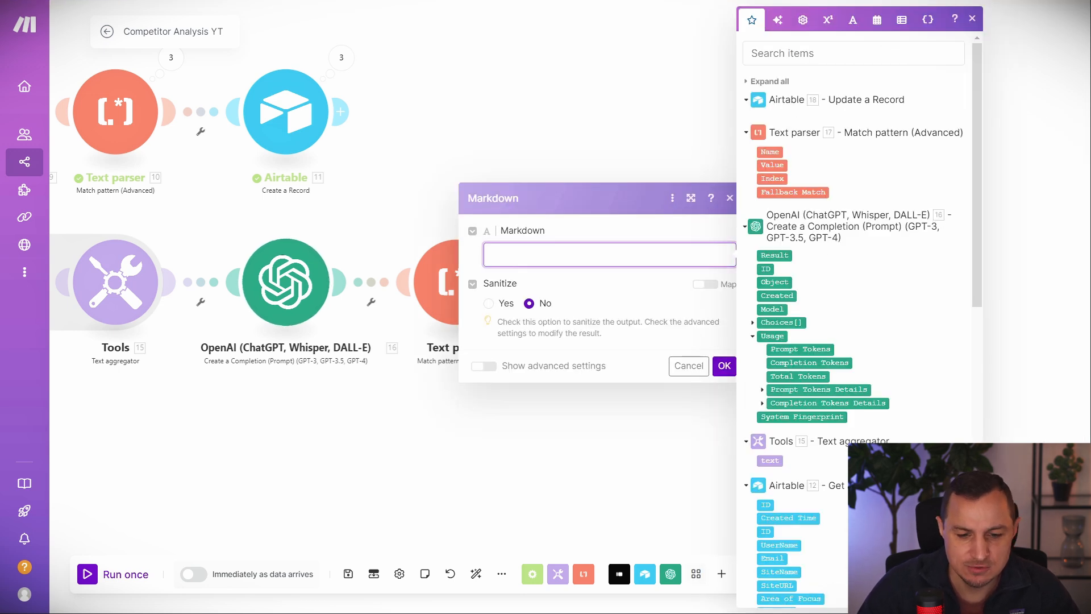
scroll(879, 397, "down", 4)
left_click(795, 427)
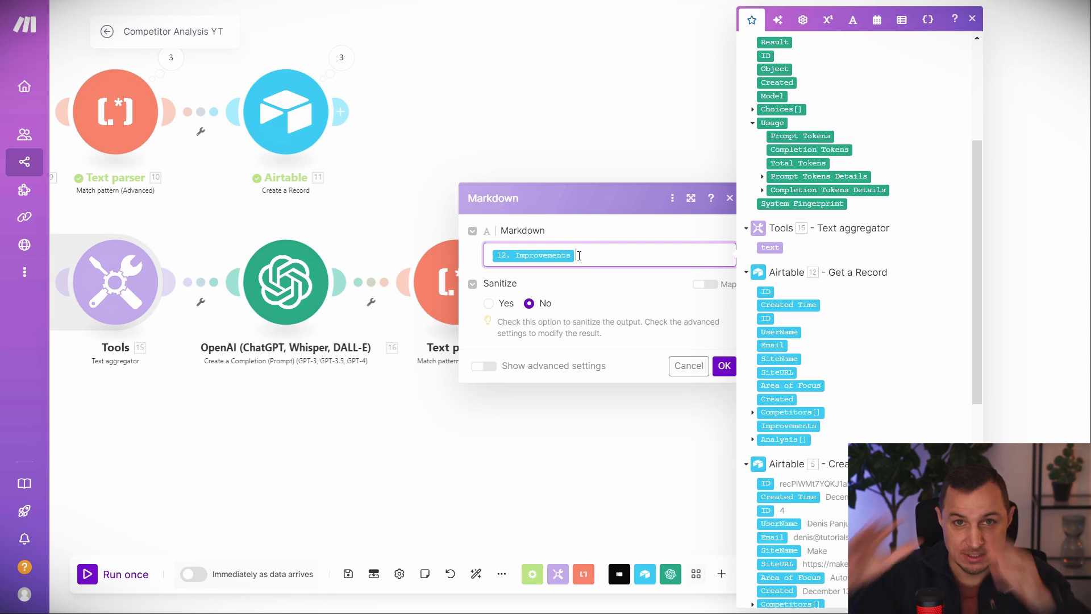
left_click(607, 242)
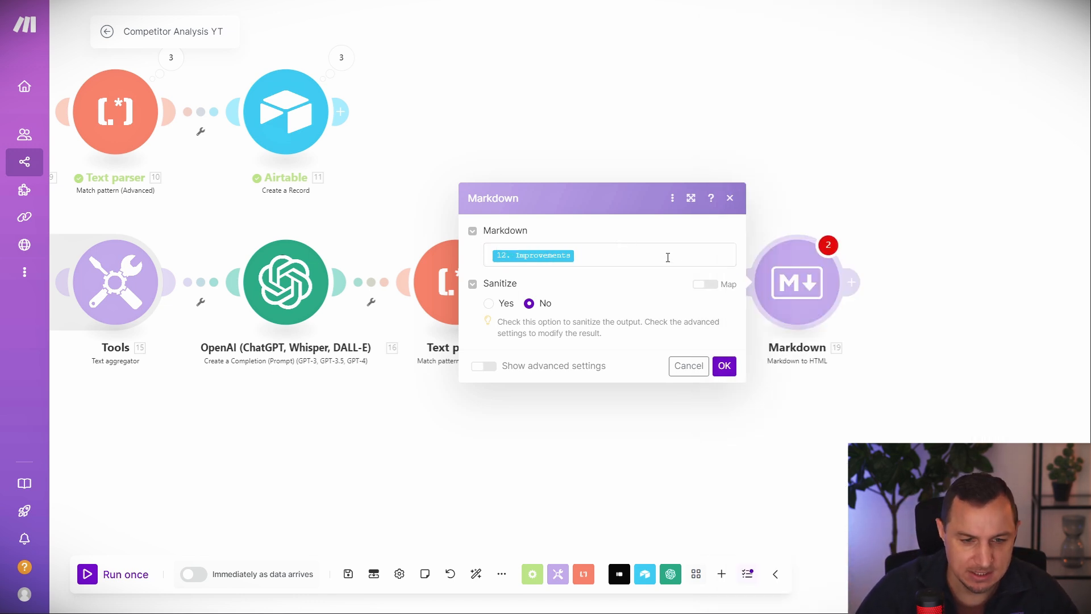
left_click(723, 370)
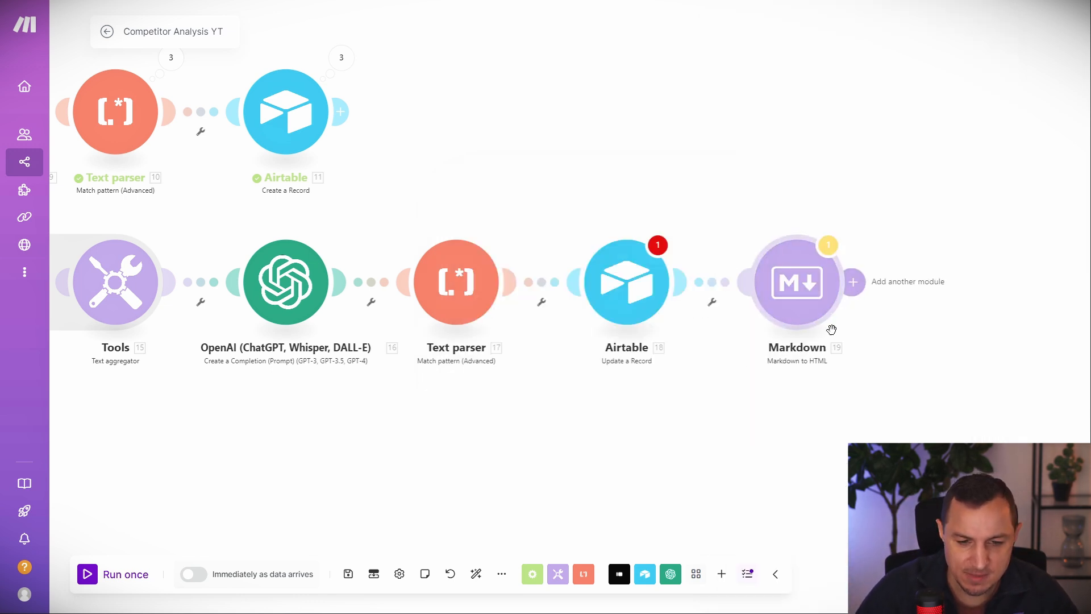
Review the Airtable update and Markdown module settings, then add a module after Markdown.
left_click(670, 283)
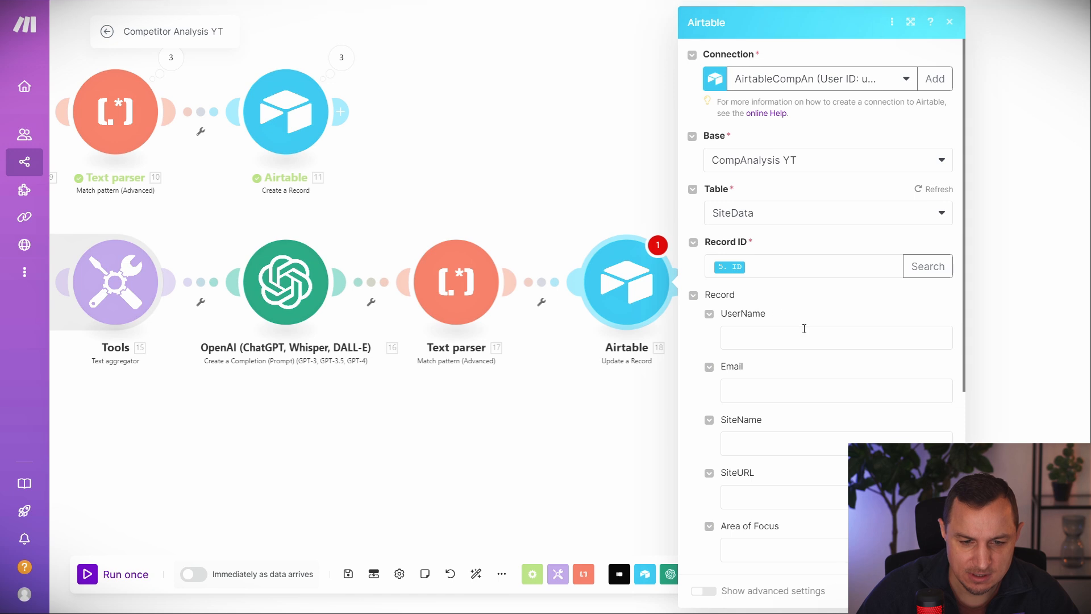
scroll(806, 306, "down", 5)
left_click(943, 591)
left_click(795, 295)
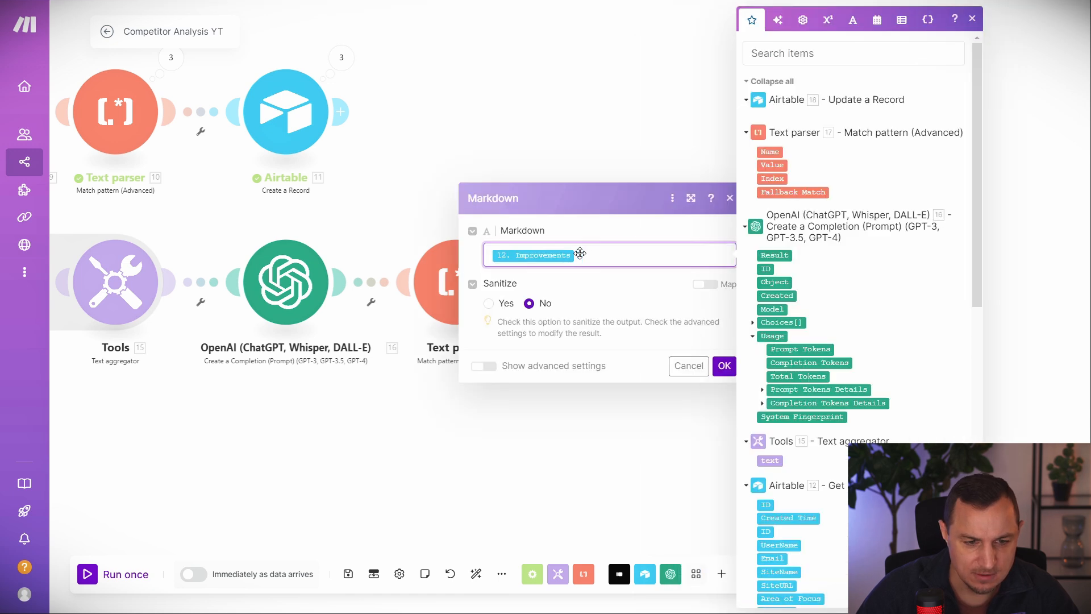
left_click(747, 102)
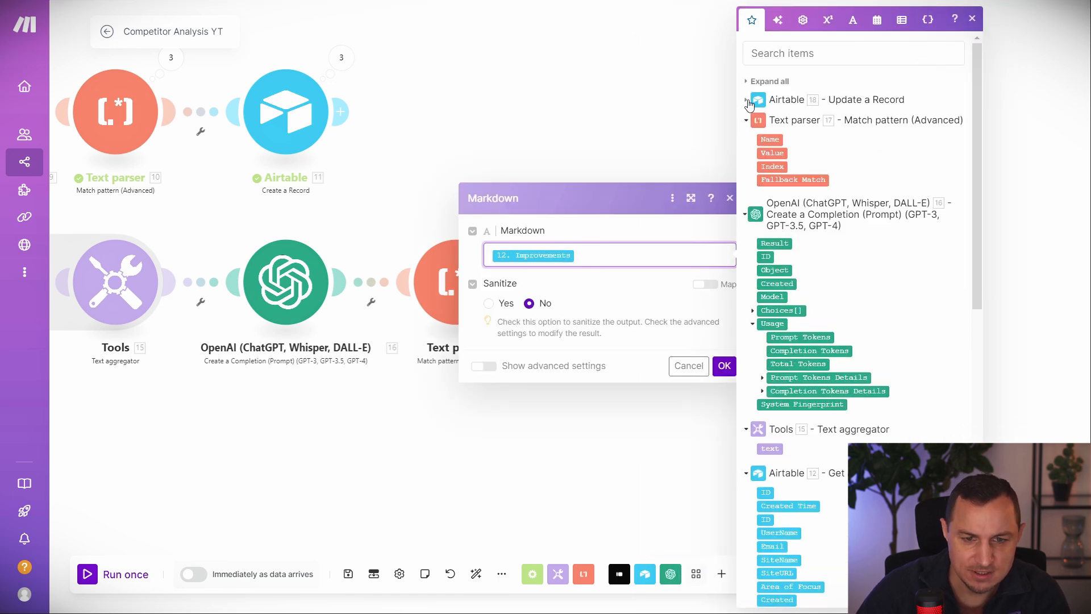
left_click(568, 74)
left_click_drag(964, 223, 845, 189)
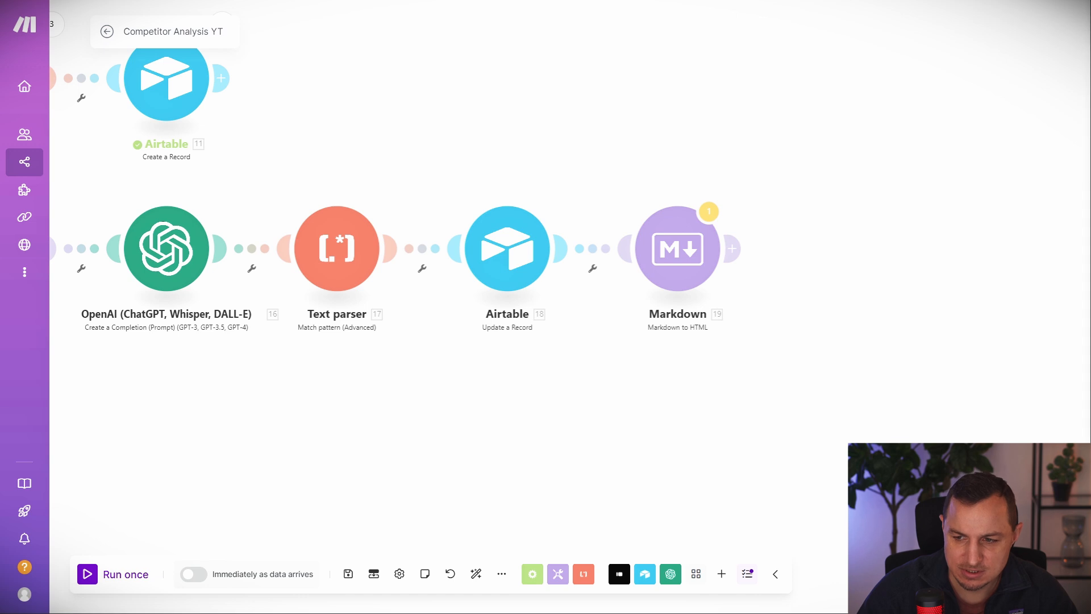
left_click(731, 248)
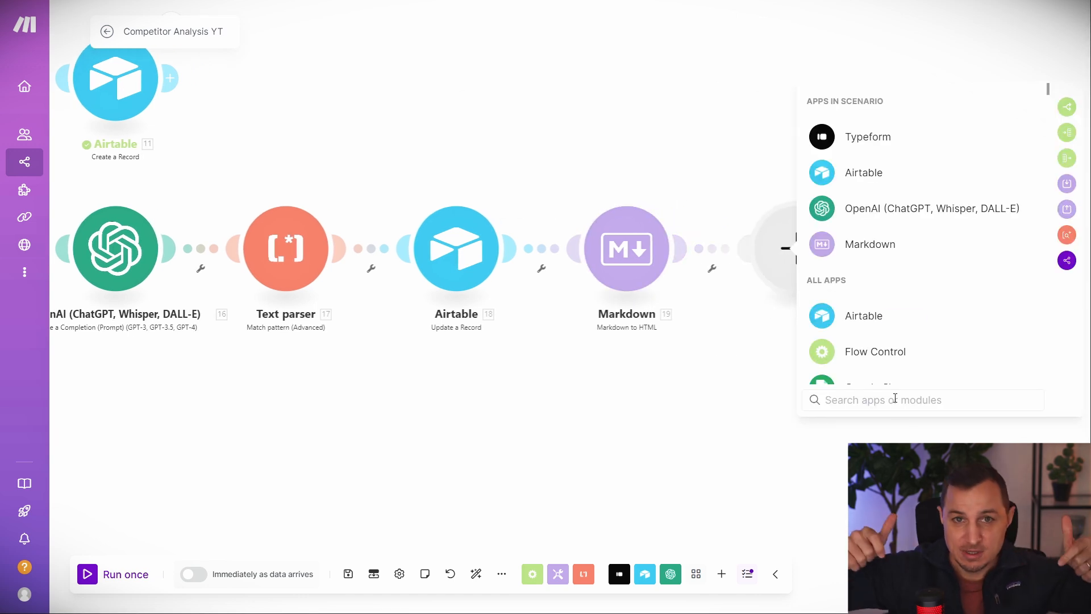
Add a PDF.co Convert HTML to PDF module and start creating a new PDF.co connection.
type("pdf")
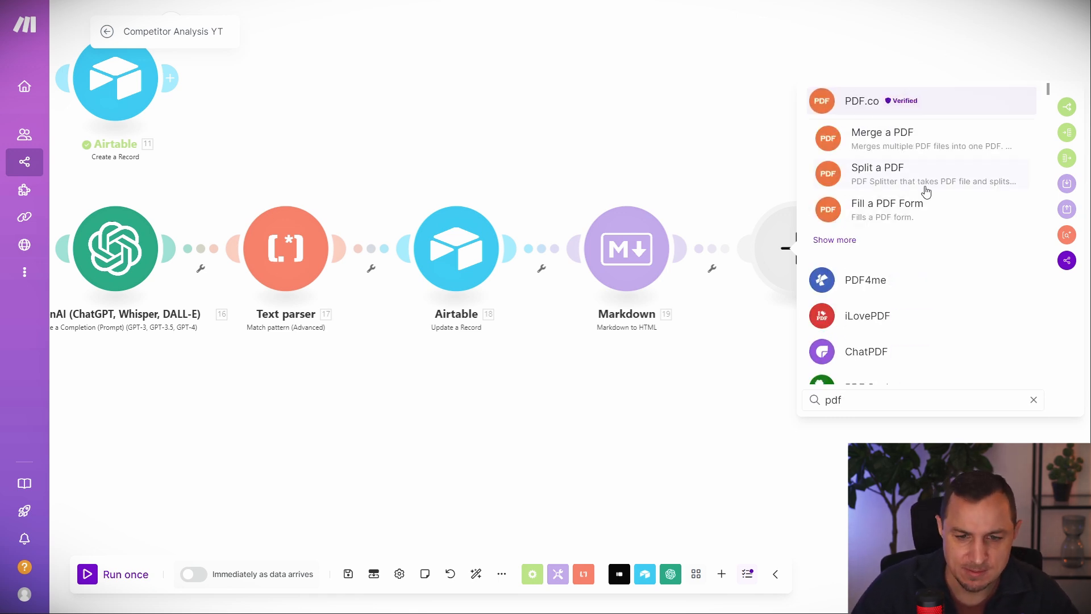
left_click(861, 108)
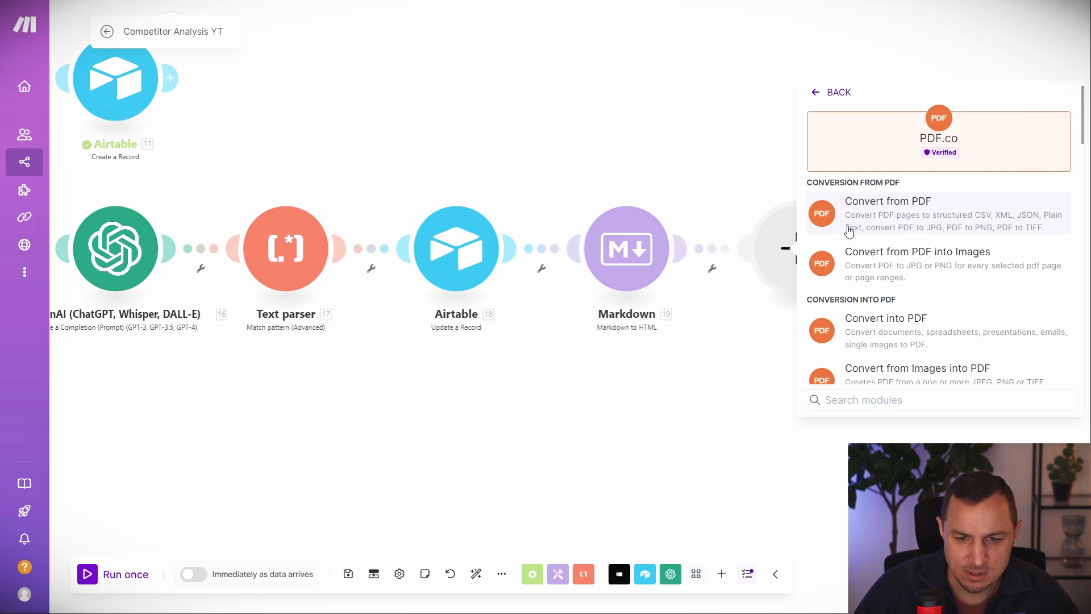
scroll(927, 272, "down", 3)
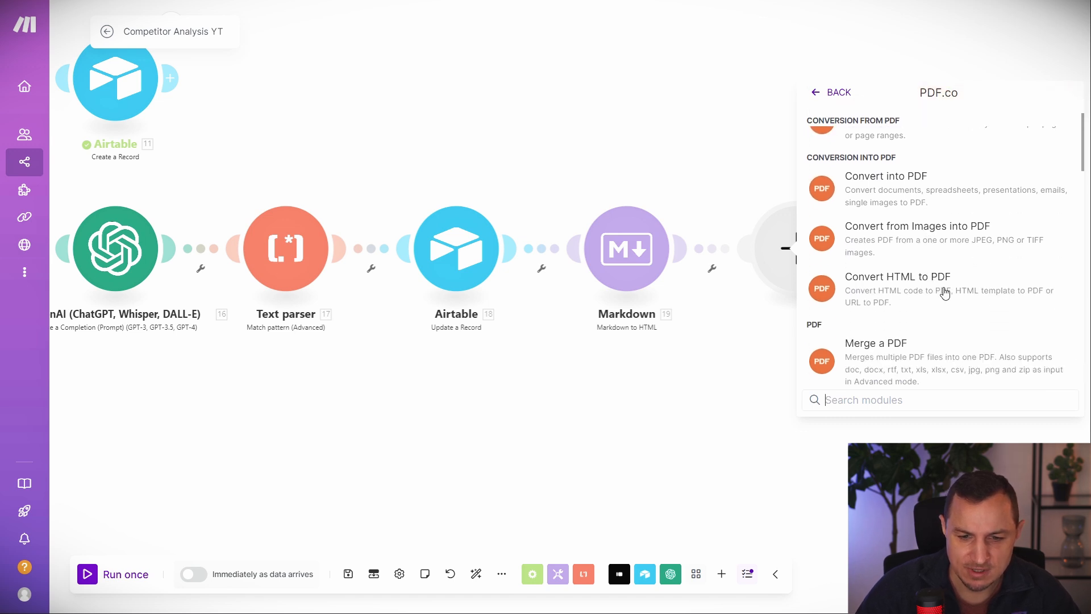
left_click(934, 291)
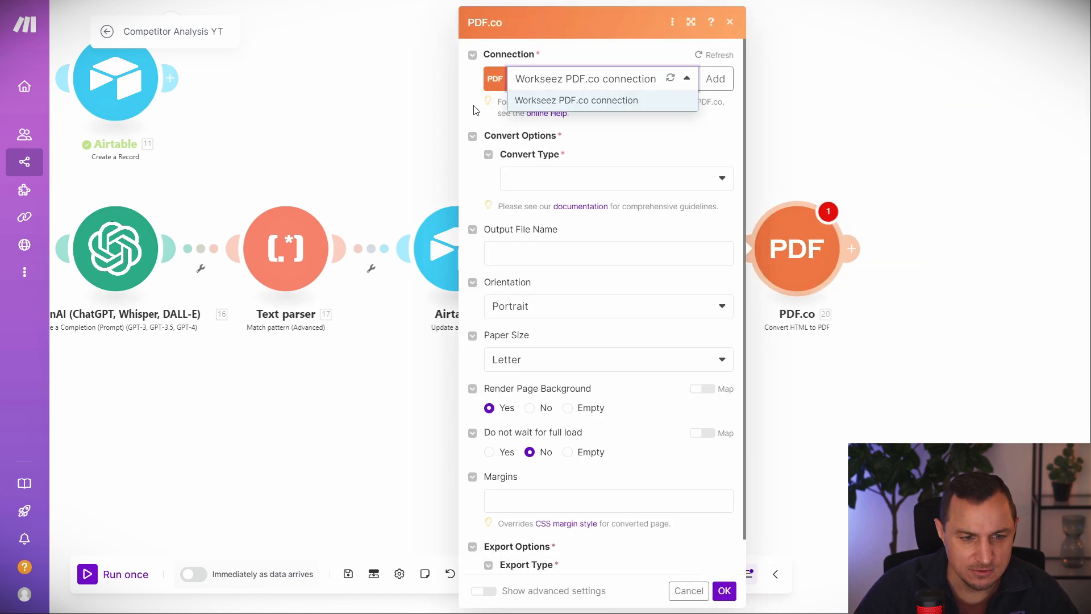
left_click(716, 79)
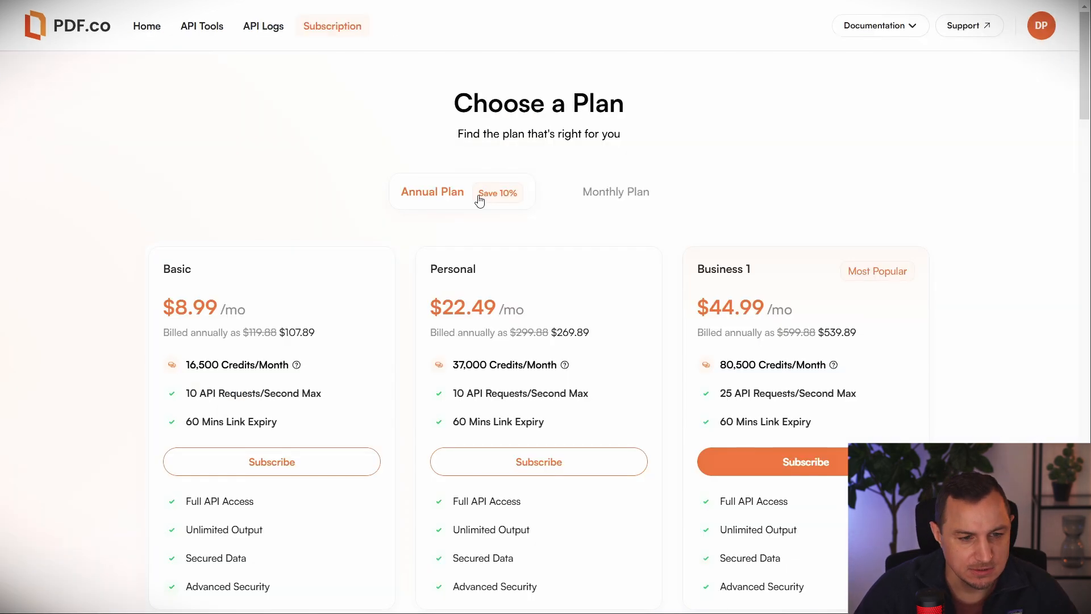
View PDF.co's subscription plans at monthly pricing.
left_click(635, 200)
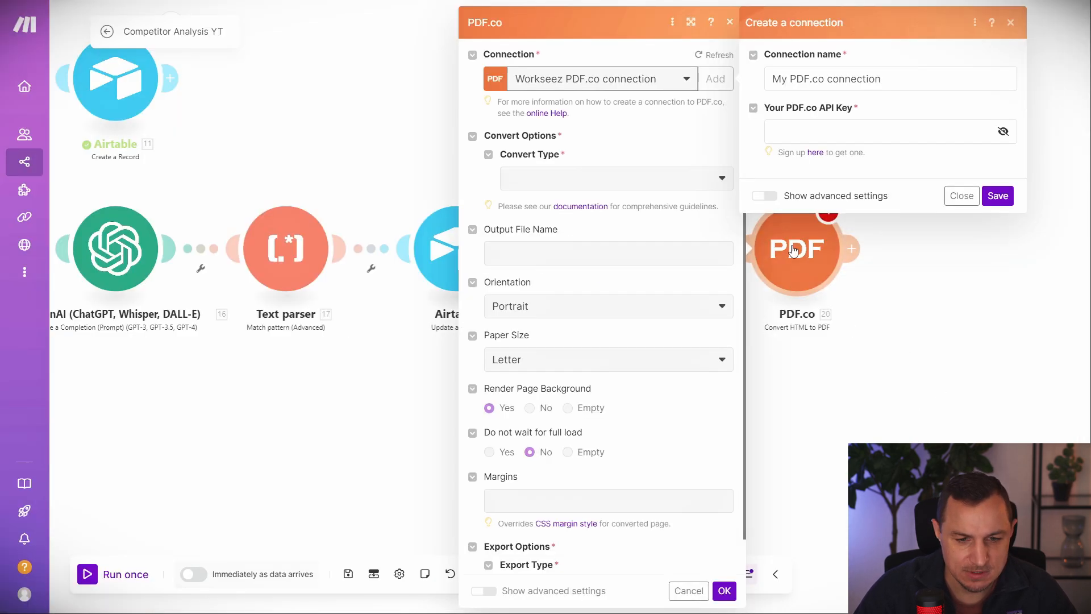
Set Convert Type to HTML to PDF and replace the default Input HTML with the report template.
left_click(652, 181)
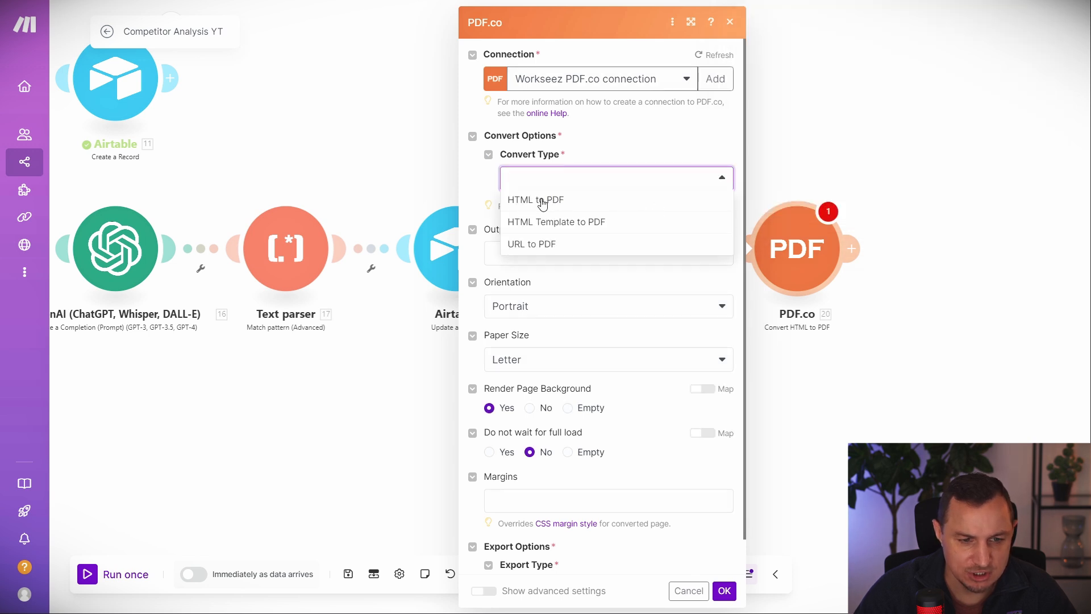
left_click(542, 201)
left_click(589, 231)
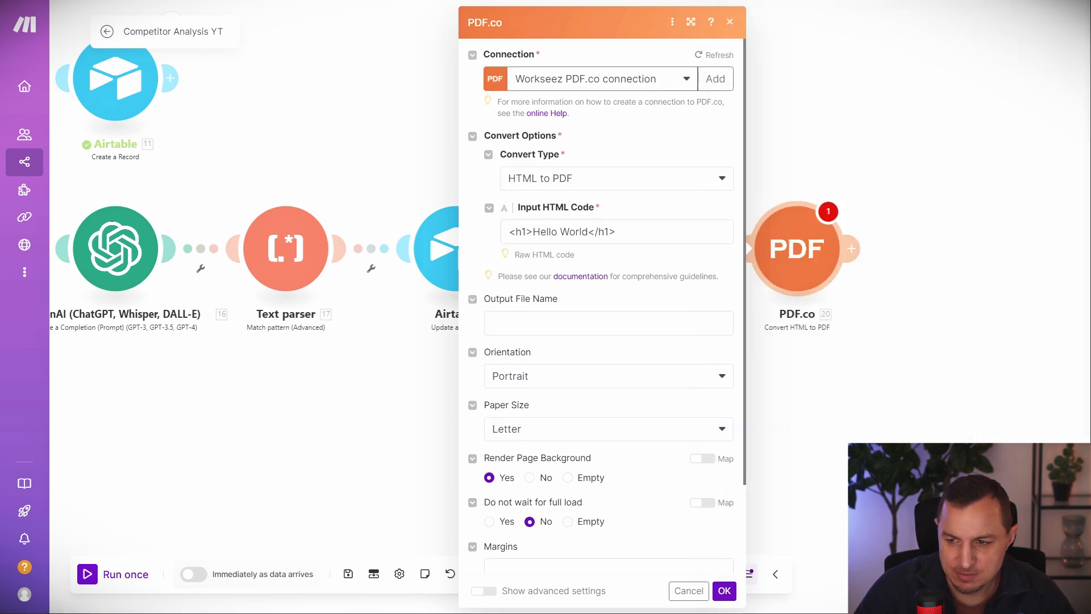
left_click(612, 234)
key("ctrl+a")
key("ctrl+v")
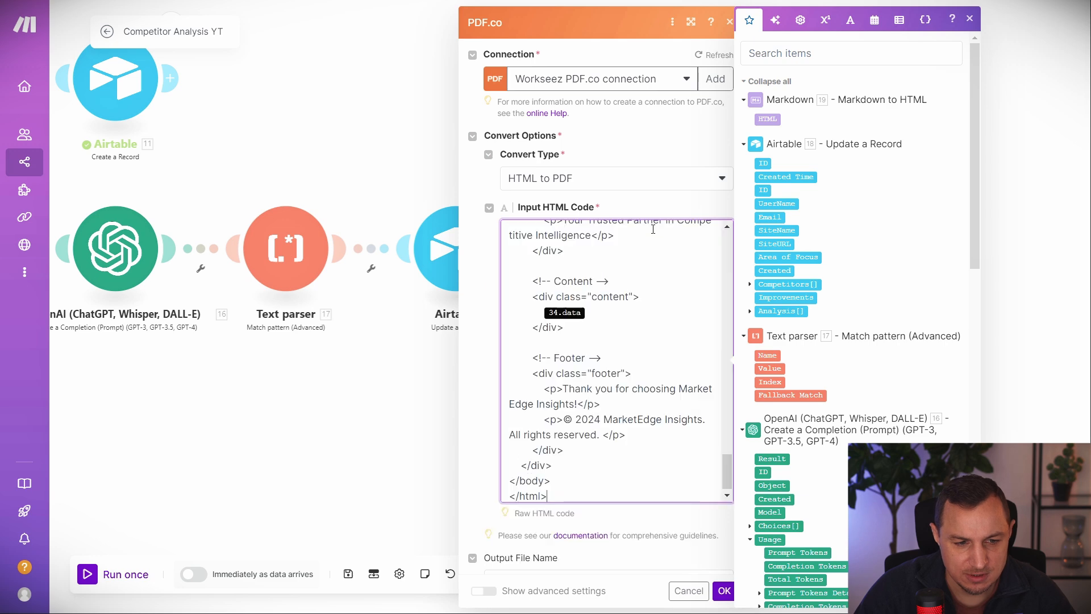
Replace the content section's 34.data placeholder with Markdown's 19. HTML and save the module.
scroll(601, 350, "up", 20)
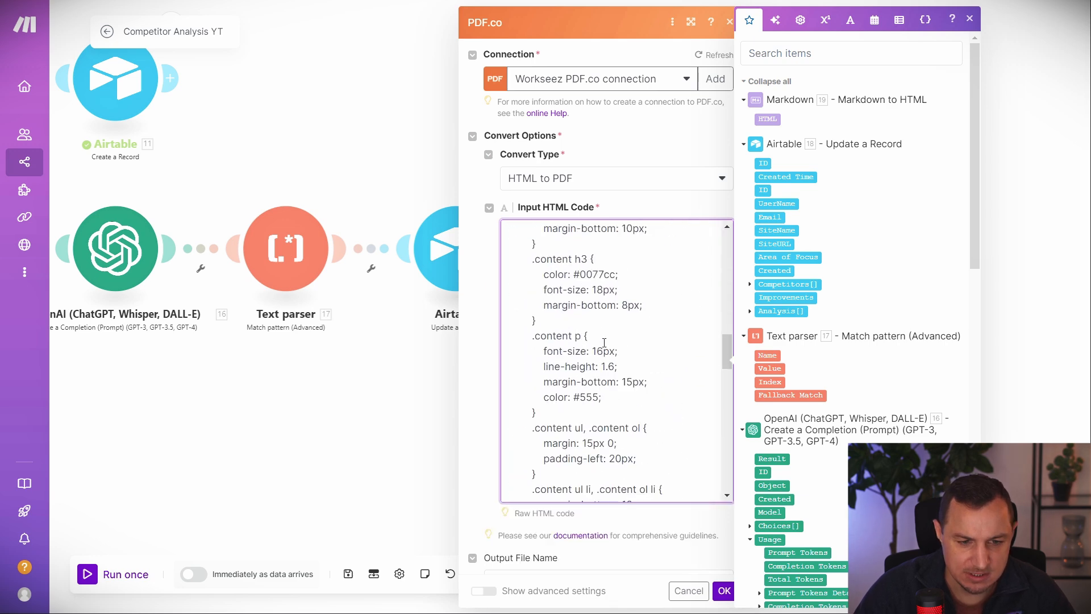
scroll(603, 344, "down", 15)
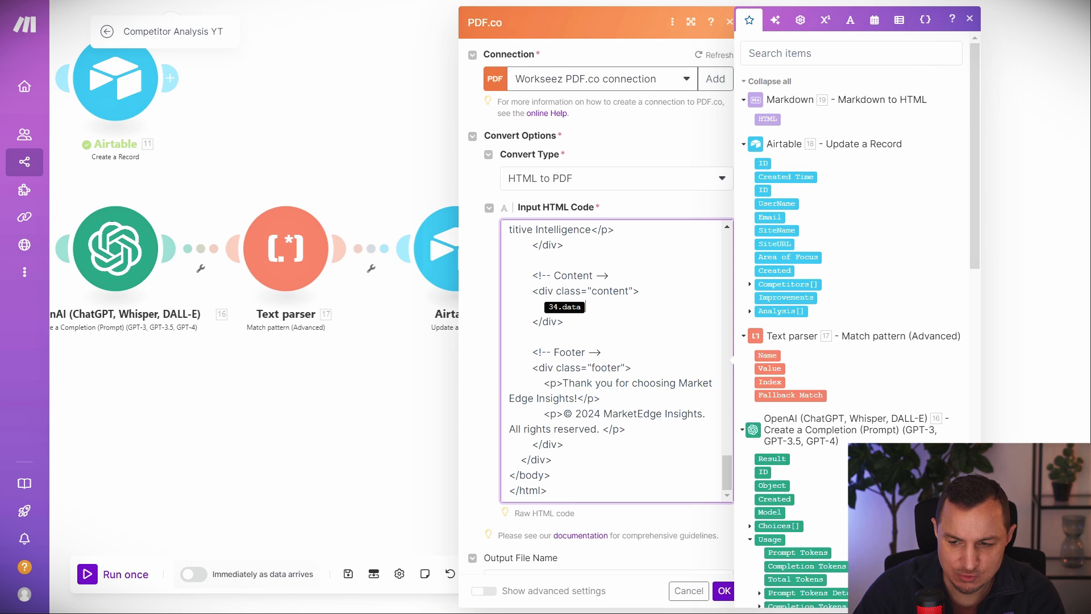
key("Escape")
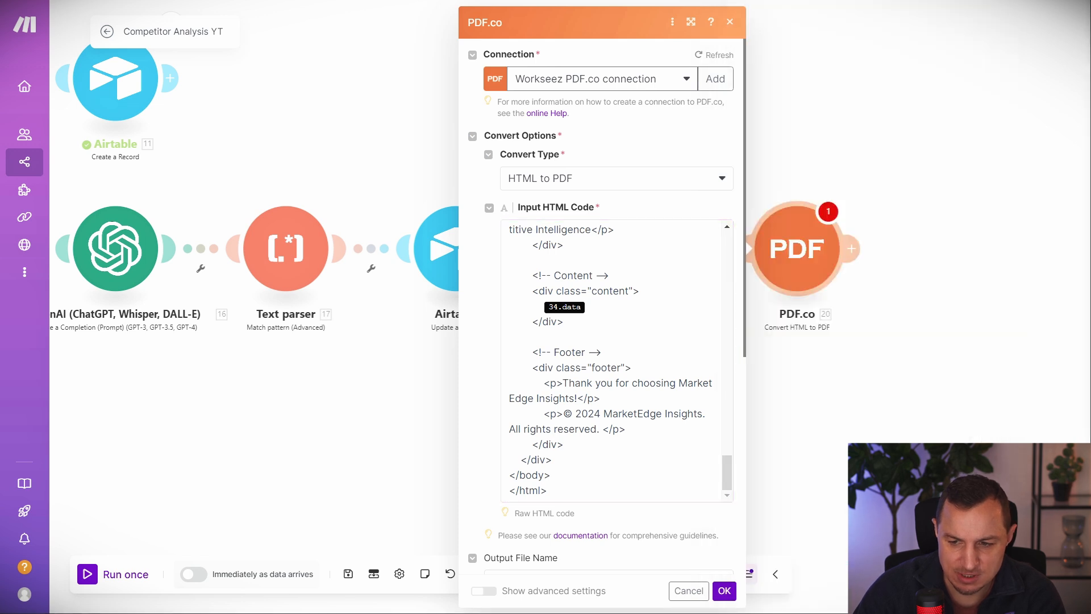
left_click(593, 309)
key("BackSpace")
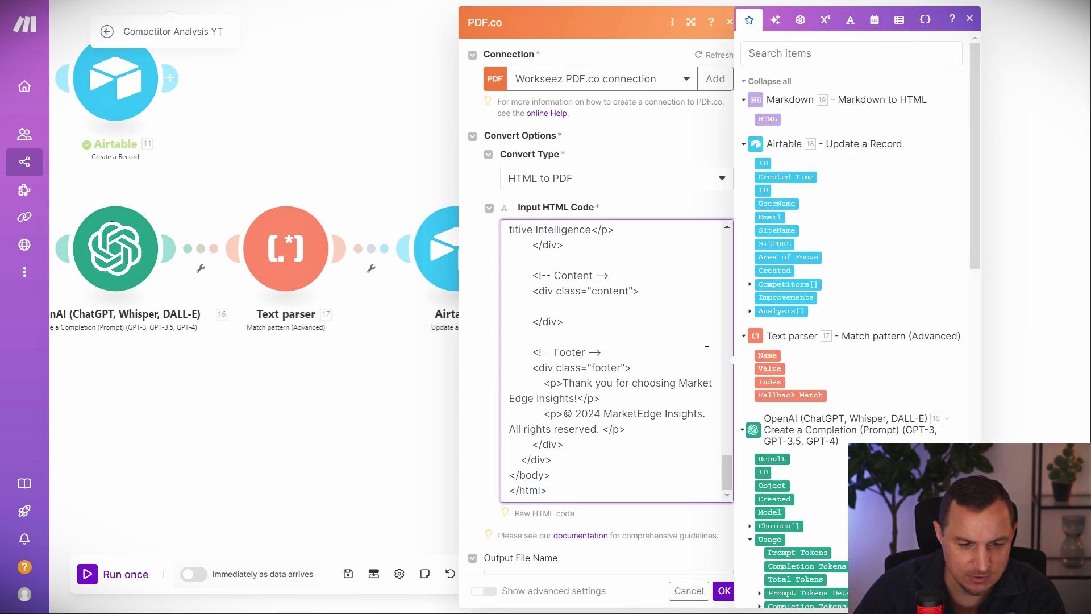
left_click(768, 118)
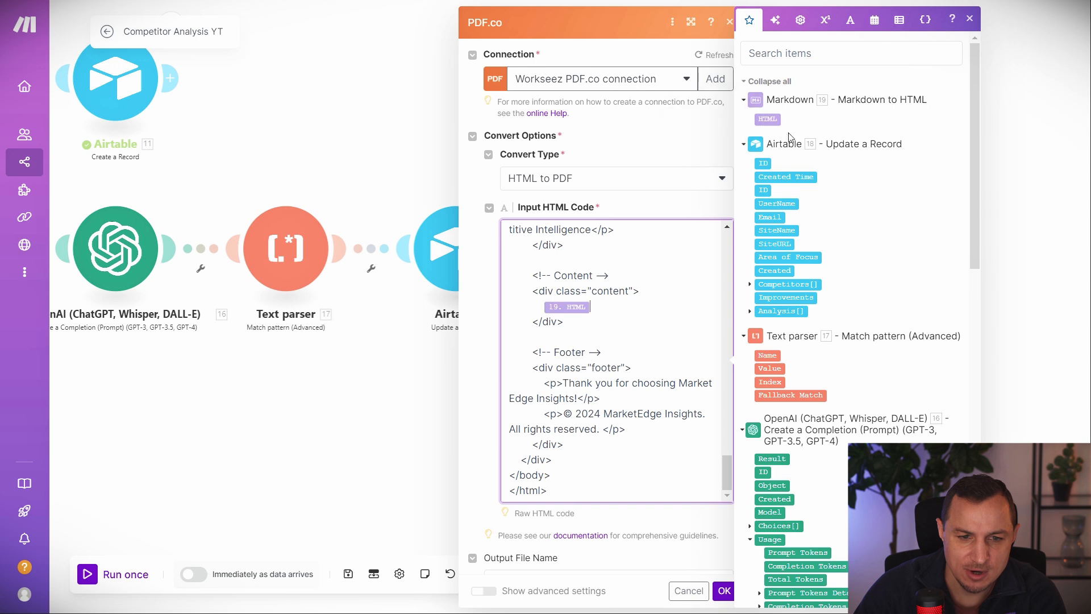
left_click(722, 593)
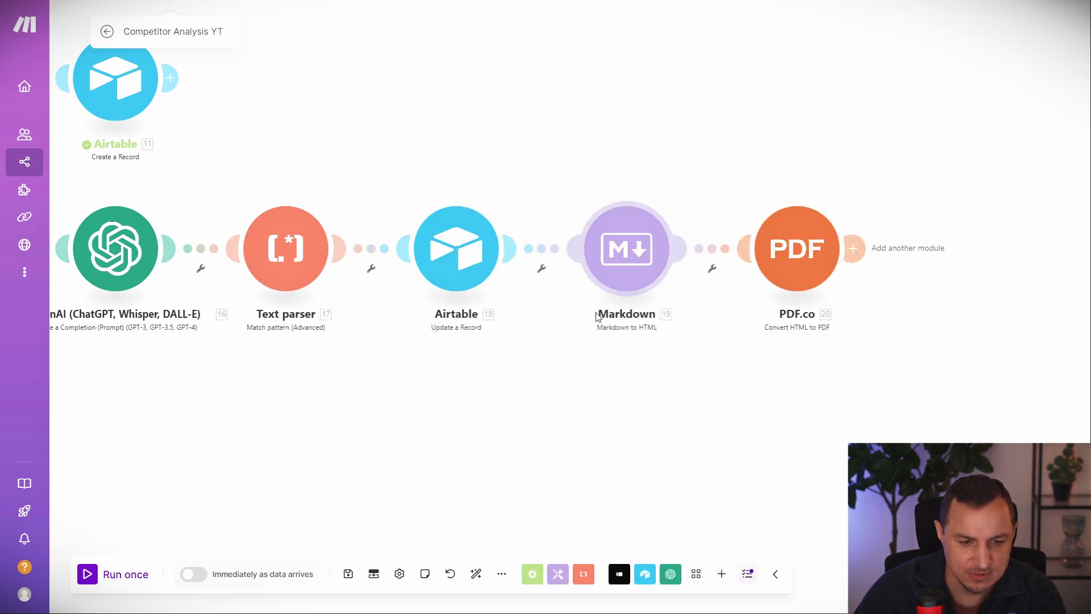
left_click_drag(860, 125, 770, 130)
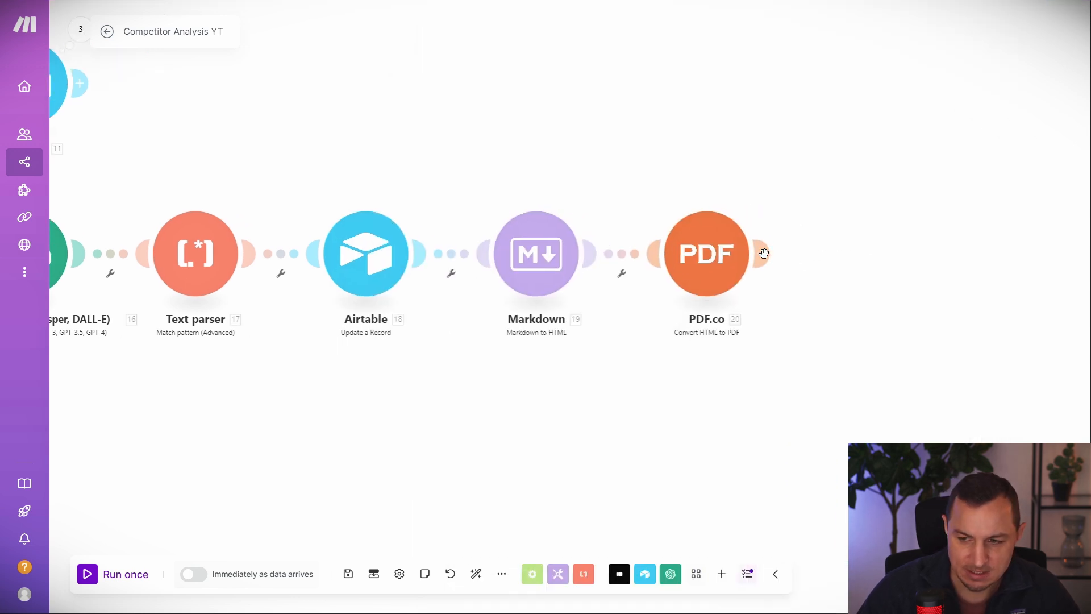
Add a OneDrive Upload a File module after PDF.co, saving into the Documents folder.
left_click(767, 253)
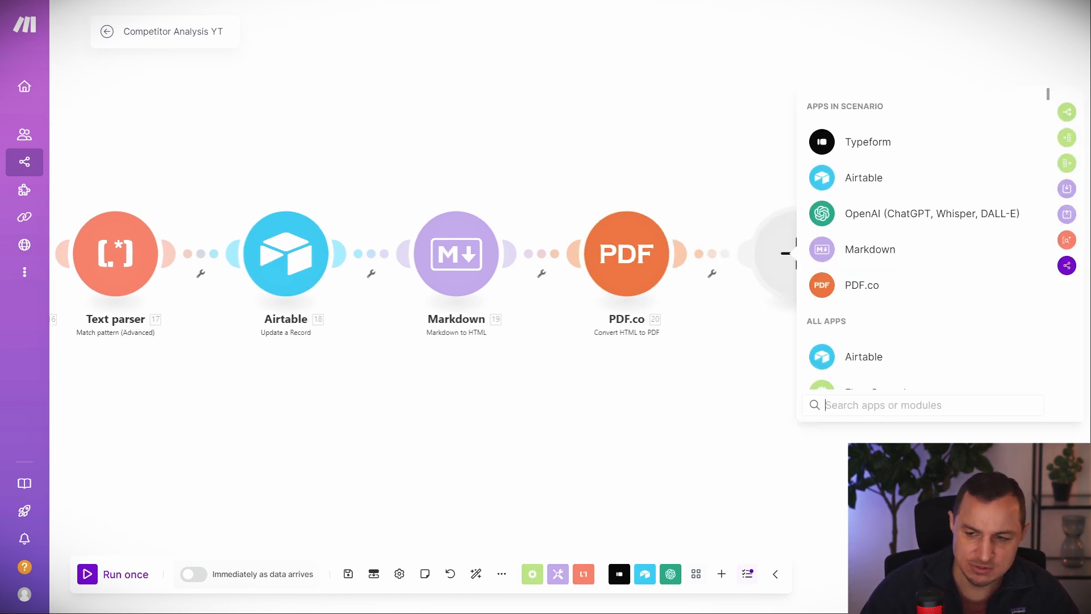
type("ond")
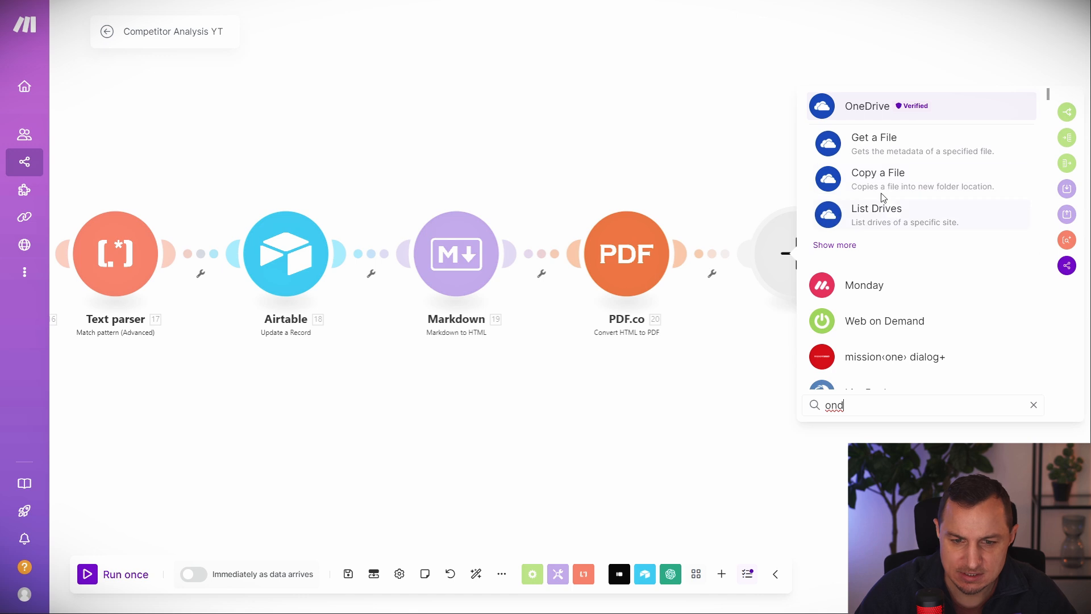
left_click(864, 107)
scroll(889, 324, "down", 1)
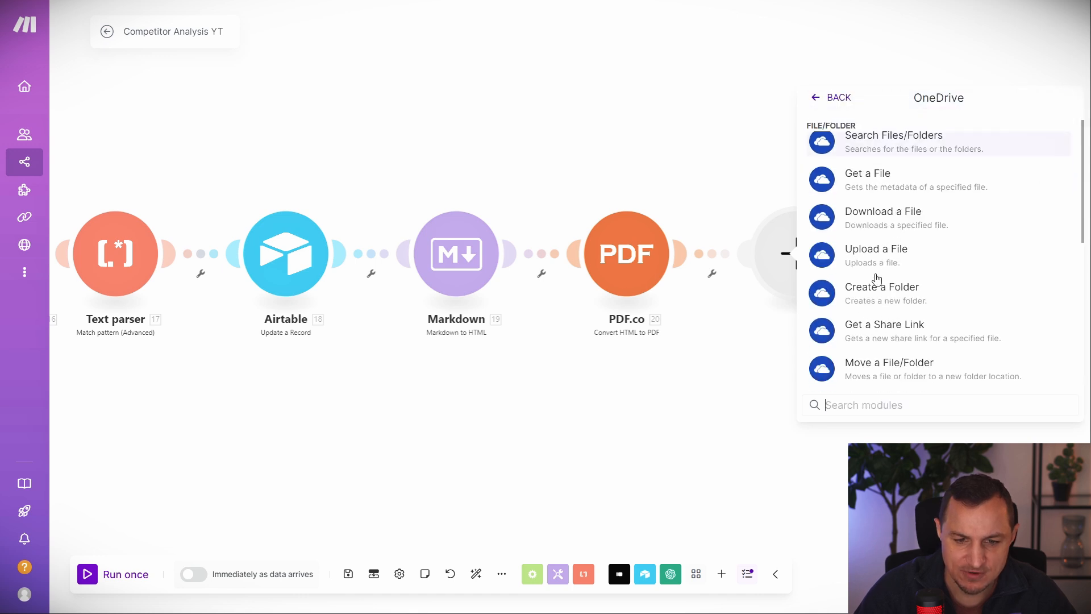
left_click(878, 256)
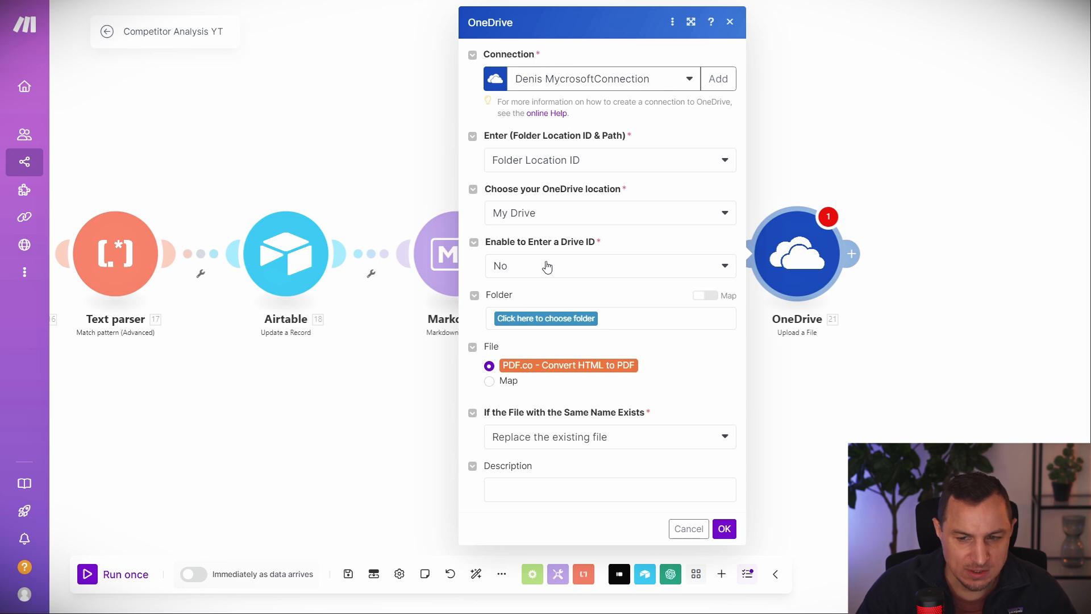
left_click(556, 319)
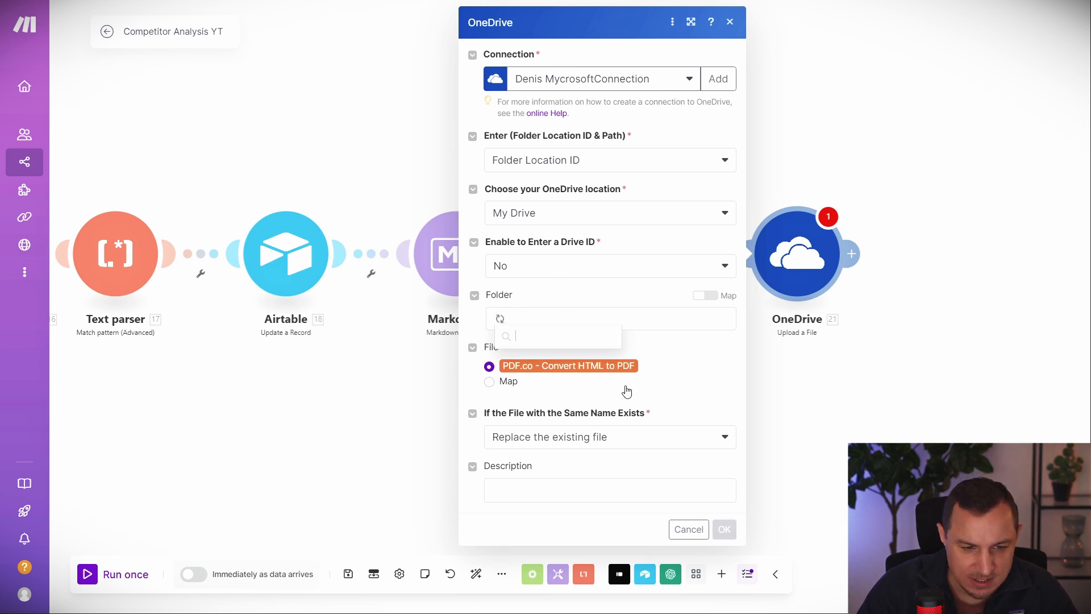
left_click(539, 359)
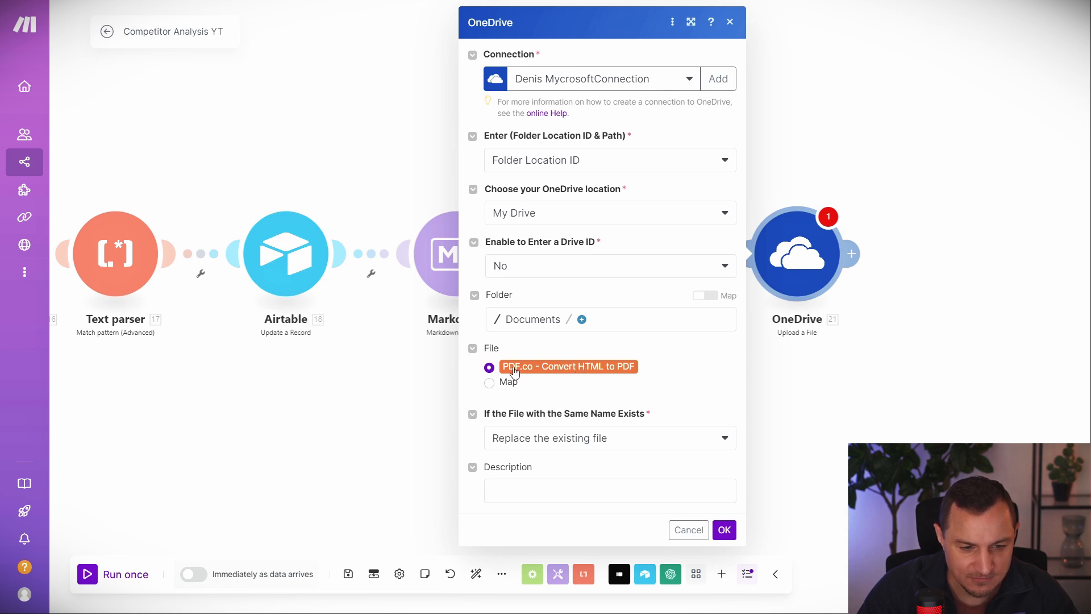
left_click(721, 532)
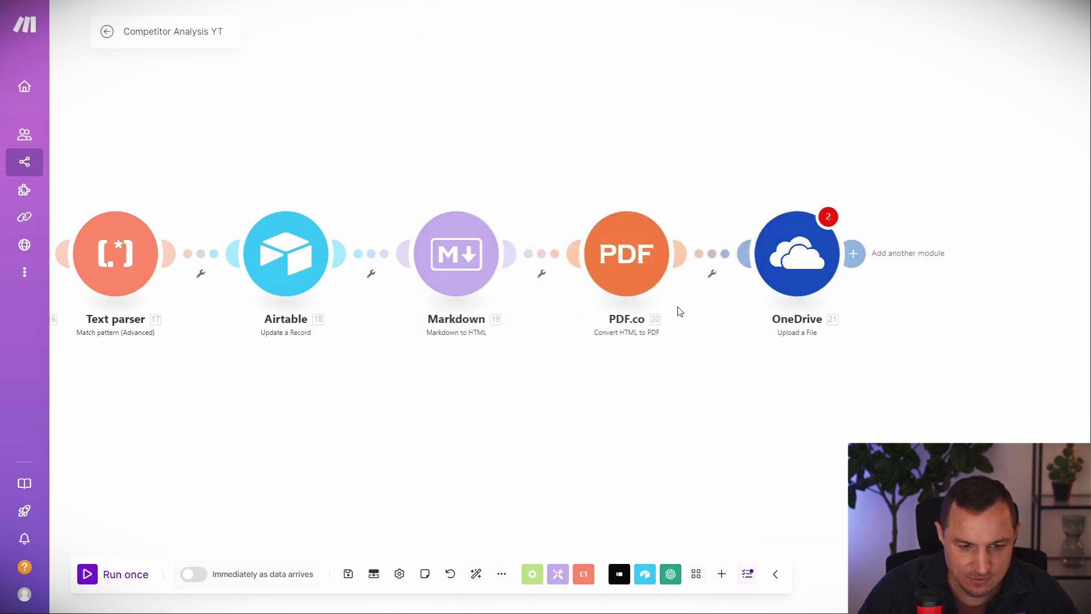
Set the upload's Description to the site name followed by '-An' and save.
left_click(795, 255)
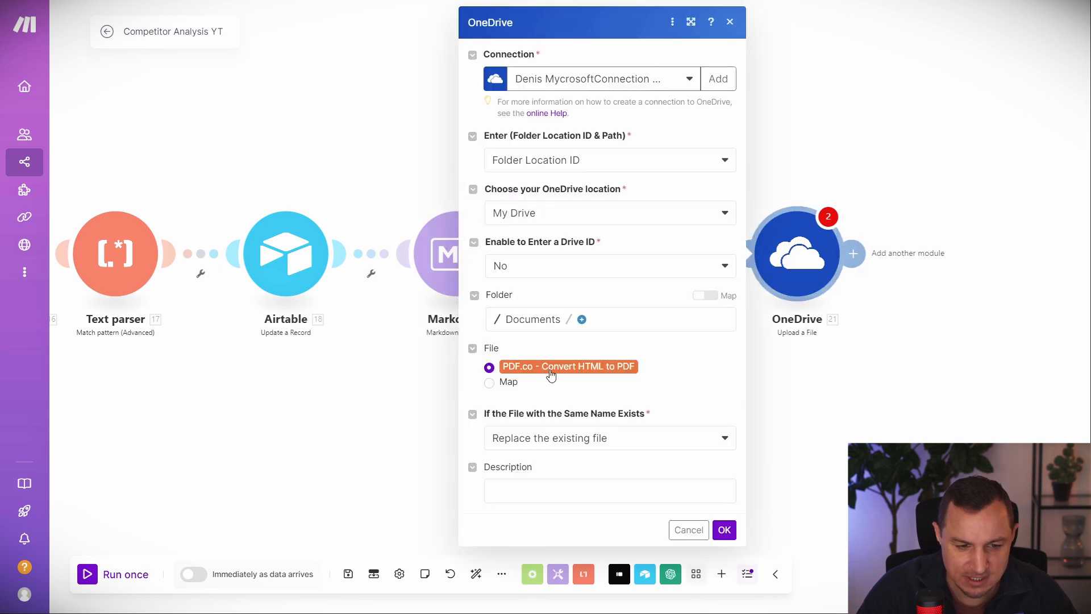
left_click(555, 492)
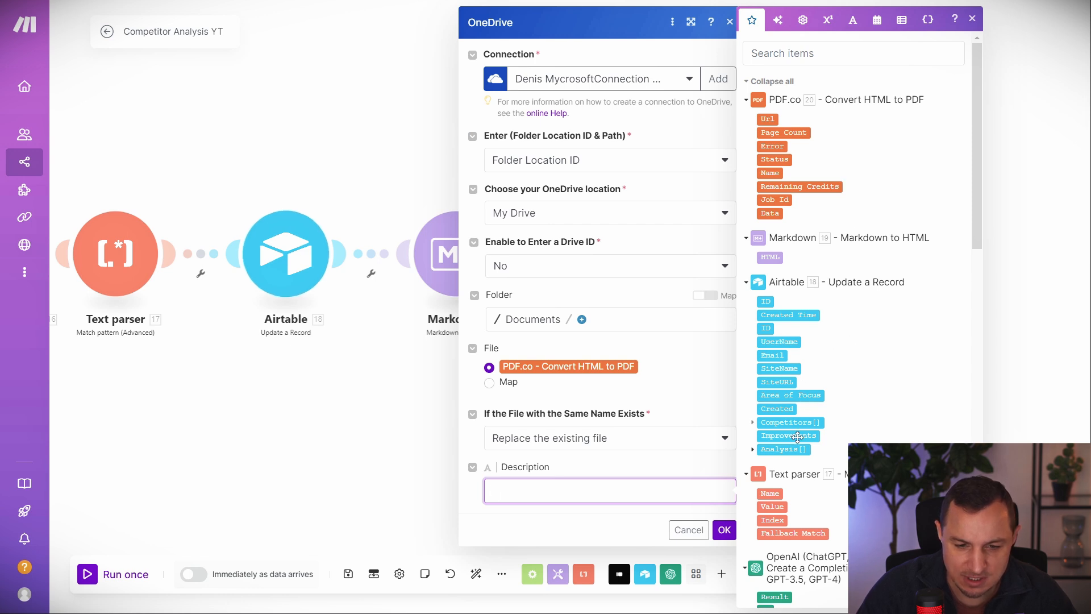
left_click(778, 369)
type("-")
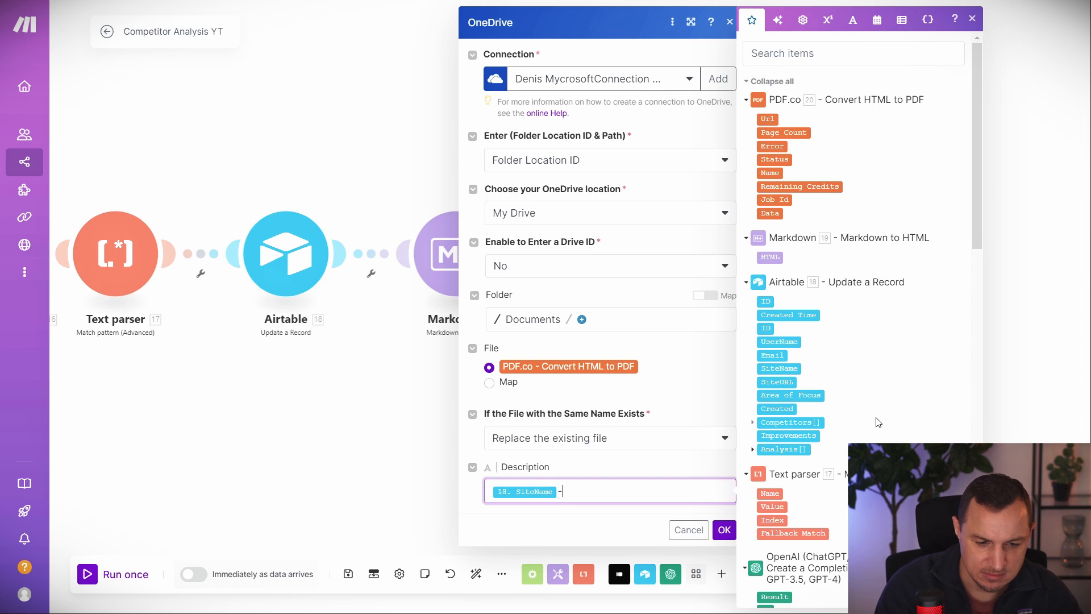
type("Analysis")
left_click(723, 530)
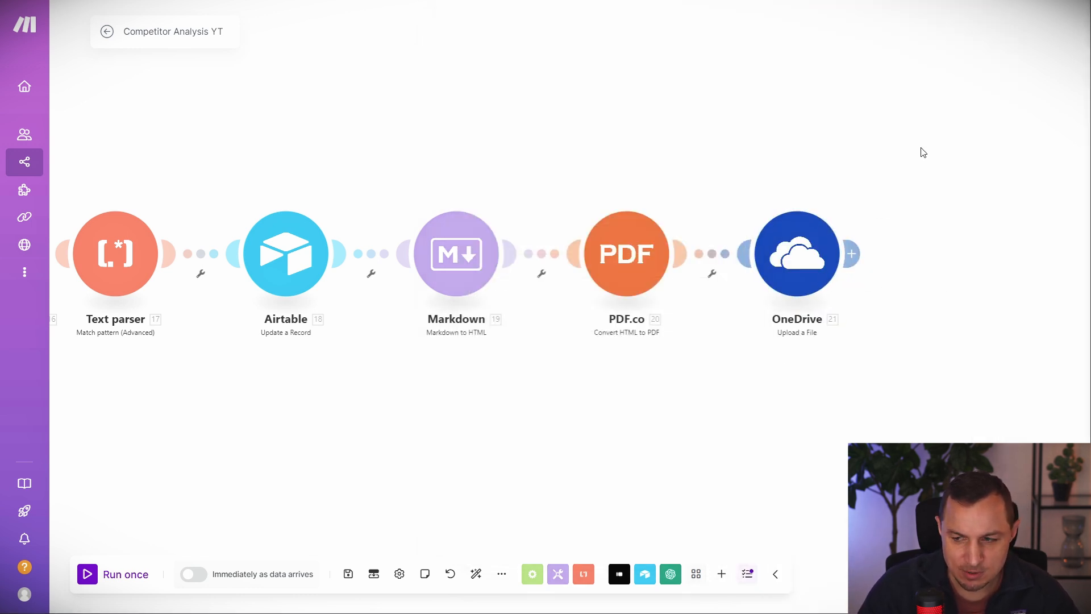
scroll(922, 152, "right", 5)
Add a OneDrive Get a File module on the Microsoft connection, fetching by 21. File ID.
left_click(638, 246)
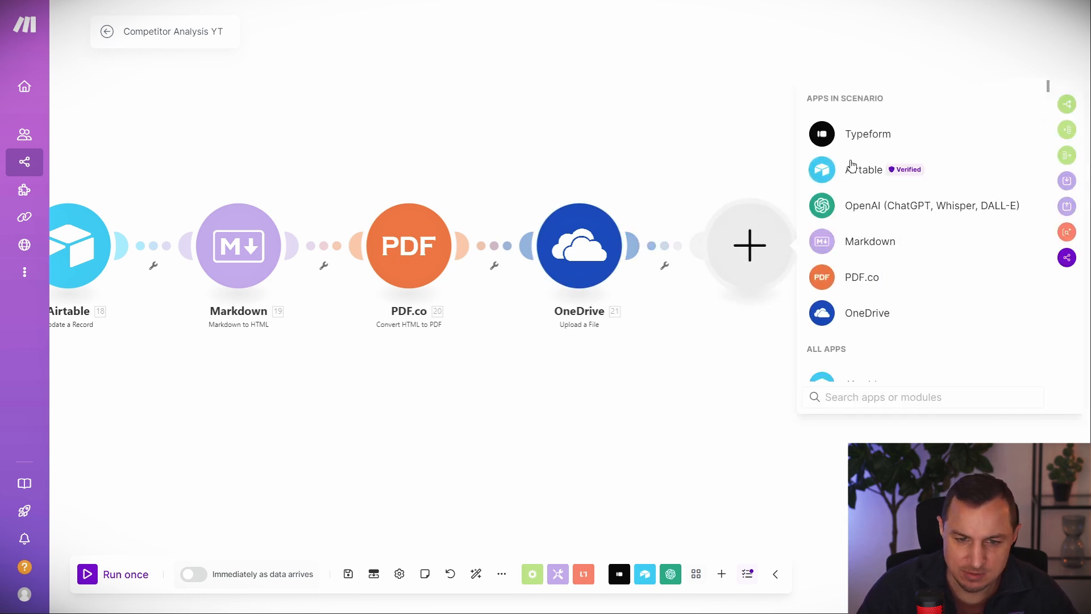
left_click(864, 312)
left_click(889, 244)
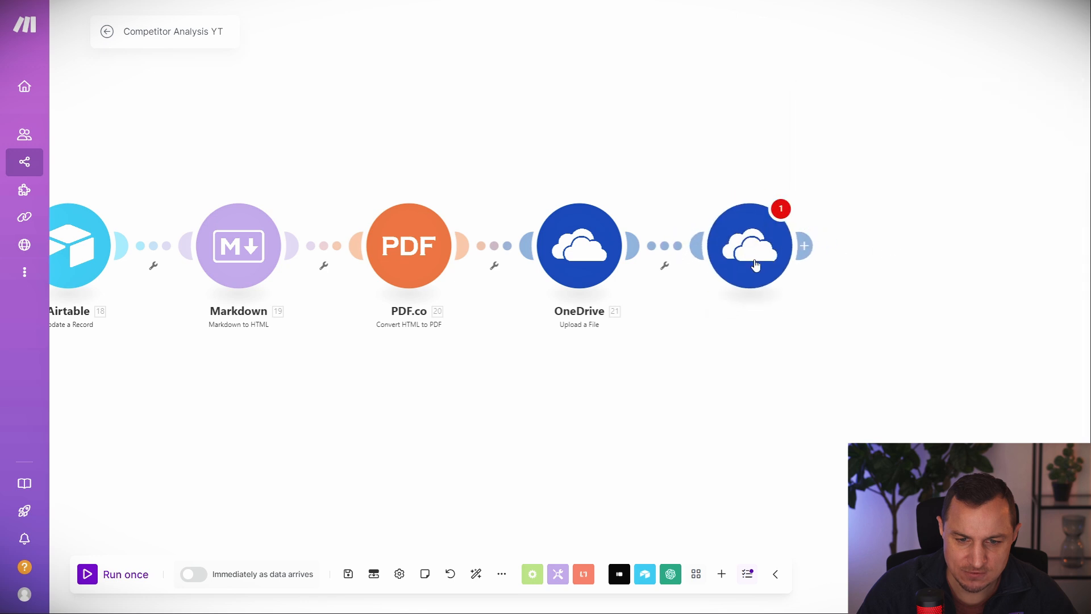
left_click(965, 240)
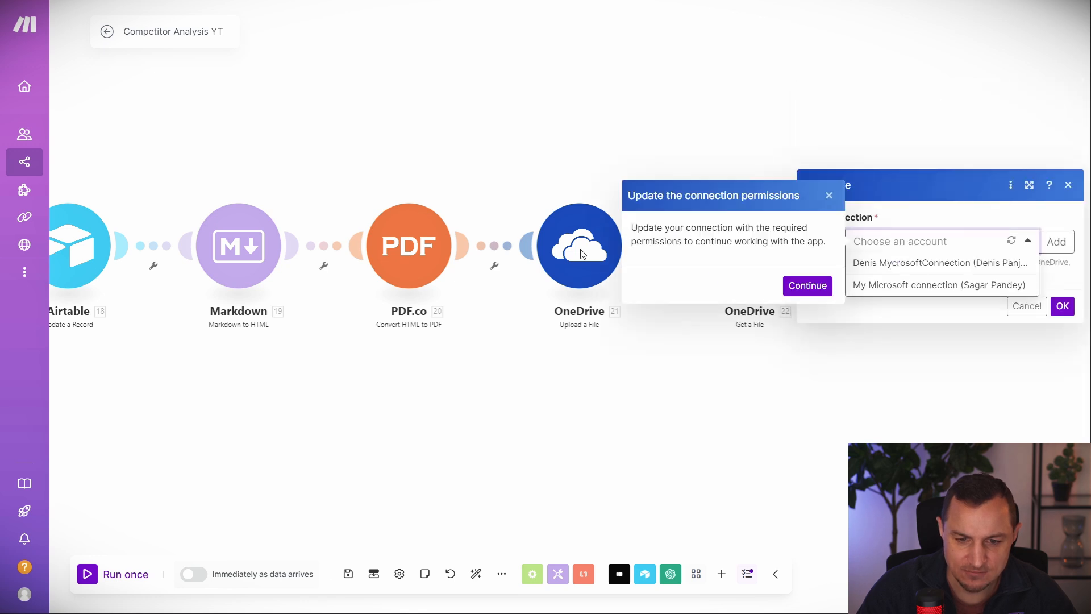
left_click(808, 286)
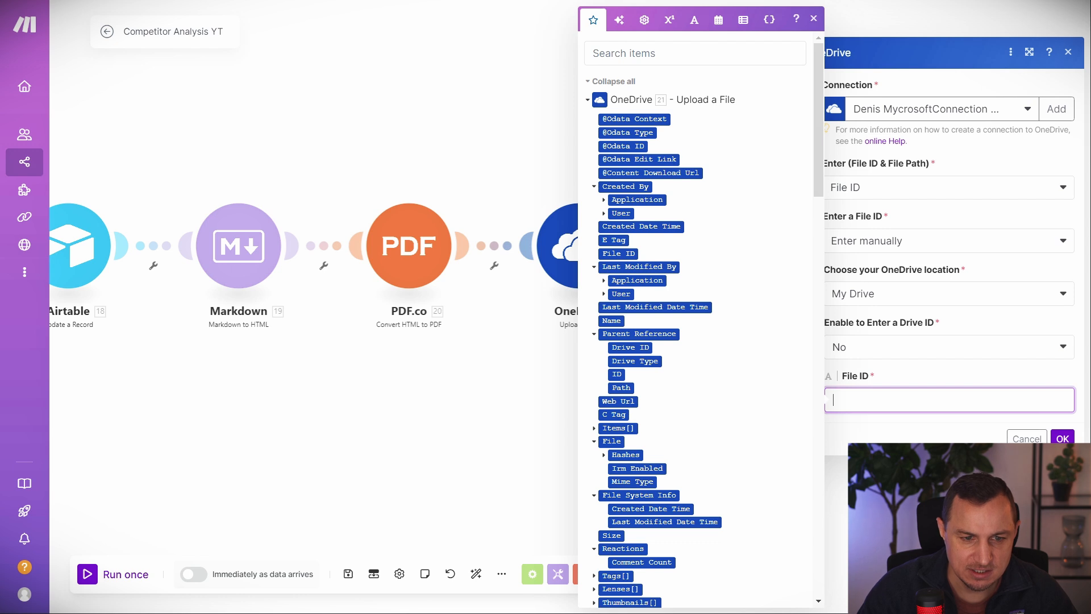
left_click(896, 398)
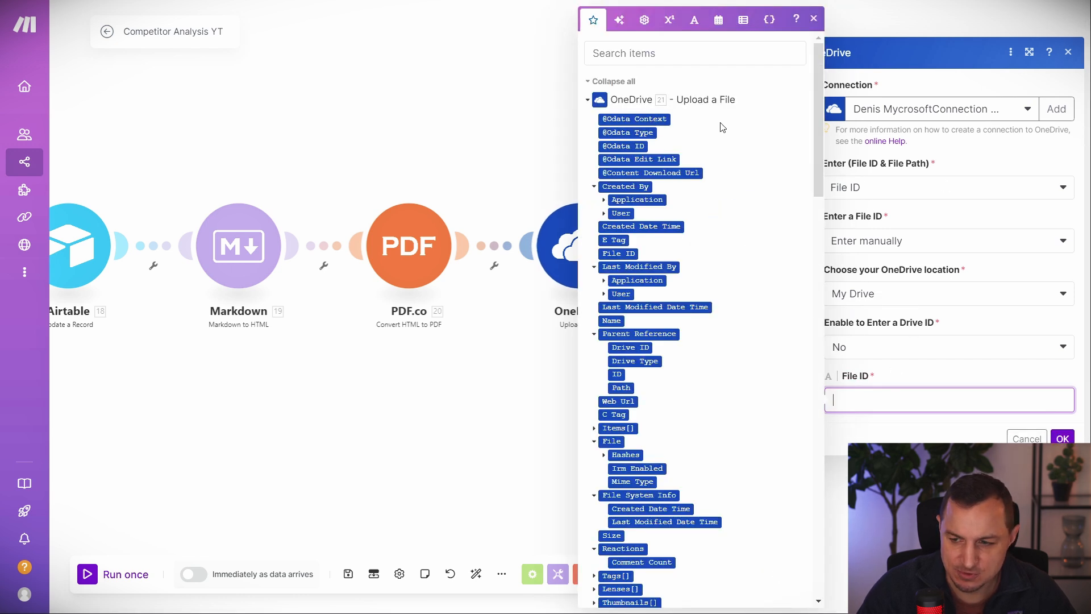
left_click(619, 253)
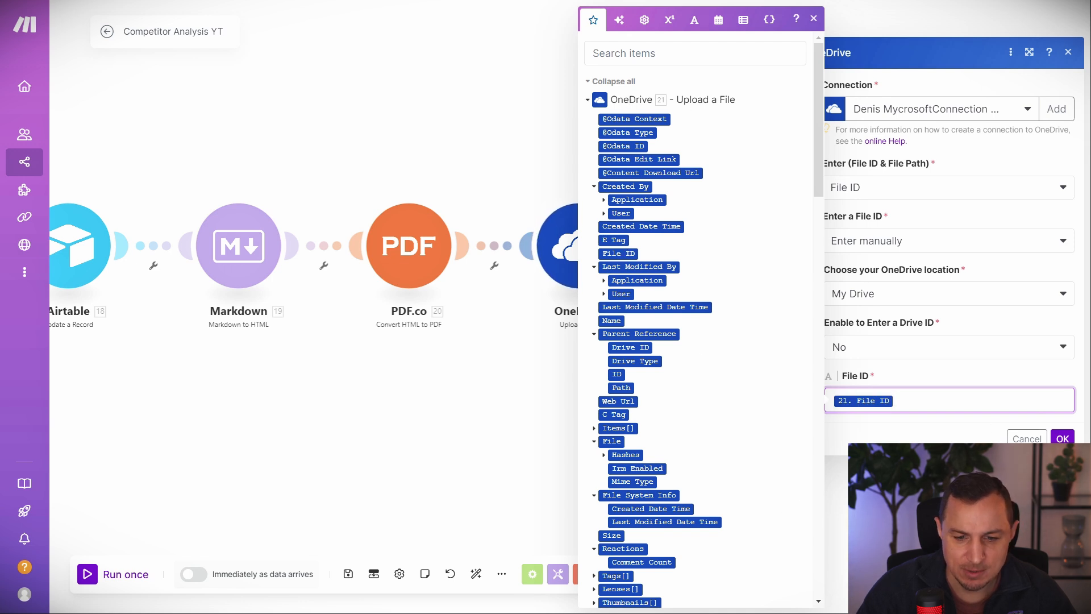
left_click(1062, 438)
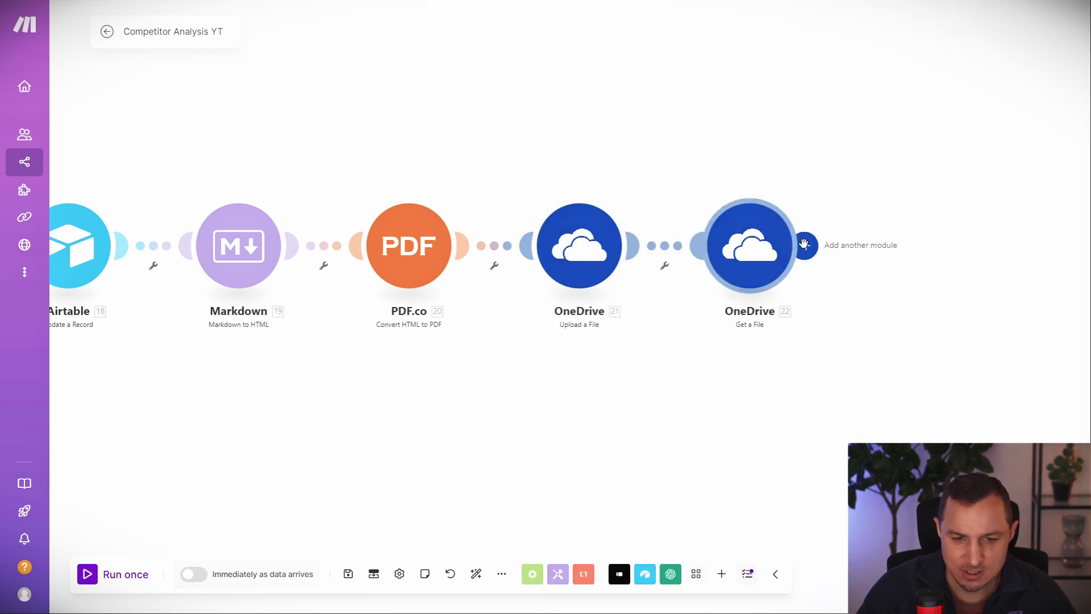
left_click(804, 244)
Add an Airtable Update a Record module targeting the SiteData table in CompAnalysis YT.
left_click(870, 169)
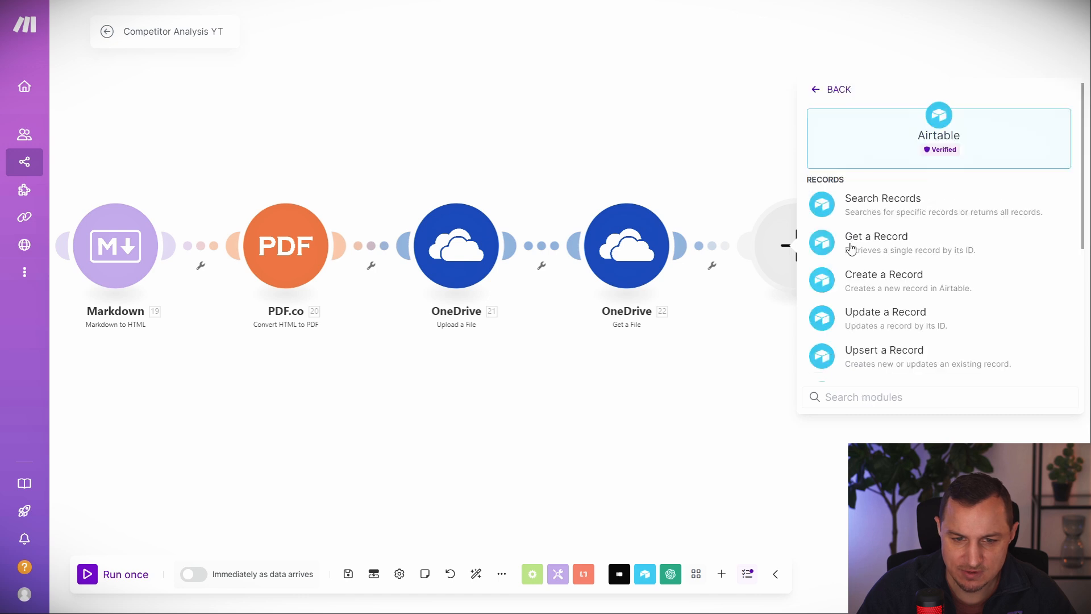
left_click(880, 322)
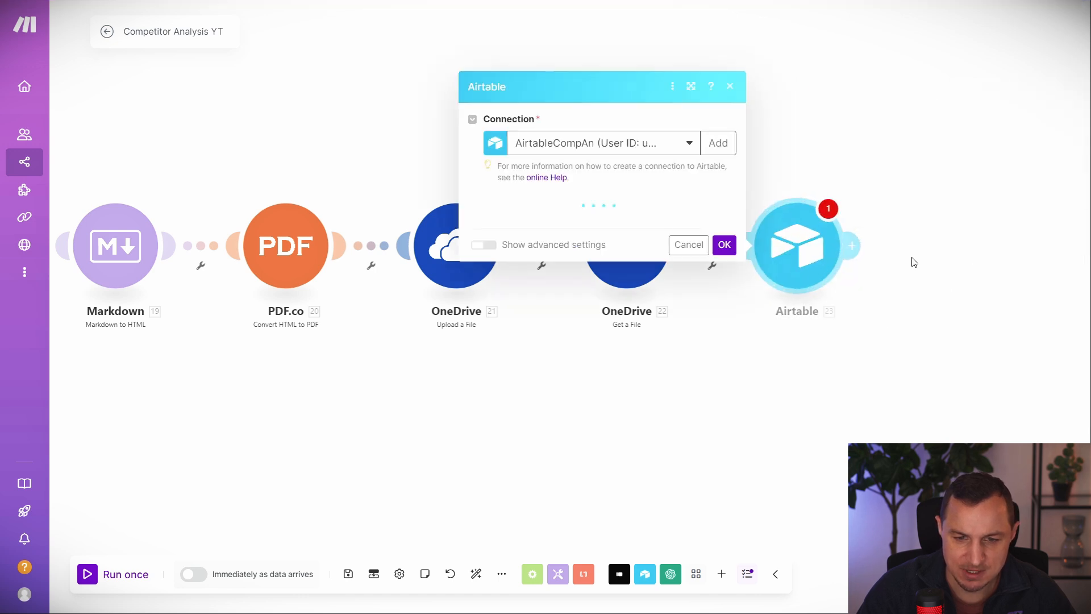
left_click(579, 236)
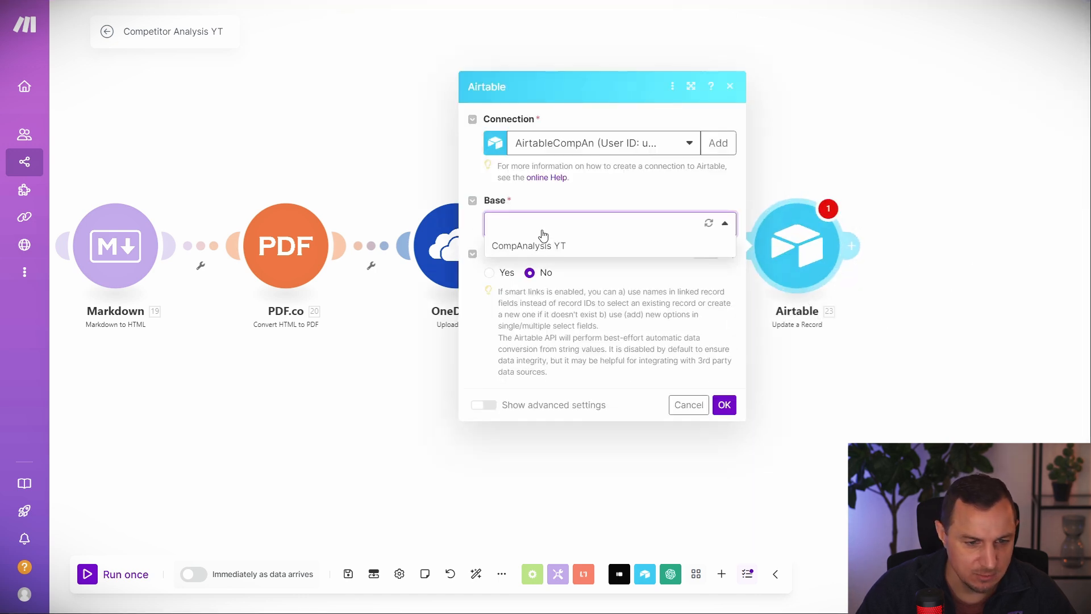
left_click(544, 244)
left_click(557, 257)
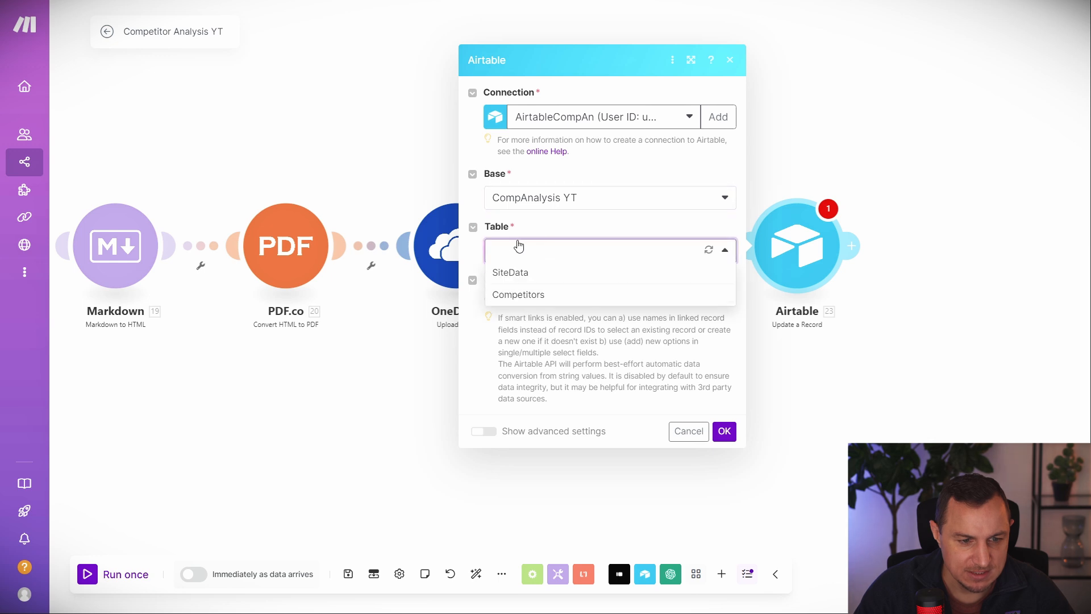
left_click(517, 274)
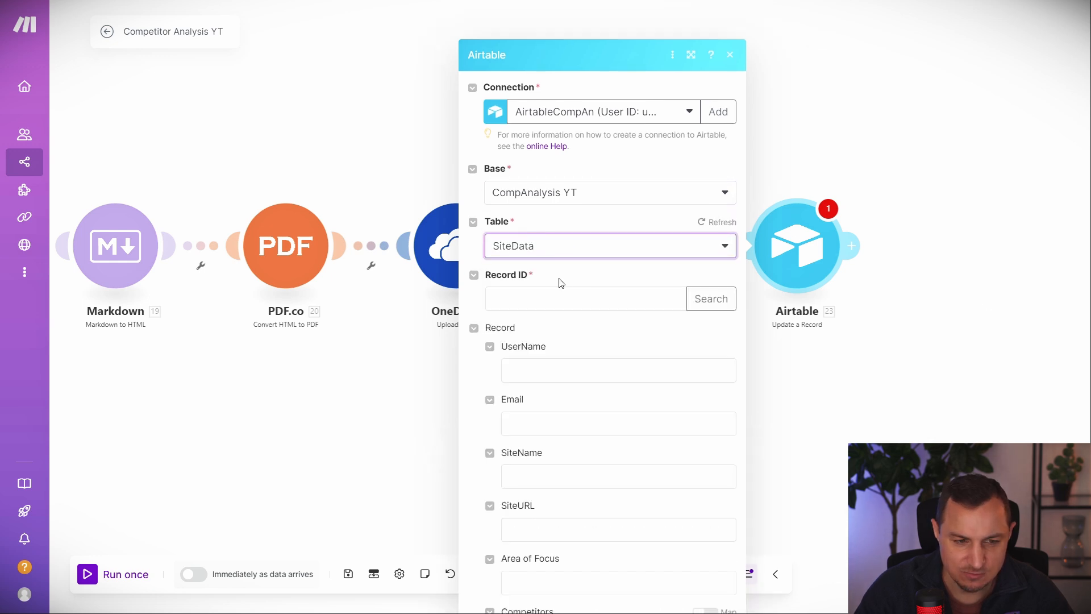
Map 18. ID into the Record ID field and scroll down the form.
left_click(524, 267)
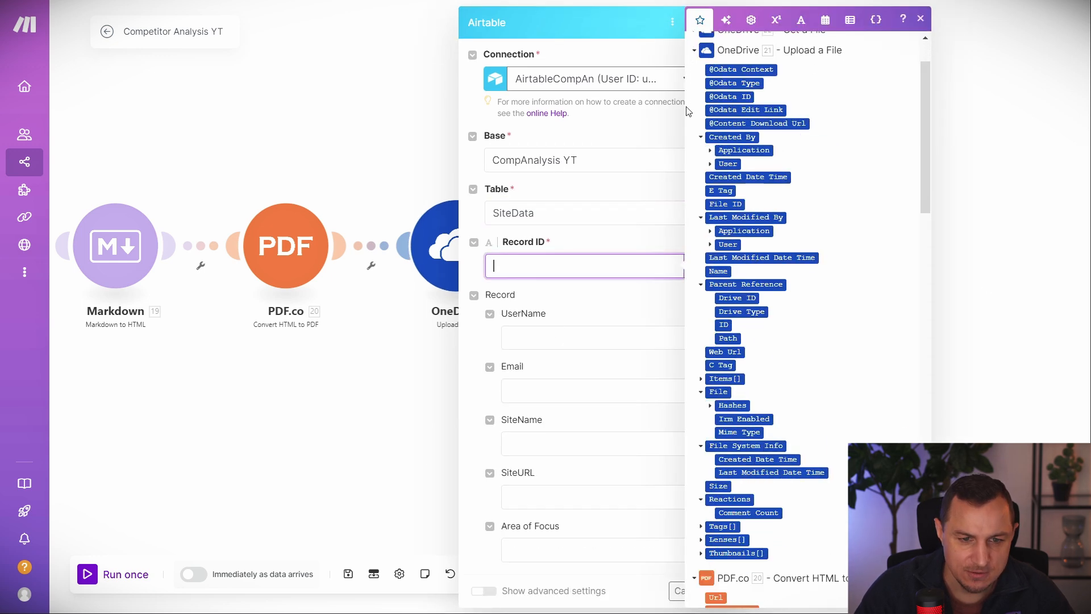
scroll(732, 225, "down", 3)
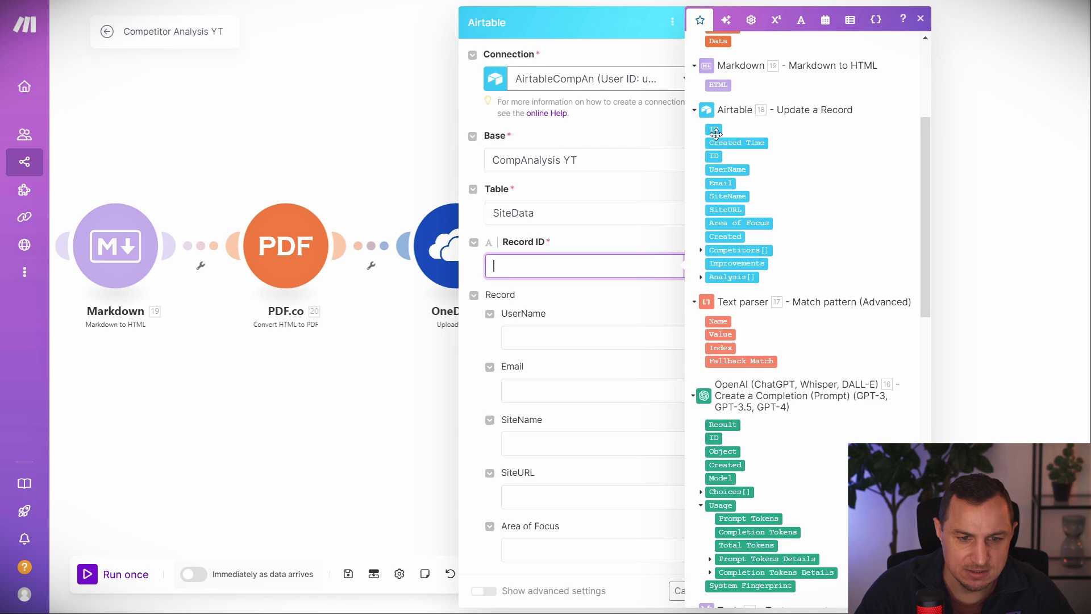
left_click(715, 130)
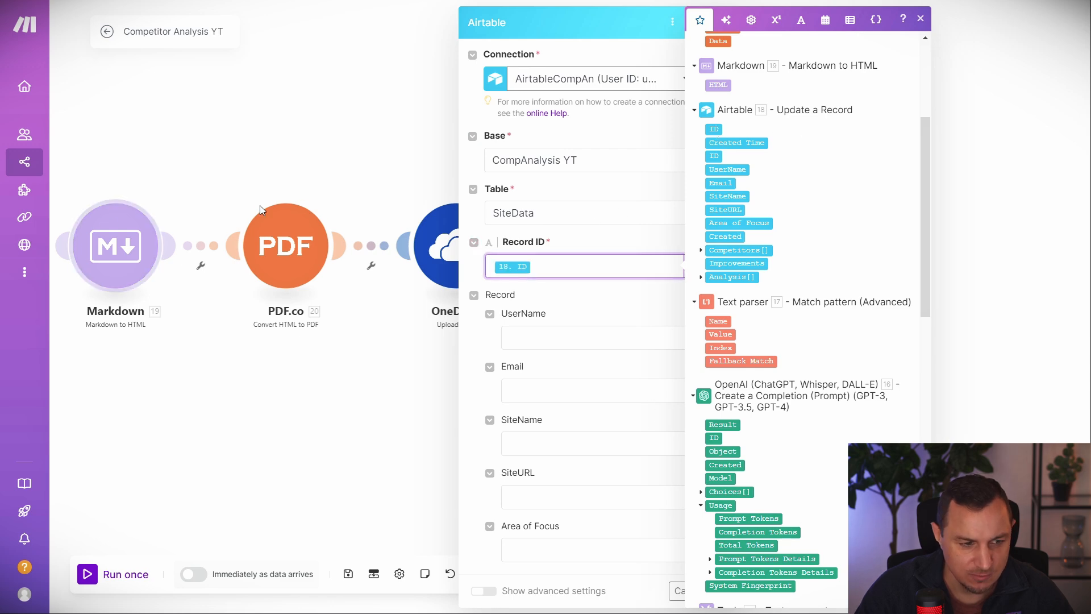
scroll(778, 170, "down", 10)
scroll(784, 186, "up", 5)
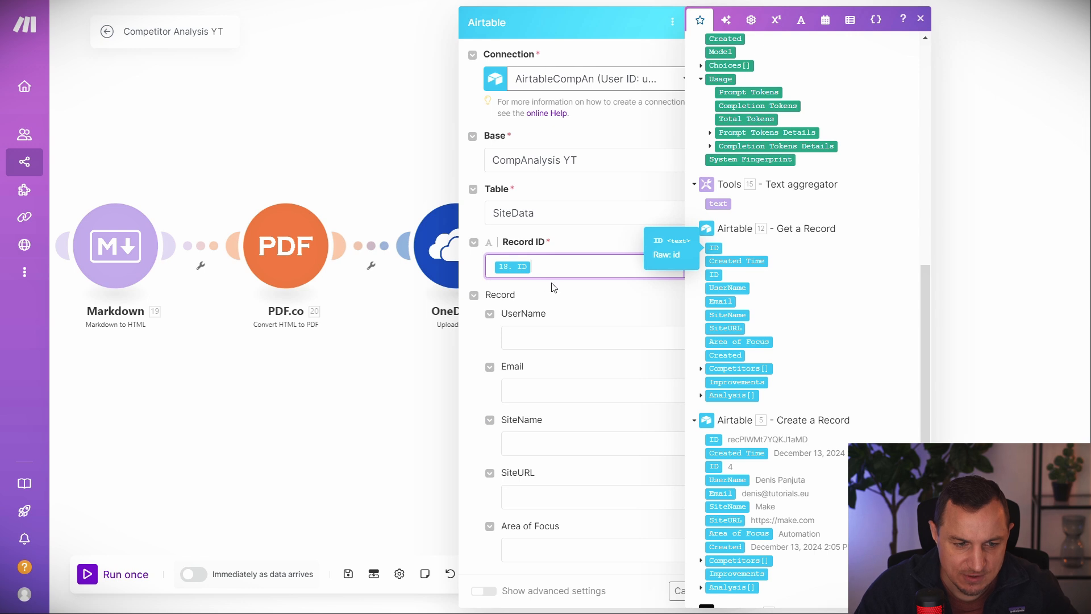
left_click(579, 293)
scroll(596, 307, "down", 4)
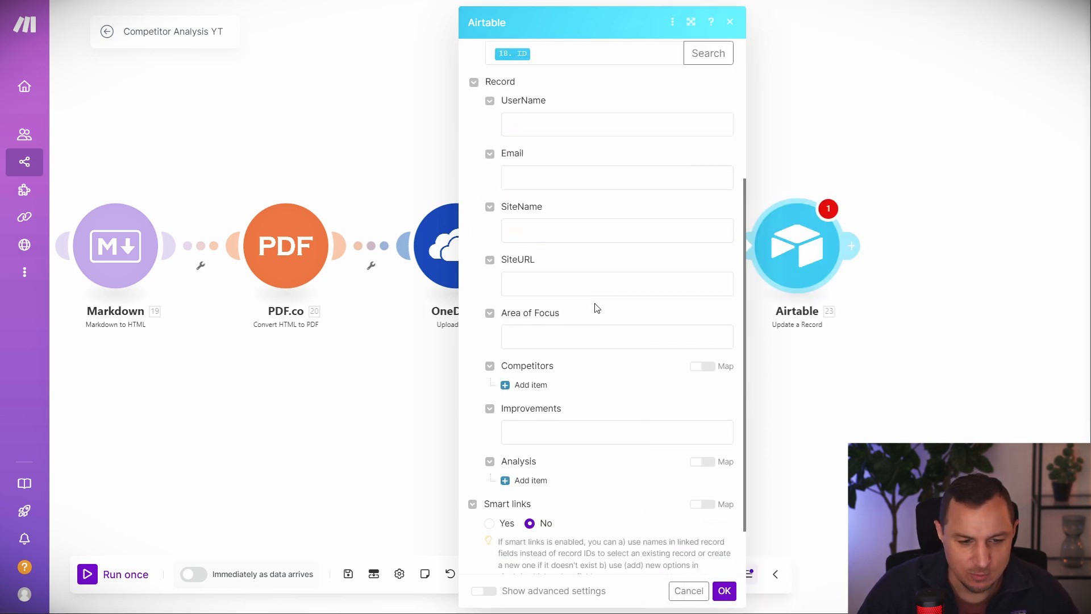
scroll(598, 306, "down", 2)
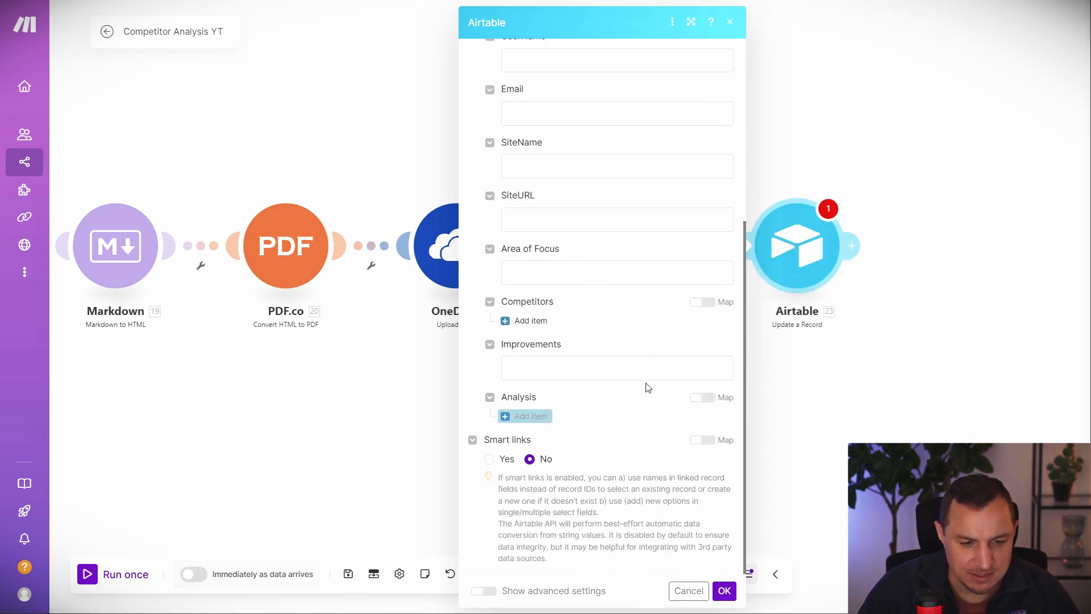
Add an Analysis attachment item, then check the record's empty Analysis cell in Airtable.
left_click(555, 416)
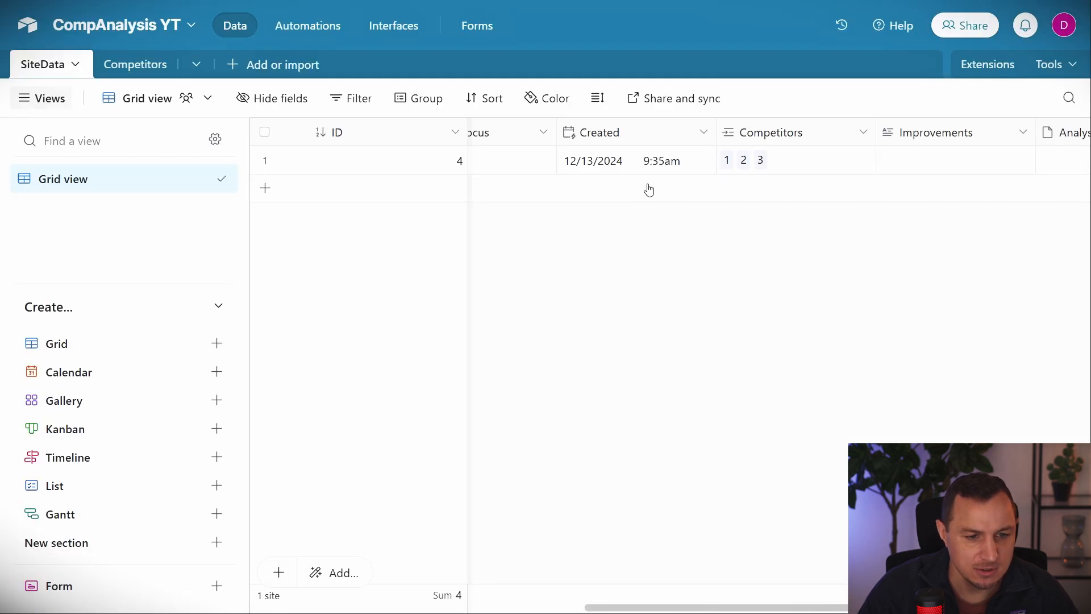
scroll(973, 149, "right", 4)
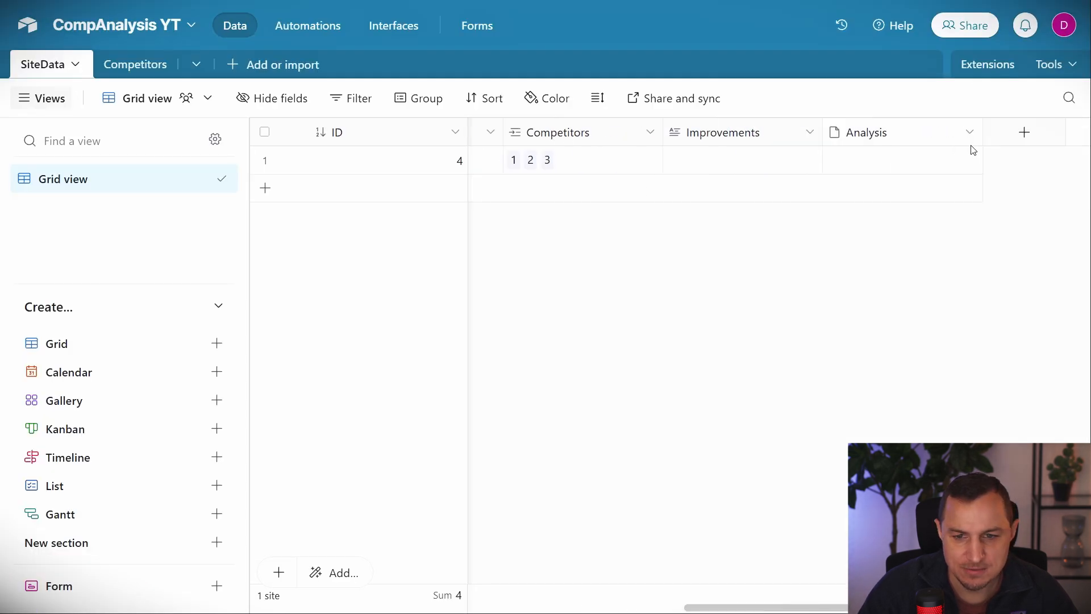
left_click(833, 156)
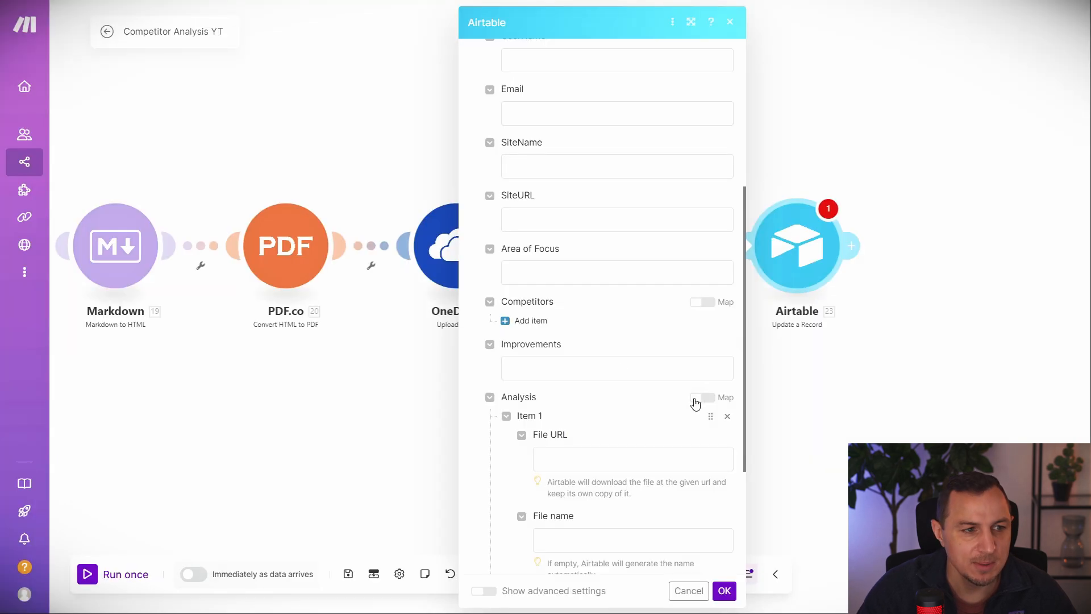
Attach Get a File's Download URL as the Airtable Analysis file, named SiteName-Analysis, and save the module.
left_click(561, 364)
left_click(584, 458)
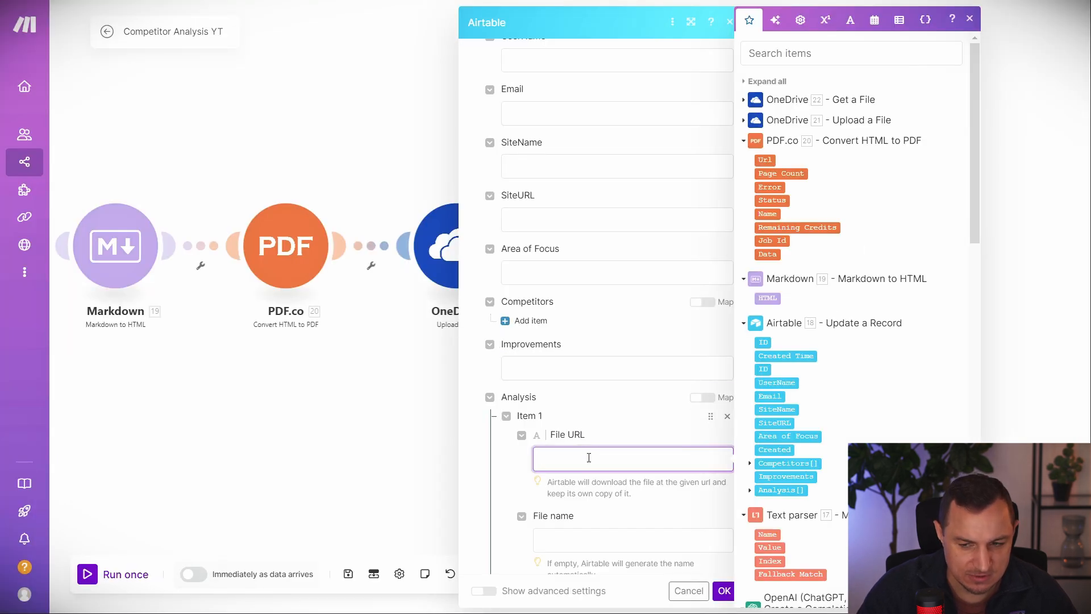
left_click(746, 101)
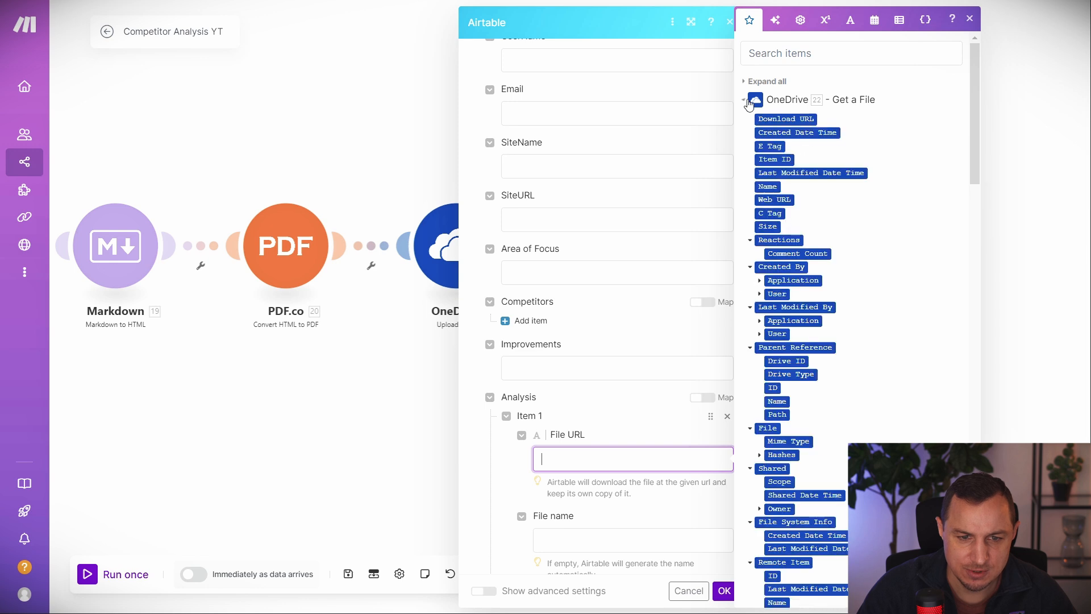
left_click(778, 119)
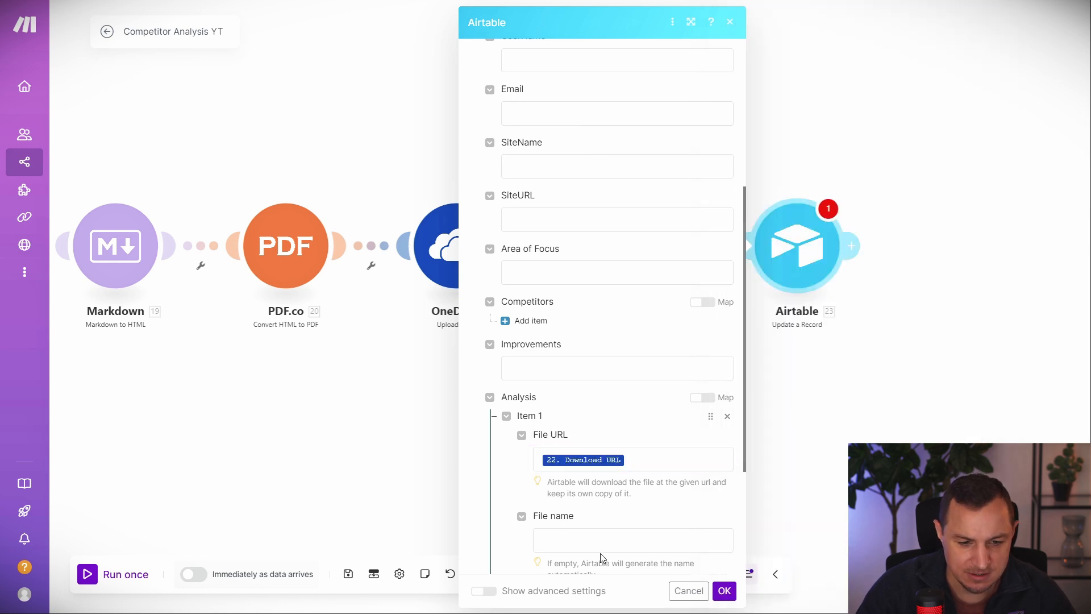
left_click(618, 536)
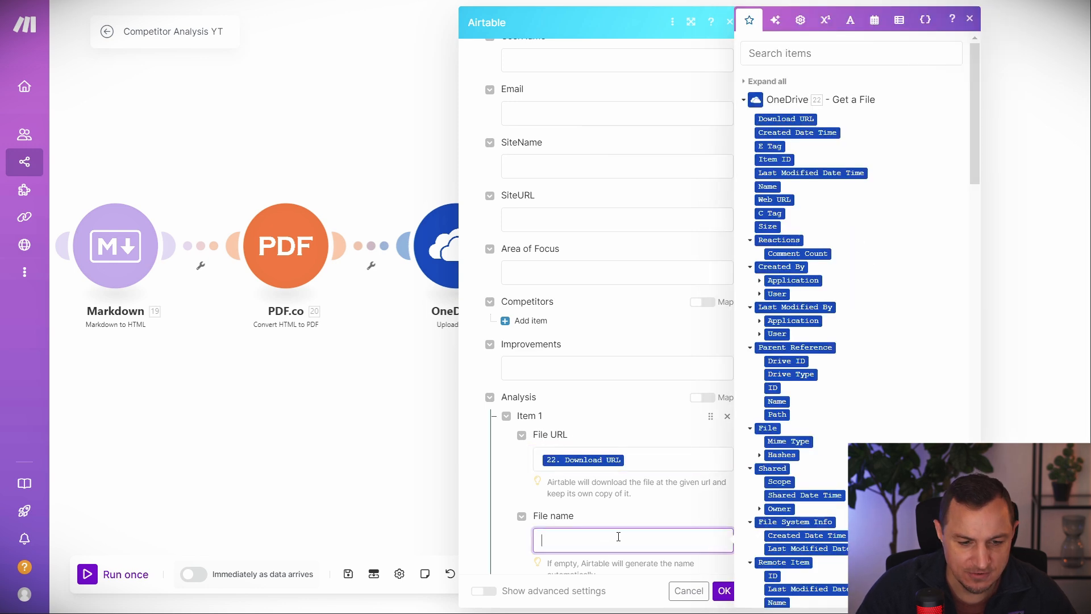
left_click(744, 102)
left_click(777, 409)
type("-")
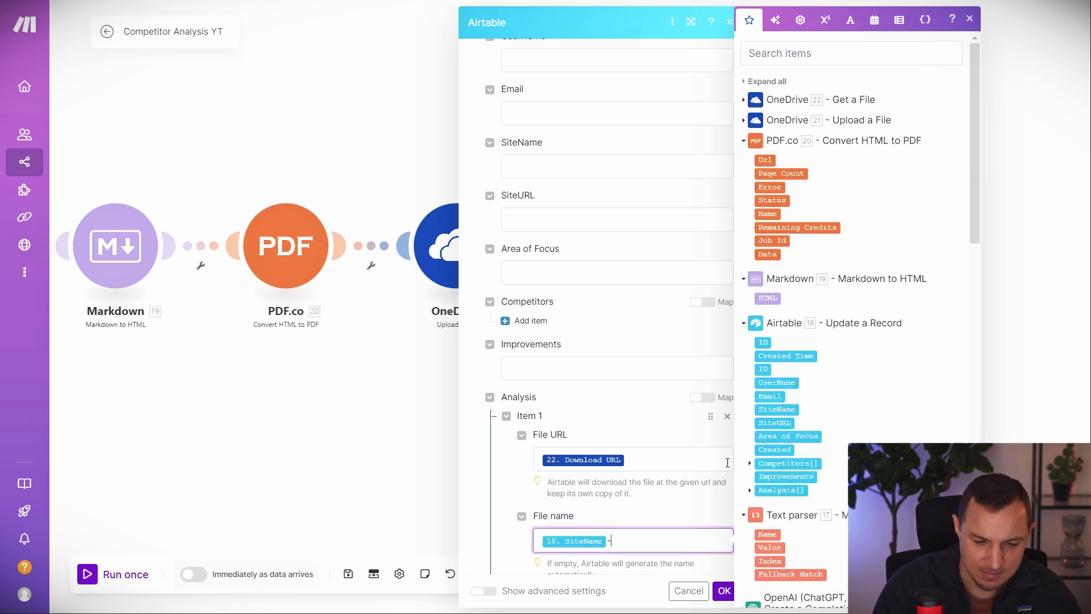
type("Analysis")
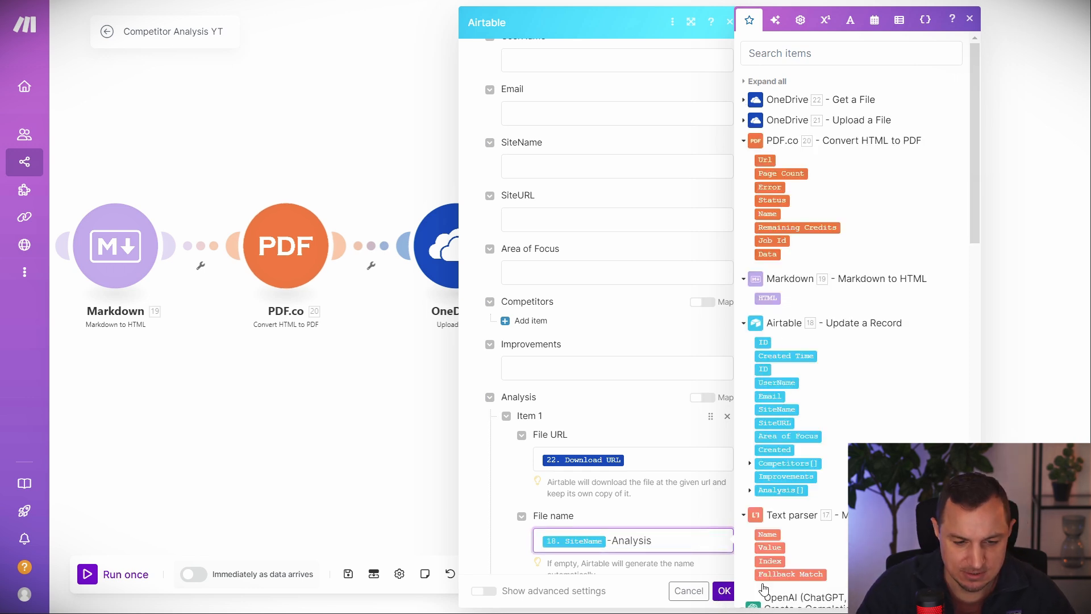
scroll(709, 505, "down", 5)
left_click(724, 591)
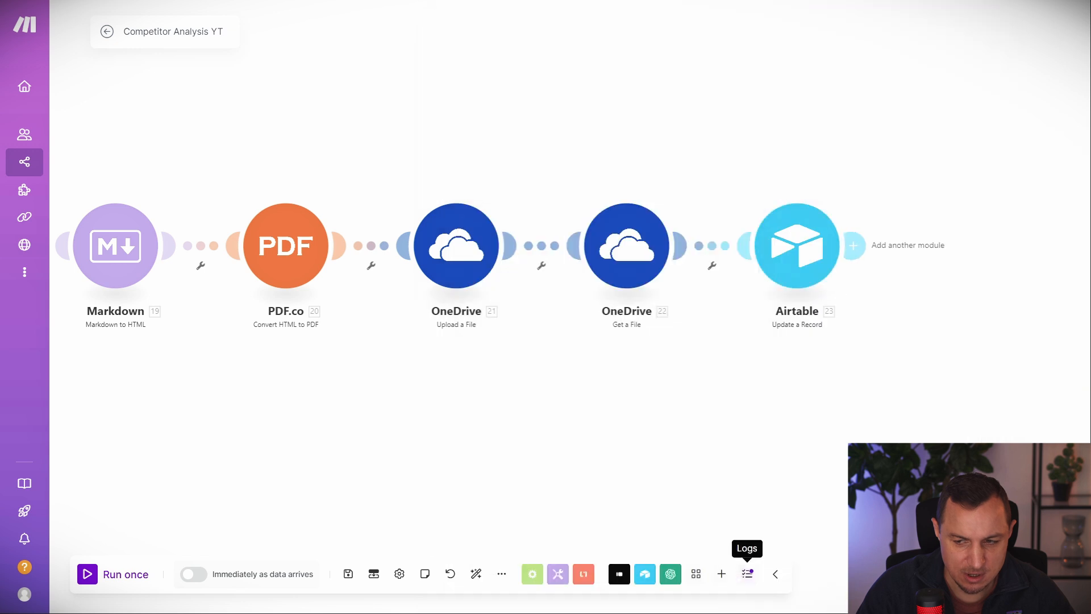
Replace the Markdown input's 12. Improvements mapping with 18. Improvements and save the module.
left_click(853, 245)
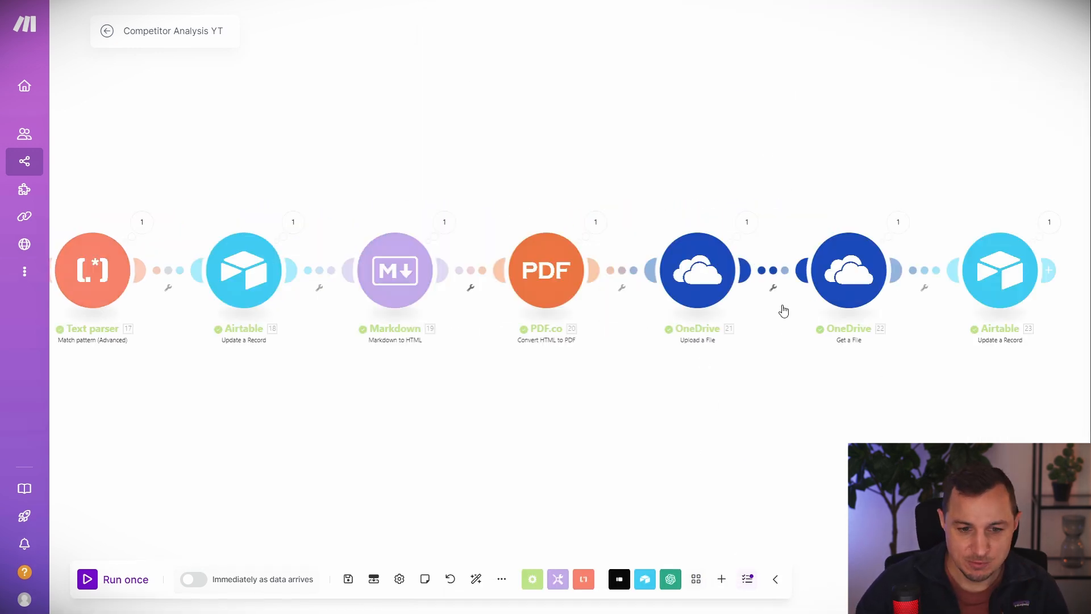
left_click(407, 276)
left_click(563, 240)
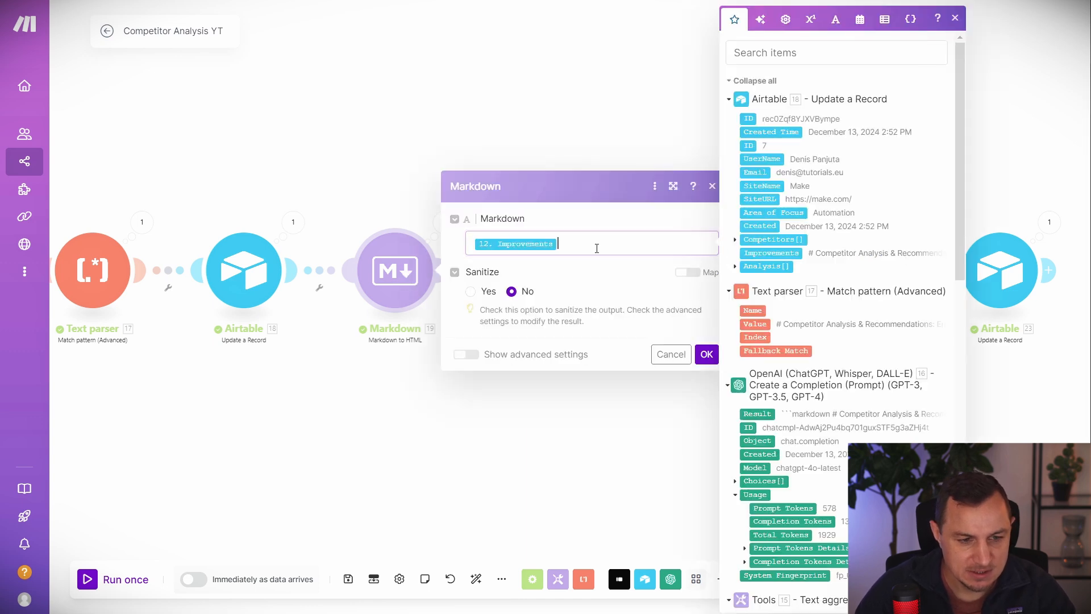
key("BackSpace")
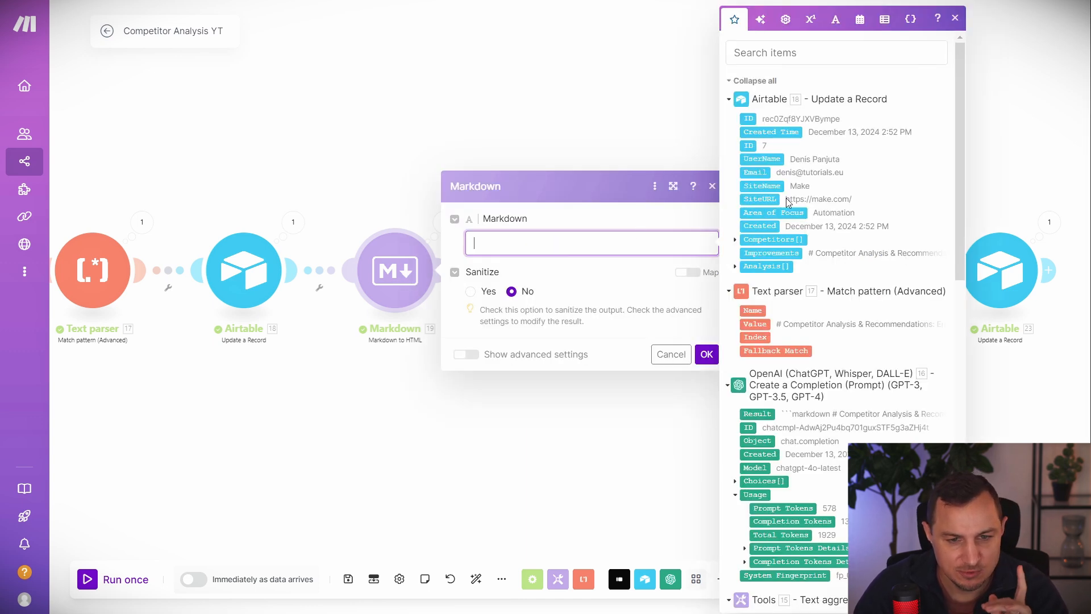
scroll(789, 203, "down", 7)
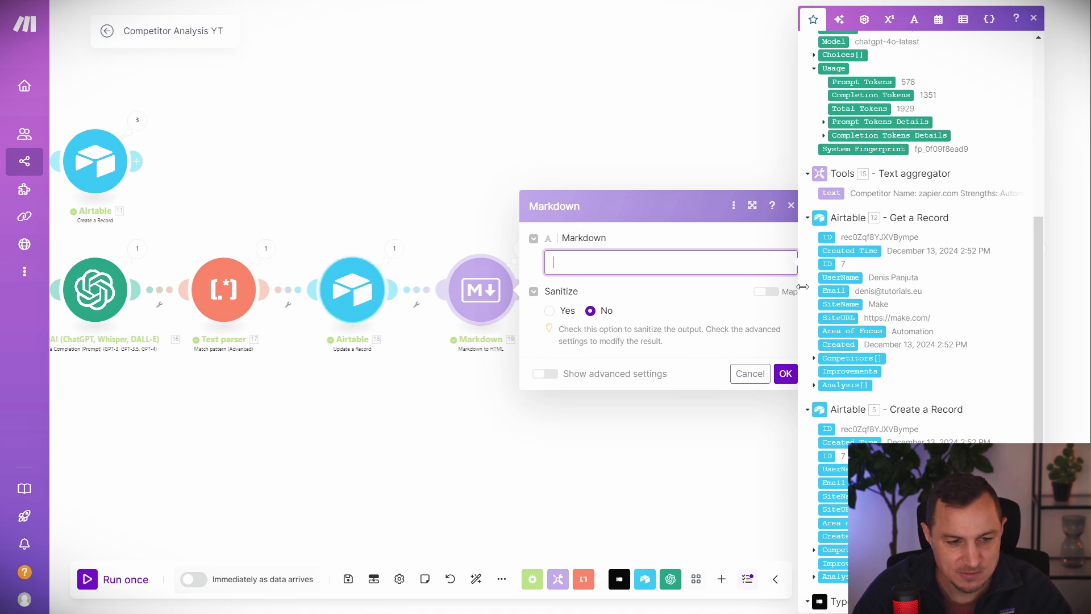
left_click(370, 293)
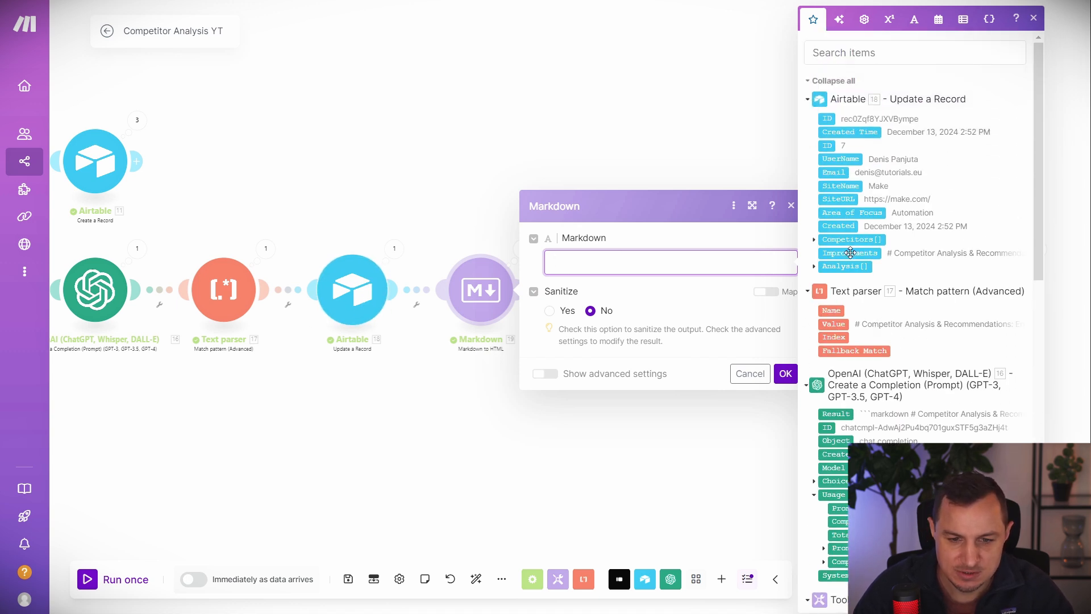
left_click(849, 252)
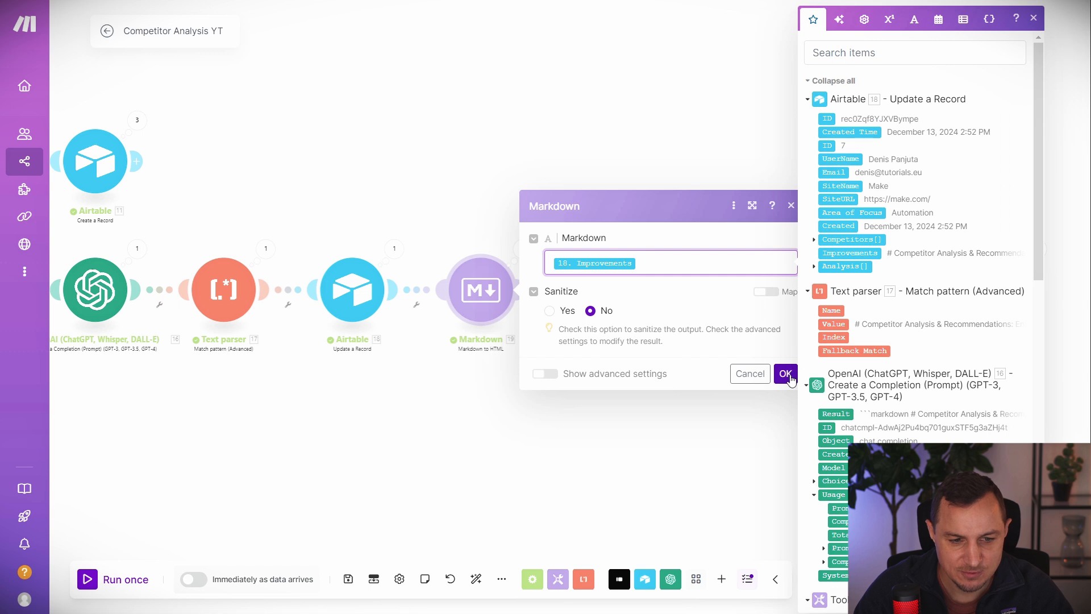
left_click(786, 374)
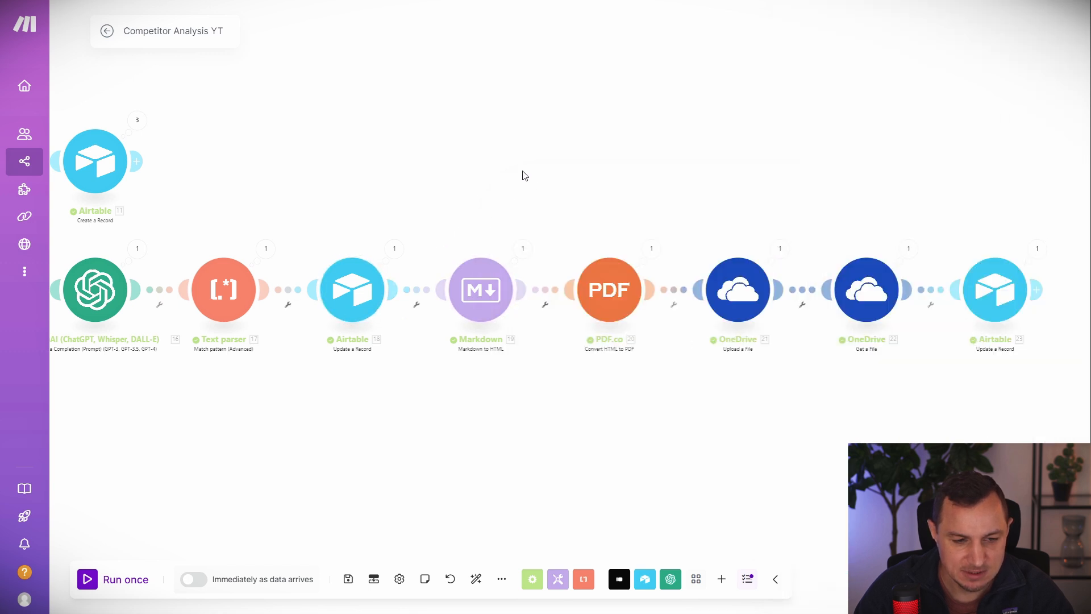
left_click_drag(735, 133, 535, 101)
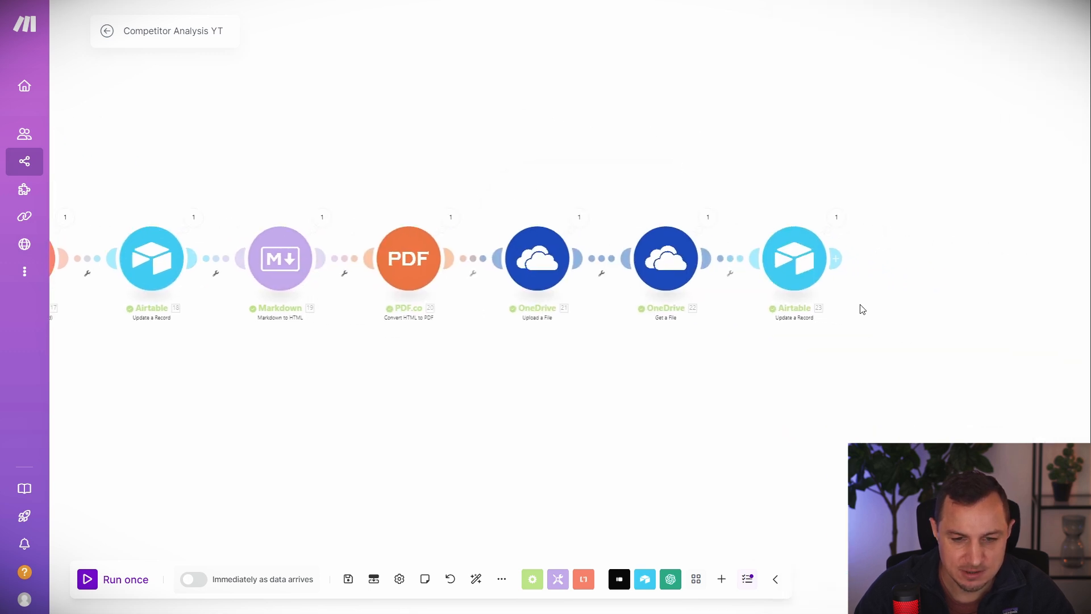
Add a Gmail Send an Email module after the final Airtable step.
left_click(838, 259)
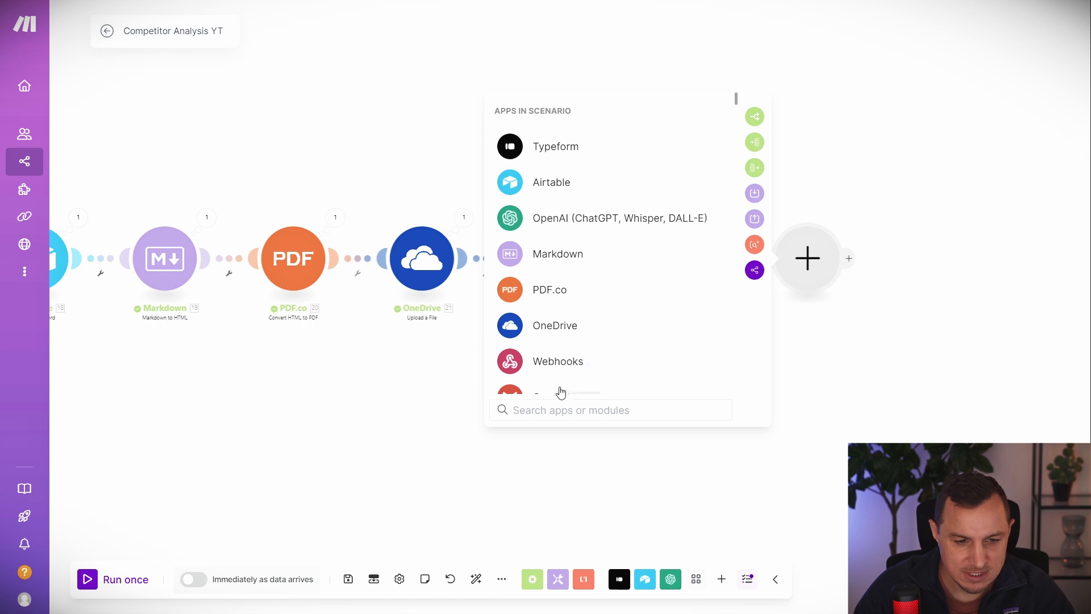
scroll(571, 282, "down", 2)
left_click(556, 260)
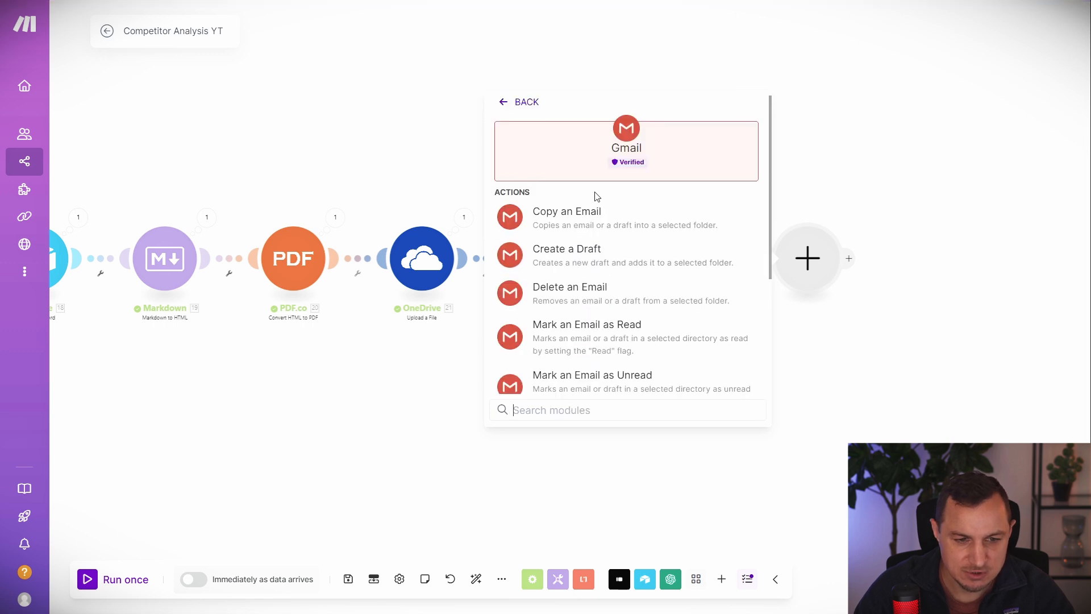
scroll(596, 343, "down", 3)
left_click(558, 319)
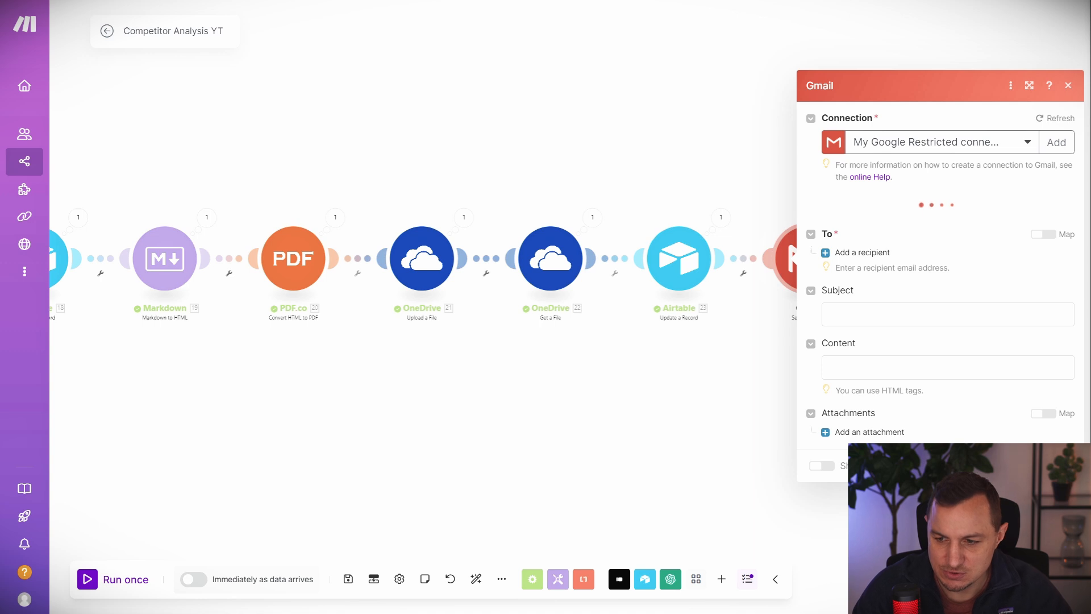
Paste the prepared subject line and remap its SiteName to Airtable module 23.
left_click(881, 282)
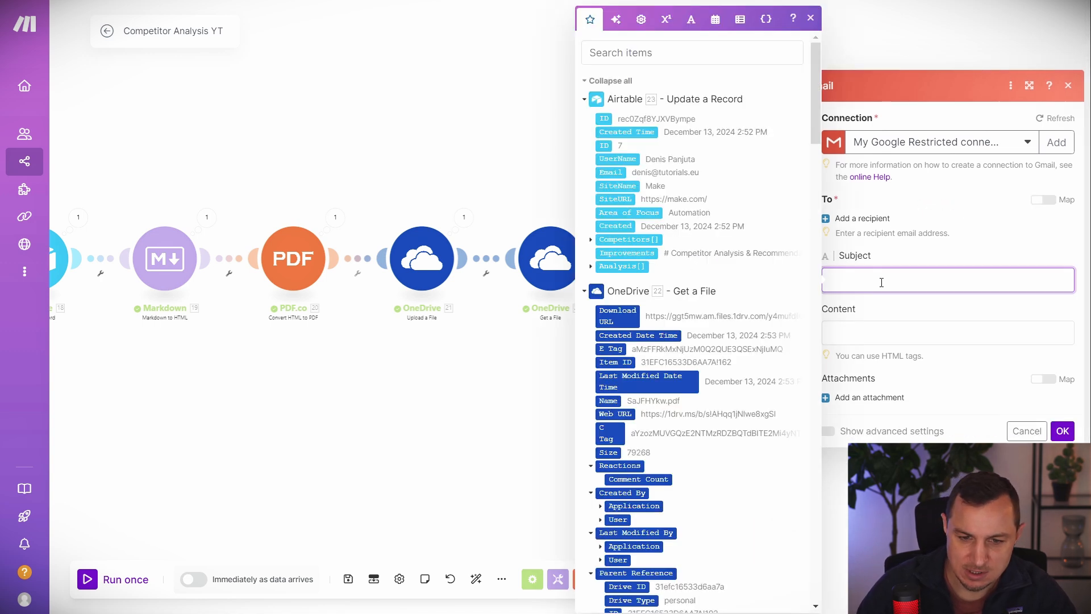
key("Escape")
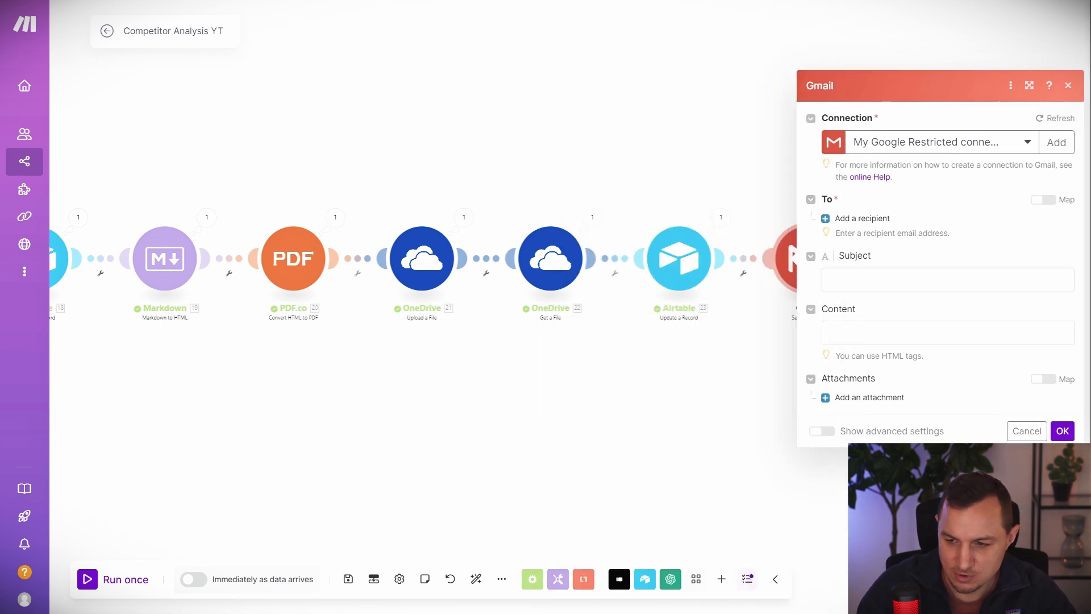
left_click(928, 279)
type("Outperform {{33.SiteName}} with these Key Insights!")
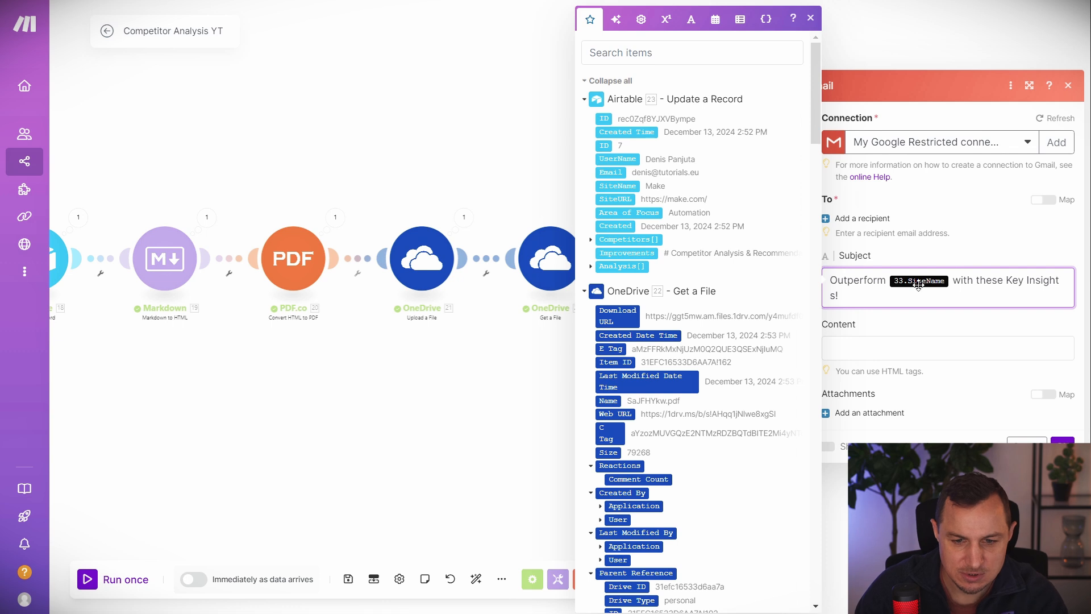
left_click(954, 276)
key("BackSpace")
key("BackSpace")
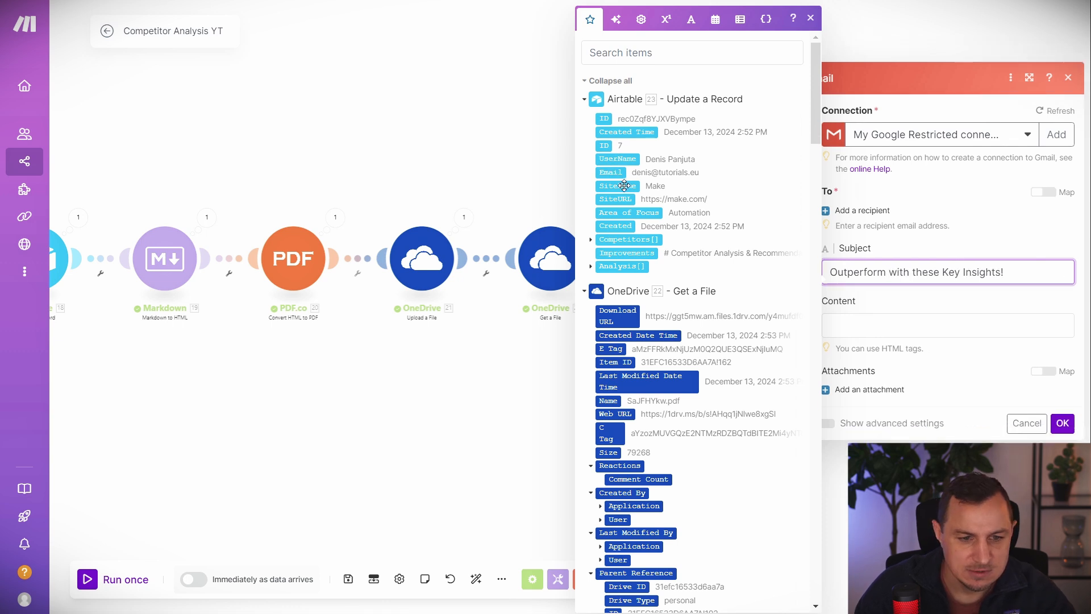
left_click(622, 186)
Paste the HTML email body, remap the Dear greeting to 23. UserName, and add a recipient entry.
left_click(973, 334)
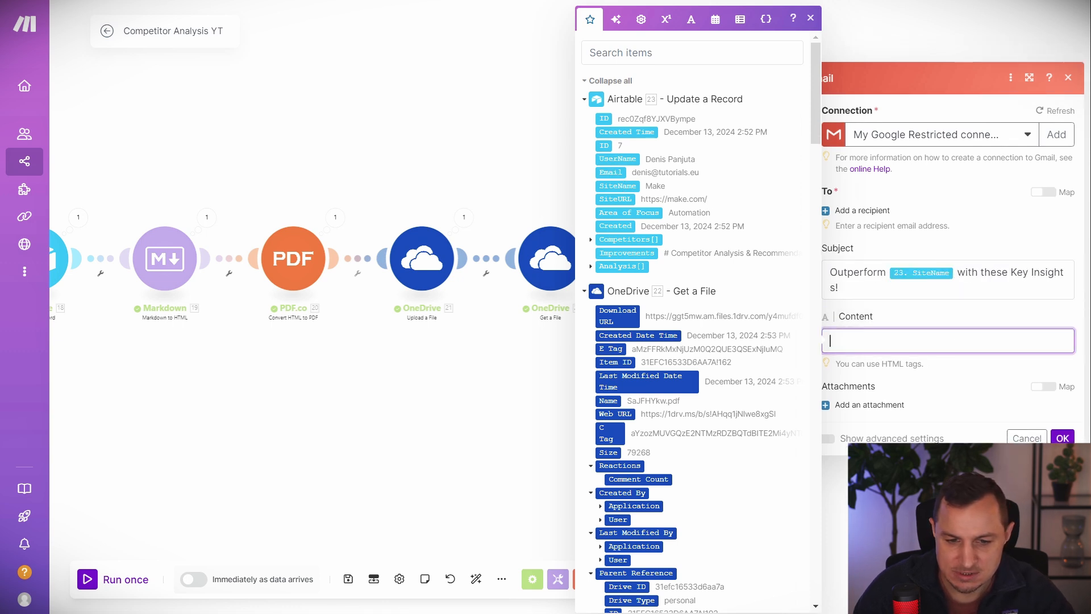
key("Escape")
left_click(884, 341)
key("ctrl+v")
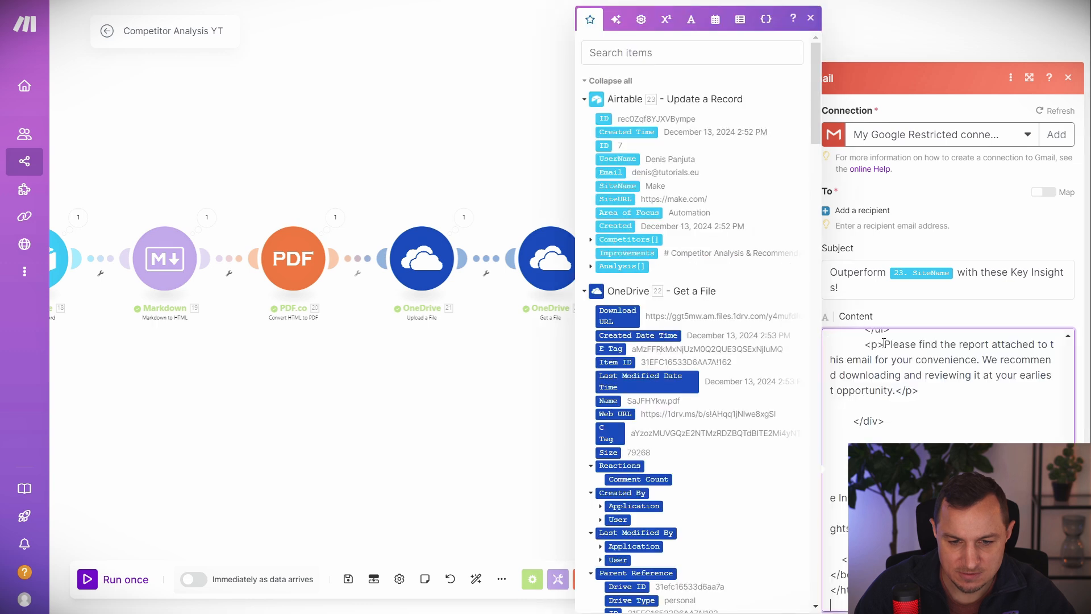
scroll(995, 409, "down", 1)
scroll(943, 386, "up", 6)
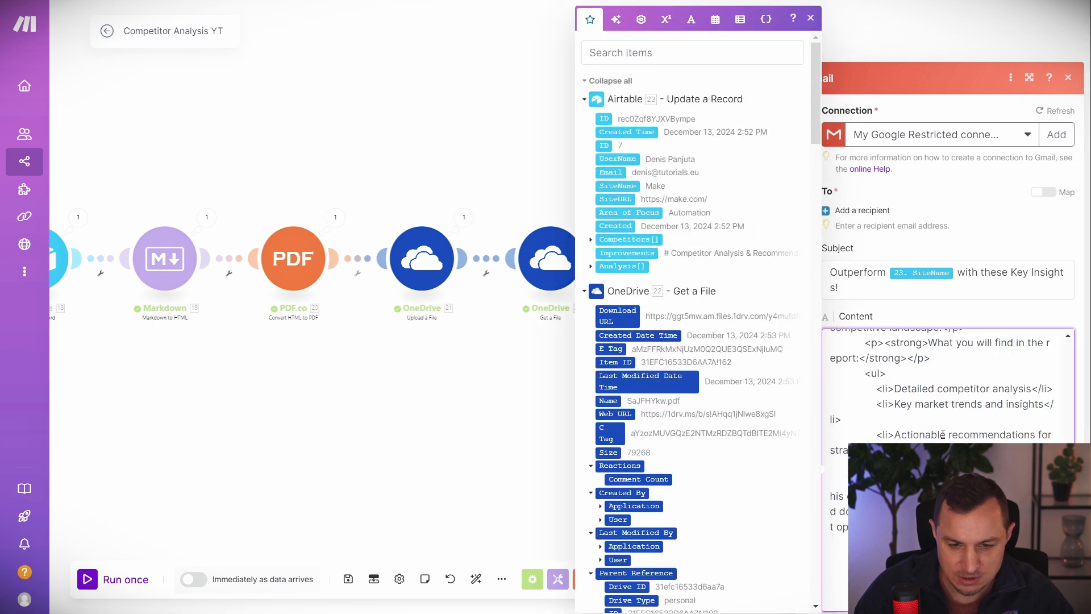
scroll(943, 387, "down", 1)
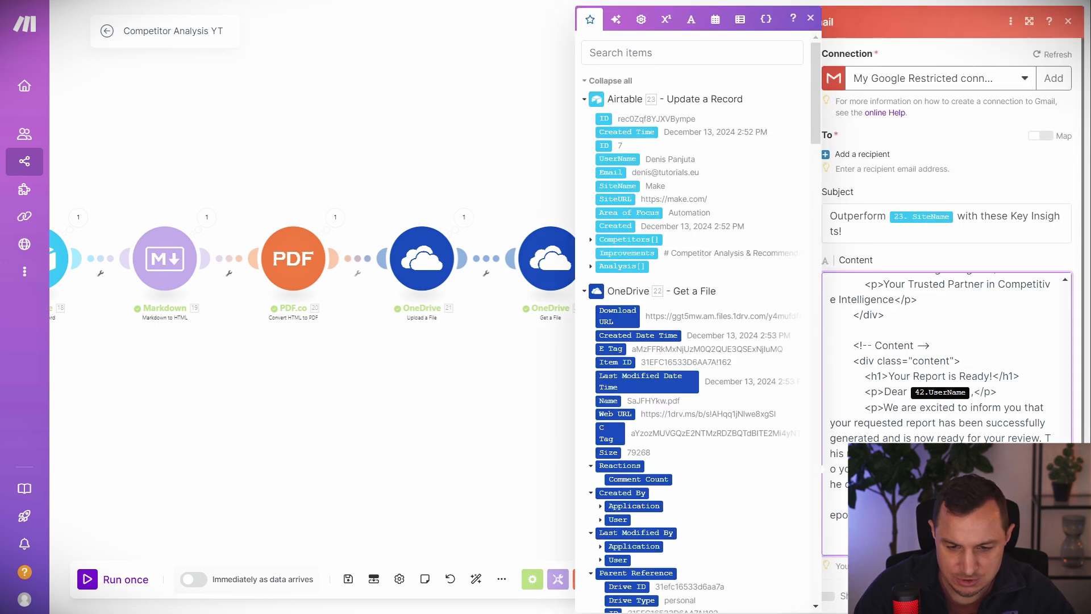
left_click(971, 394)
key("BackSpace")
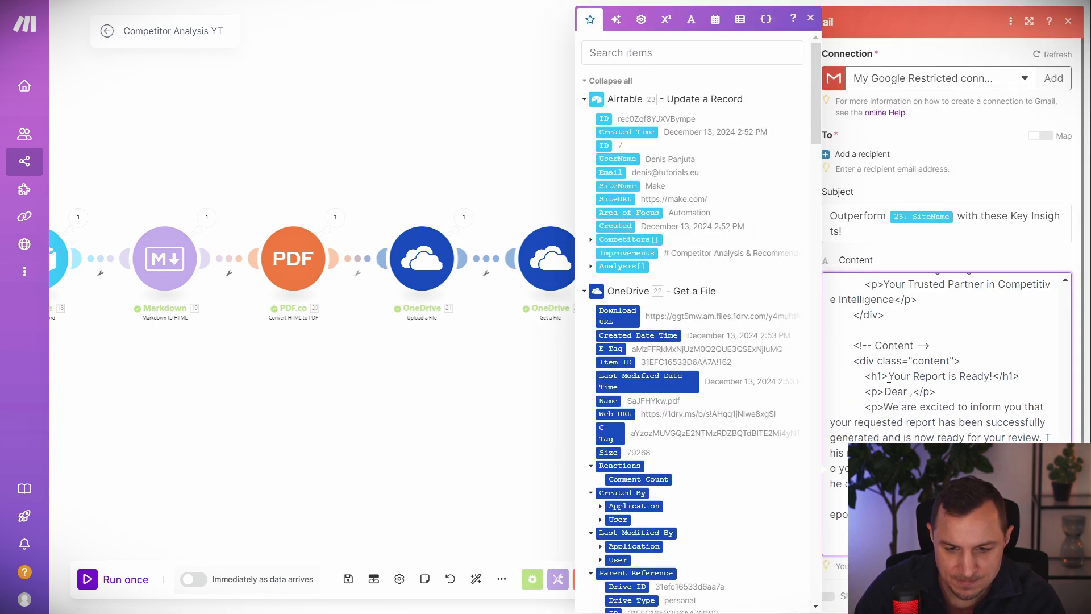
left_click(618, 159)
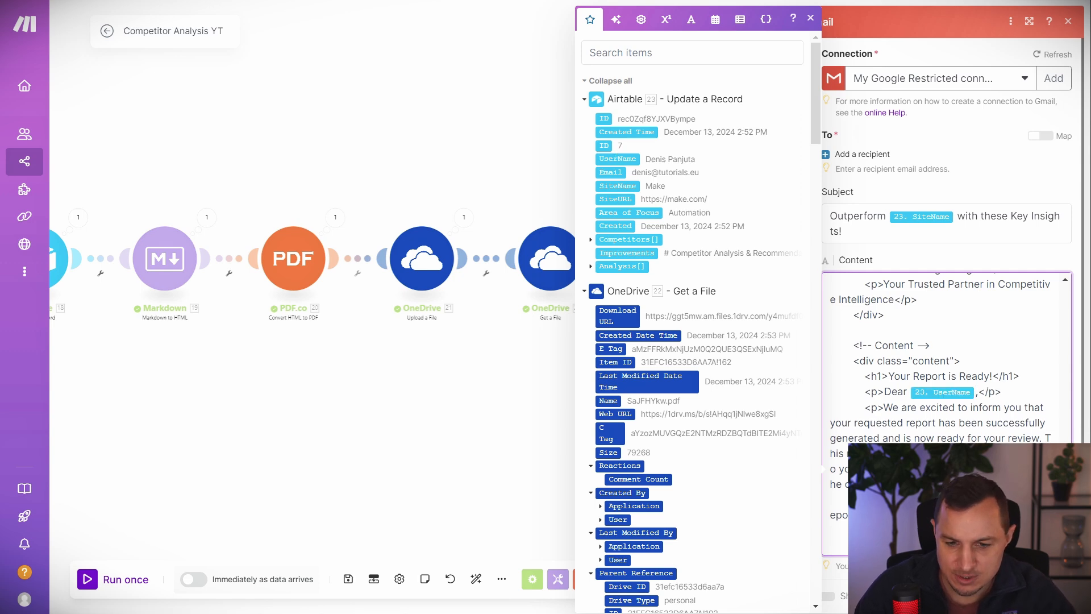
left_click(1057, 596)
left_click(863, 155)
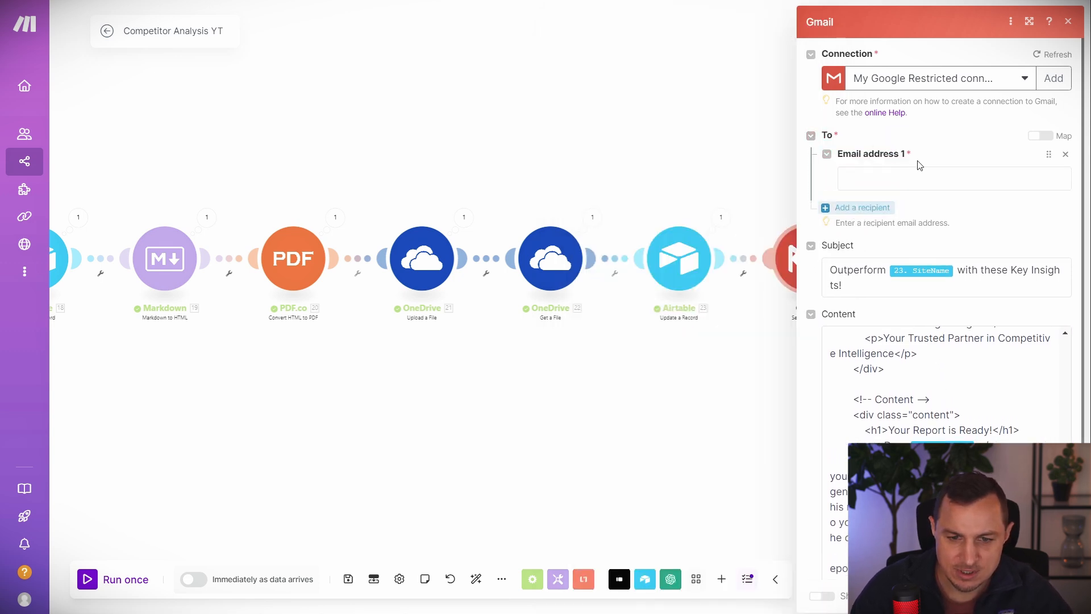
Send the email to 23. Email, attach the PDF.co Convert HTML to PDF file, and save.
left_click(920, 176)
left_click(620, 173)
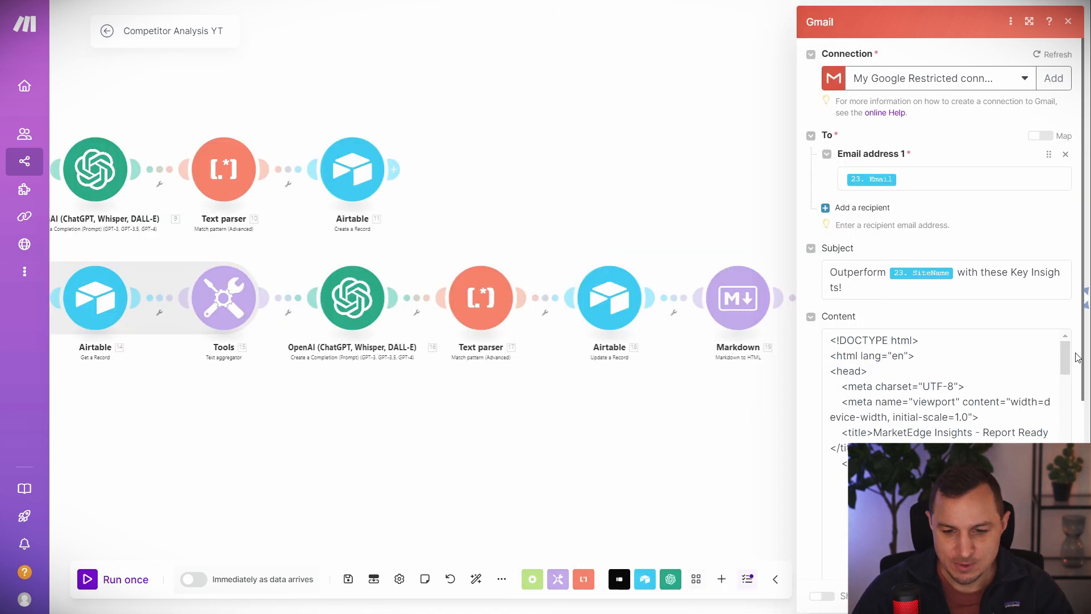
left_click_drag(1066, 369, 1067, 562)
scroll(1016, 417, "down", 5)
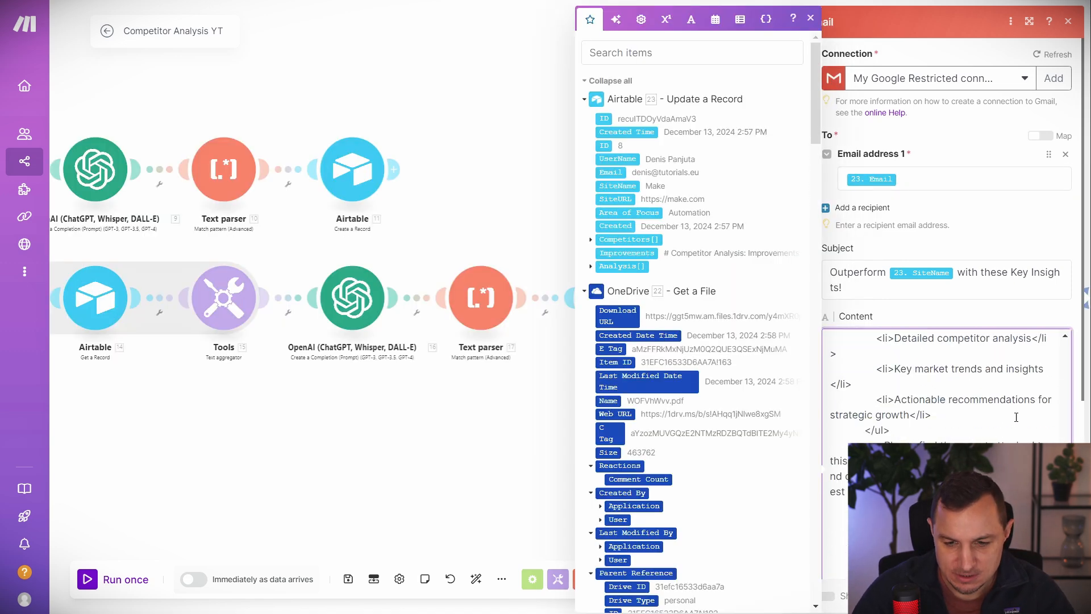
scroll(1016, 394, "down", 2)
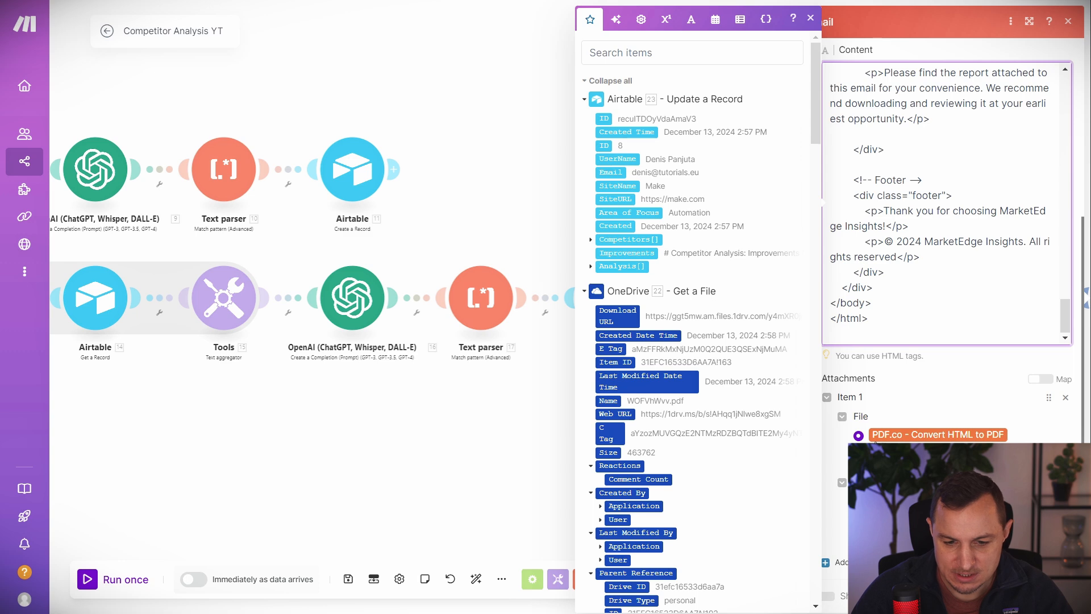
left_click(1066, 398)
left_click(861, 563)
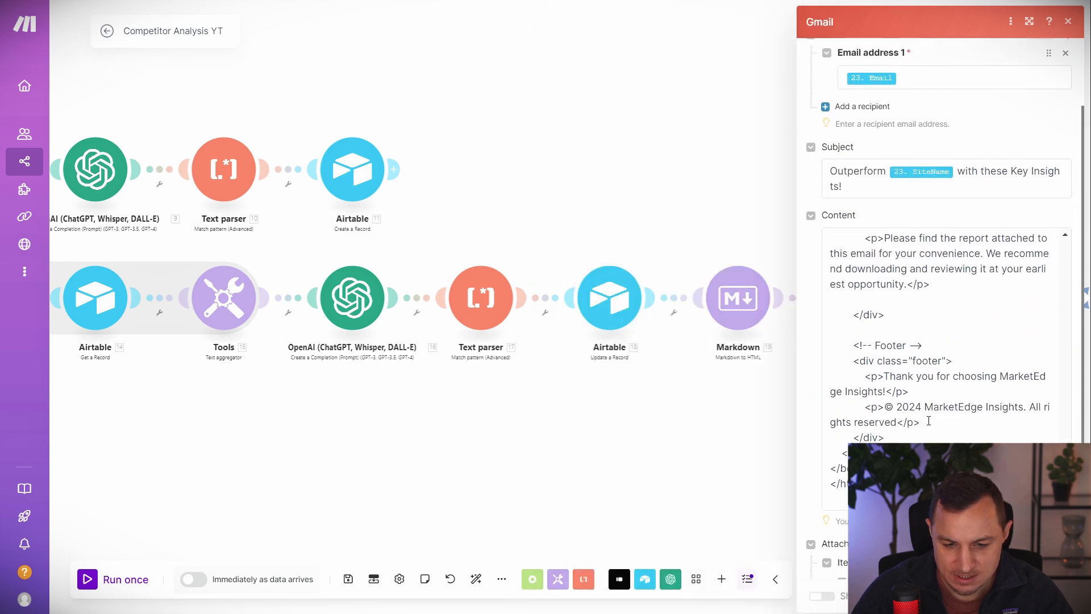
scroll(928, 420, "down", 3)
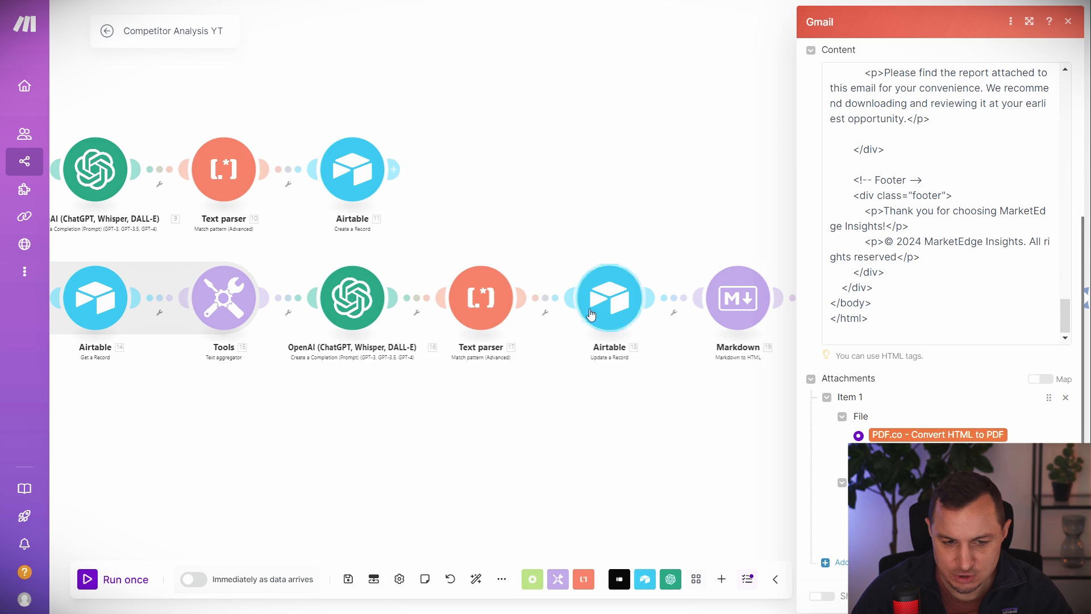
left_click_drag(677, 424, 295, 416)
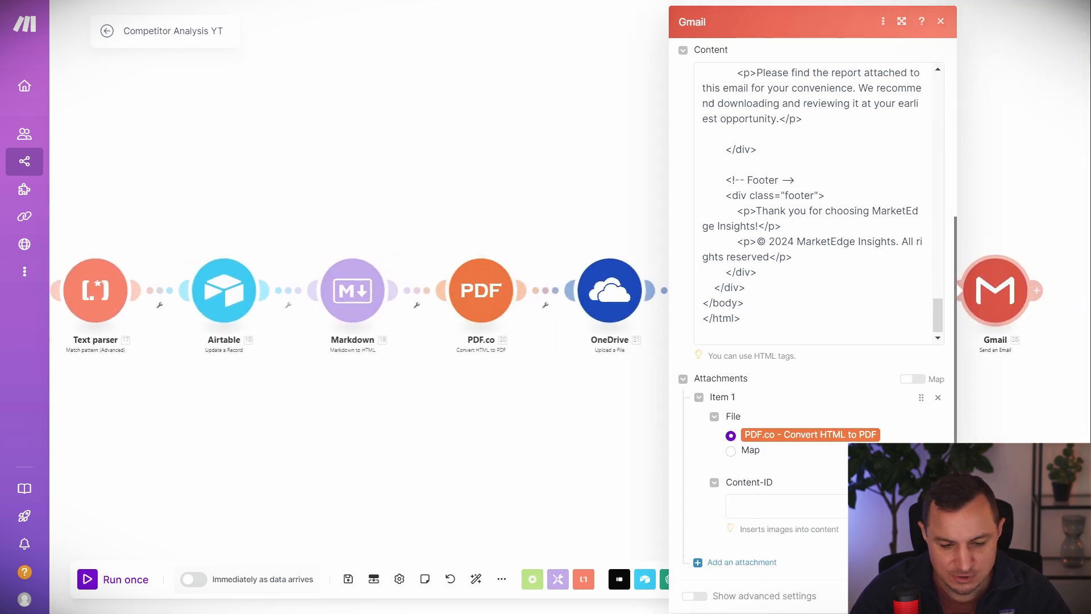
left_click(929, 596)
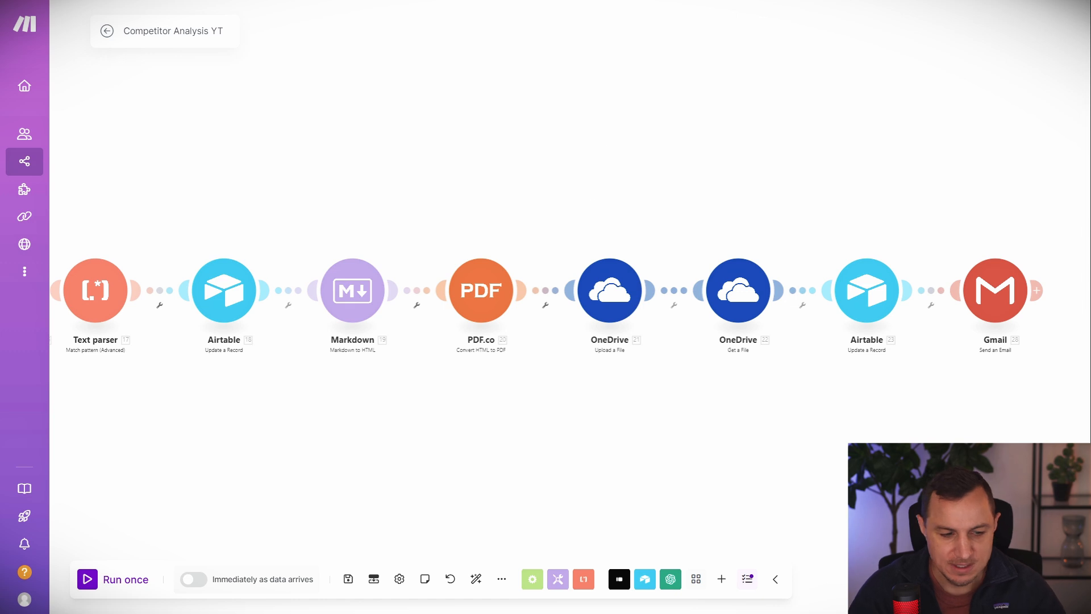
Run the scenario once, then complete and submit the Typeform request with Automation as the focus area.
left_click(79, 590)
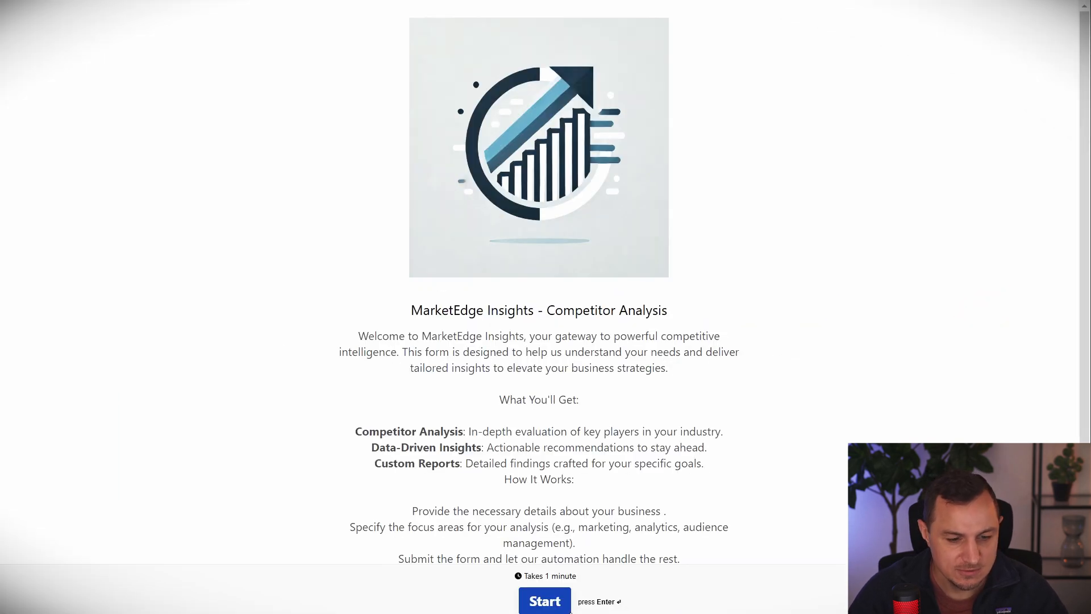
left_click(569, 611)
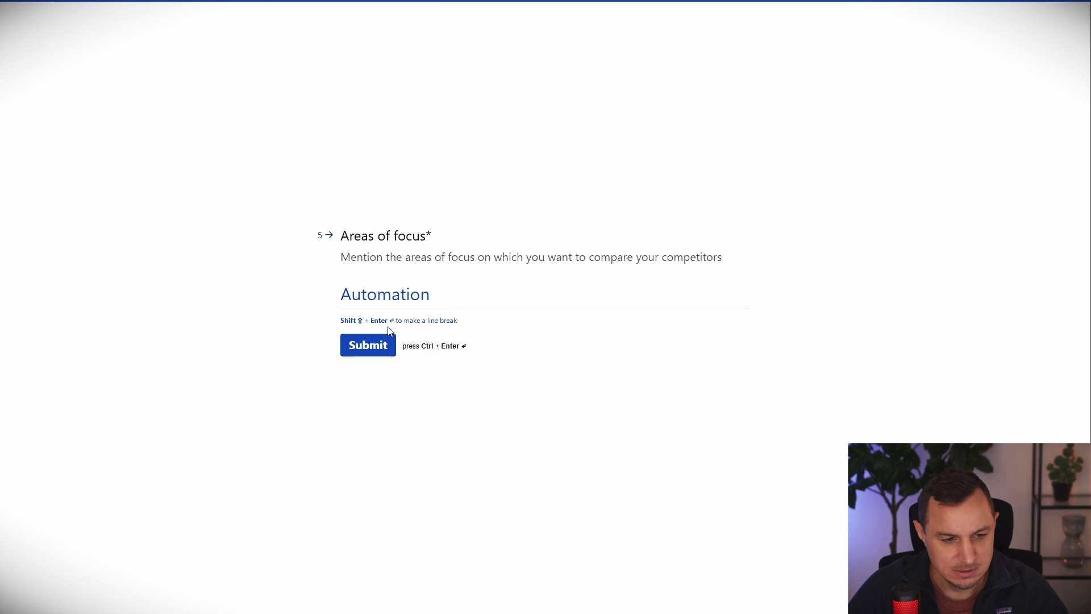
left_click(370, 338)
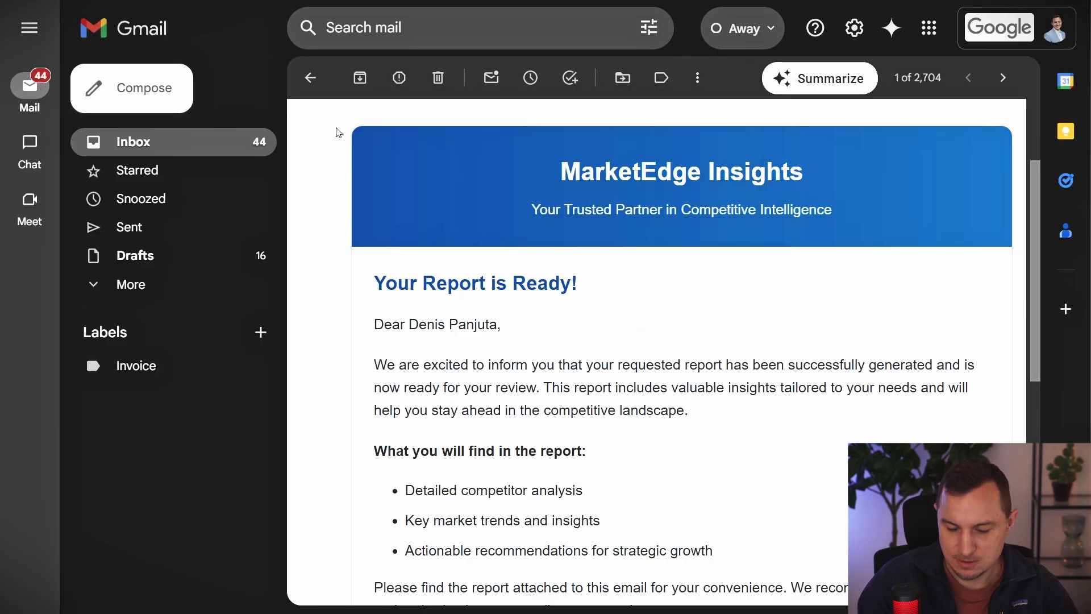
Preview the UvRSD1xT.pdf attachment, read through all four report pages, then close the preview.
scroll(608, 302, "down", 3)
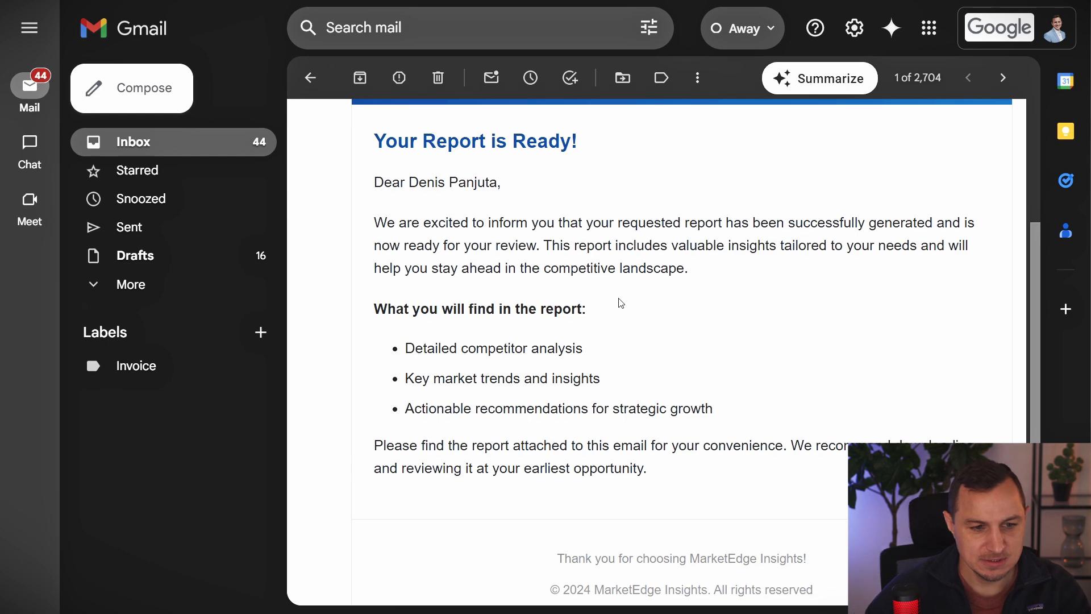
scroll(466, 264, "down", 6)
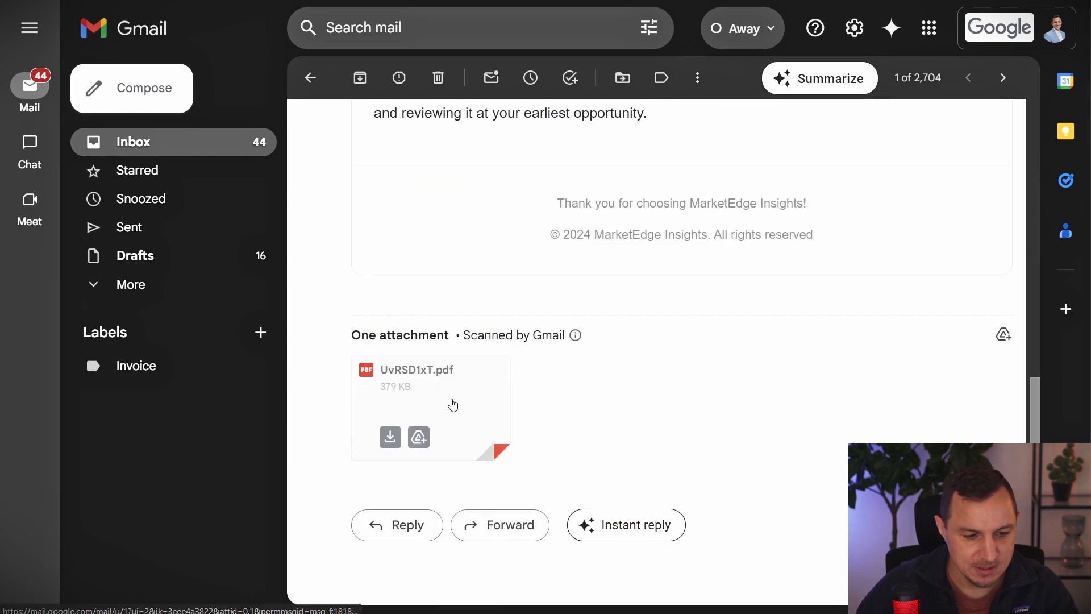
left_click(451, 402)
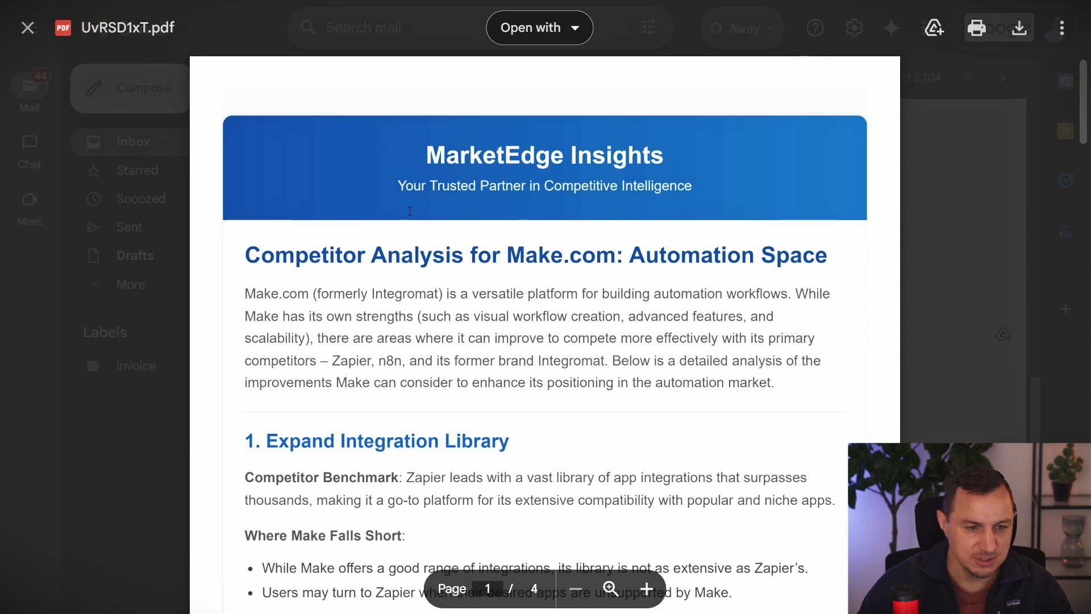
left_click_drag(397, 187, 625, 225)
left_click(602, 227)
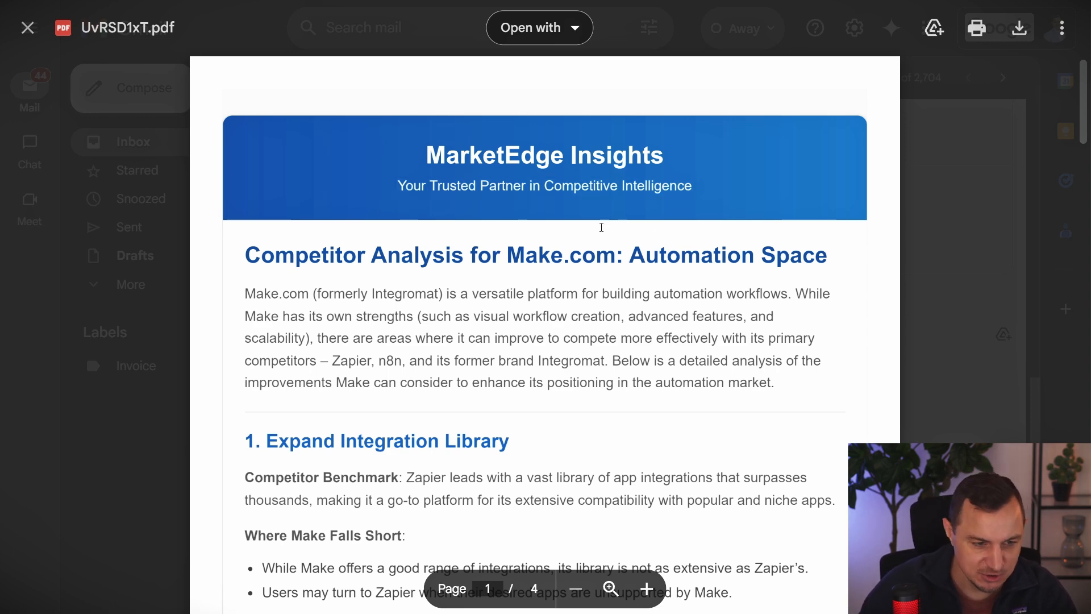
scroll(412, 229, "down", 1)
left_click_drag(245, 184, 755, 188)
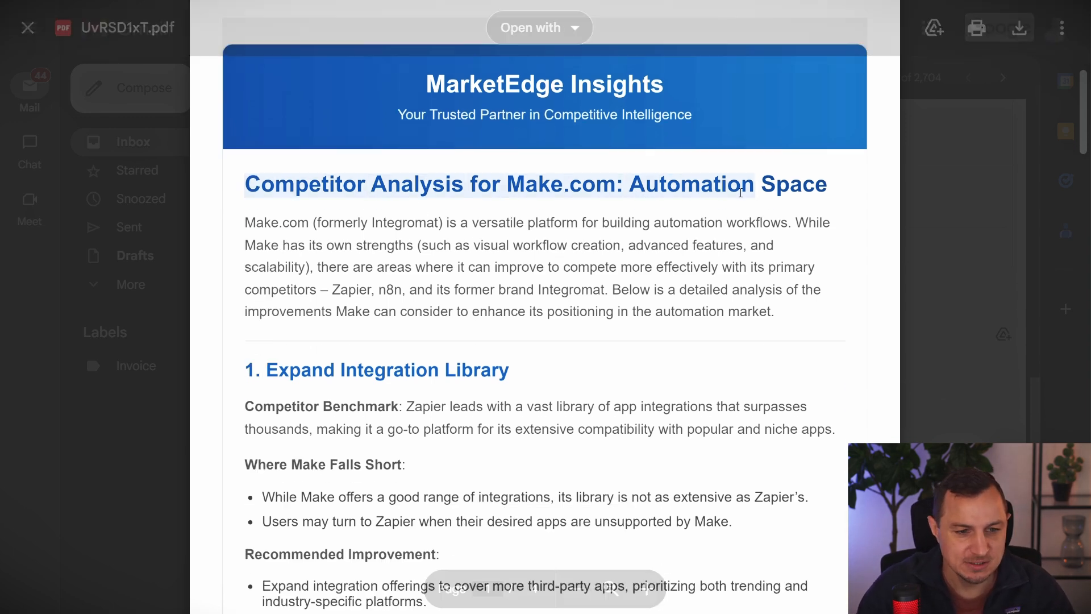
scroll(634, 239, "down", 3)
left_click_drag(246, 155, 511, 158)
scroll(447, 215, "down", 2)
scroll(432, 238, "down", 3)
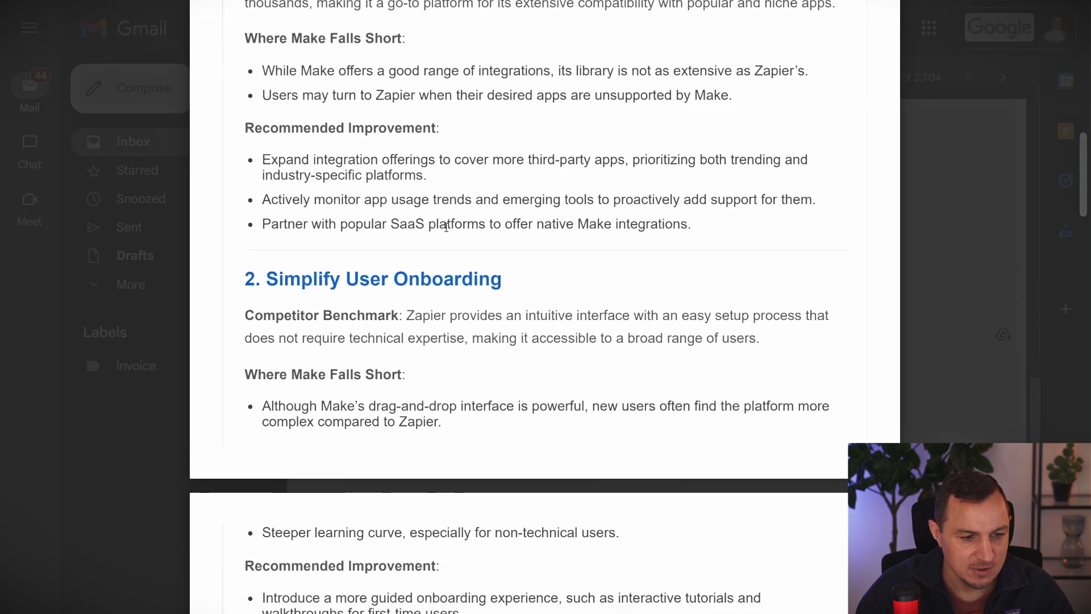
scroll(420, 272, "down", 1)
scroll(454, 298, "down", 10)
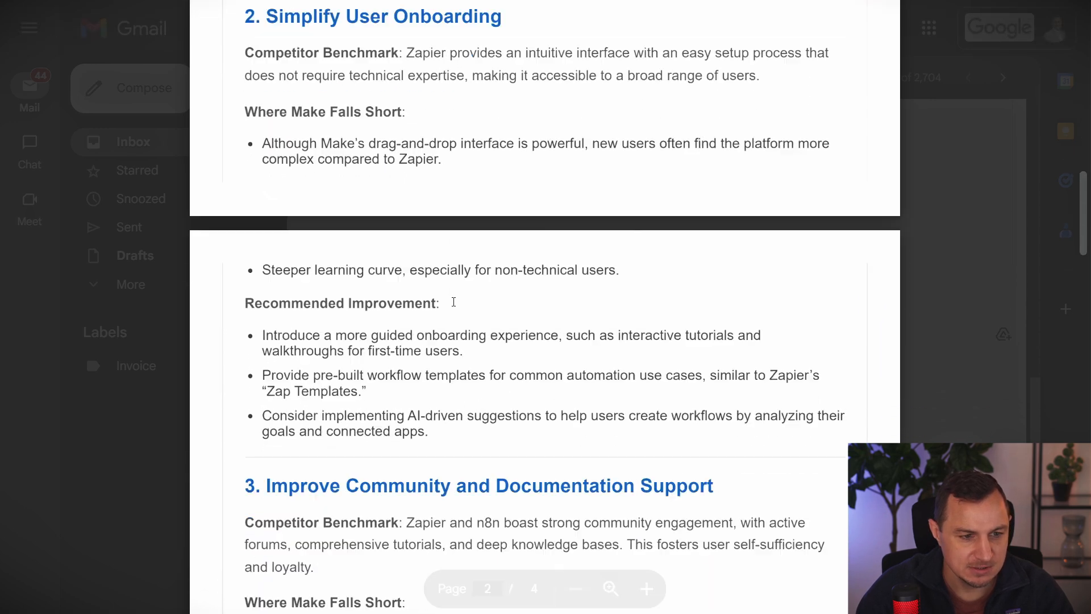
scroll(434, 301, "down", 9)
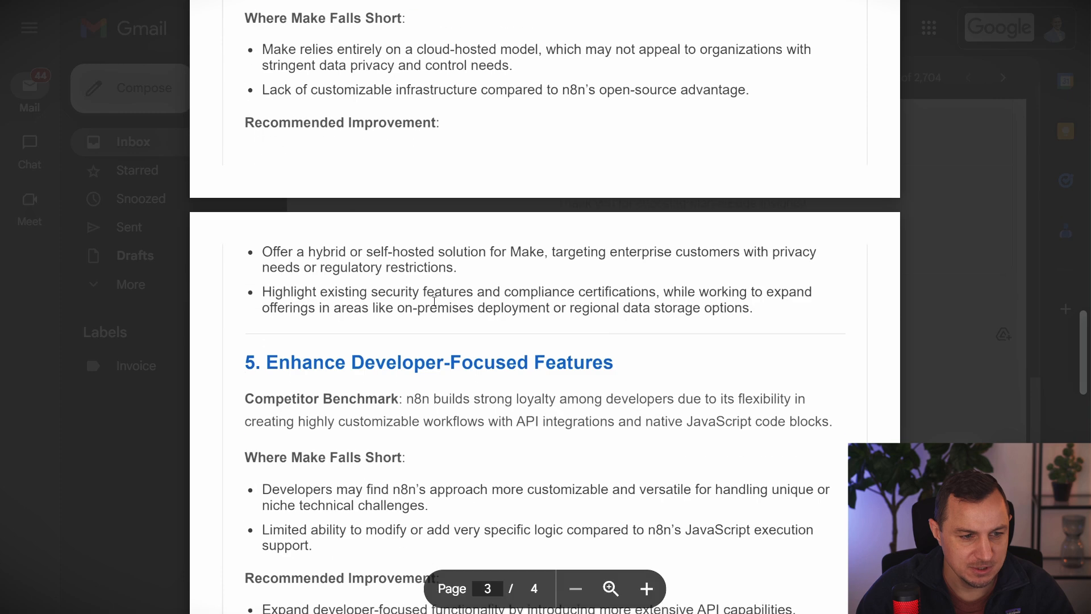
scroll(450, 298, "down", 5)
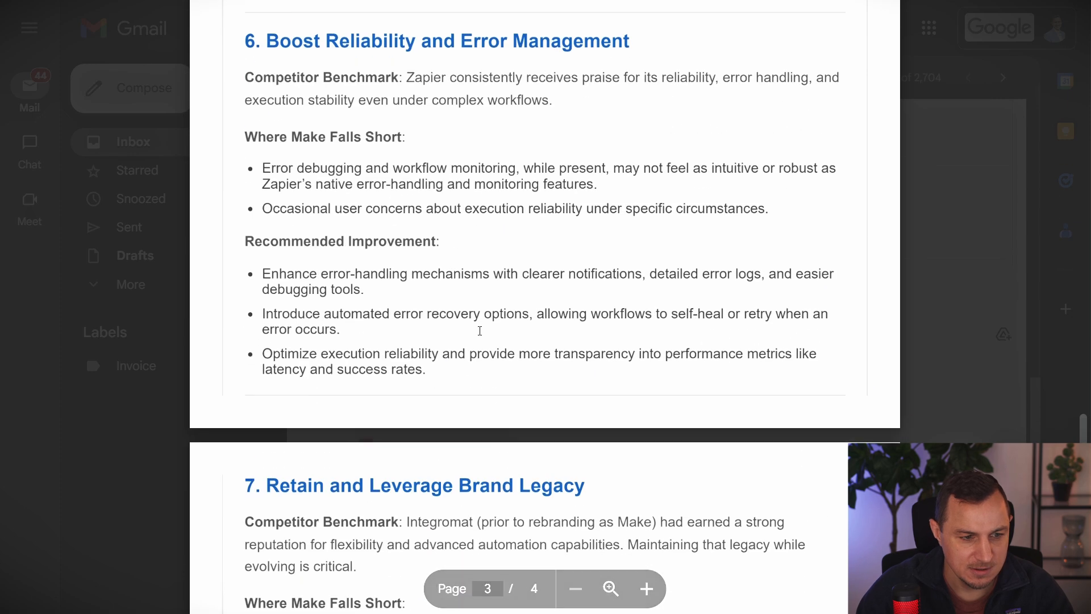
scroll(577, 381, "down", 13)
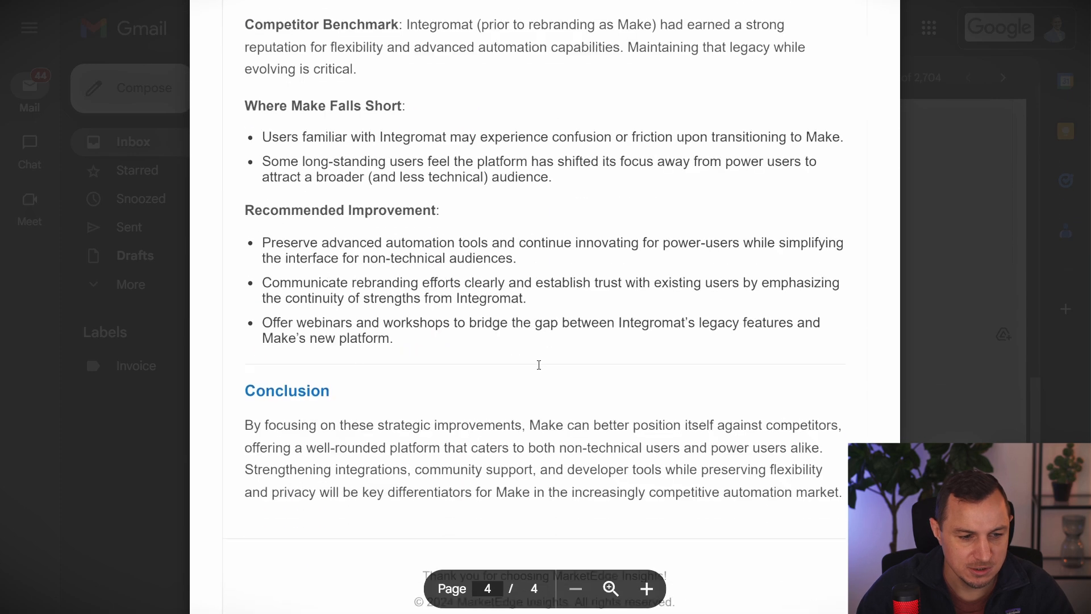
key("Escape")
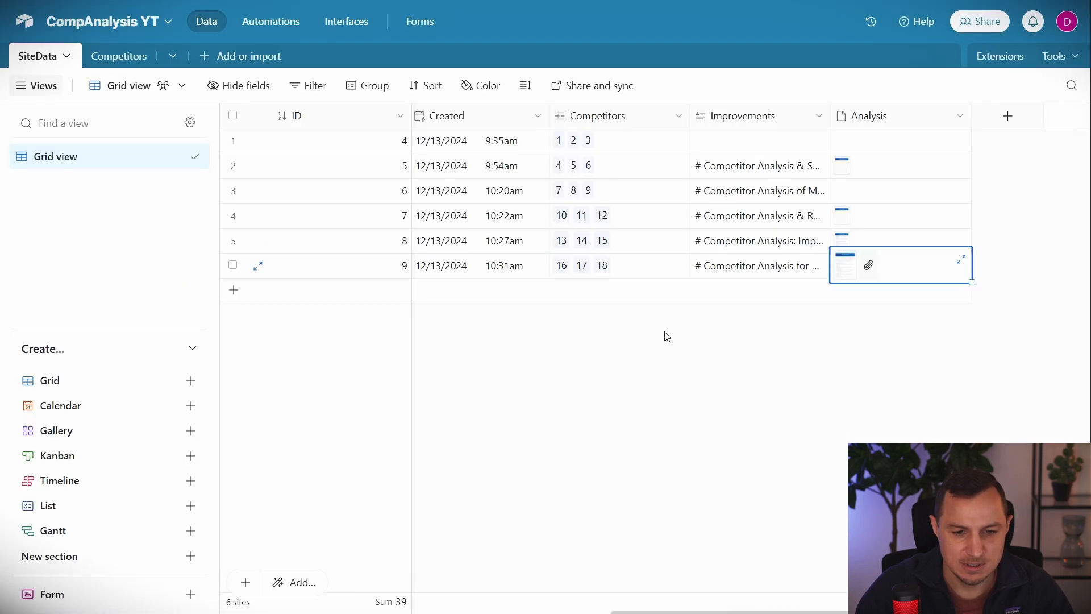
Review the Analysis PDF in record 9's Analysis cell, close it, and return to Make.
left_click(846, 267)
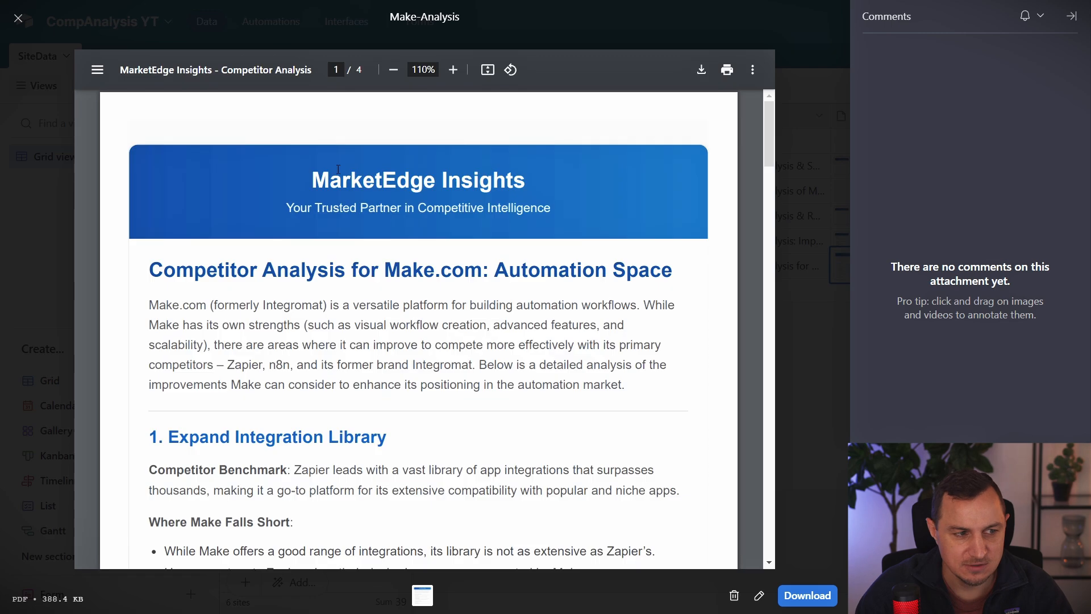
scroll(362, 312, "down", 20)
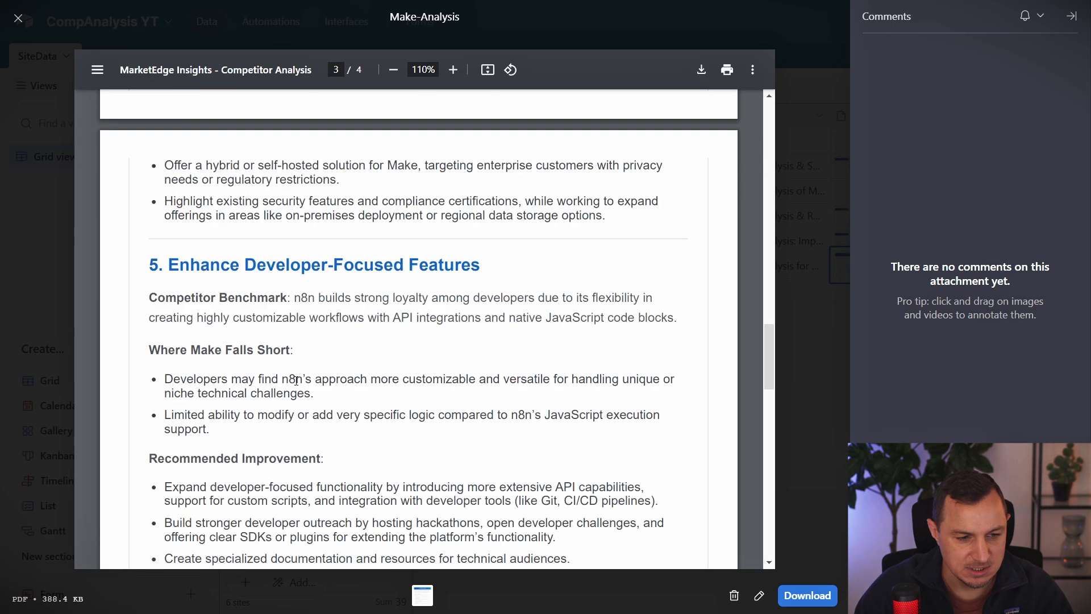
scroll(293, 393, "down", 3)
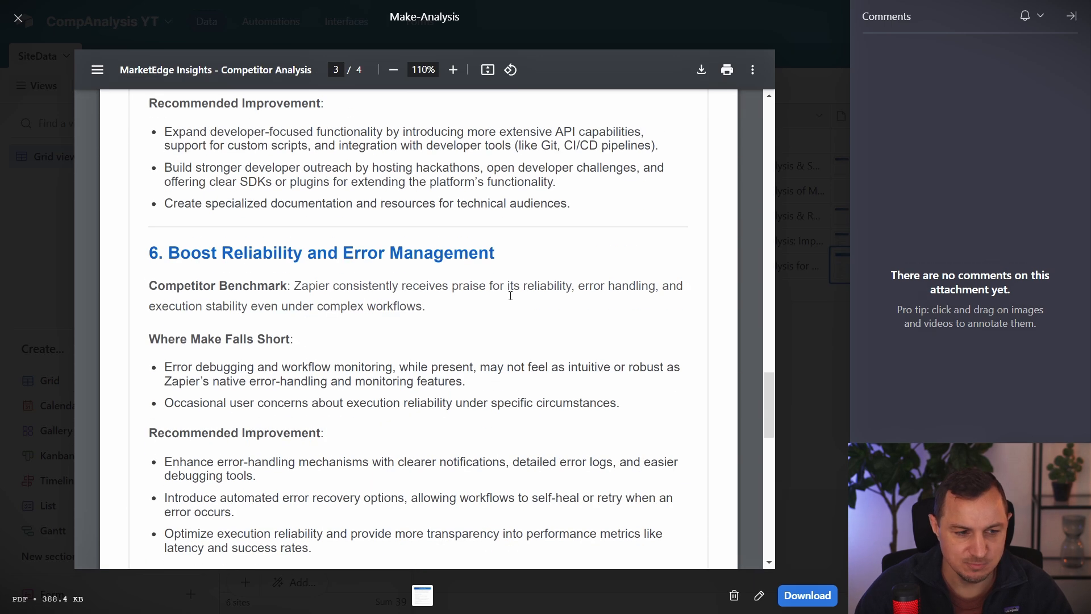
left_click_drag(149, 276, 437, 287)
scroll(436, 301, "up", 7)
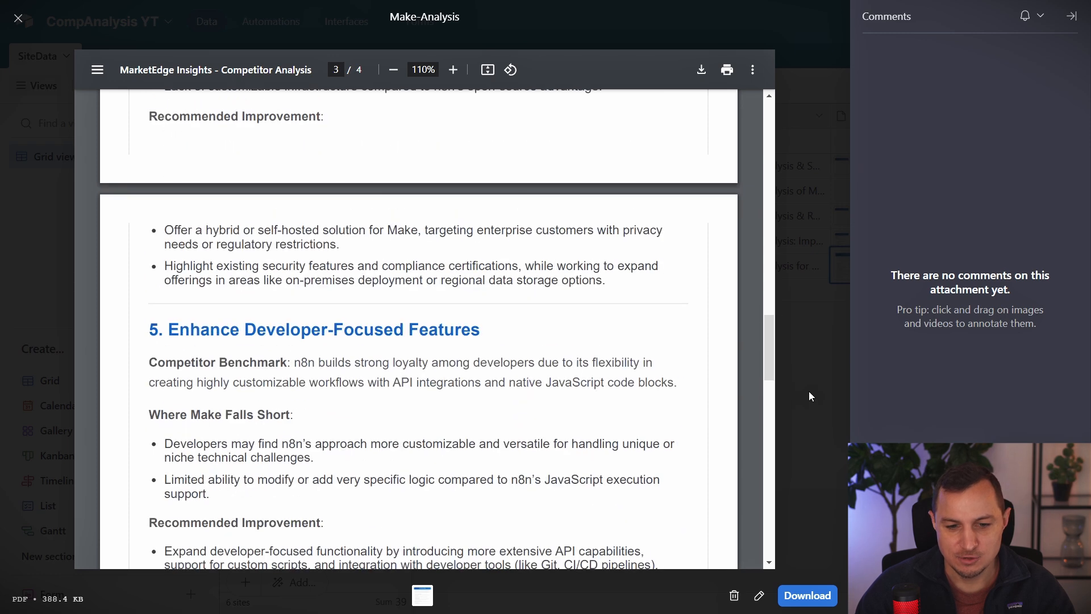
left_click(809, 390)
key("ctrl+Tab")
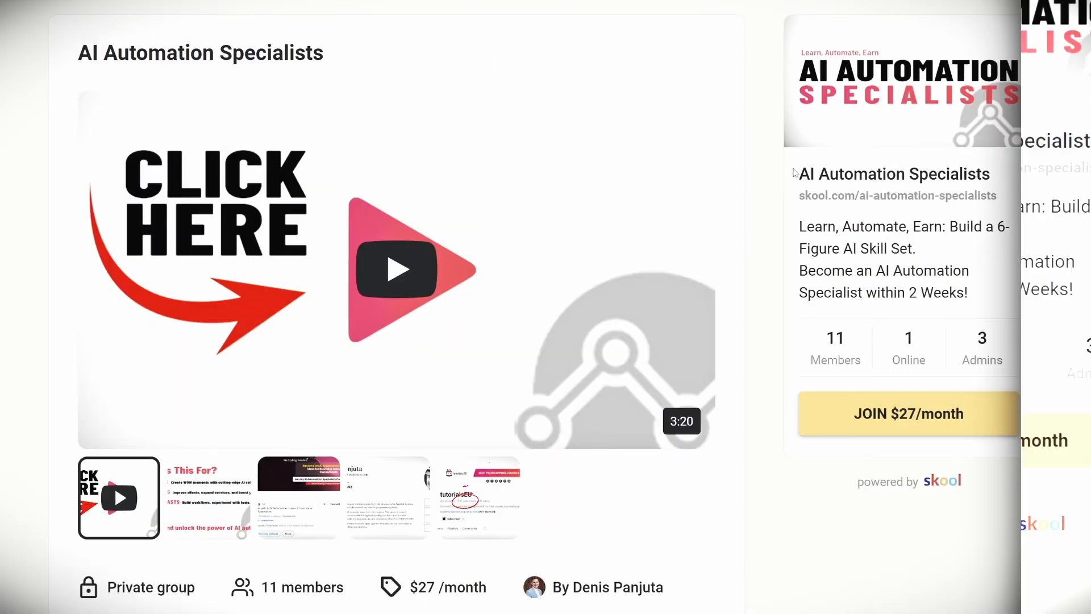
Open the AI Automation Masterclass course and scroll through its Chapter 1 lessons.
left_click_drag(798, 173, 1000, 166)
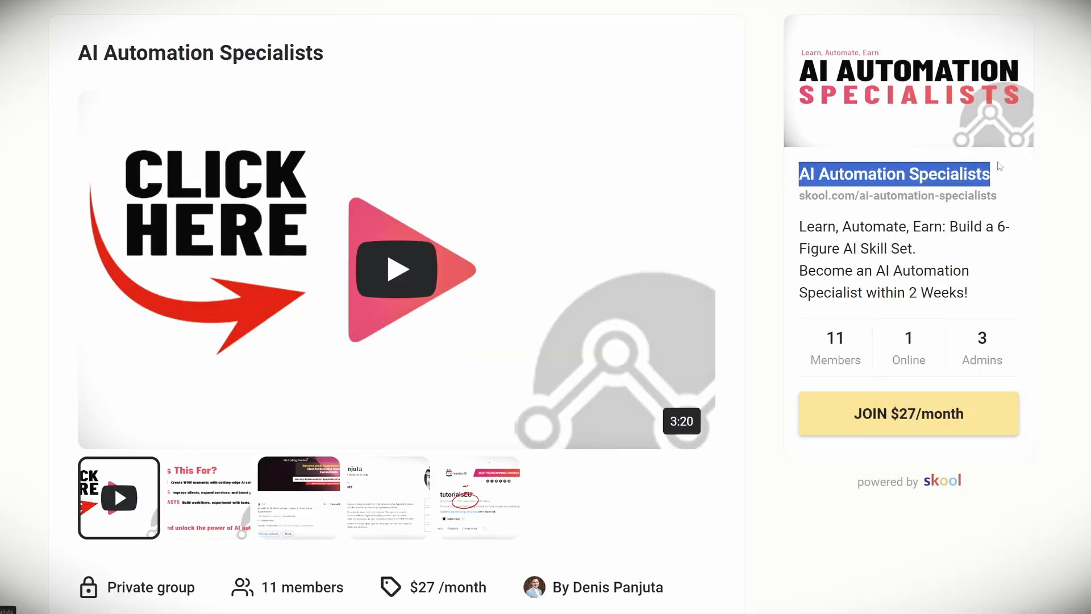
left_click(996, 184)
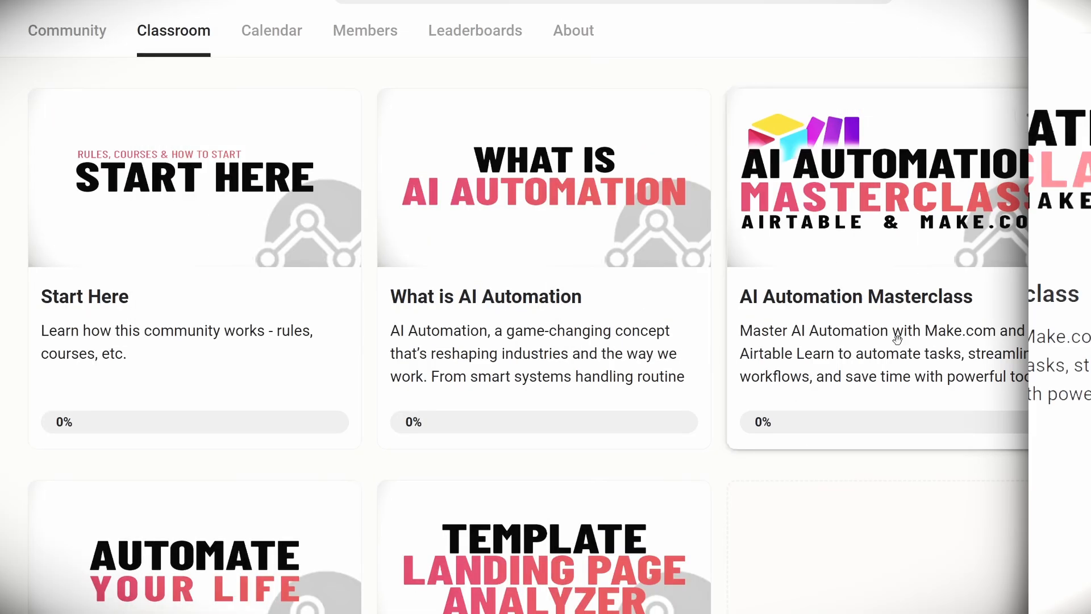
left_click(867, 200)
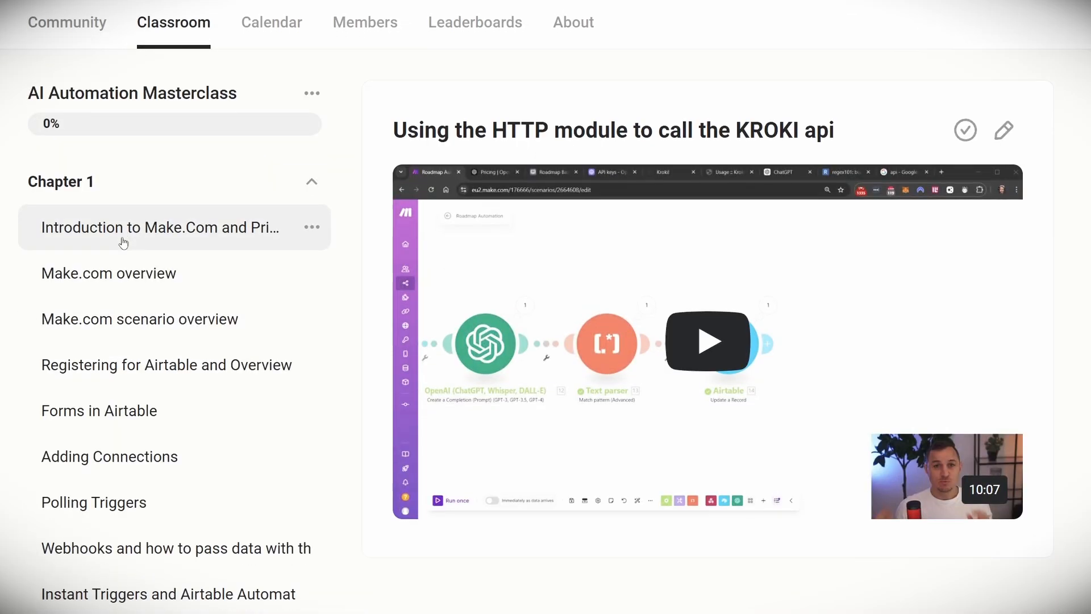
scroll(122, 243, "down", 10)
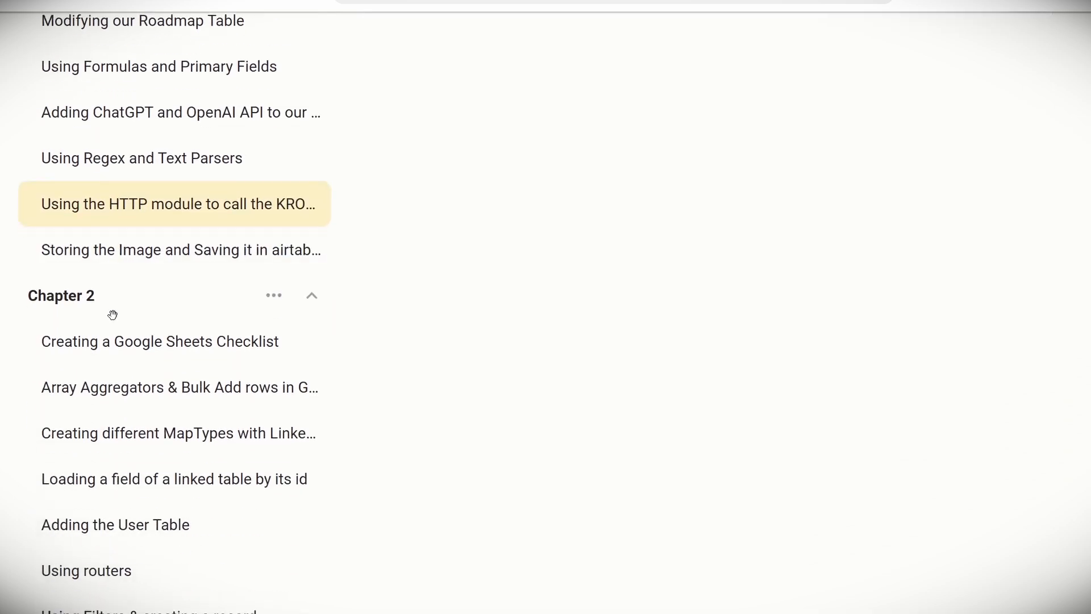